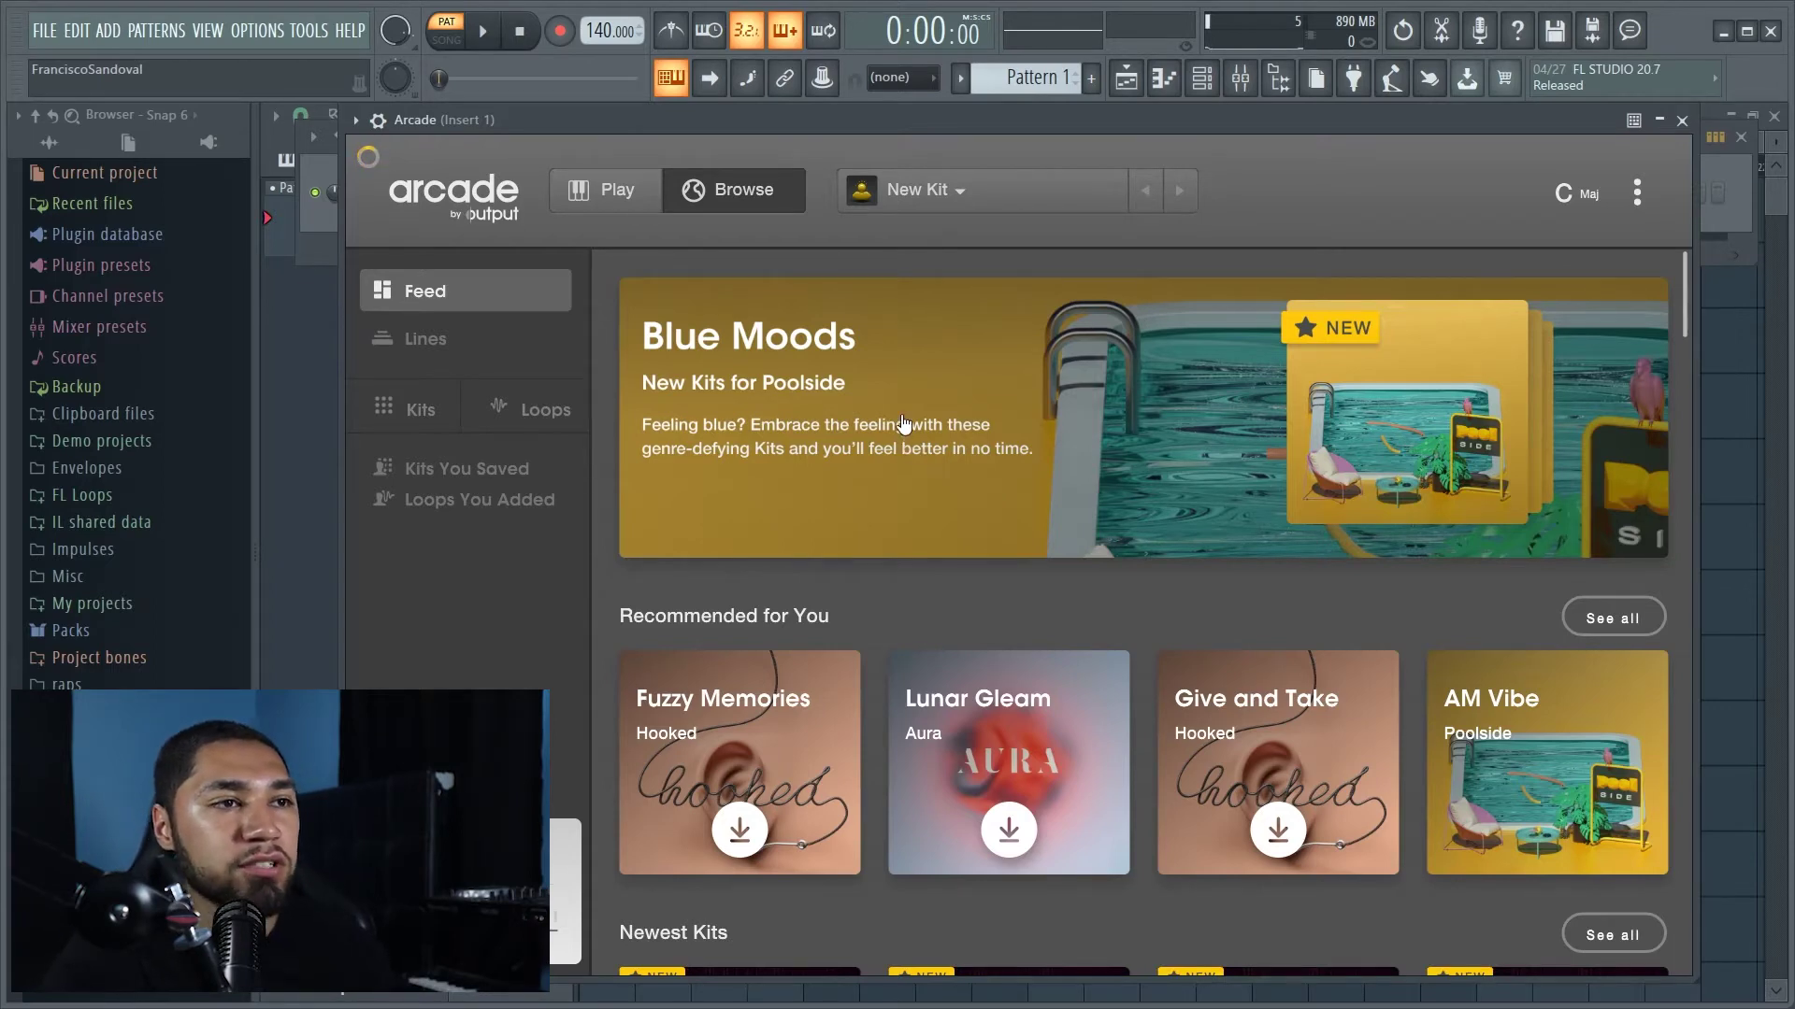
# Load the Only Enough kit from the Poolside collection into Arcade
pyautogui.click(1421, 474)
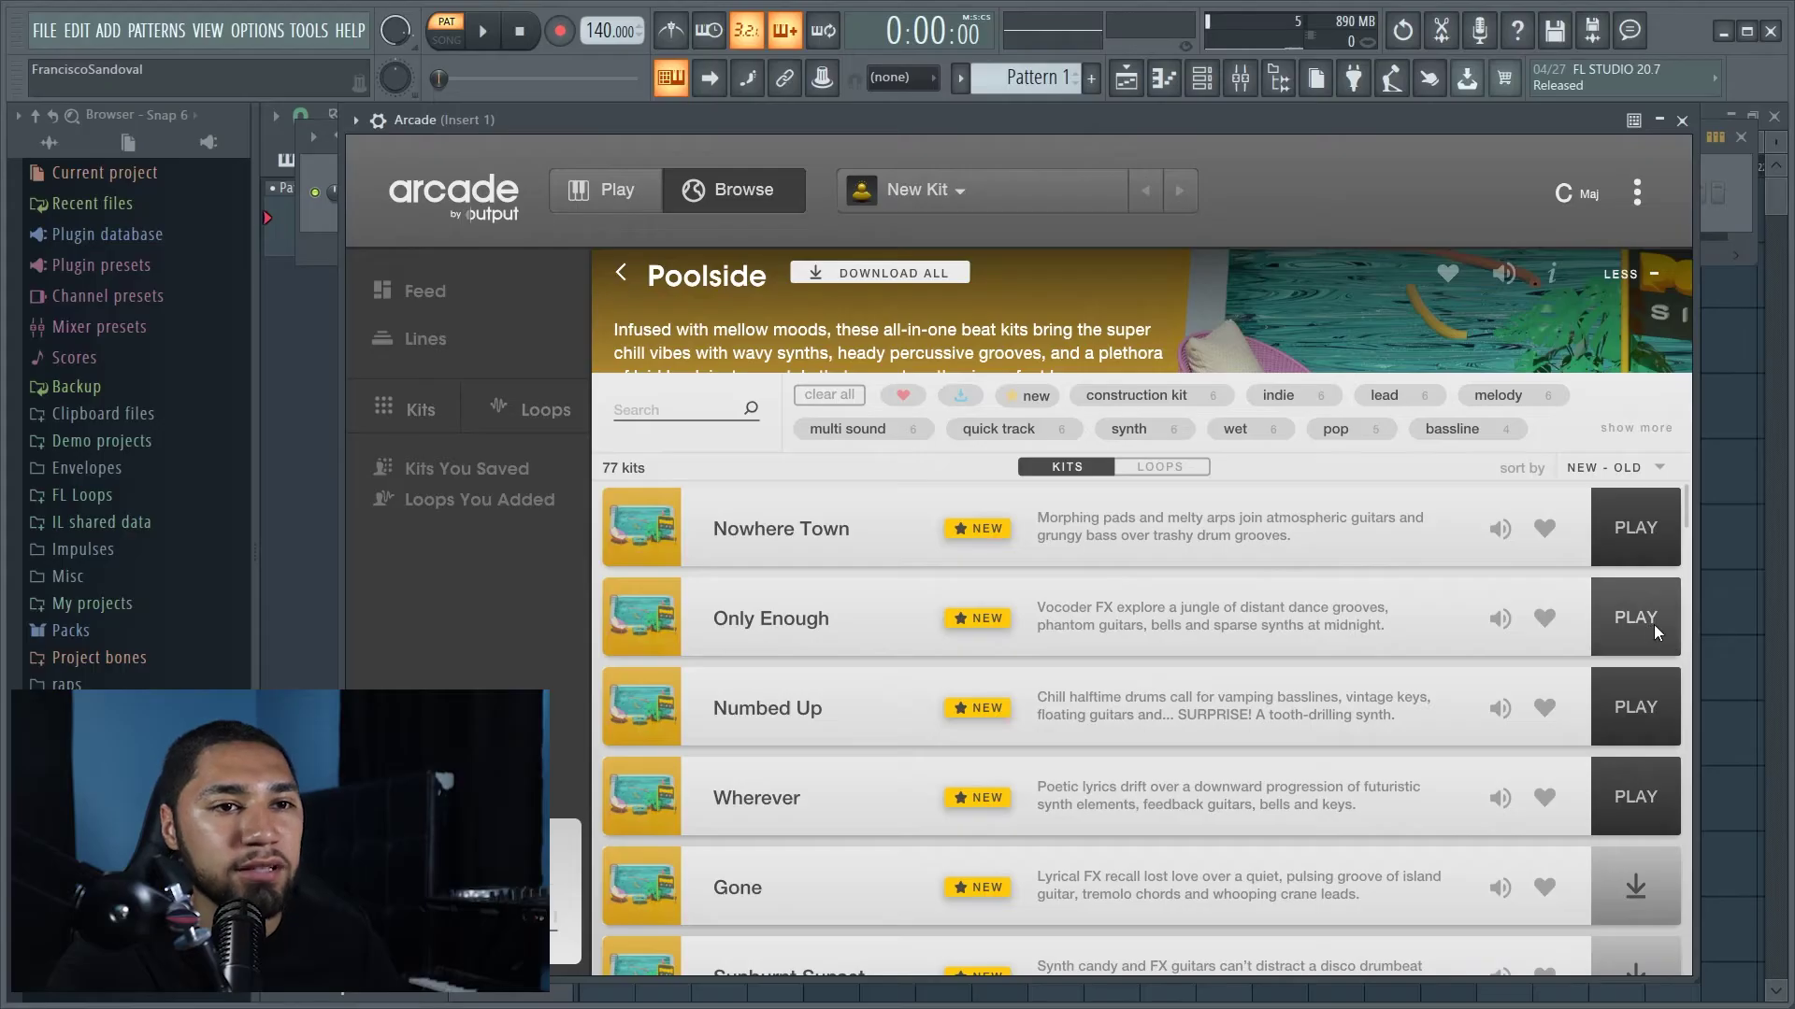
pyautogui.click(1651, 625)
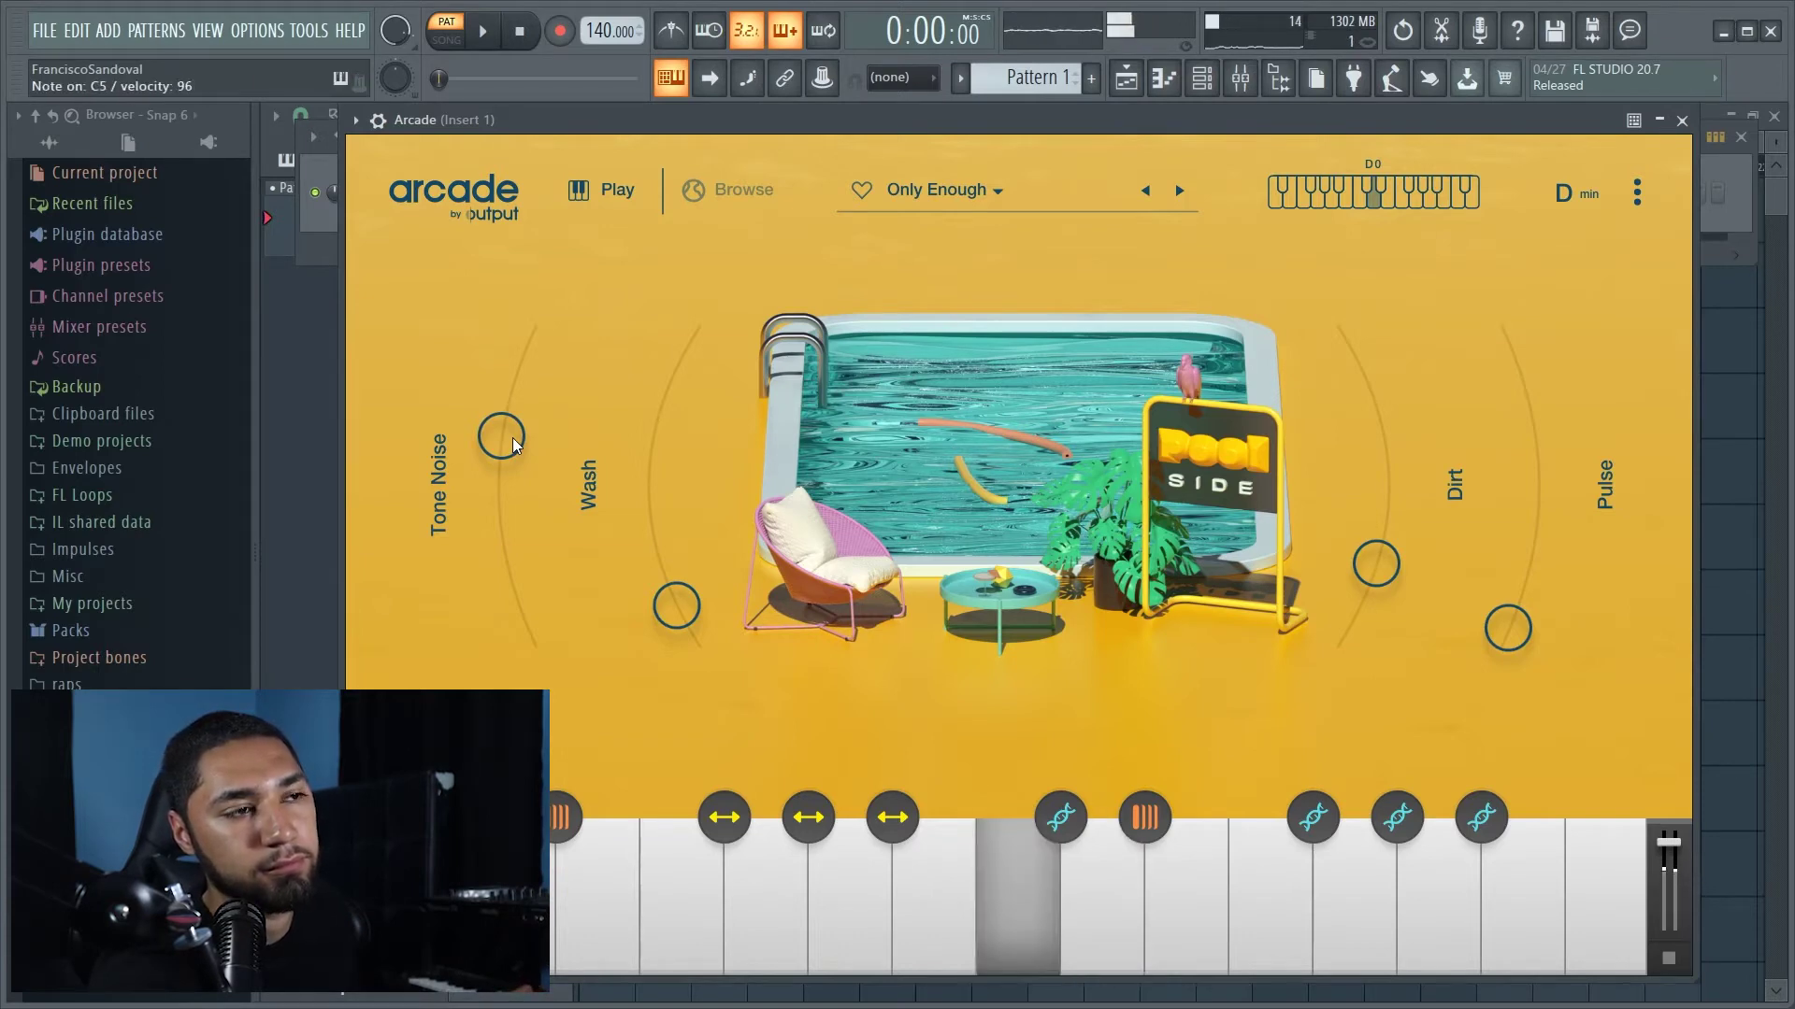
# Raise Arcade's Tone Noise macro from 0.67 to 0.83
pyautogui.moveTo(512, 446); pyautogui.dragTo(521, 430)
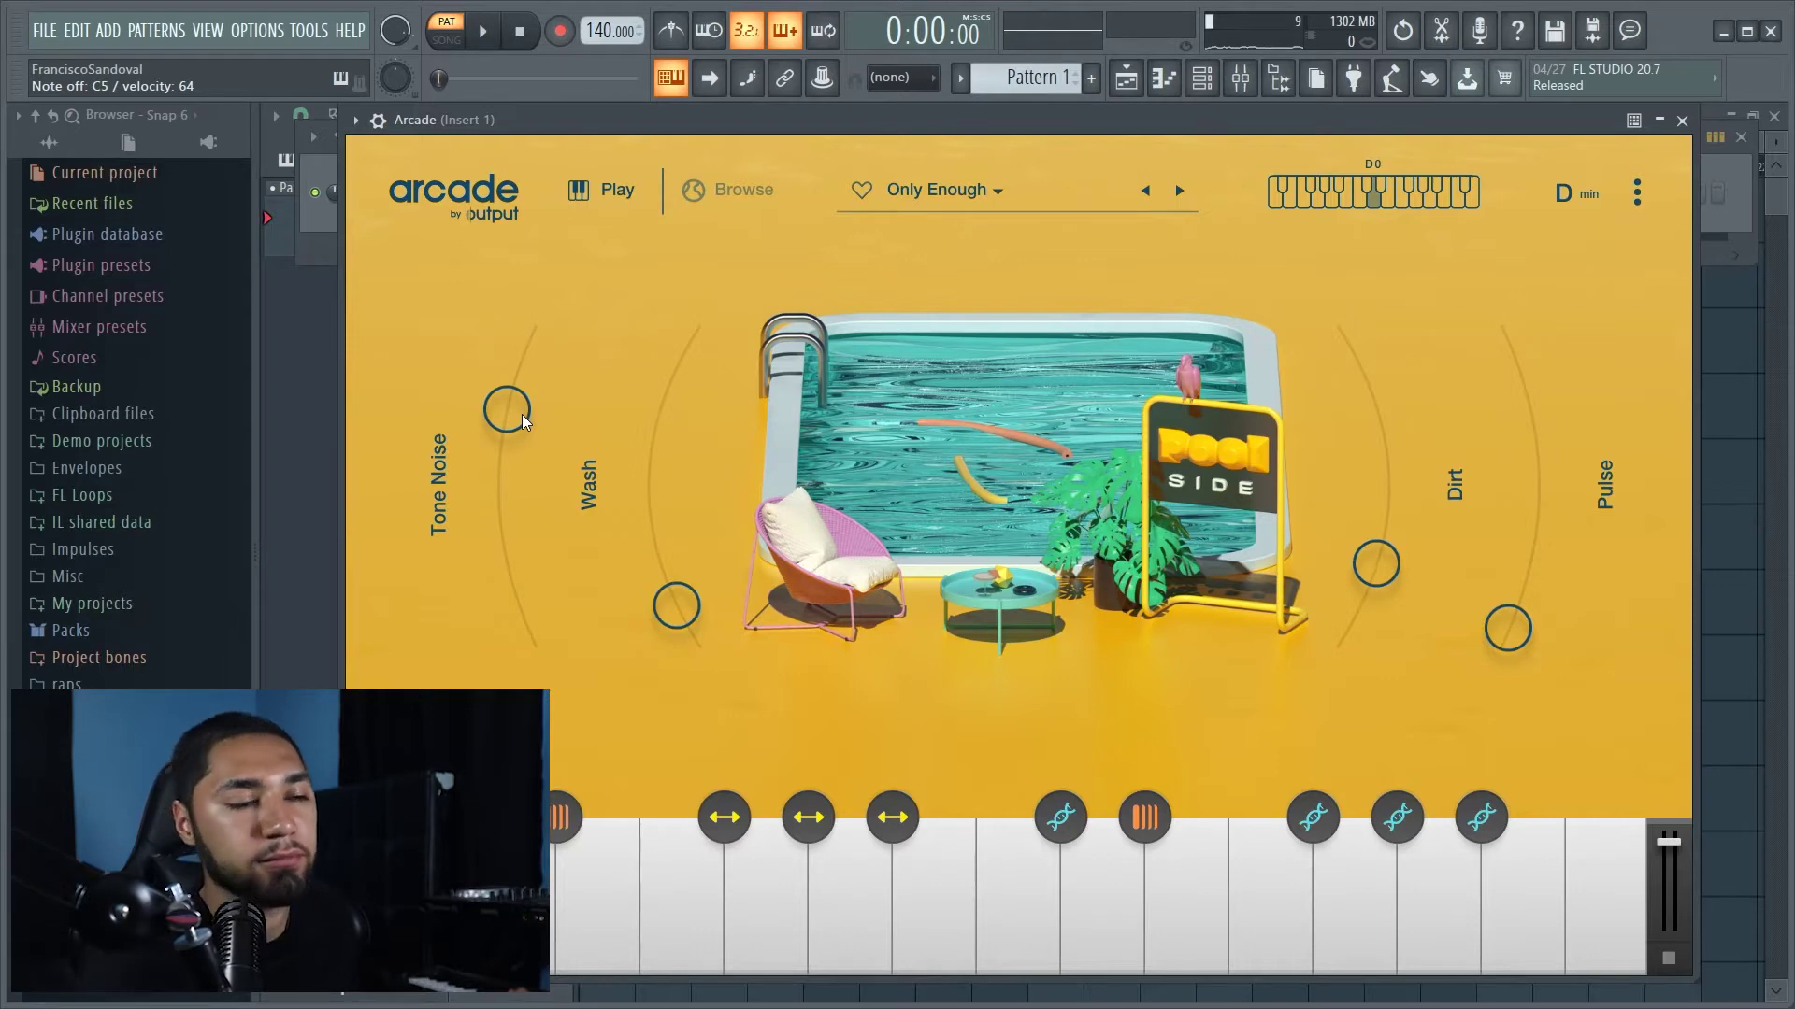
pyautogui.moveTo(523, 422); pyautogui.dragTo(529, 404)
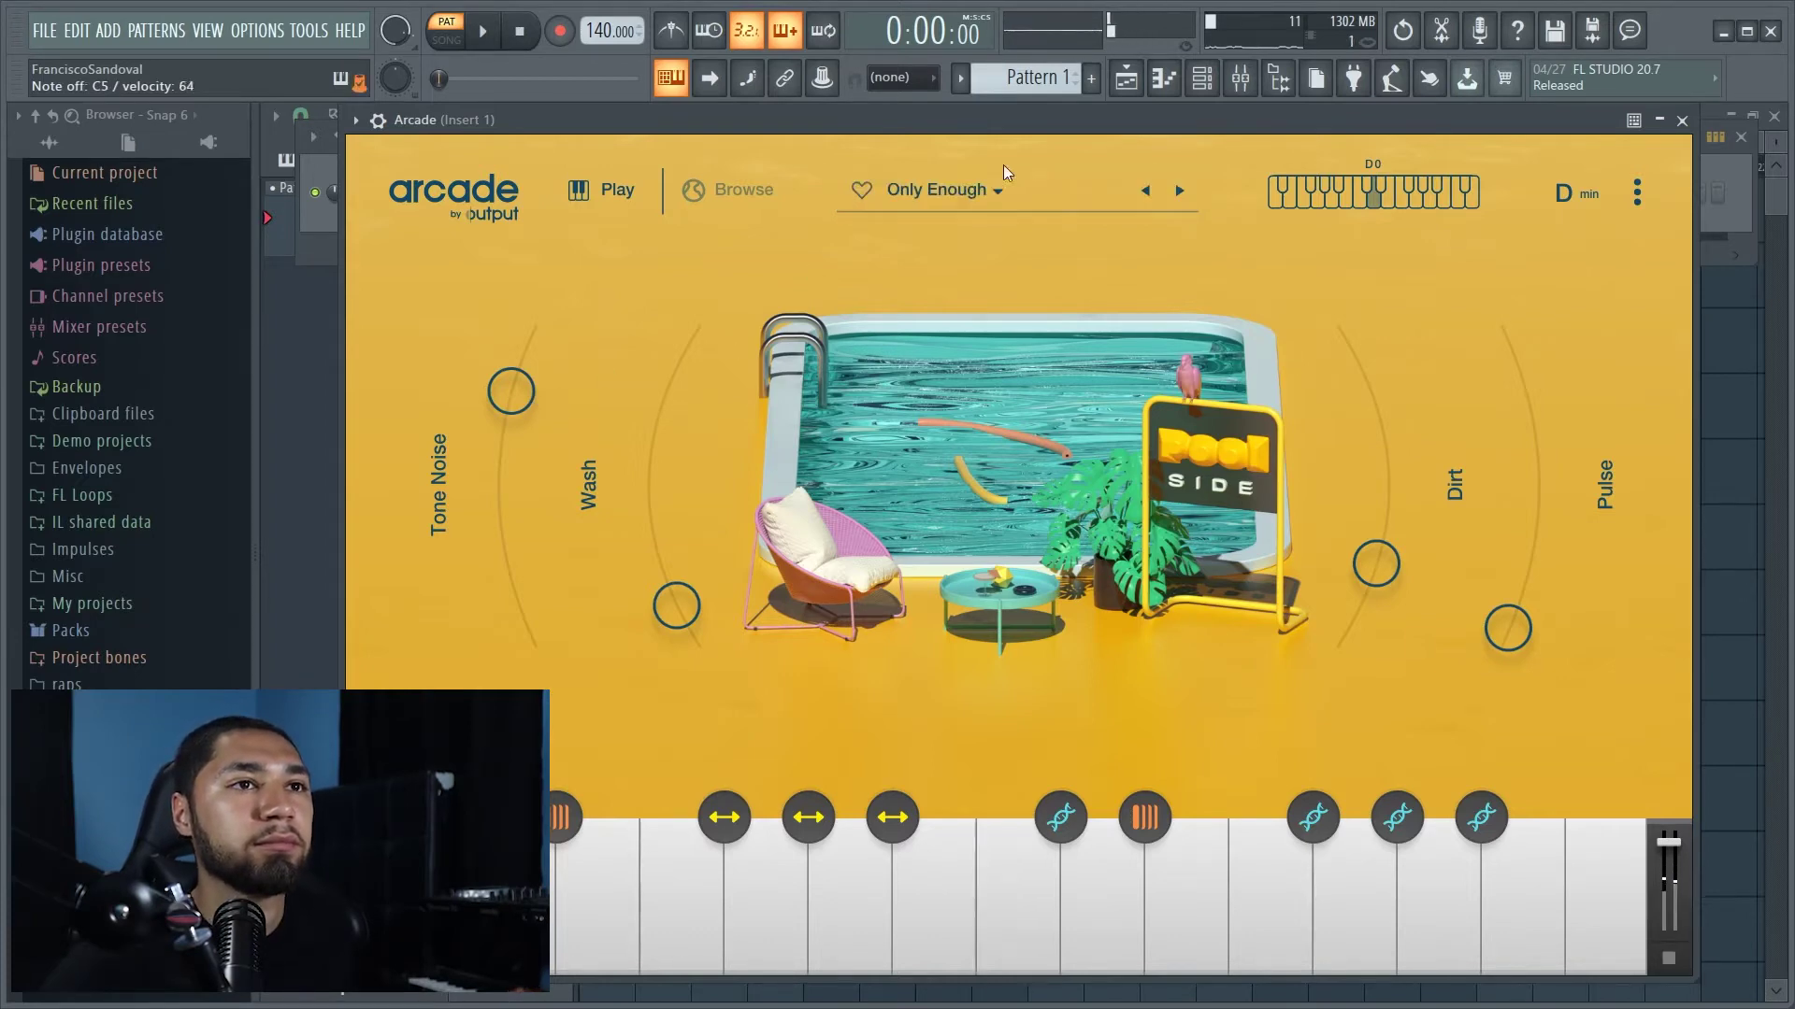
# Stretch the C5 note in Arcade's piano roll much longer and create Pattern 2
pyautogui.press('F6')
pyautogui.rightClick(561, 192)
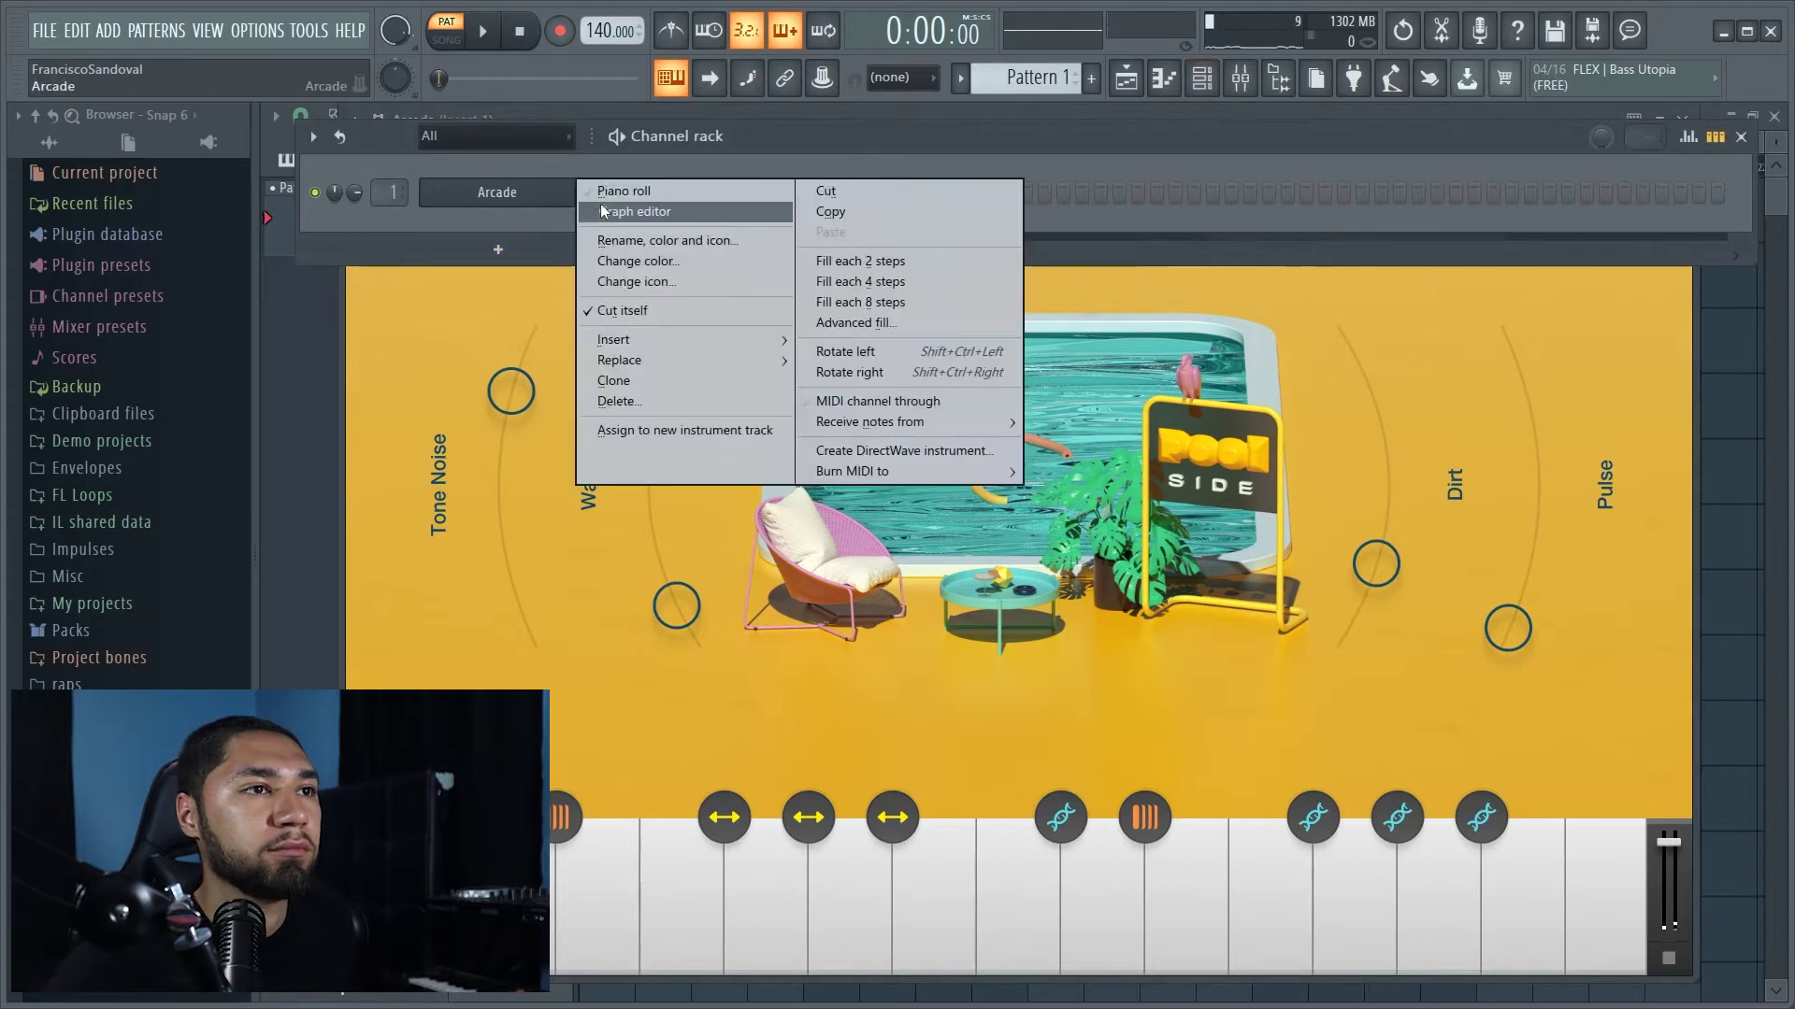
pyautogui.click(606, 184)
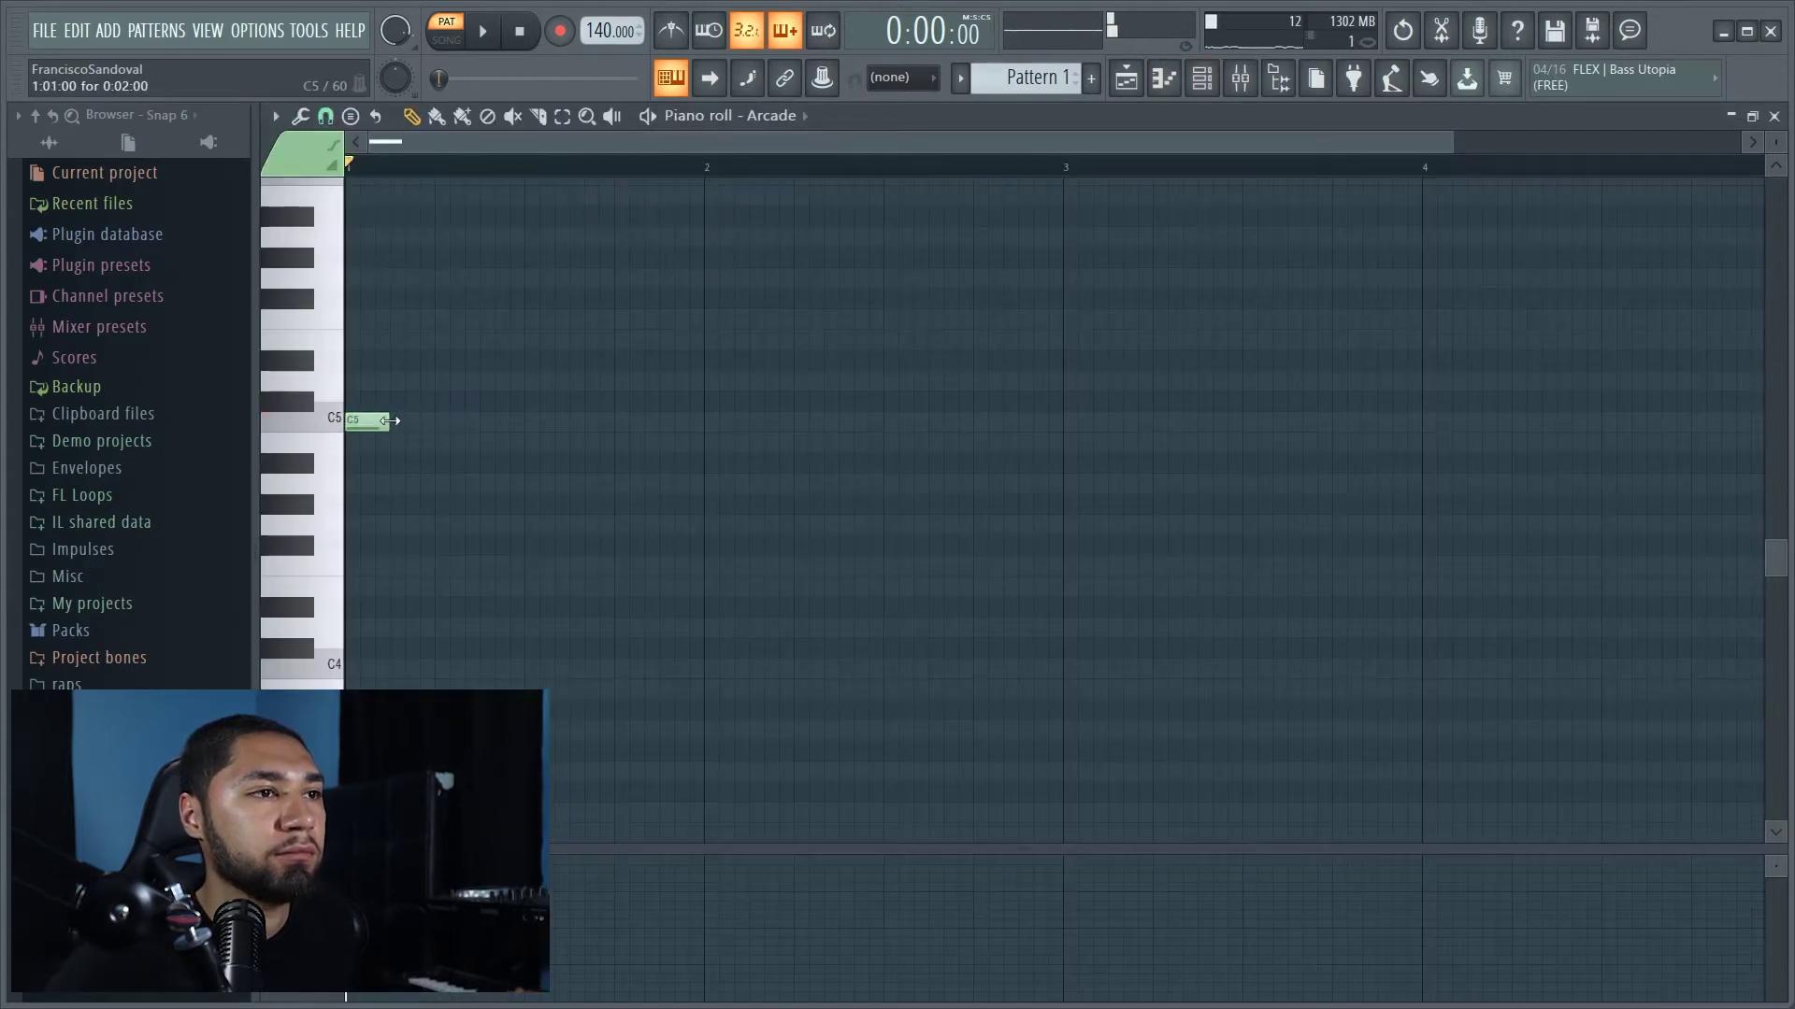
pyautogui.moveTo(389, 420); pyautogui.dragTo(1580, 421)
pyautogui.press('F5')
pyautogui.click(1090, 78)
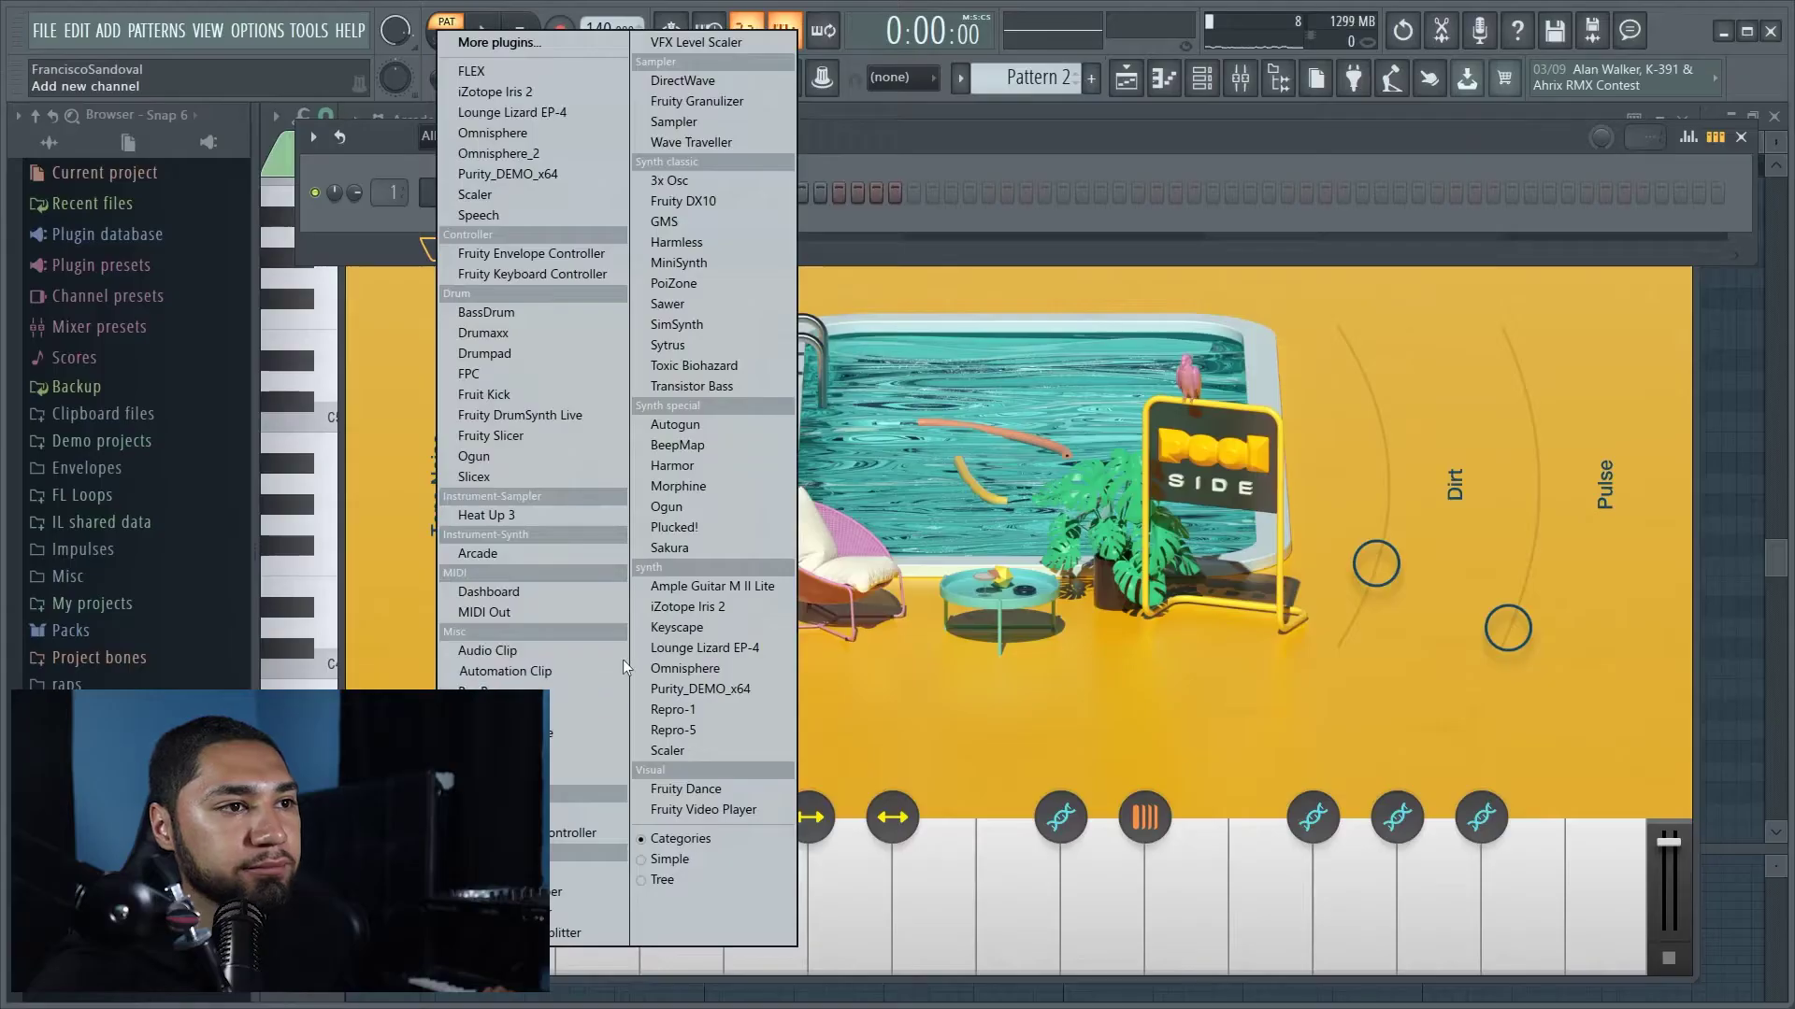
# Replace a stray new channel with a clone of Arcade that keeps its kit, named Arcade #2
pyautogui.click(524, 553)
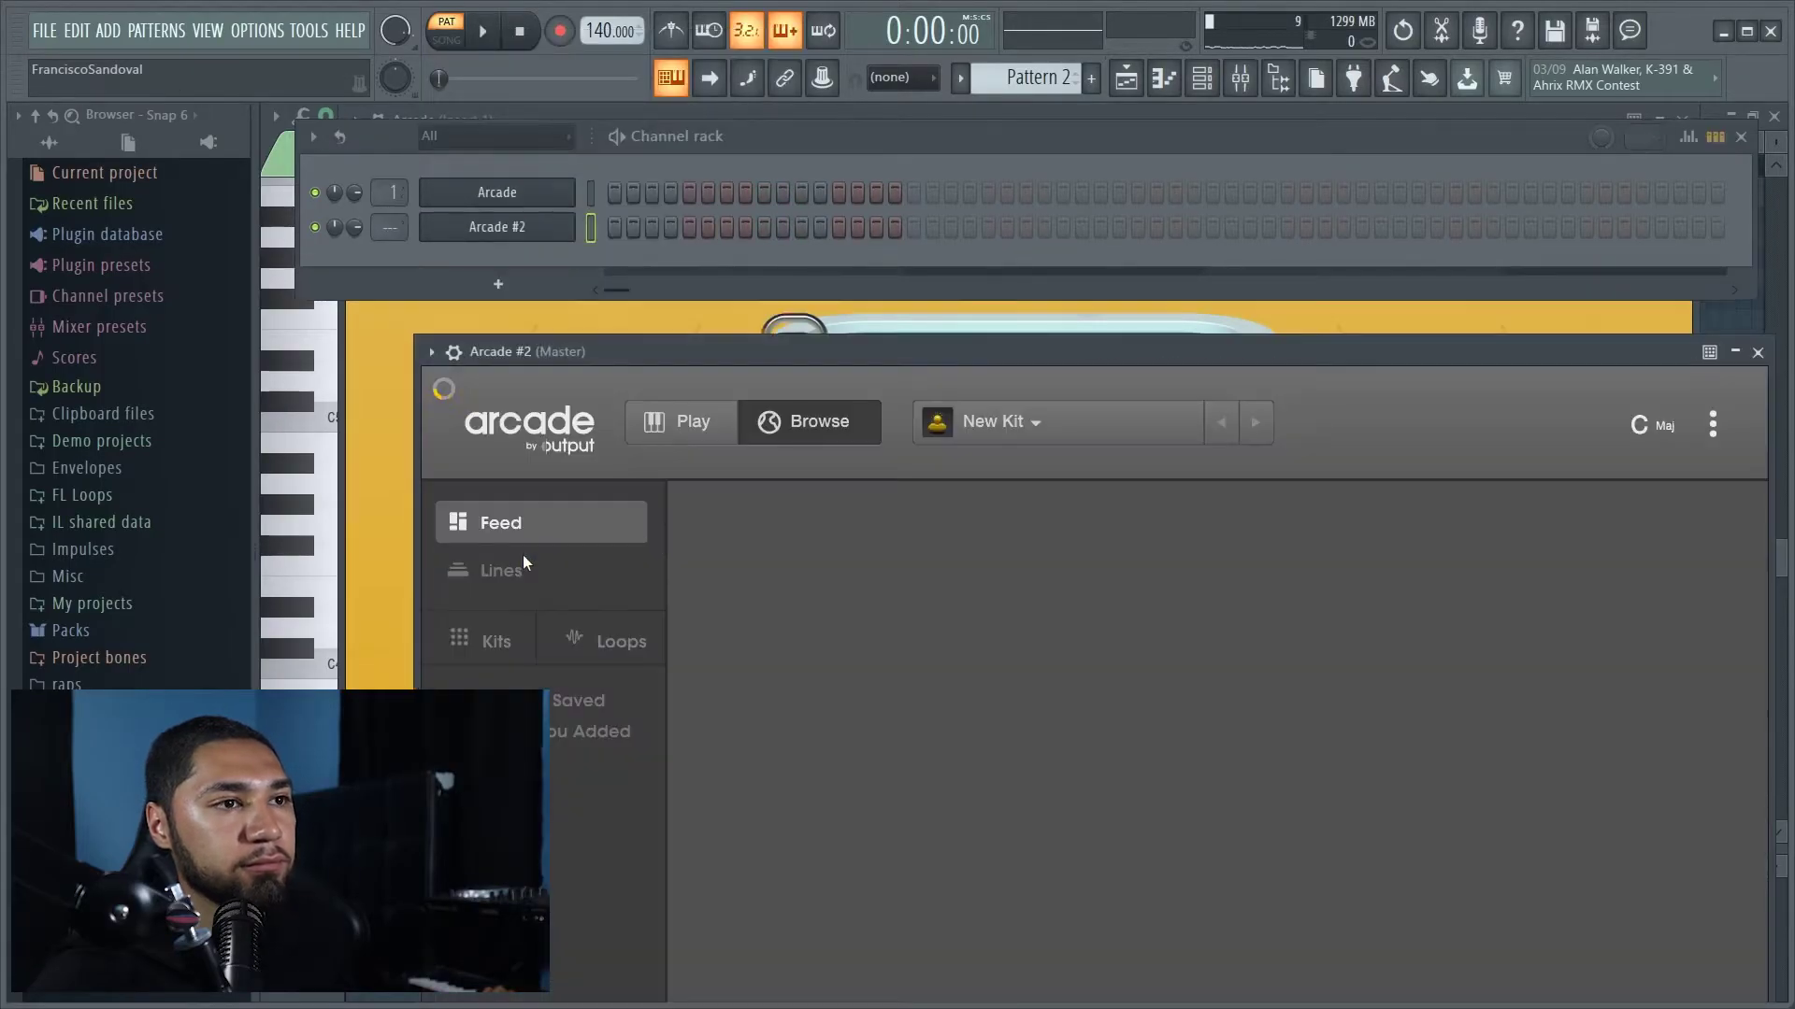
pyautogui.rightClick(507, 233)
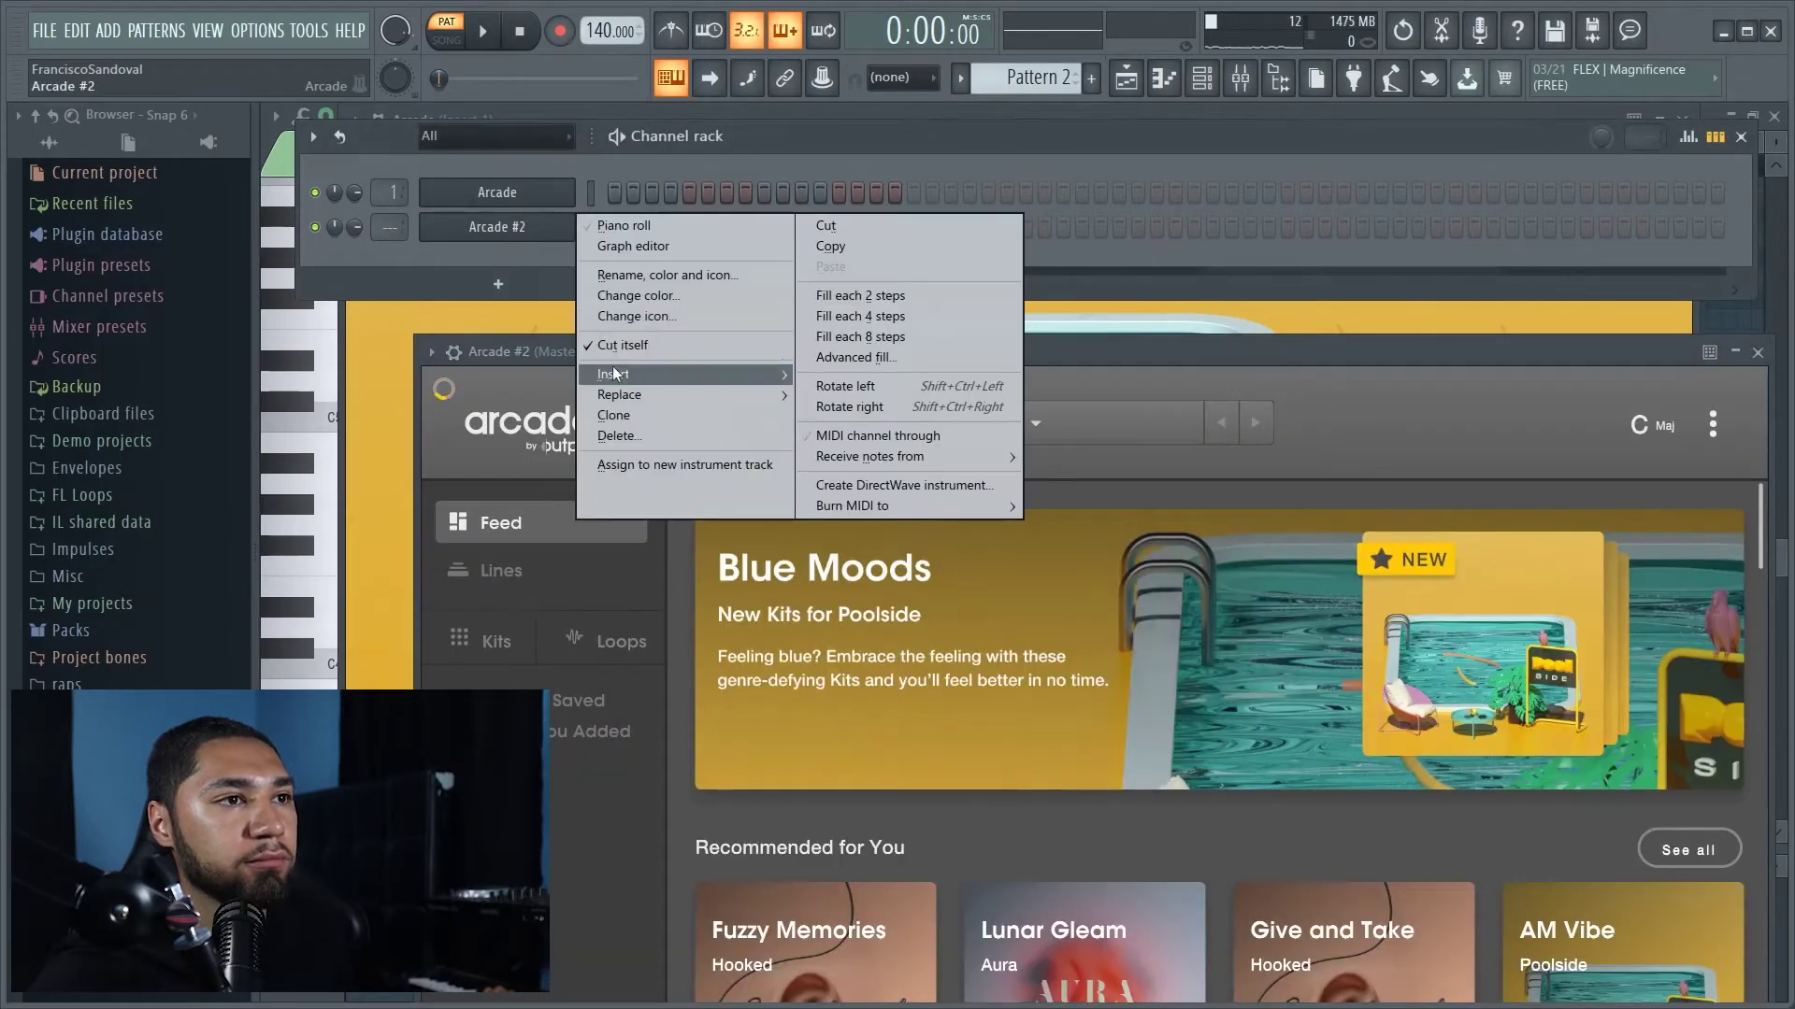
pyautogui.click(615, 436)
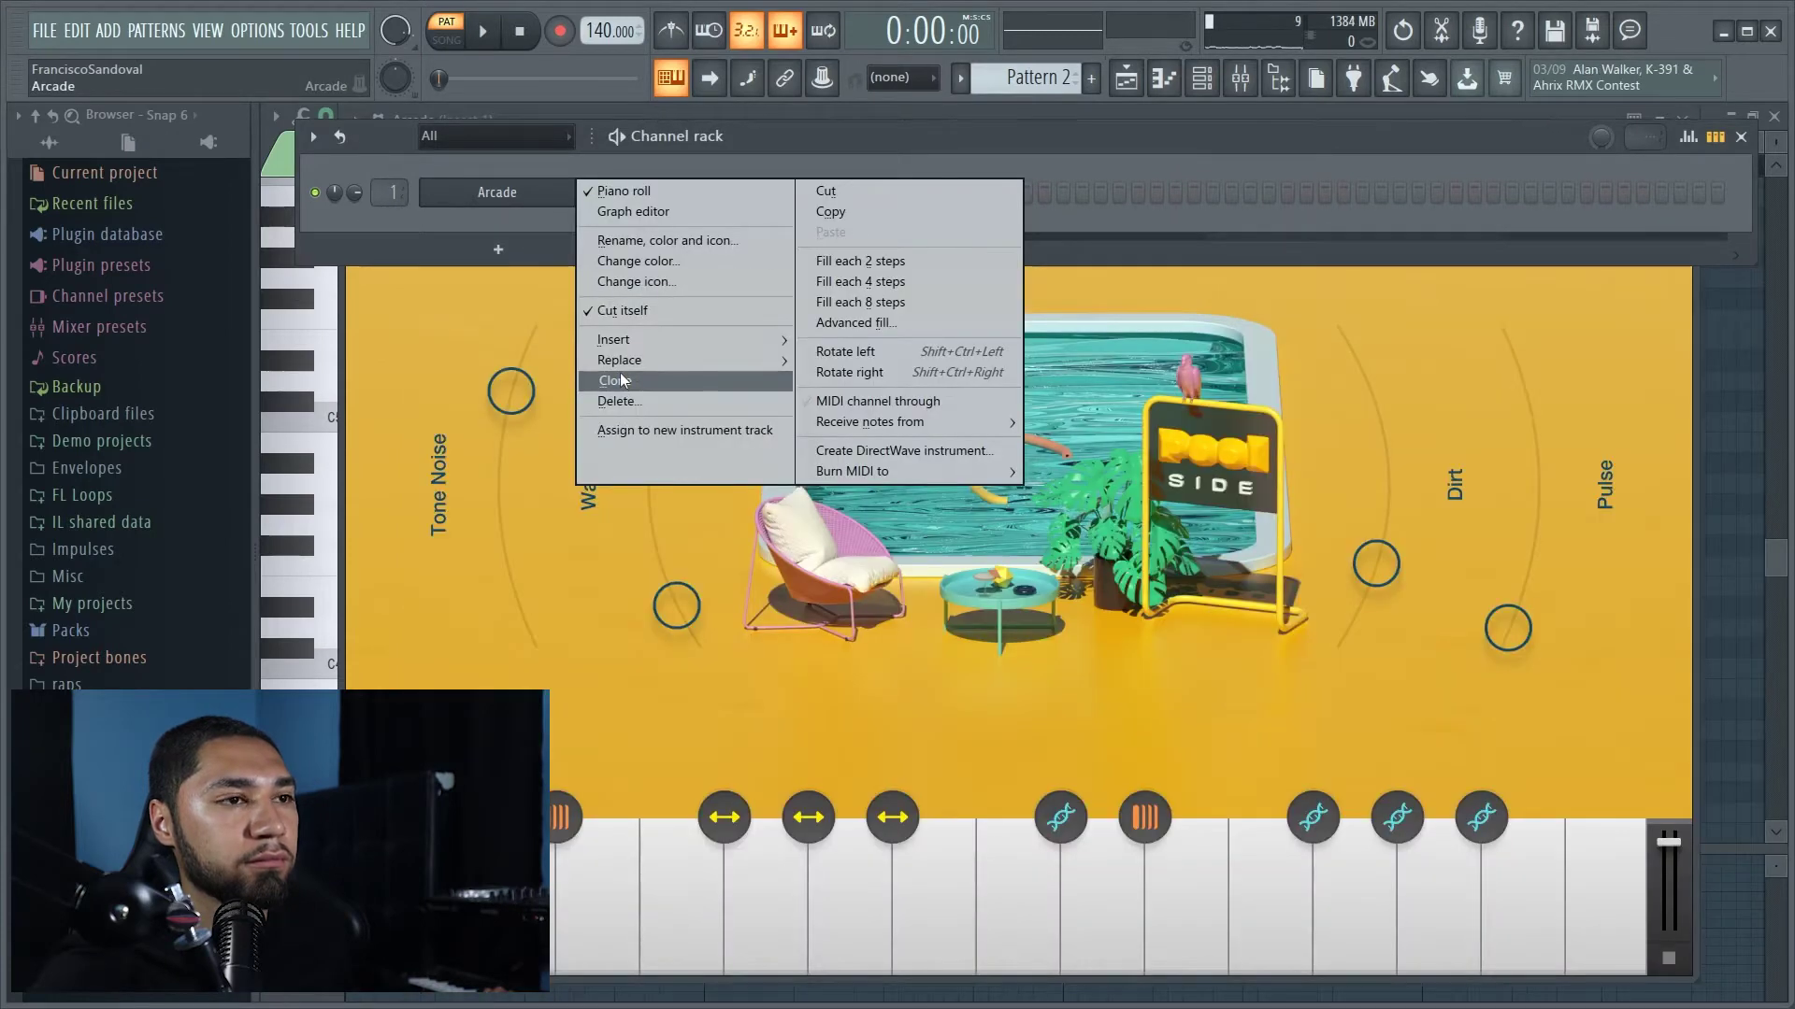
pyautogui.click(619, 374)
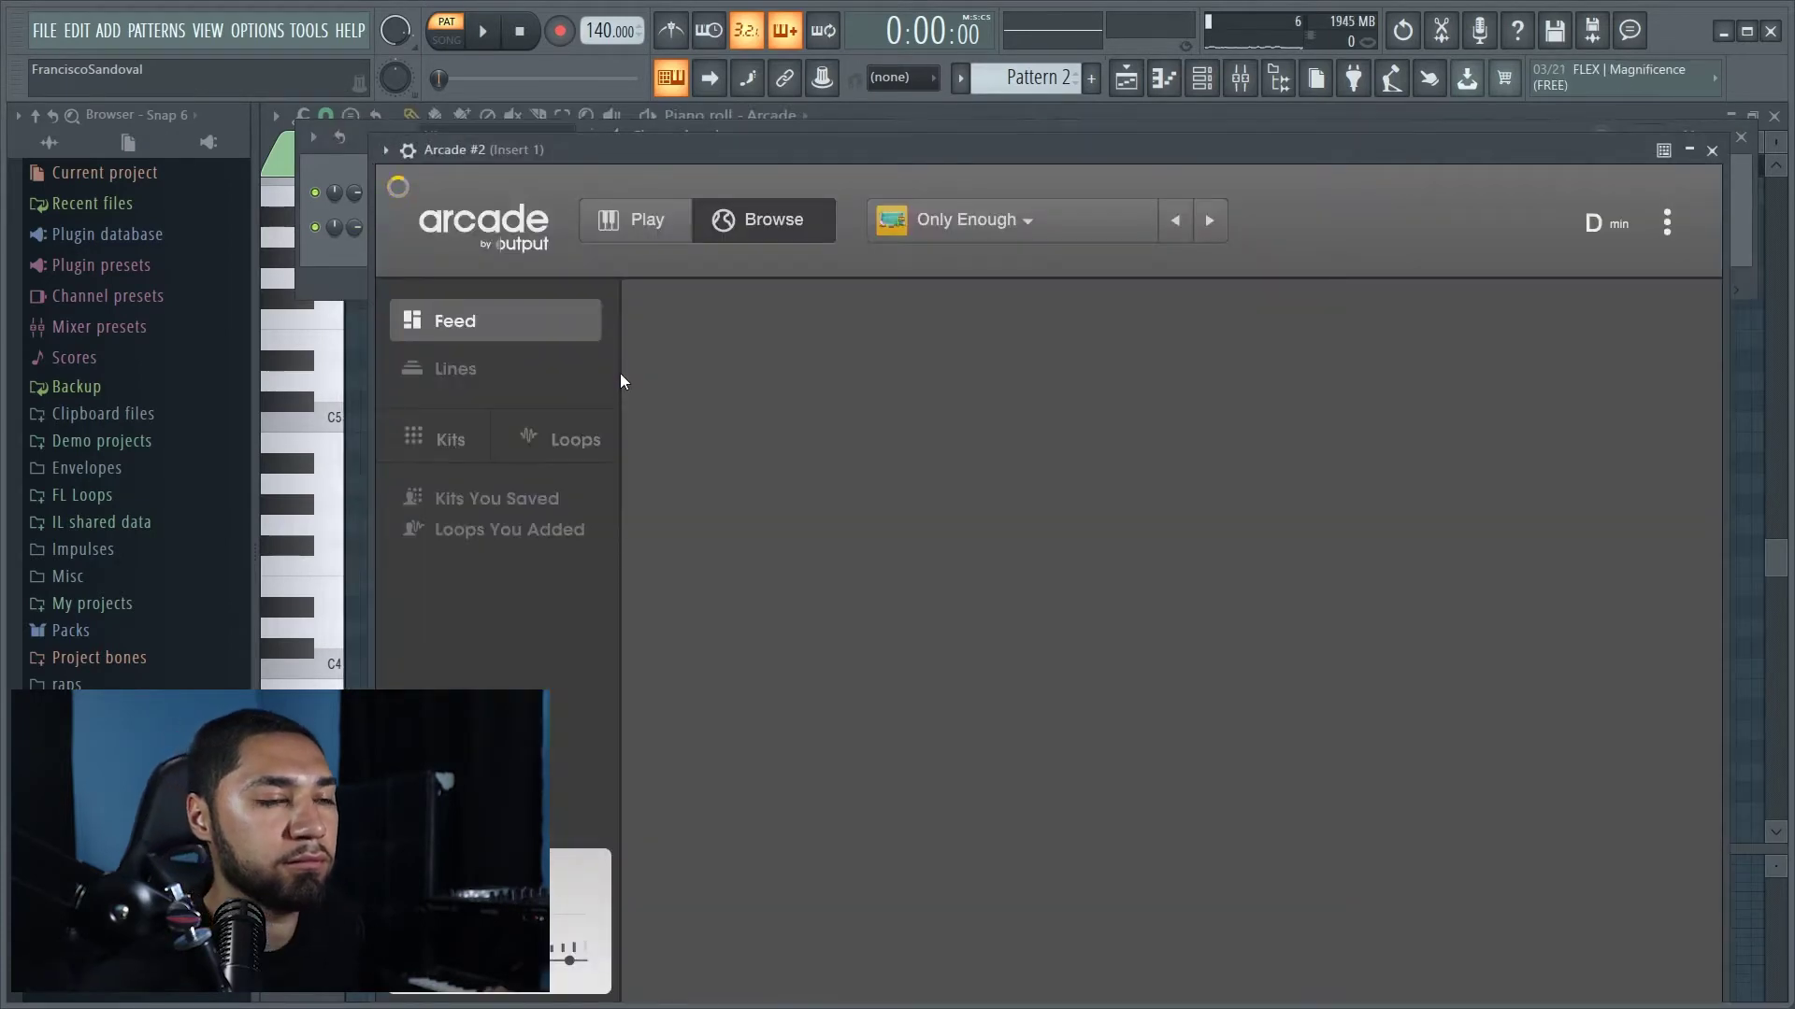
pyautogui.click(926, 377)
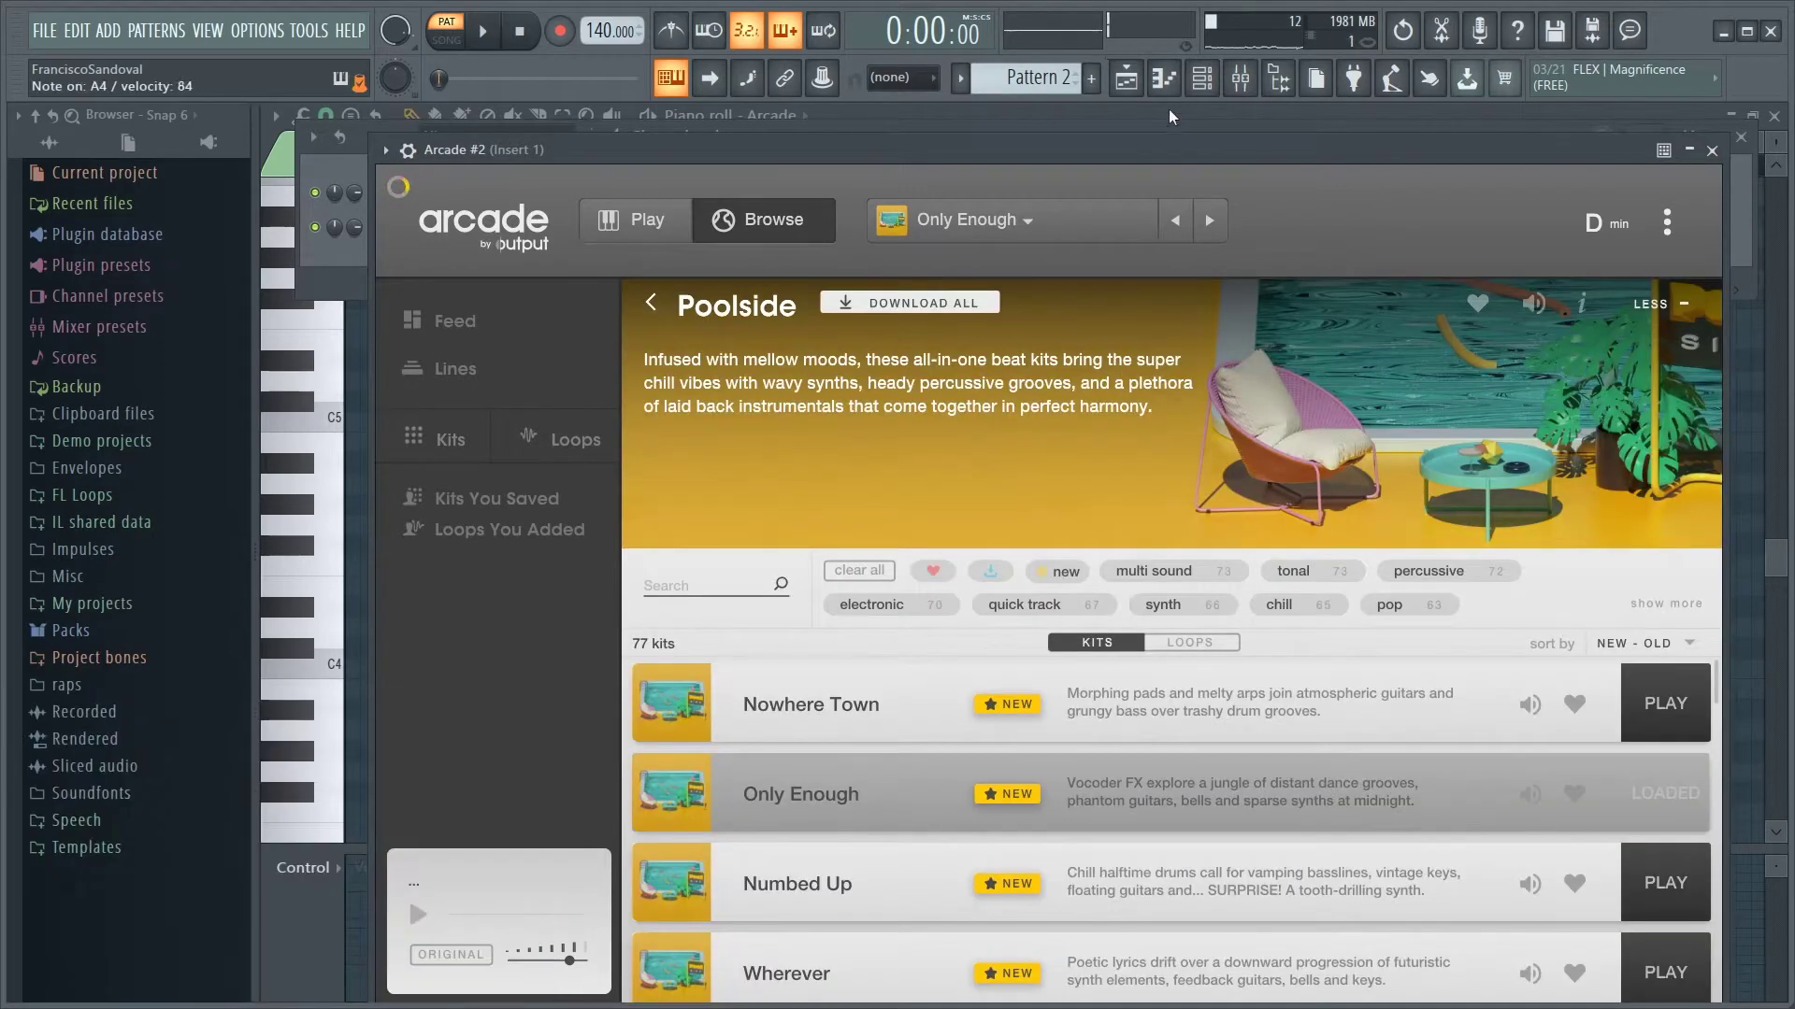
# Clone Arcade #2 to make Arcade #3, then bring up Arcade #2's piano roll
pyautogui.press('F6')
pyautogui.rightClick(541, 244)
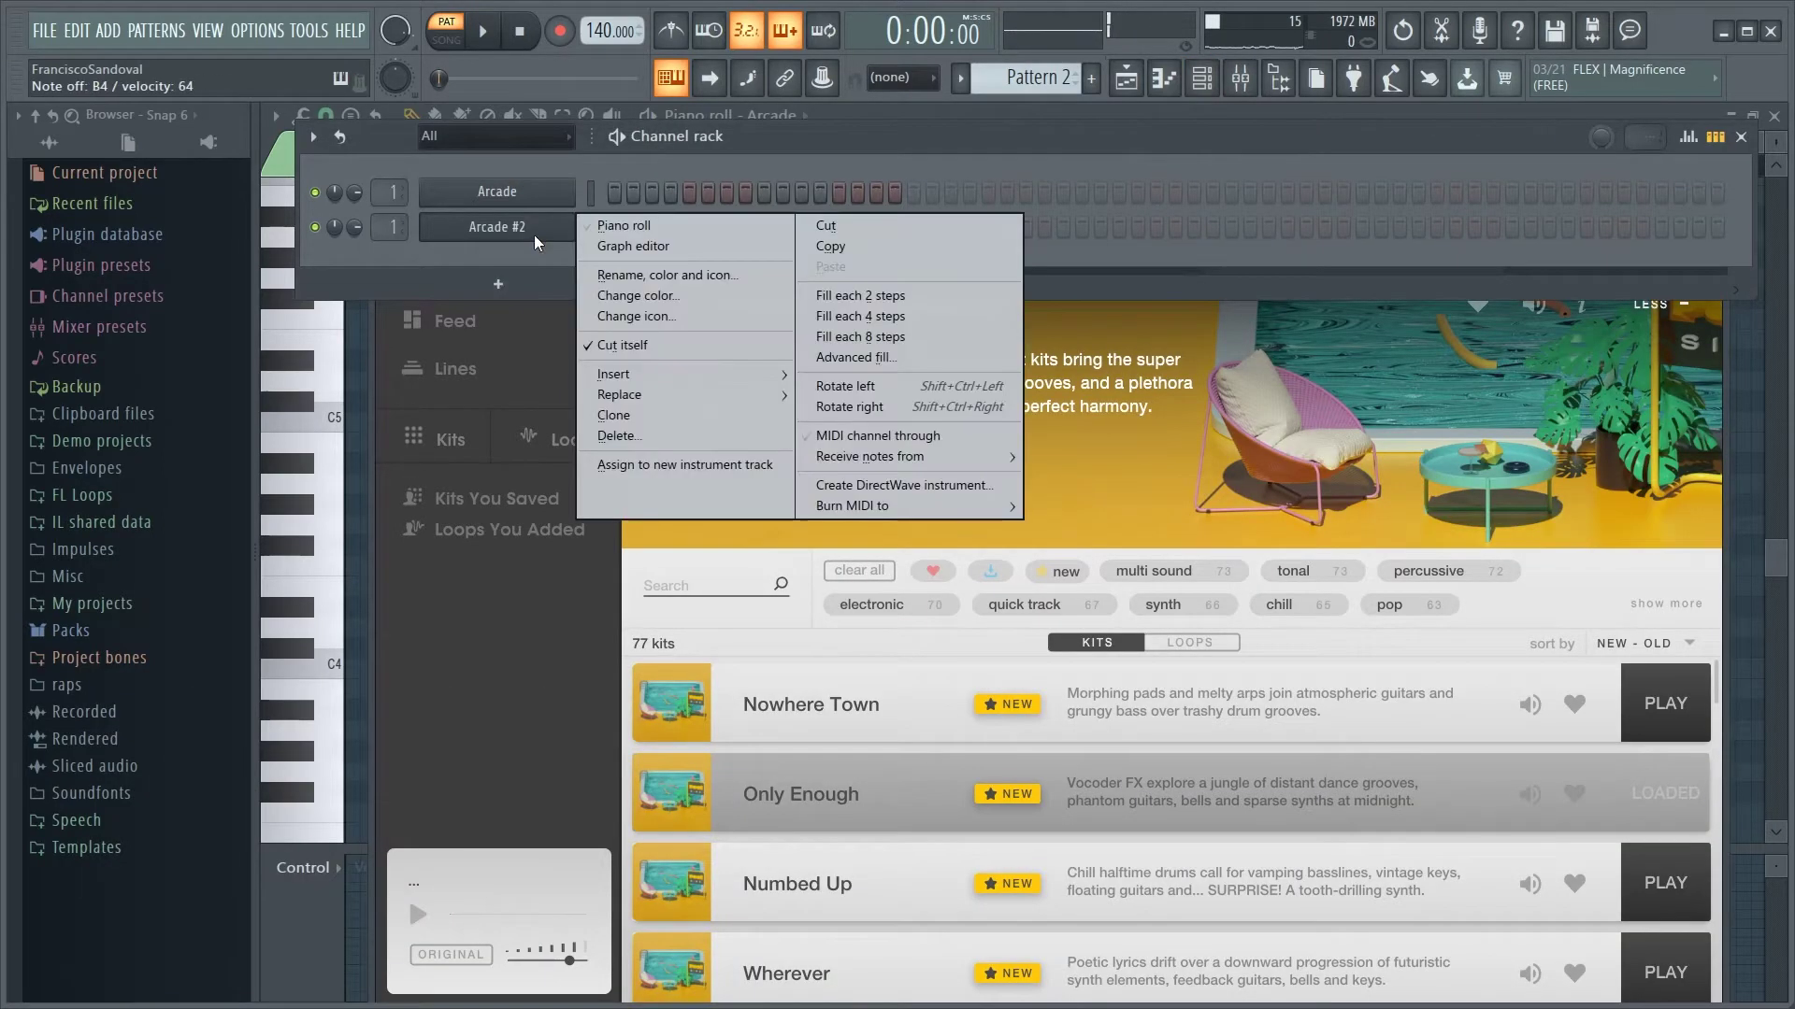
pyautogui.click(601, 415)
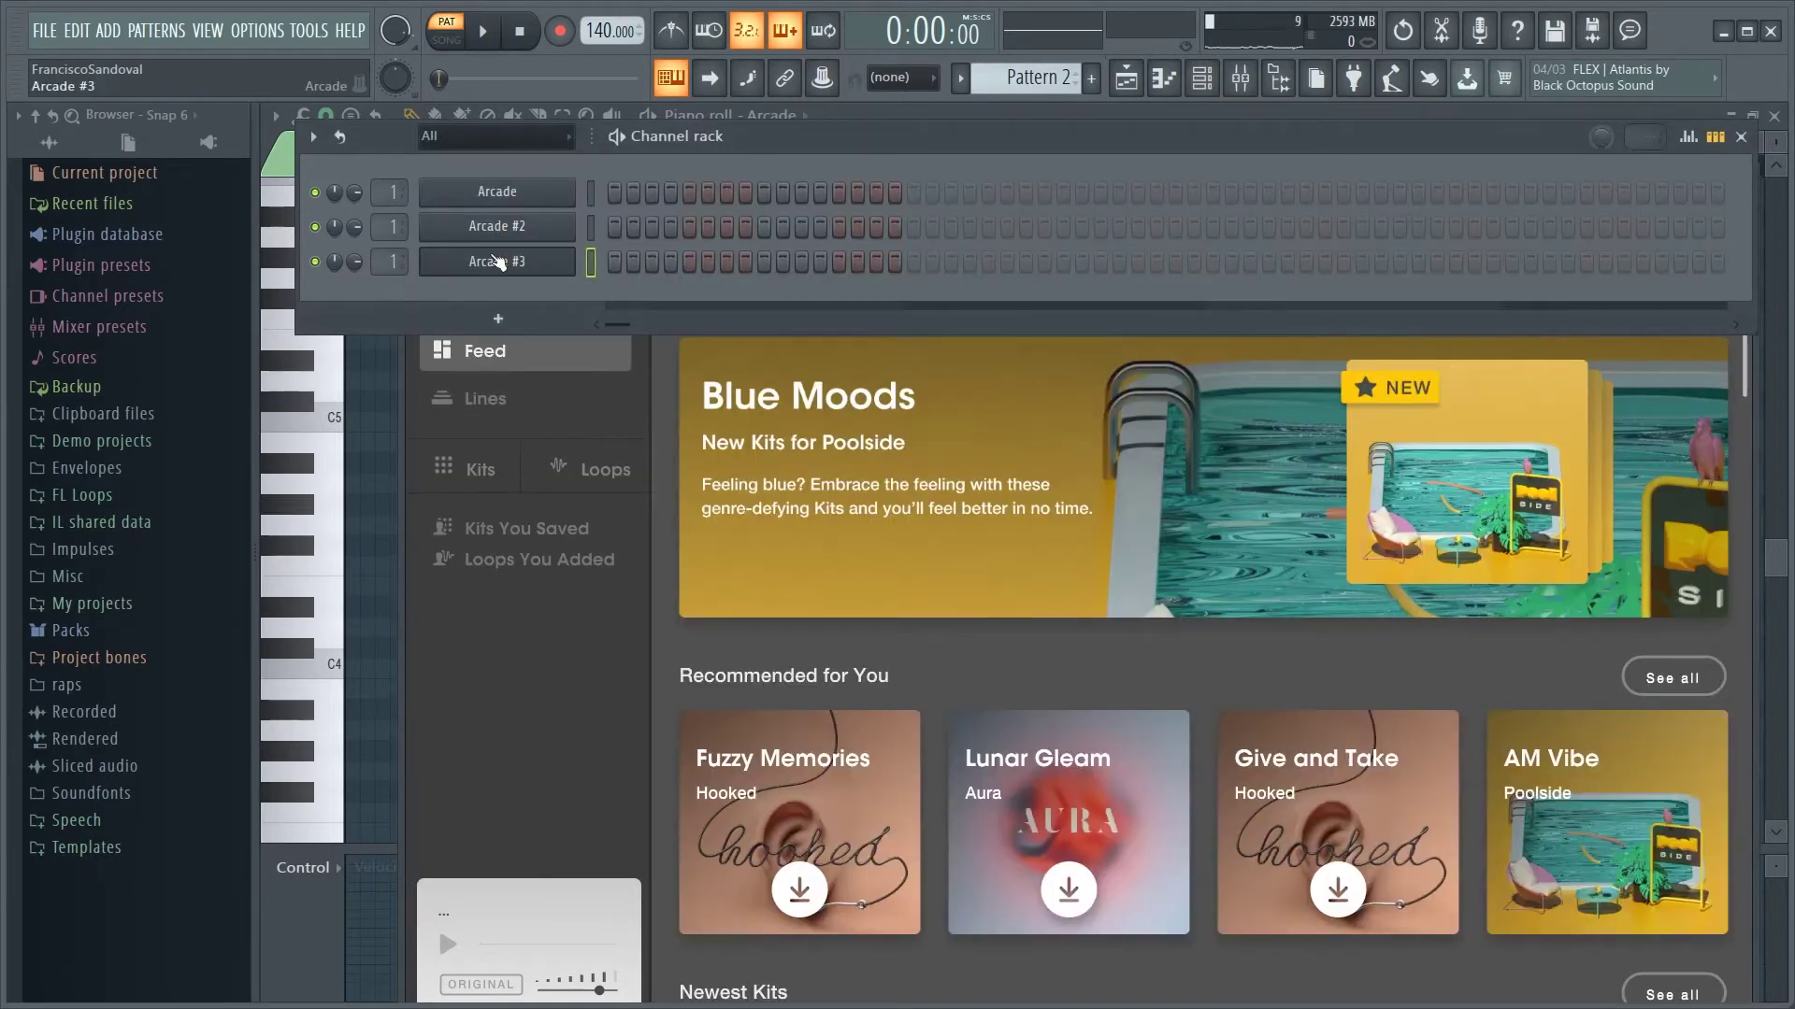
pyautogui.rightClick(520, 226)
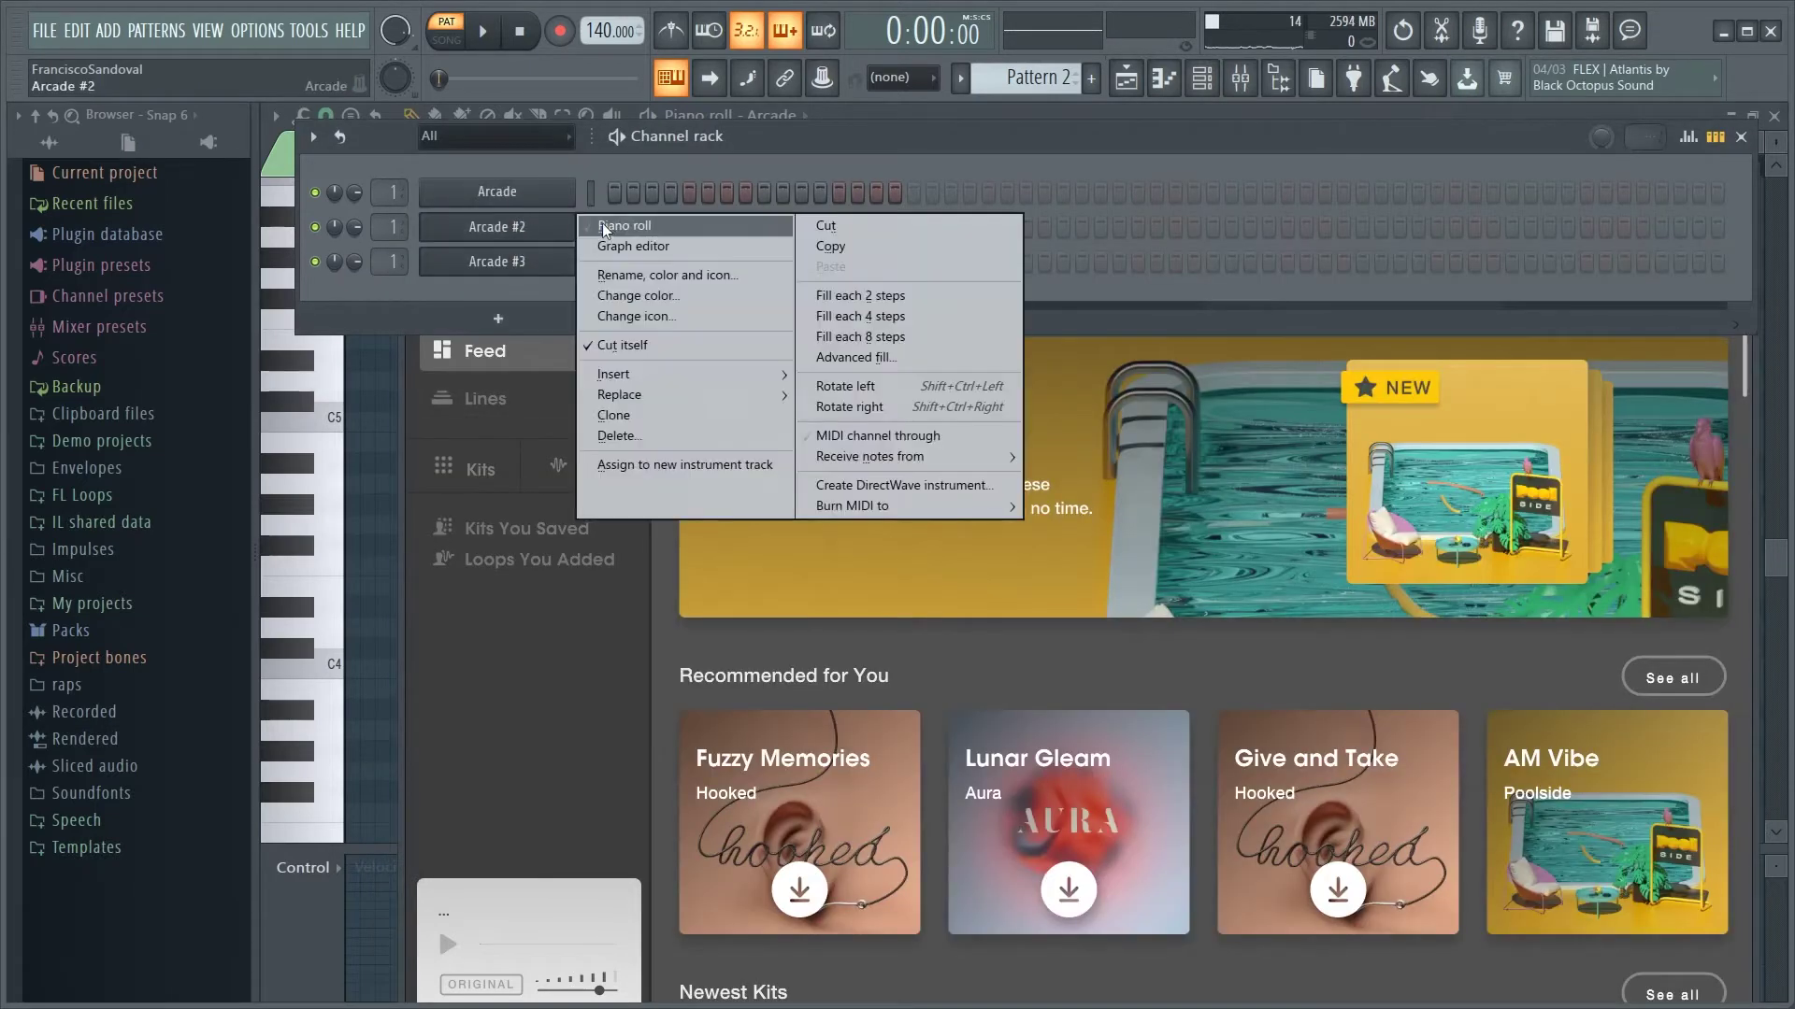
pyautogui.click(610, 226)
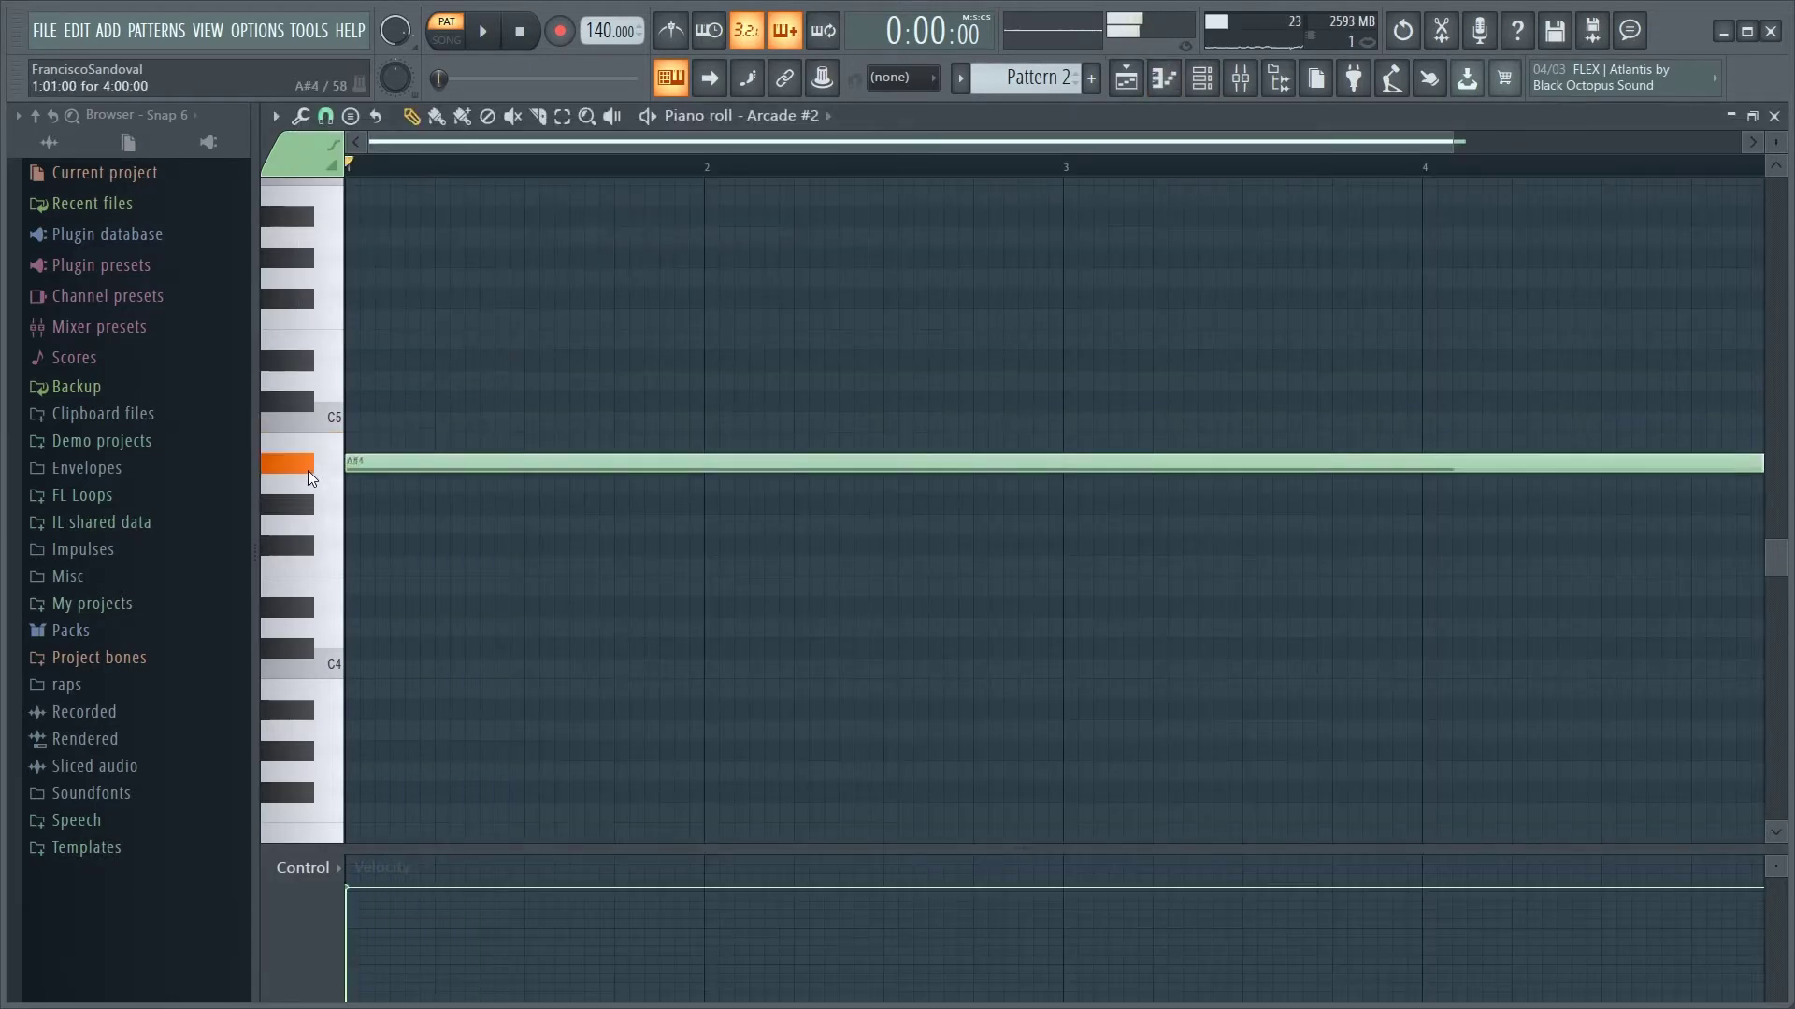
# Lower Arcade #2's long note from B4 to A#4 and audition the pattern
pyautogui.hotkey('shift', 'Down')
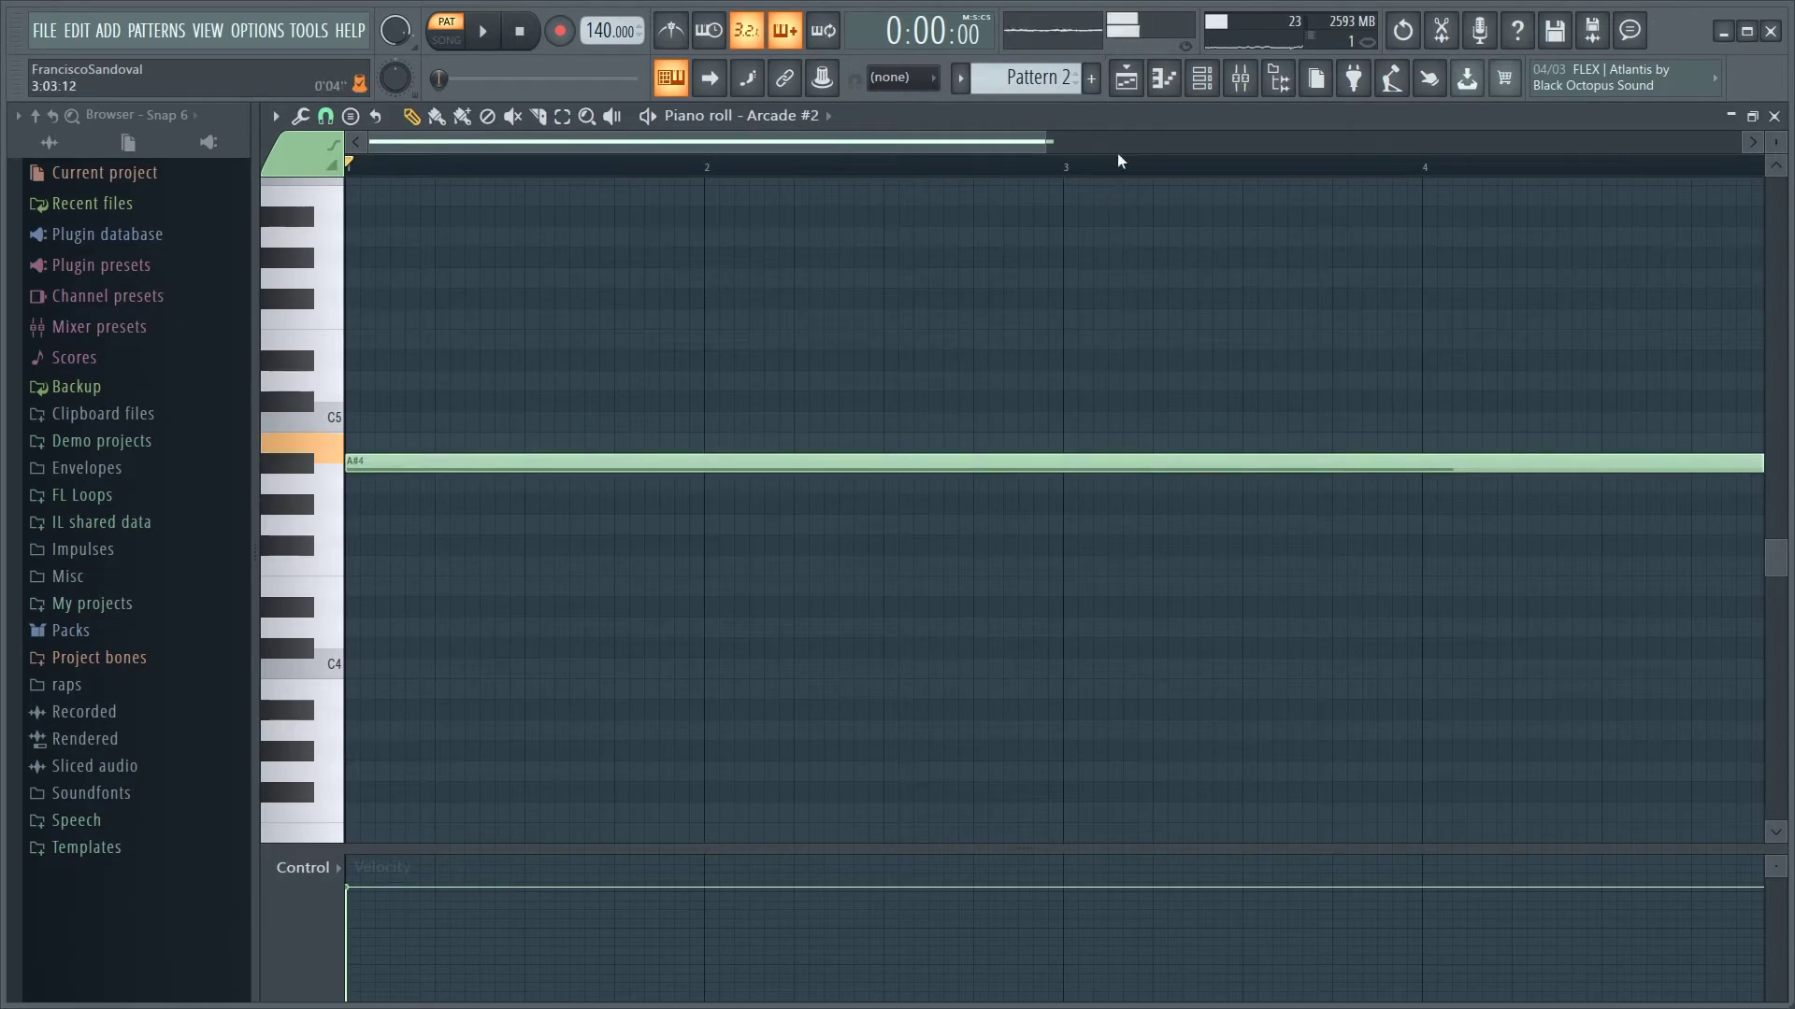
pyautogui.click(482, 33)
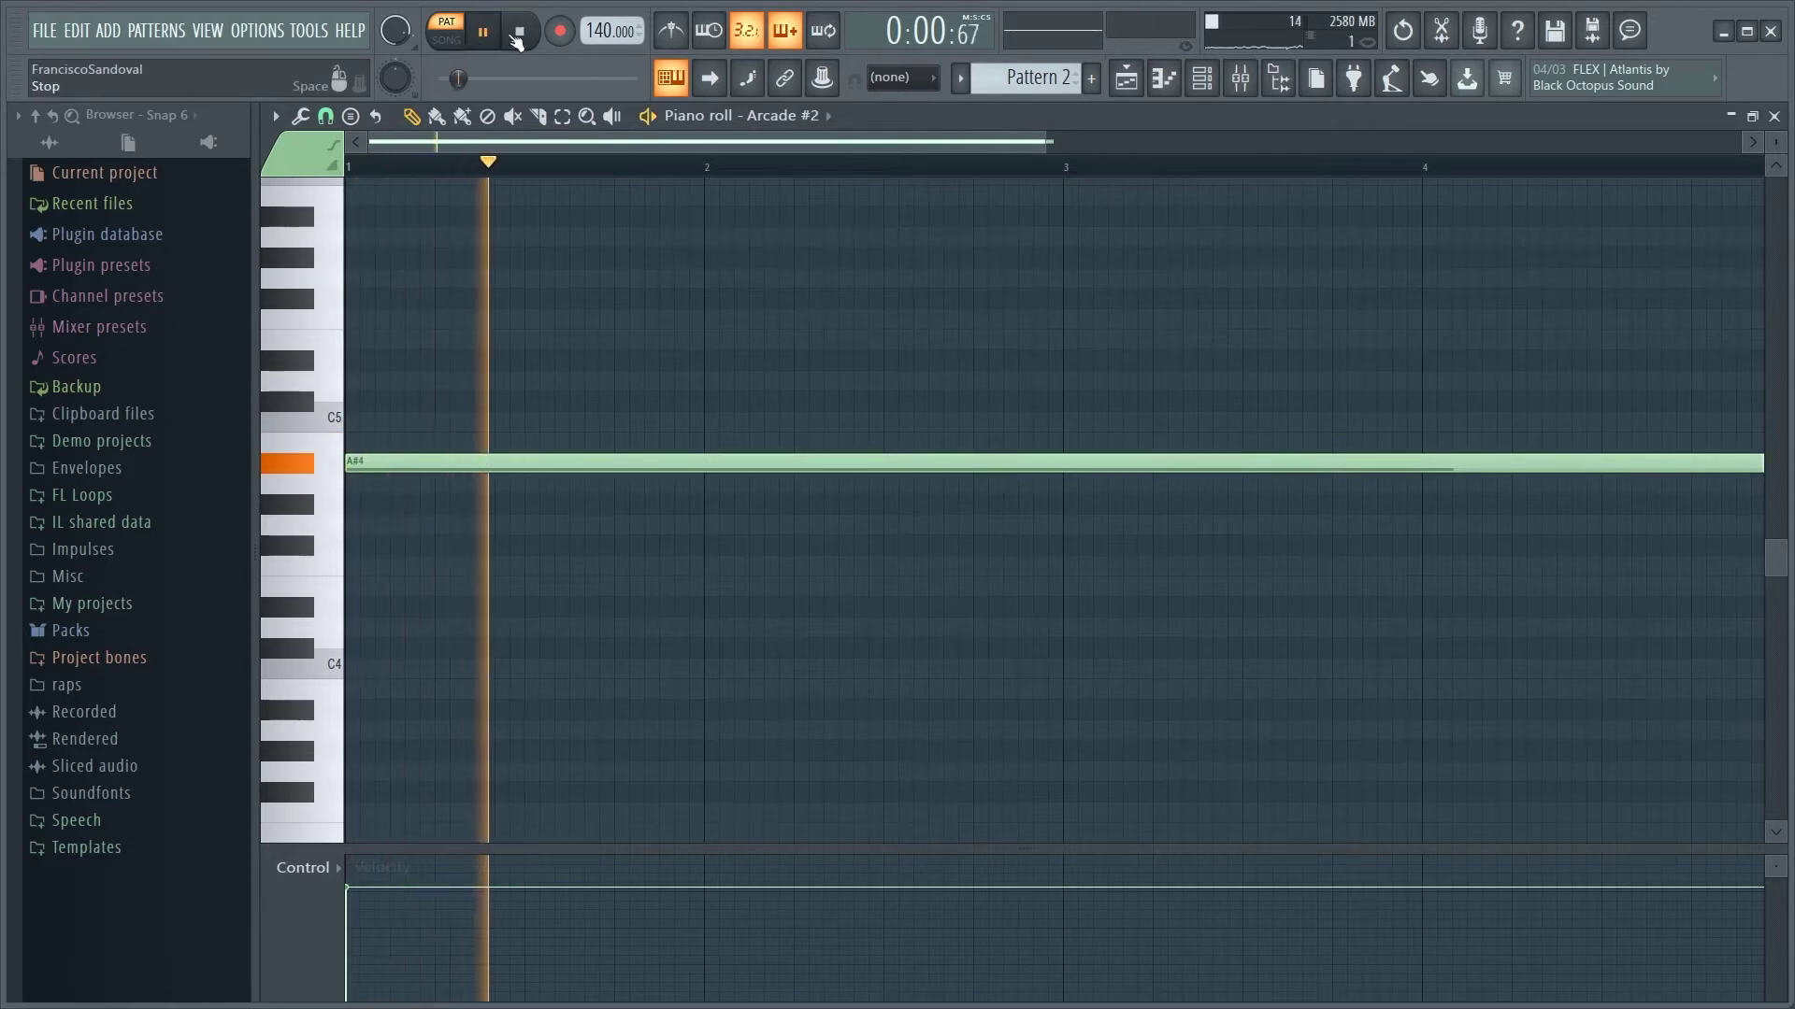
pyautogui.click(524, 43)
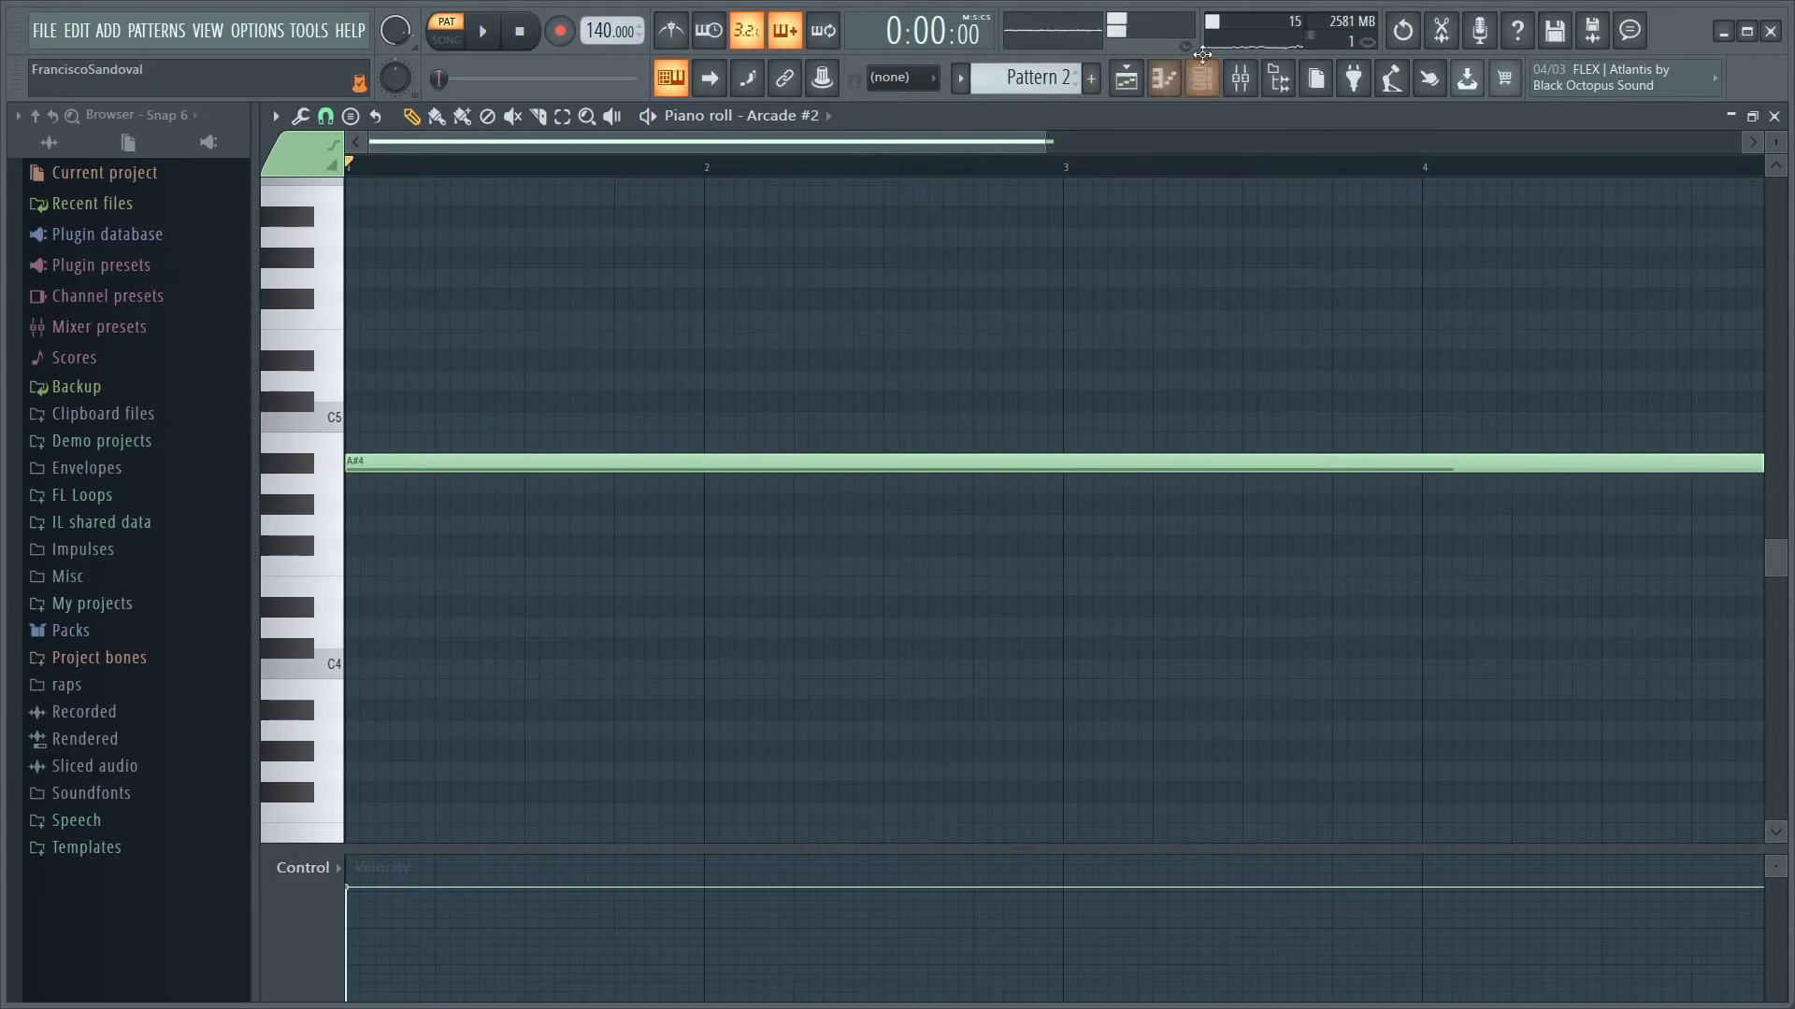
pyautogui.click(1204, 83)
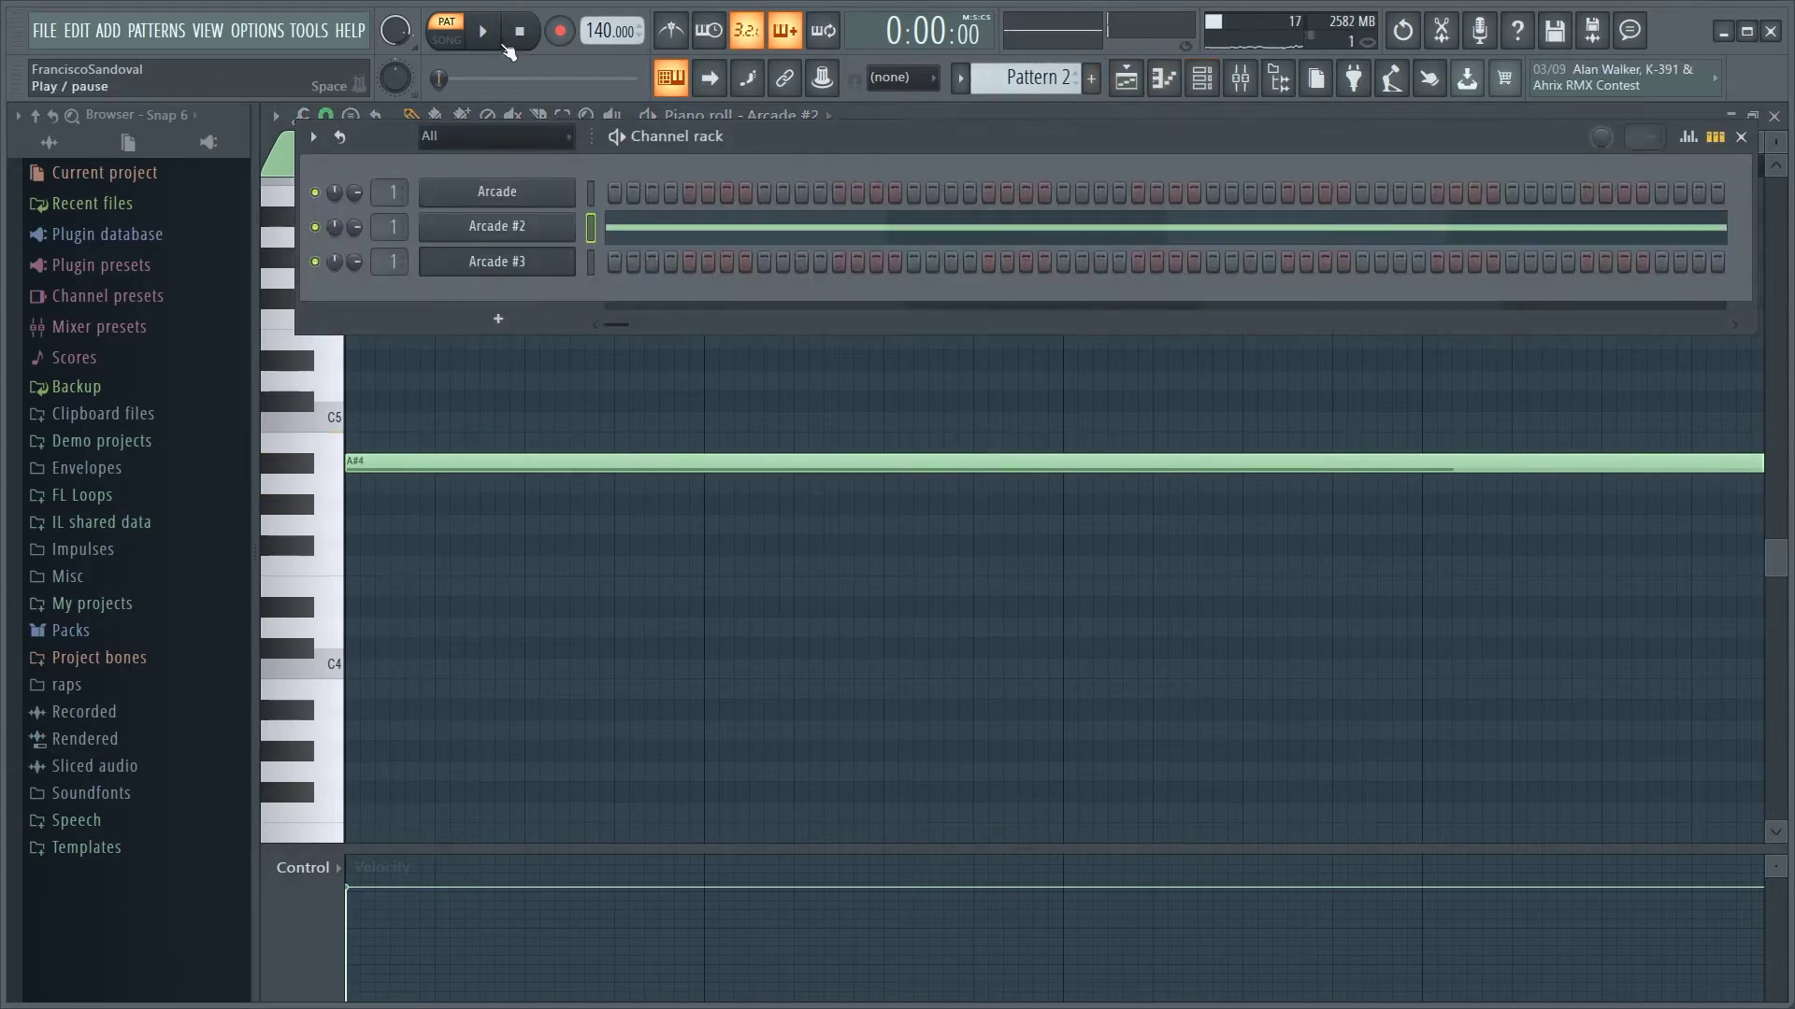
pyautogui.click(505, 47)
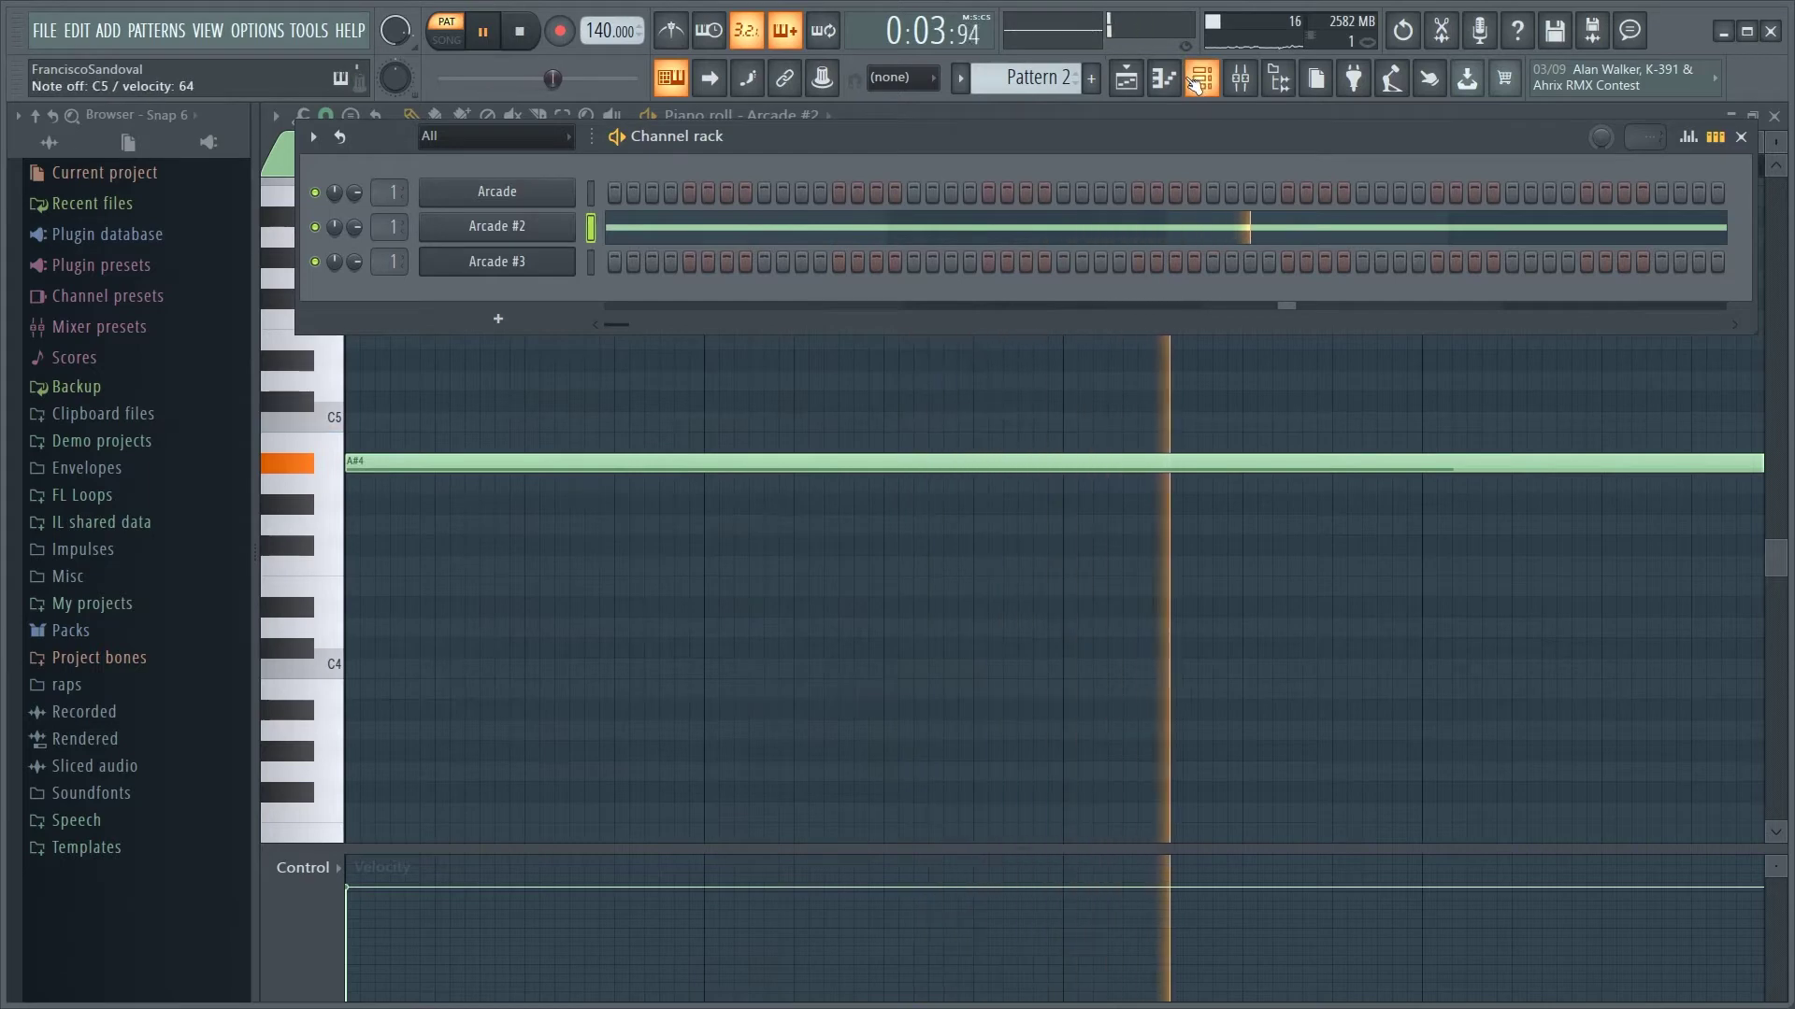
# Try the long note at A#4, then undo it back to B4 and replay
pyautogui.rightClick(412, 463)
pyautogui.click(390, 445)
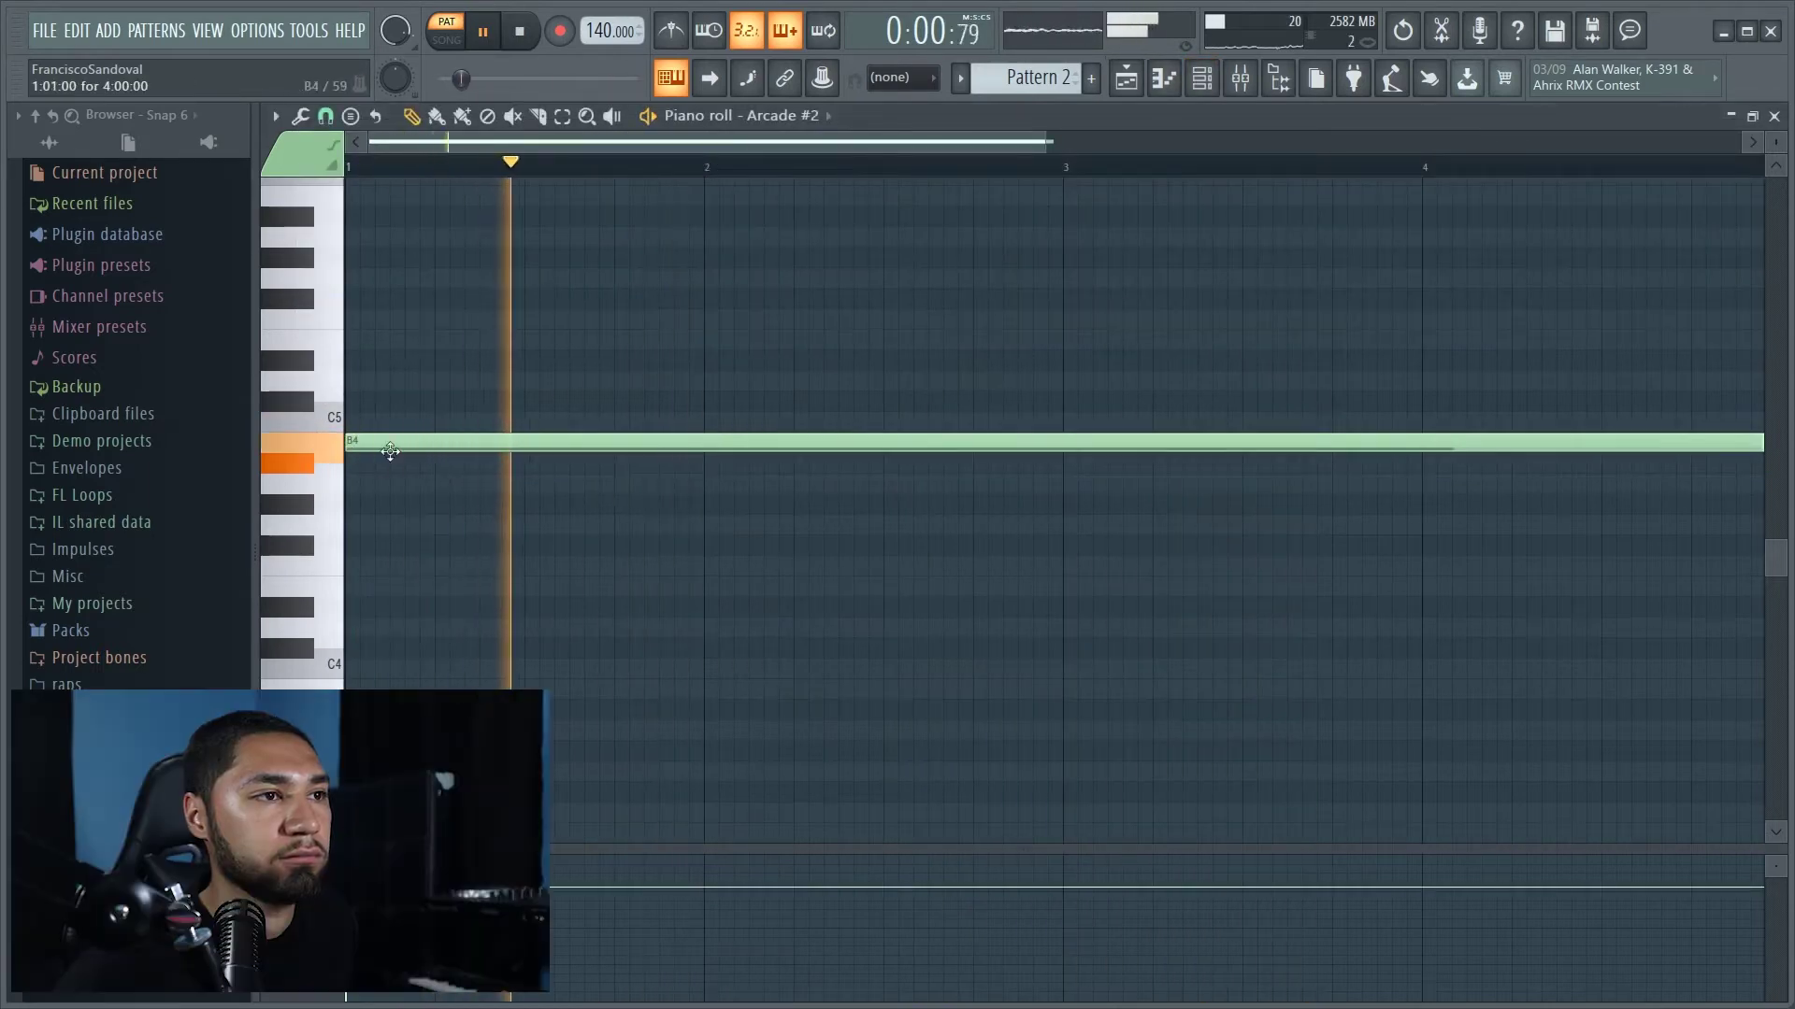
pyautogui.moveTo(391, 451); pyautogui.dragTo(377, 467)
pyautogui.click(521, 33)
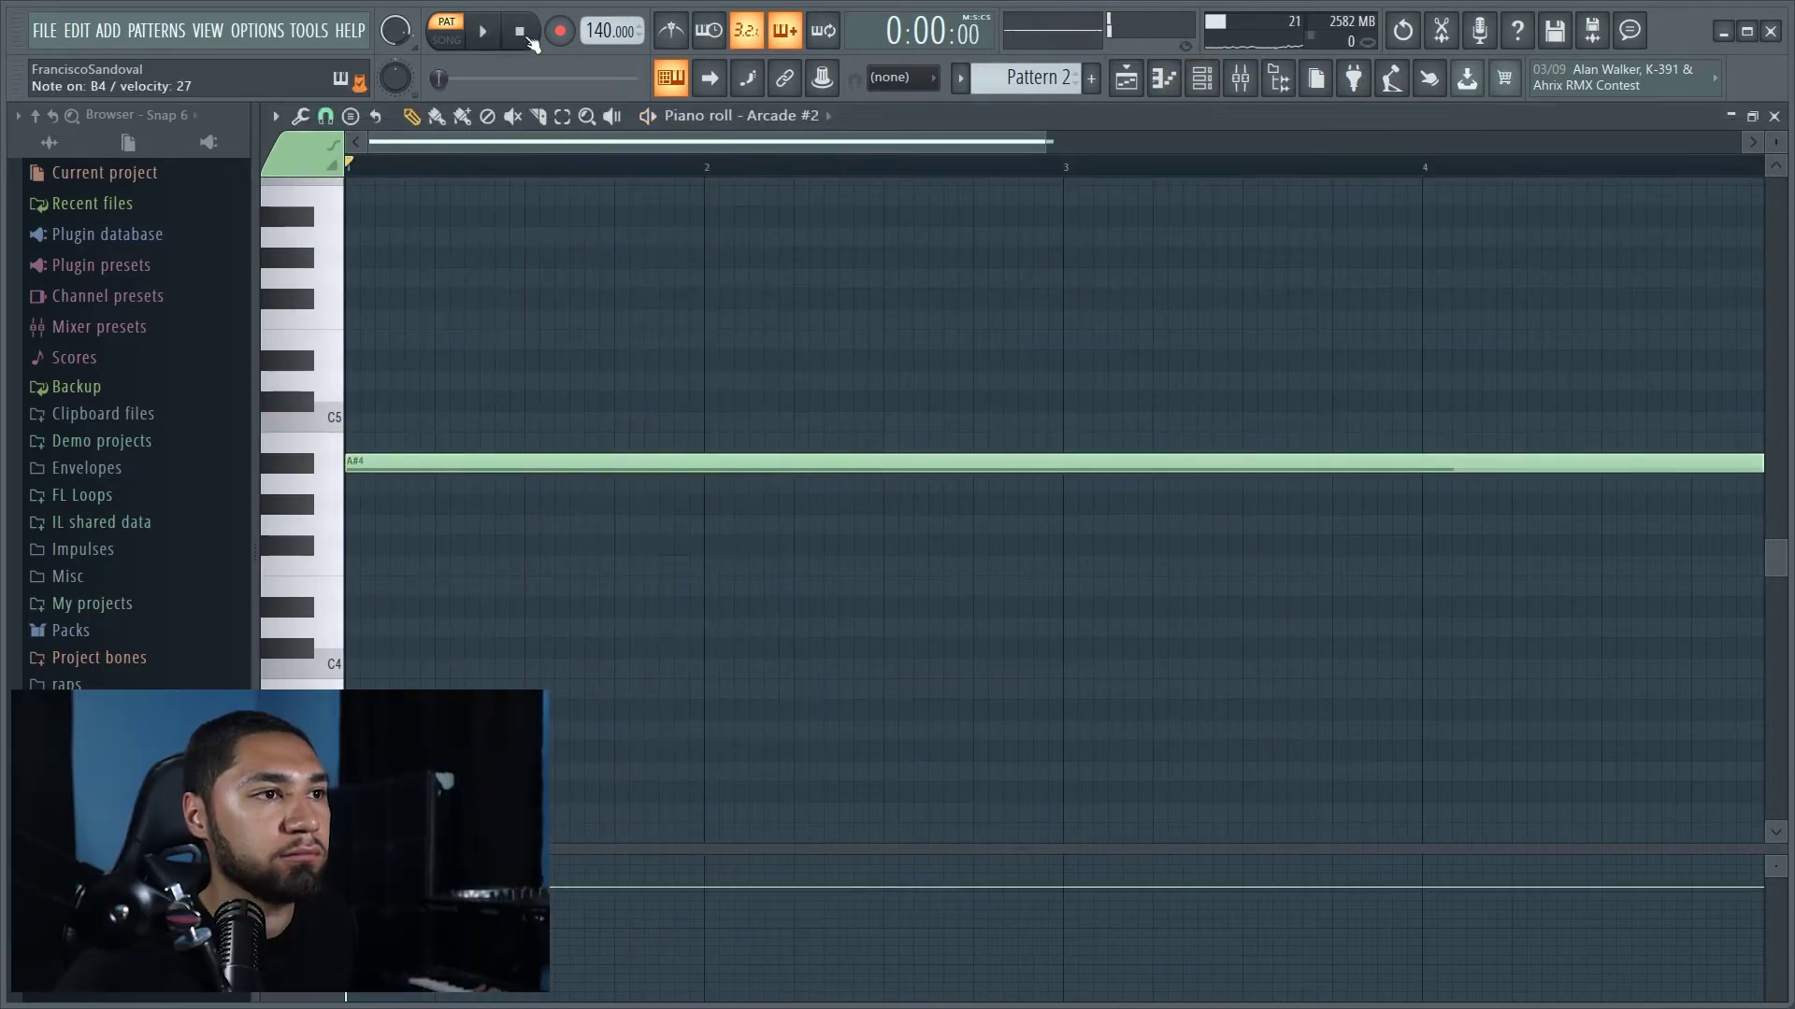
pyautogui.hotkey('ctrl', 'z')
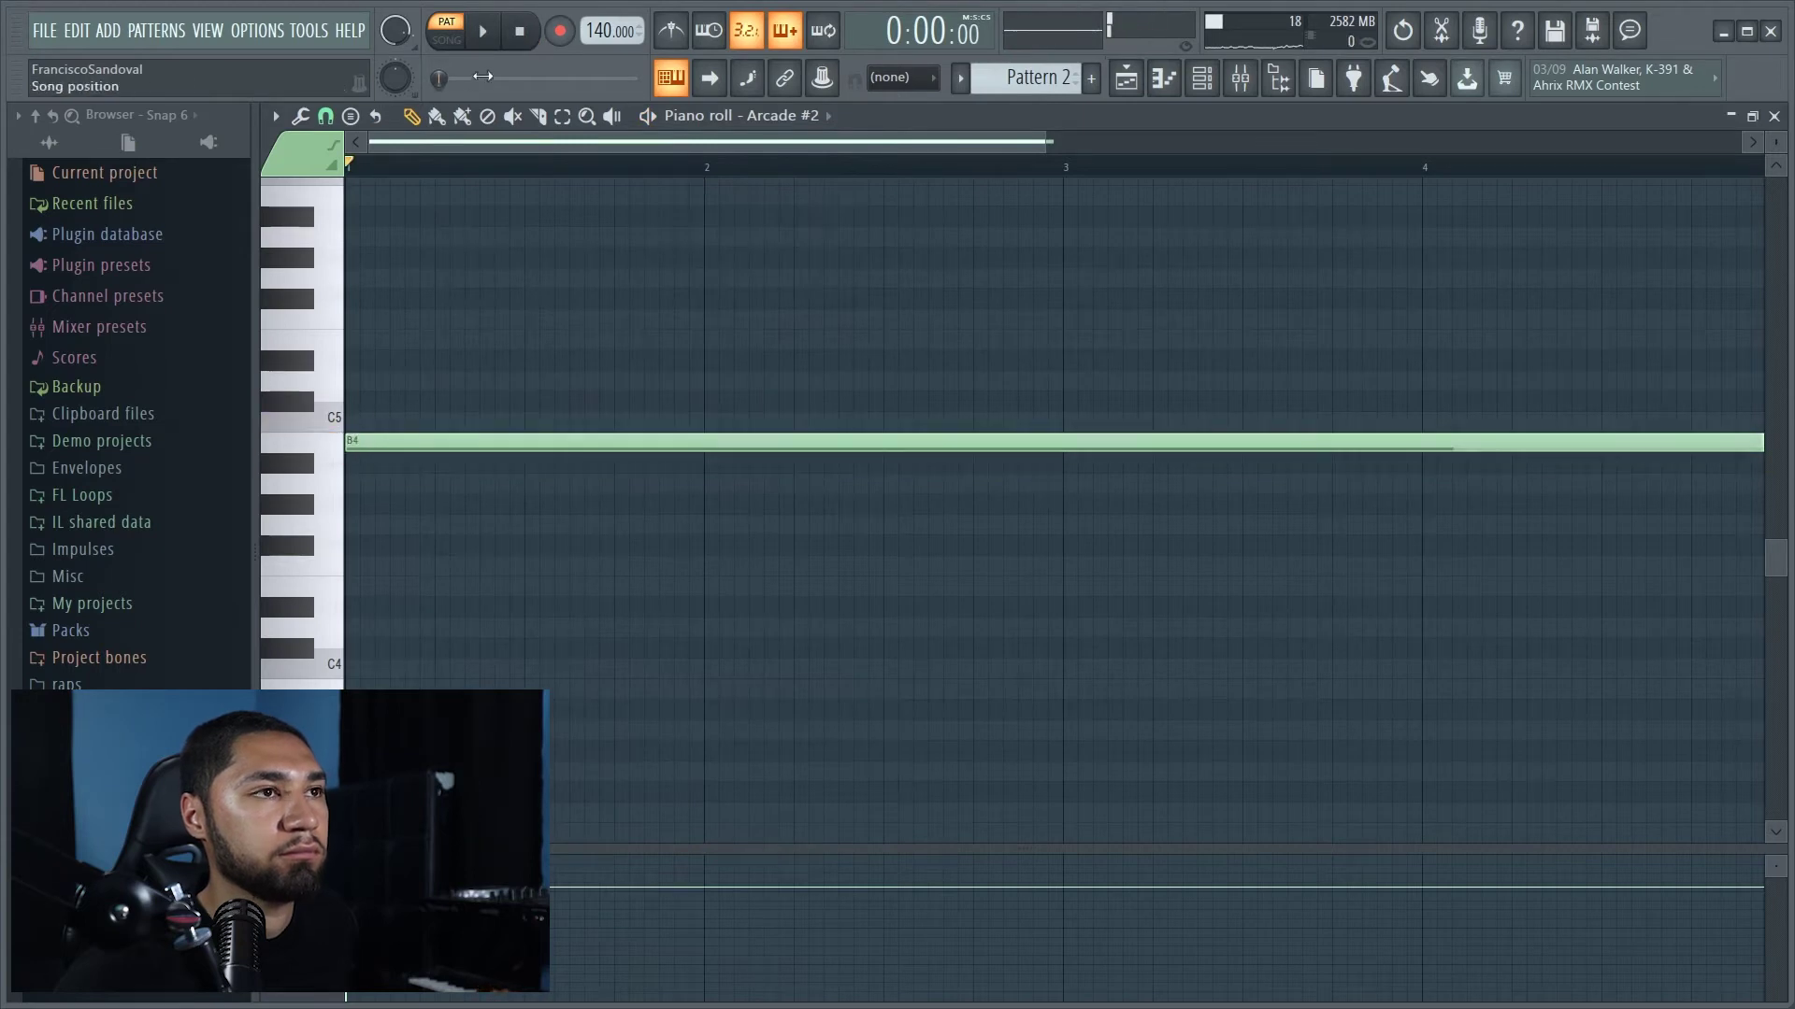
pyautogui.press('space')
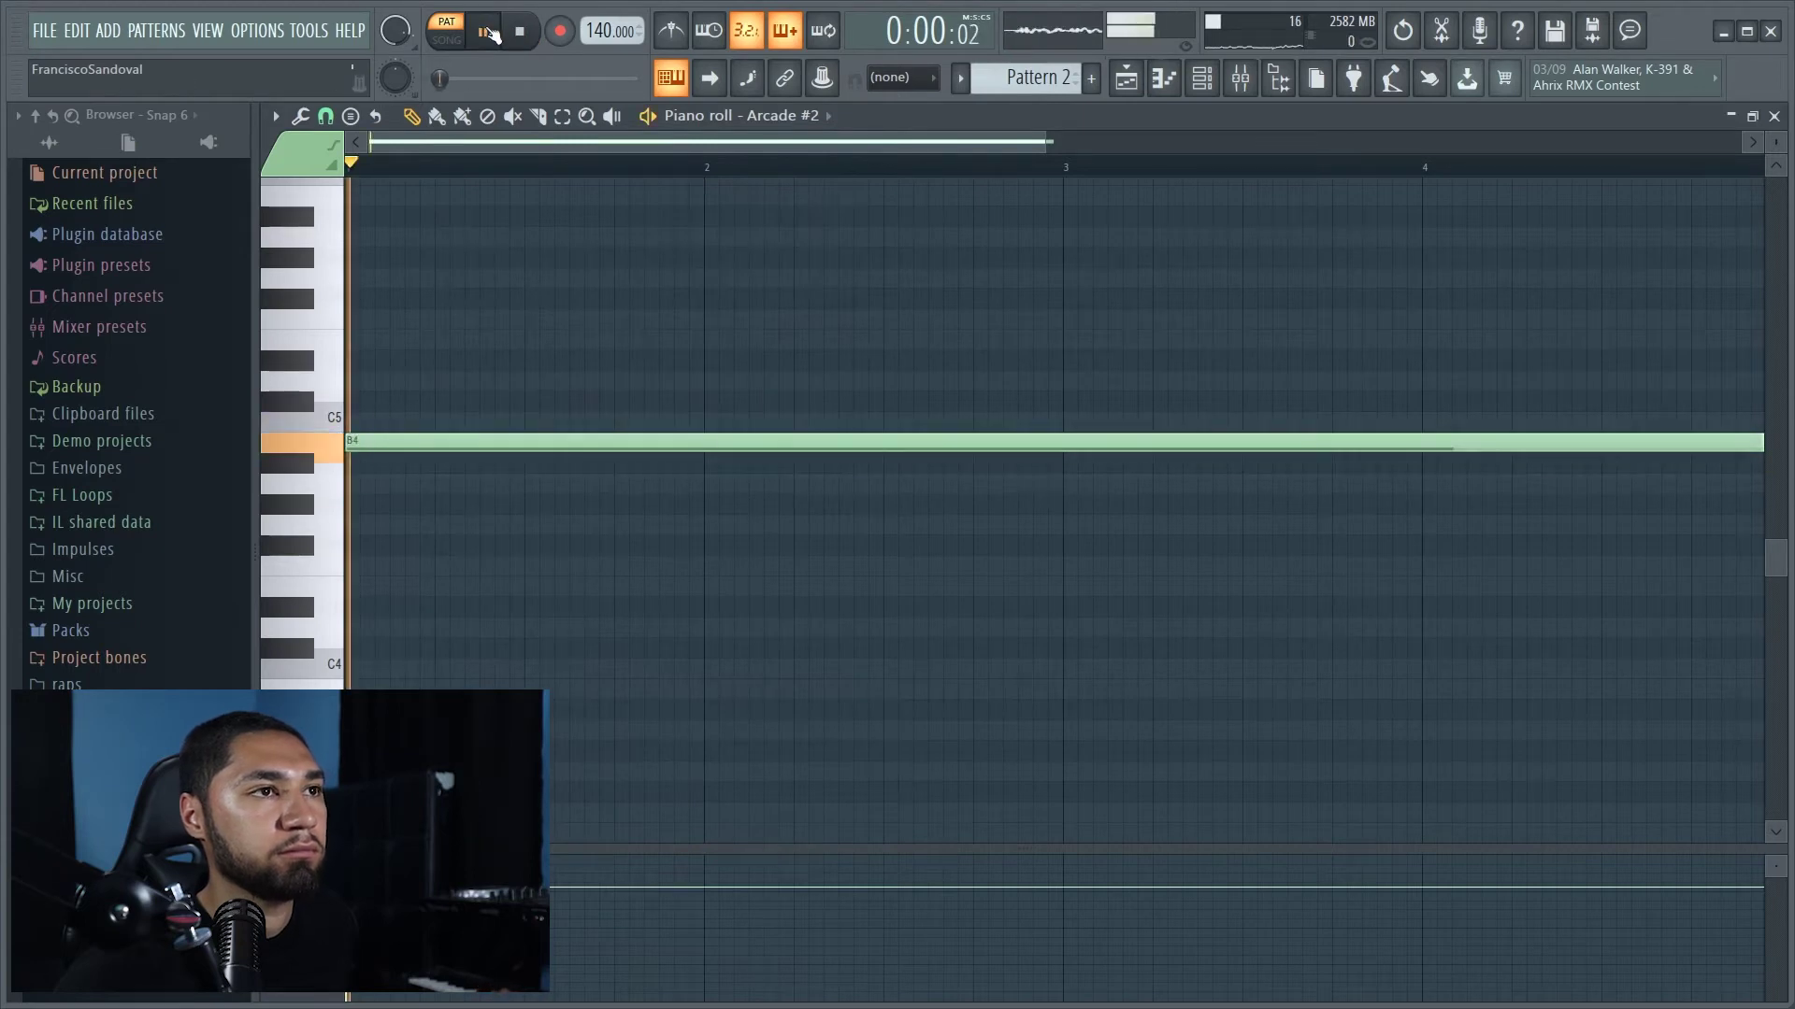
pyautogui.click(1204, 86)
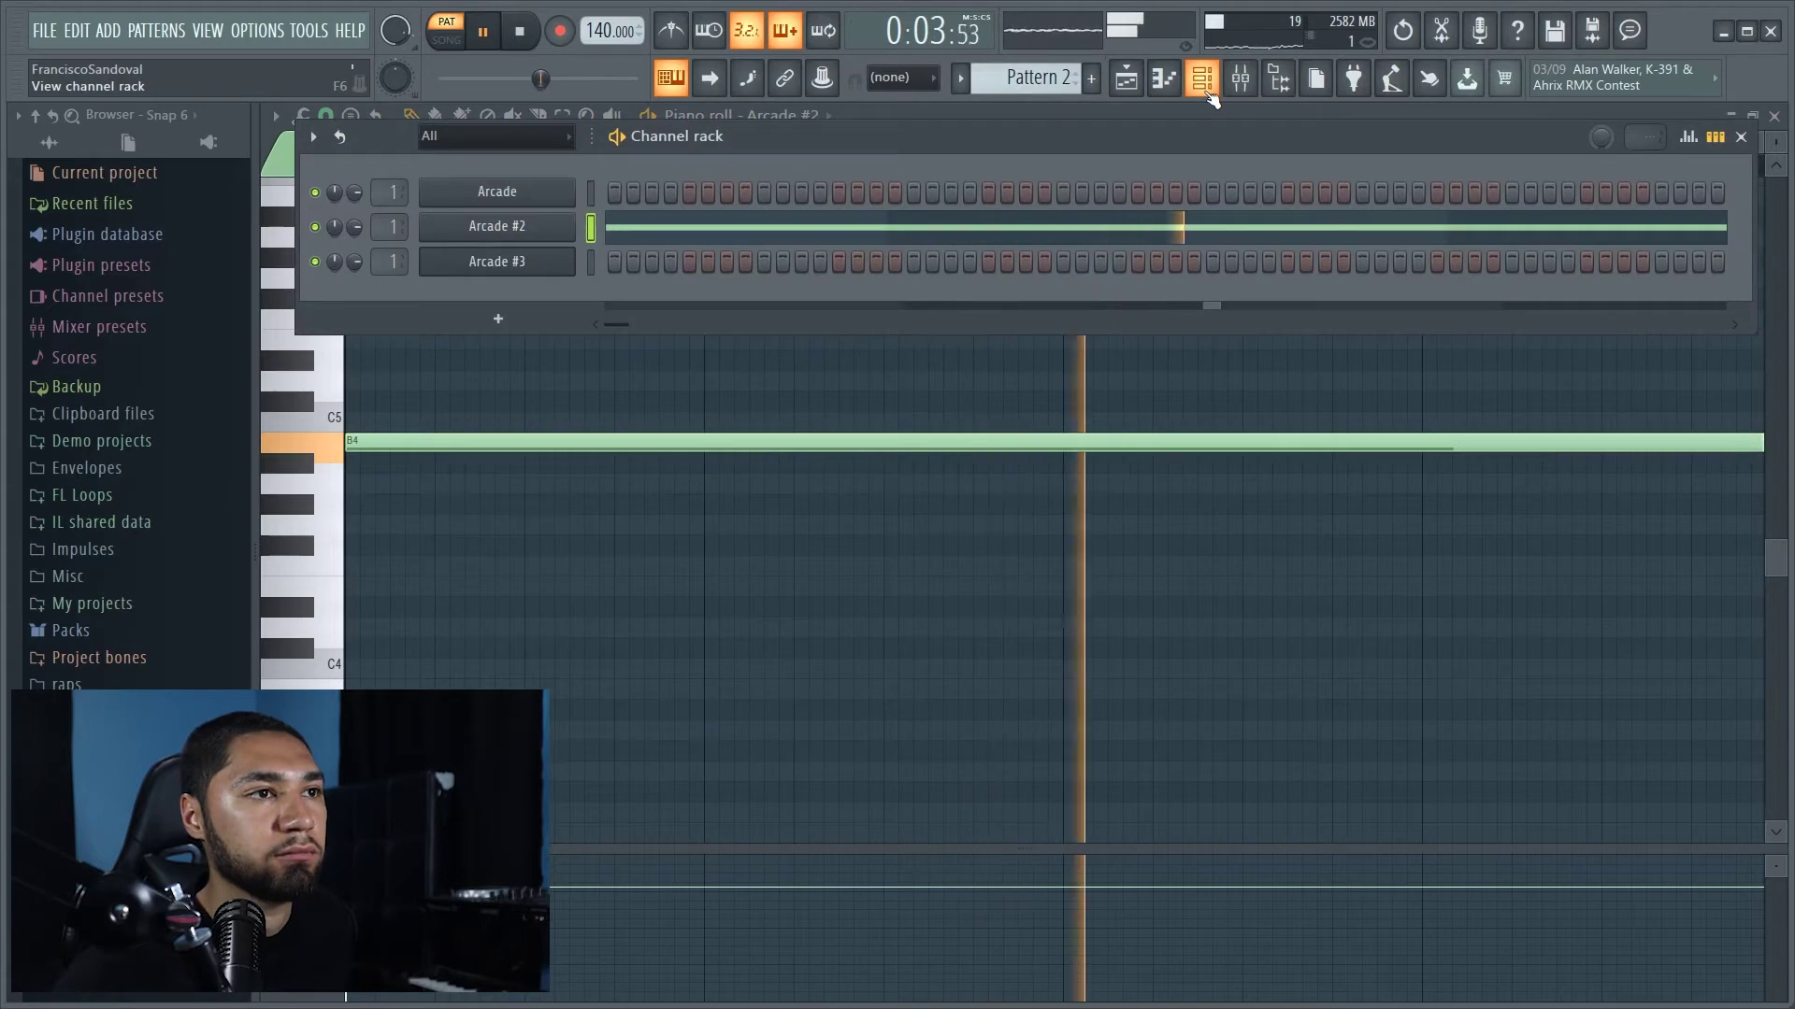
pyautogui.click(523, 37)
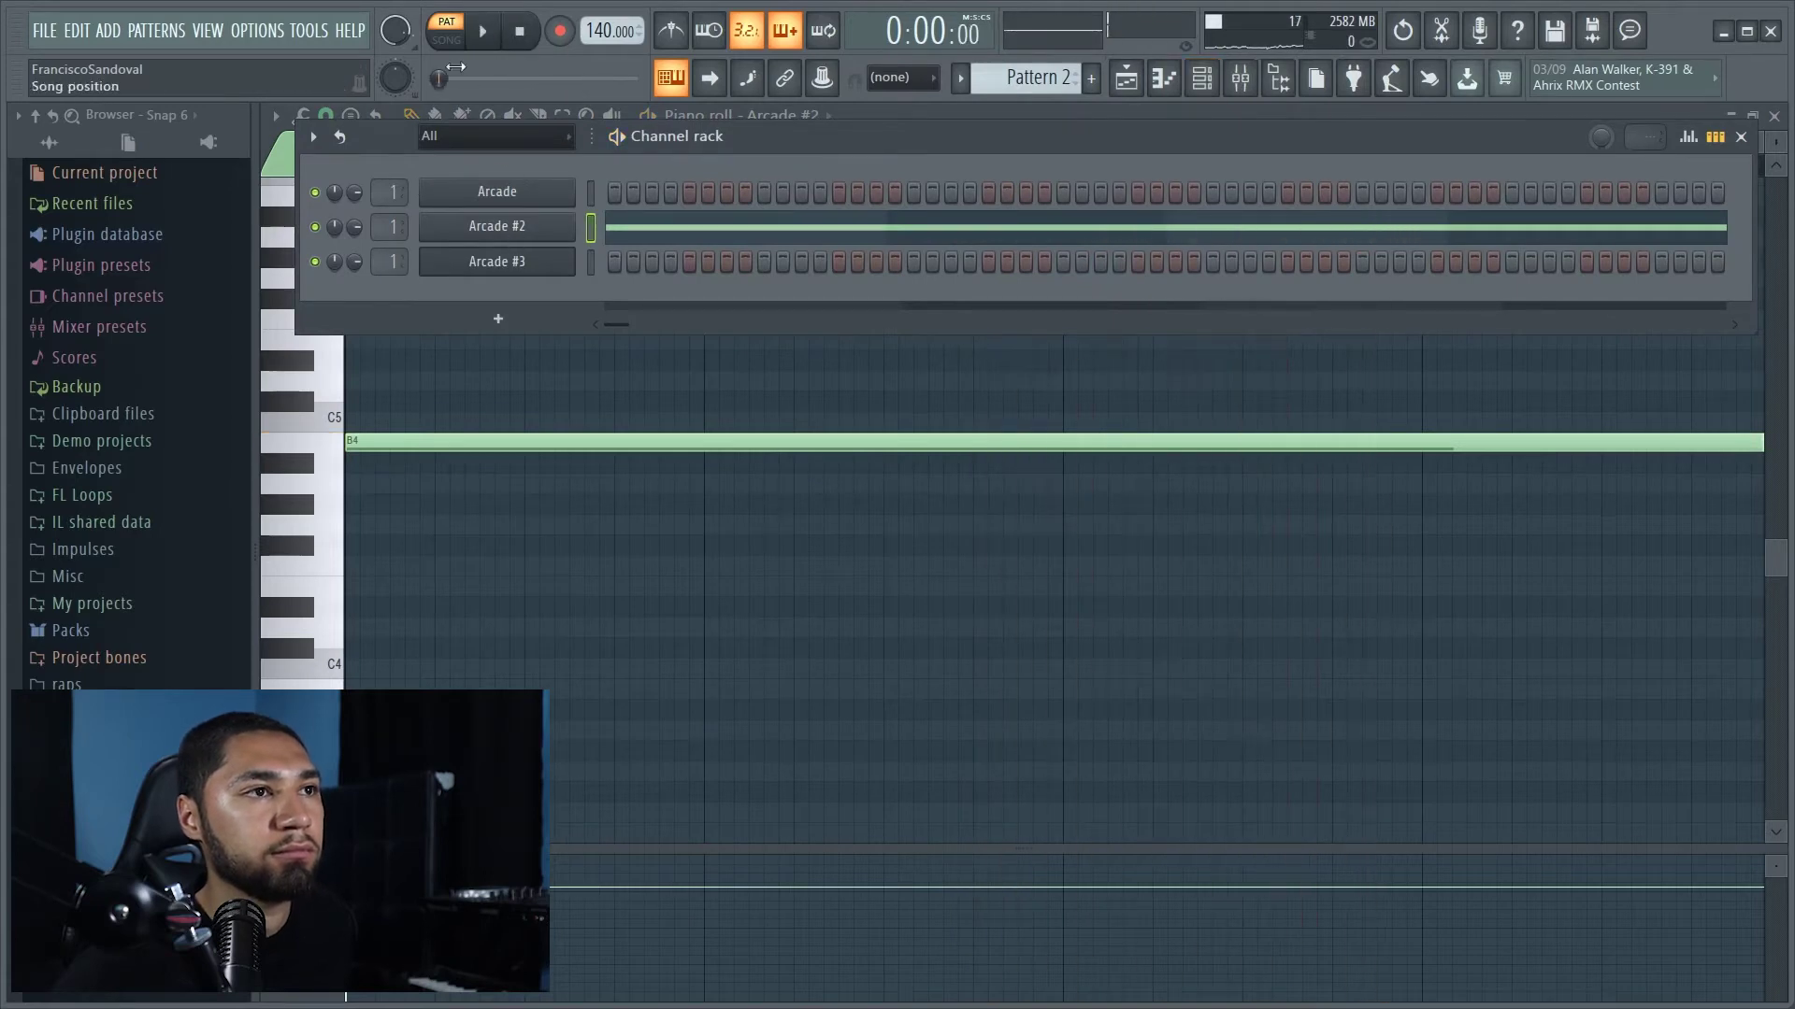
# Bring up Arcade #3's piano roll and play back its melody
pyautogui.rightClick(539, 267)
pyautogui.click(634, 268)
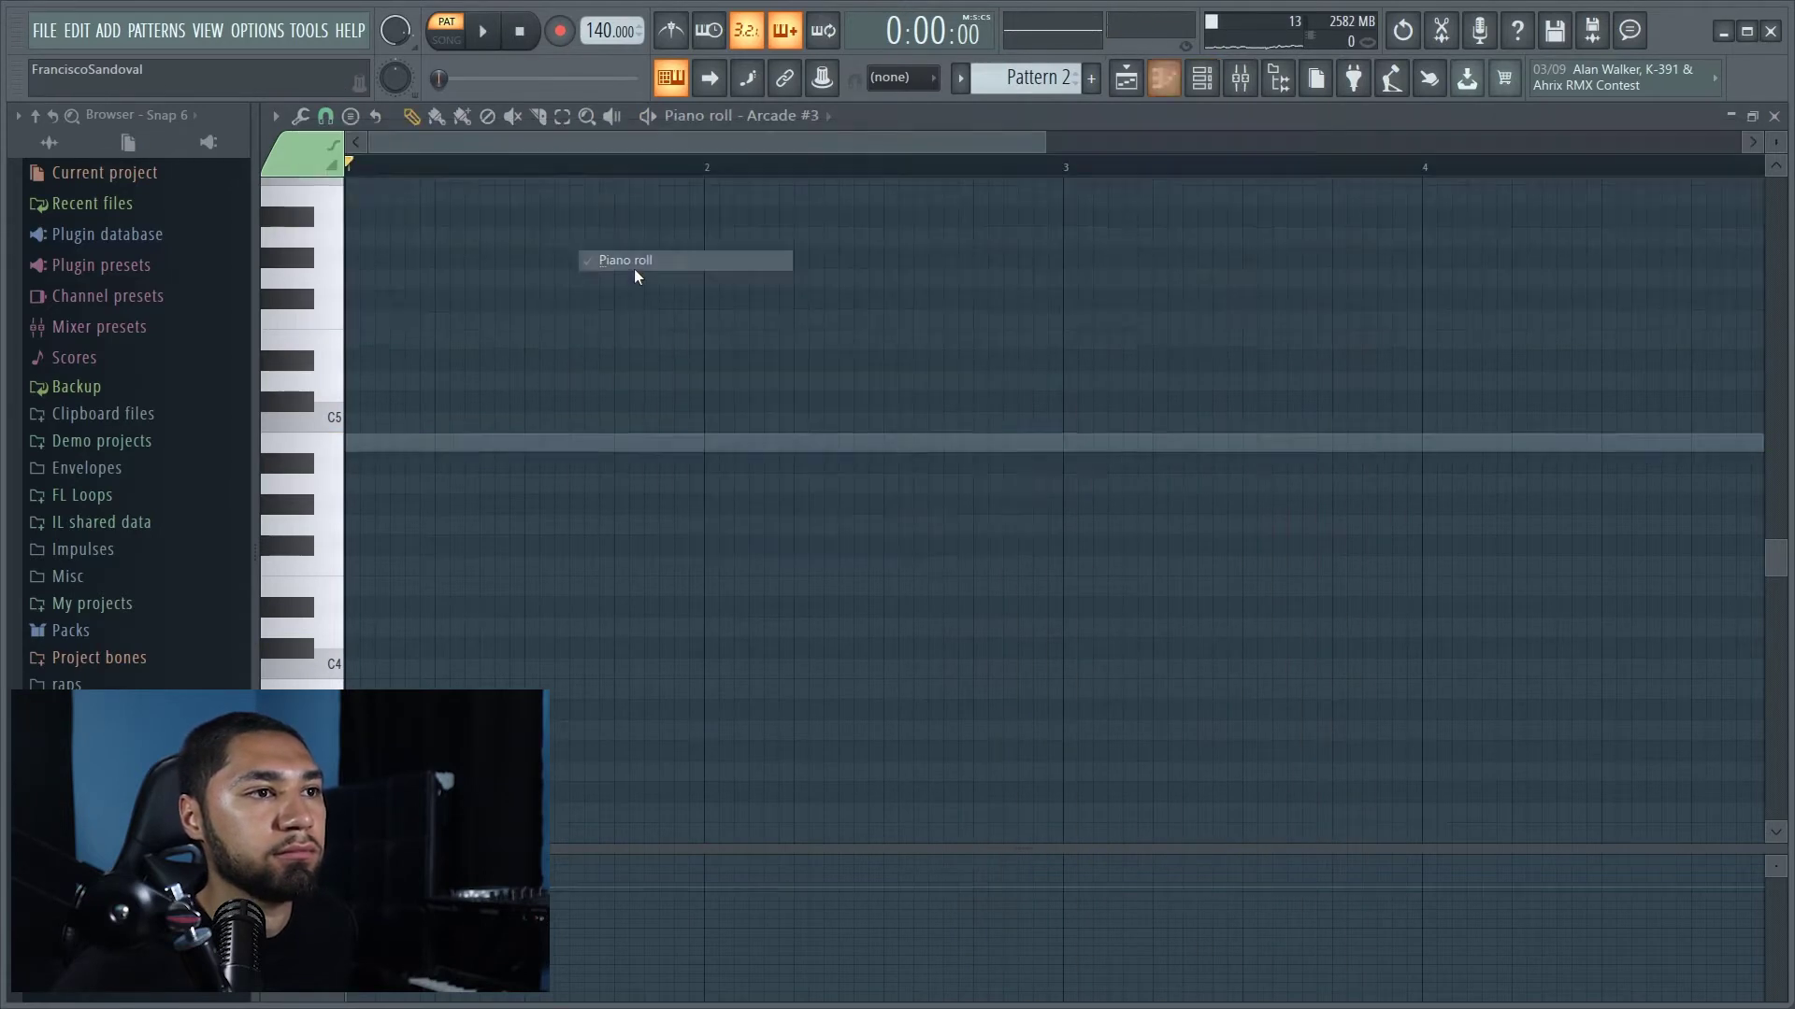
pyautogui.click(465, 482)
pyautogui.click(481, 51)
pyautogui.click(523, 33)
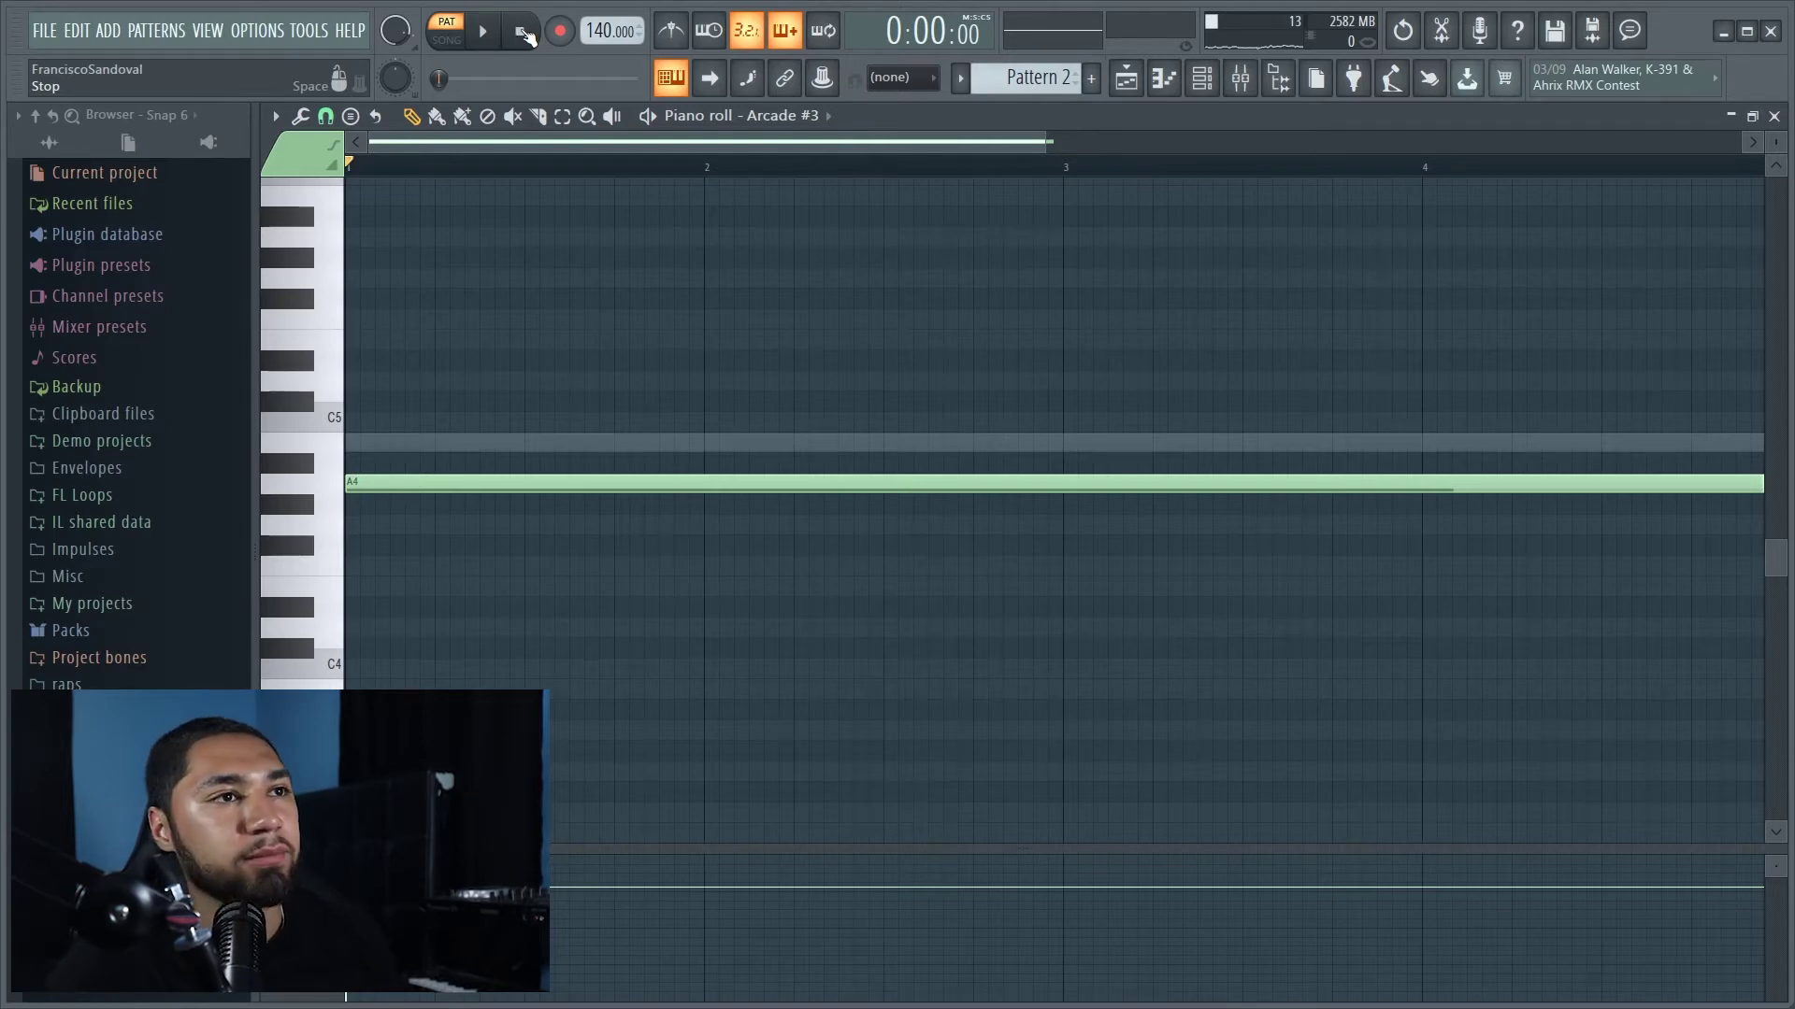
pyautogui.click(481, 36)
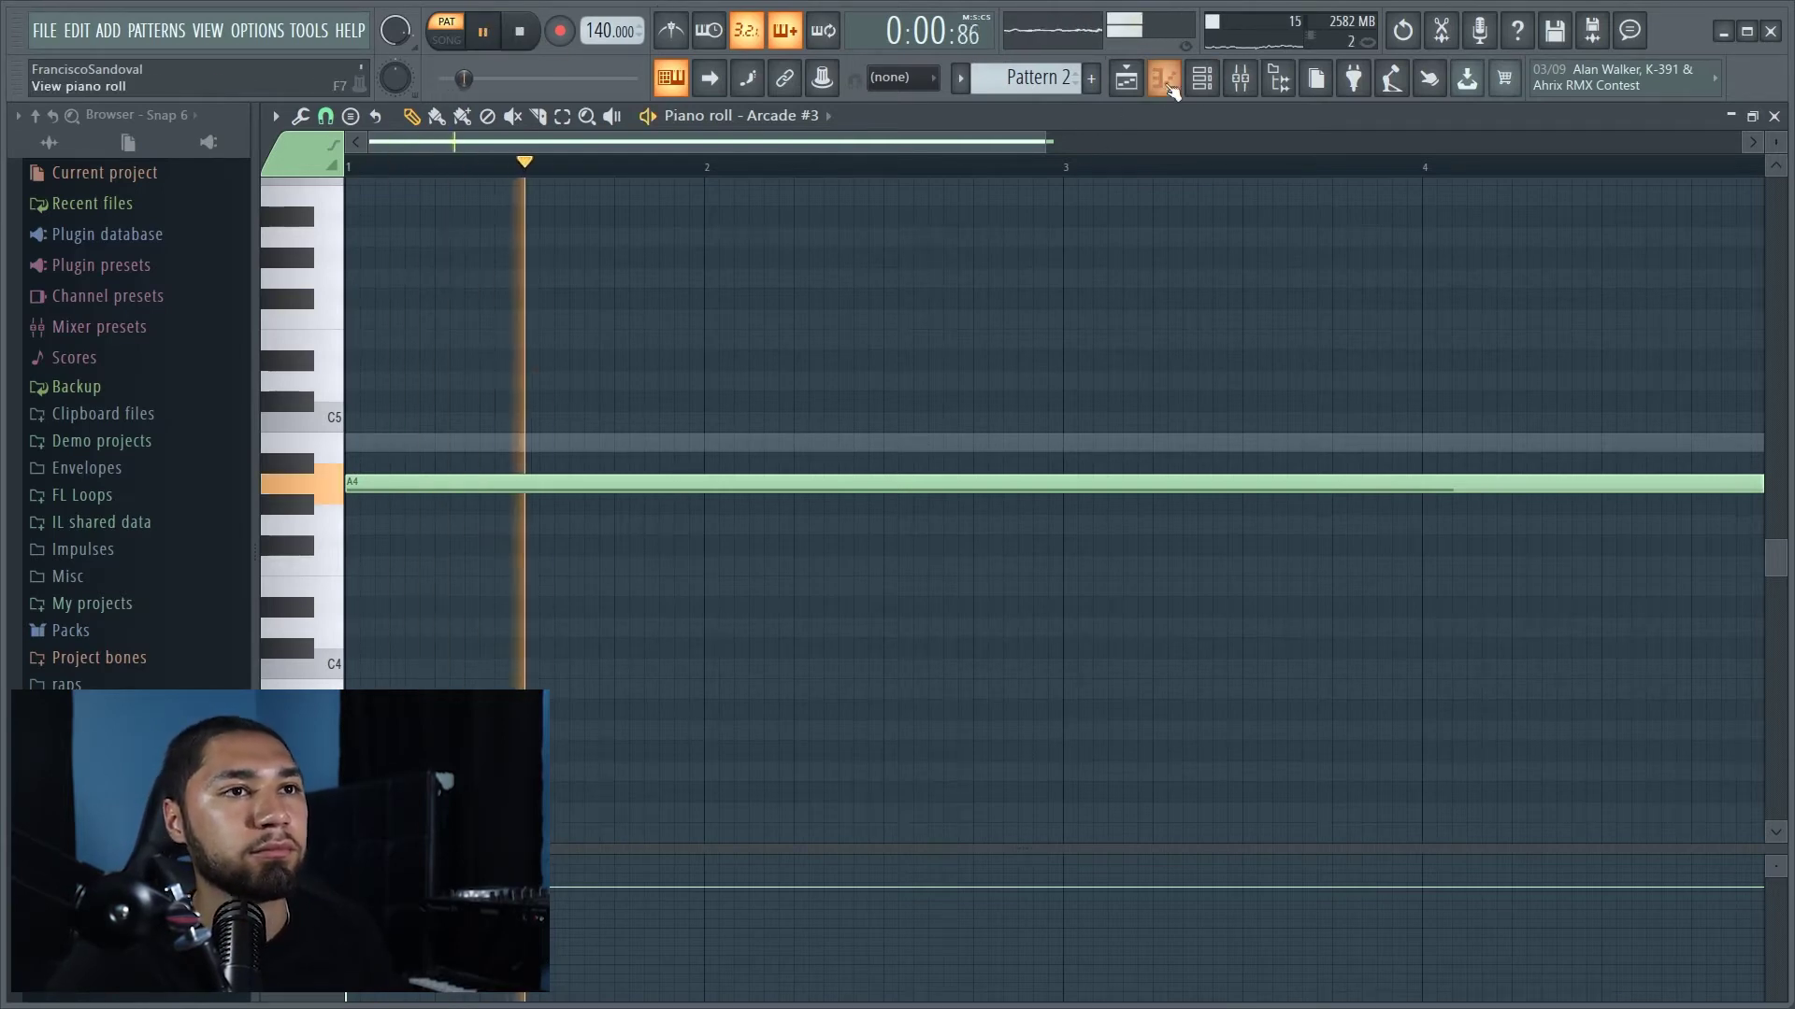
pyautogui.click(1201, 78)
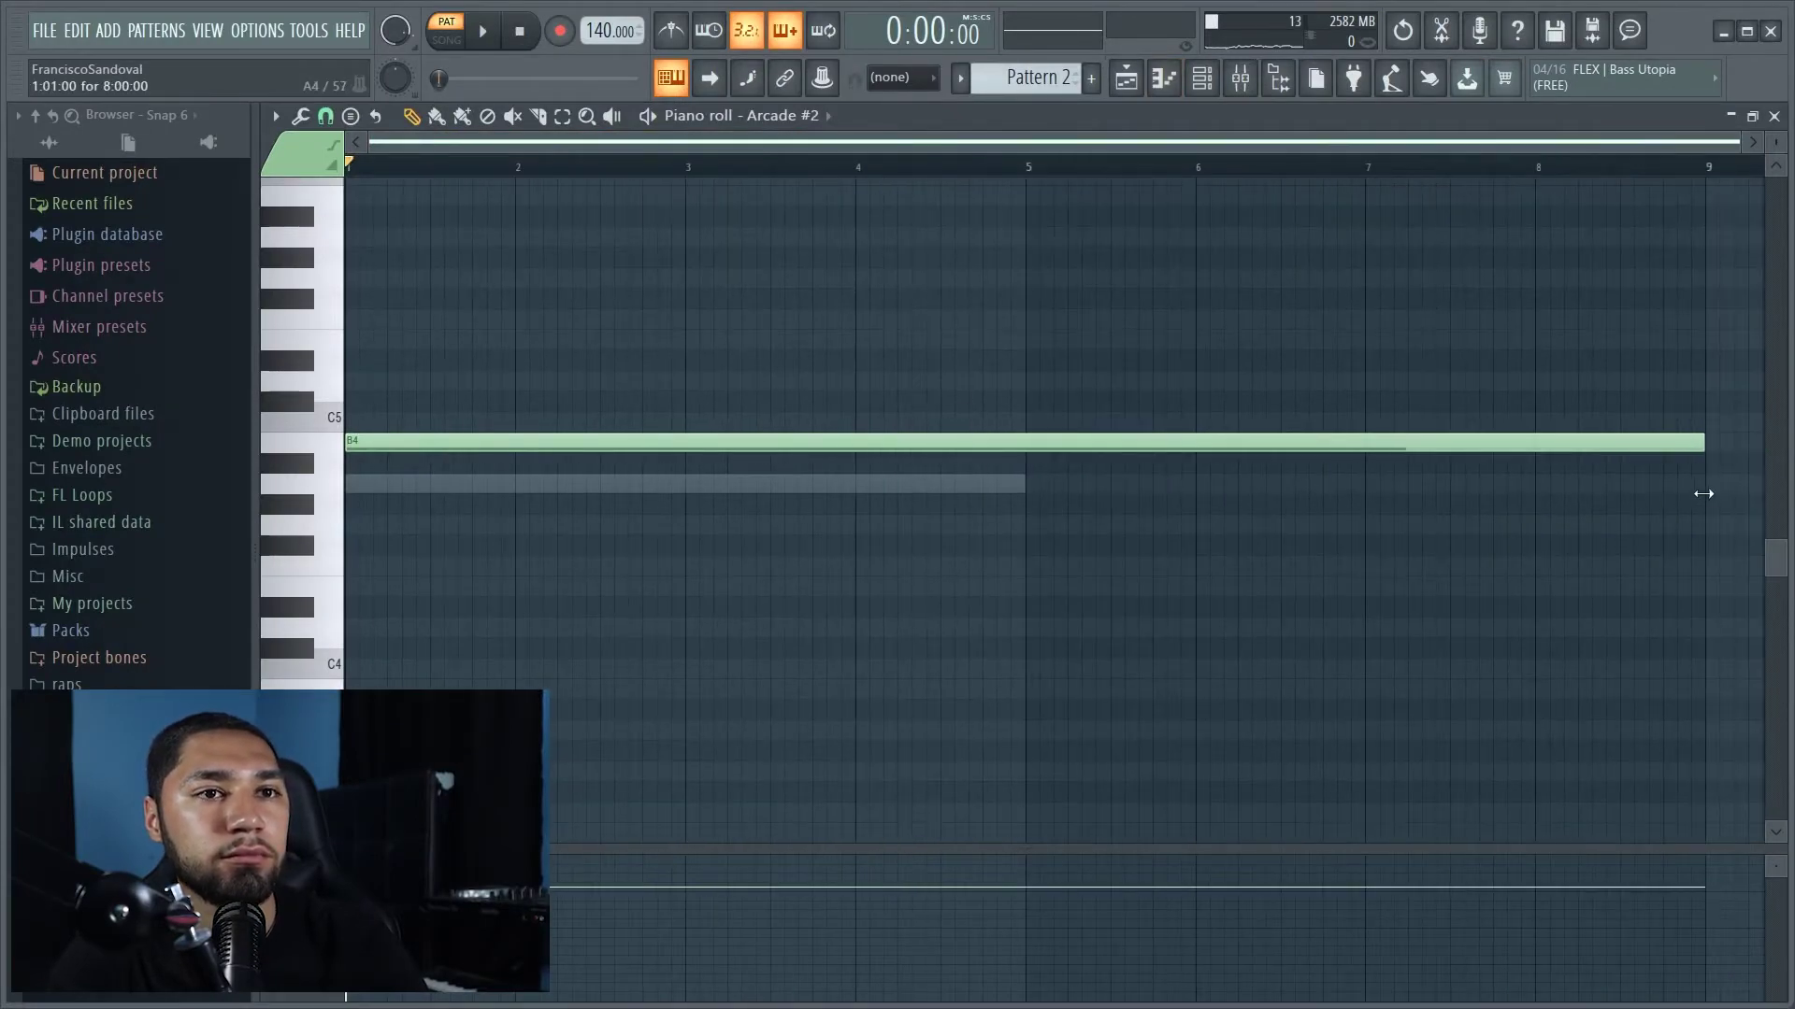
pyautogui.click(1202, 80)
# Arrange Pattern 1 on Track 1 over bars 1–4 and Pattern 2 on Track 2 from bar 5
pyautogui.rightClick(497, 261)
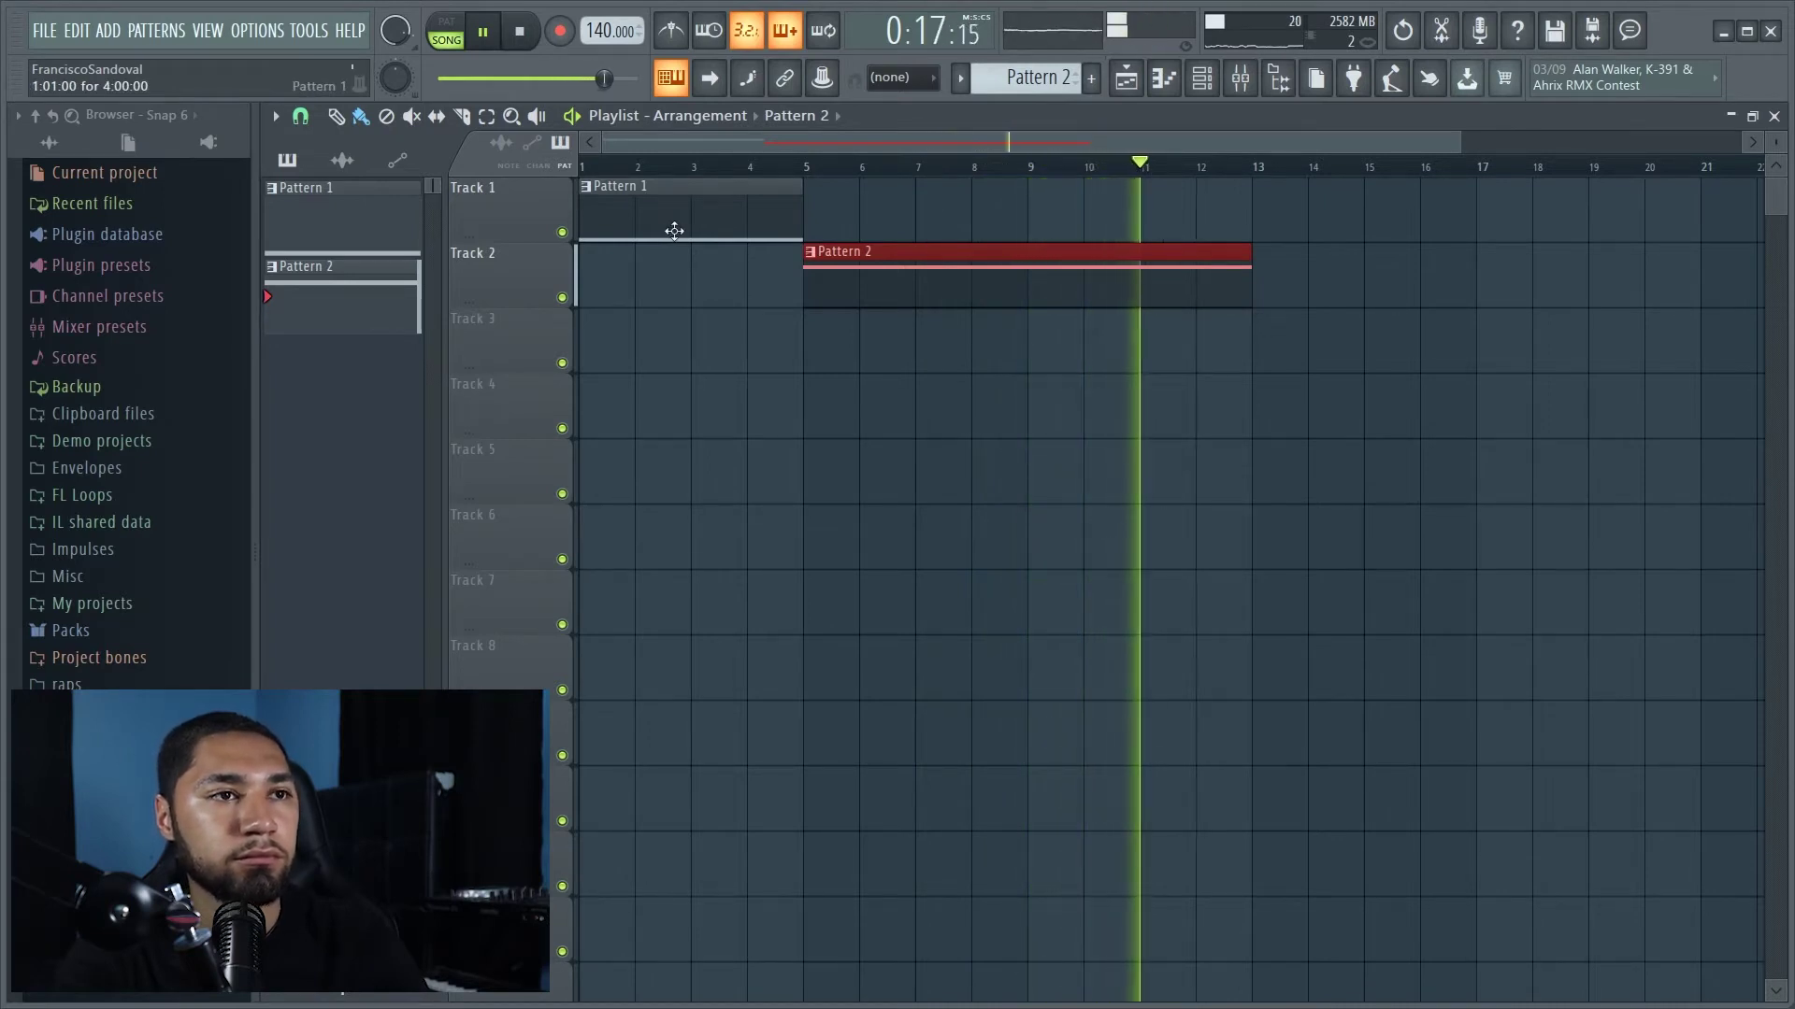
pyautogui.click(520, 32)
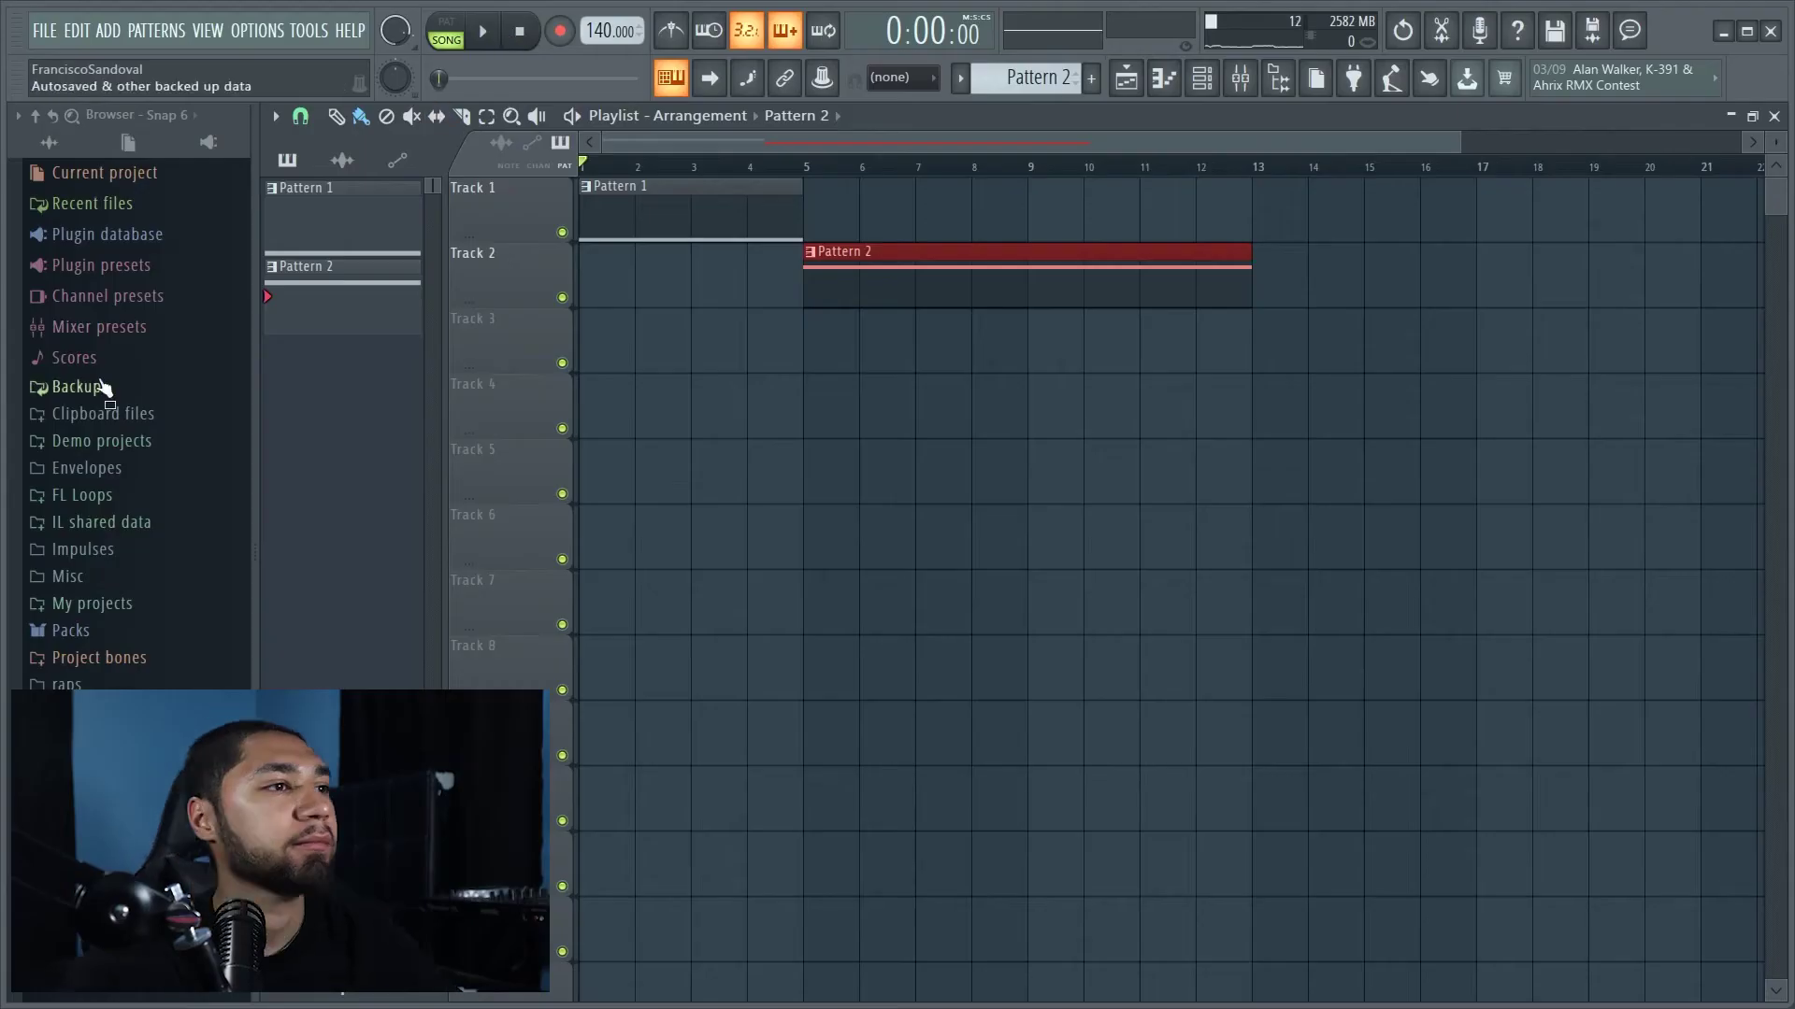
# Load NM - Baby 808 from Packs > Go To into a new channel, normalized
pyautogui.click(70, 631)
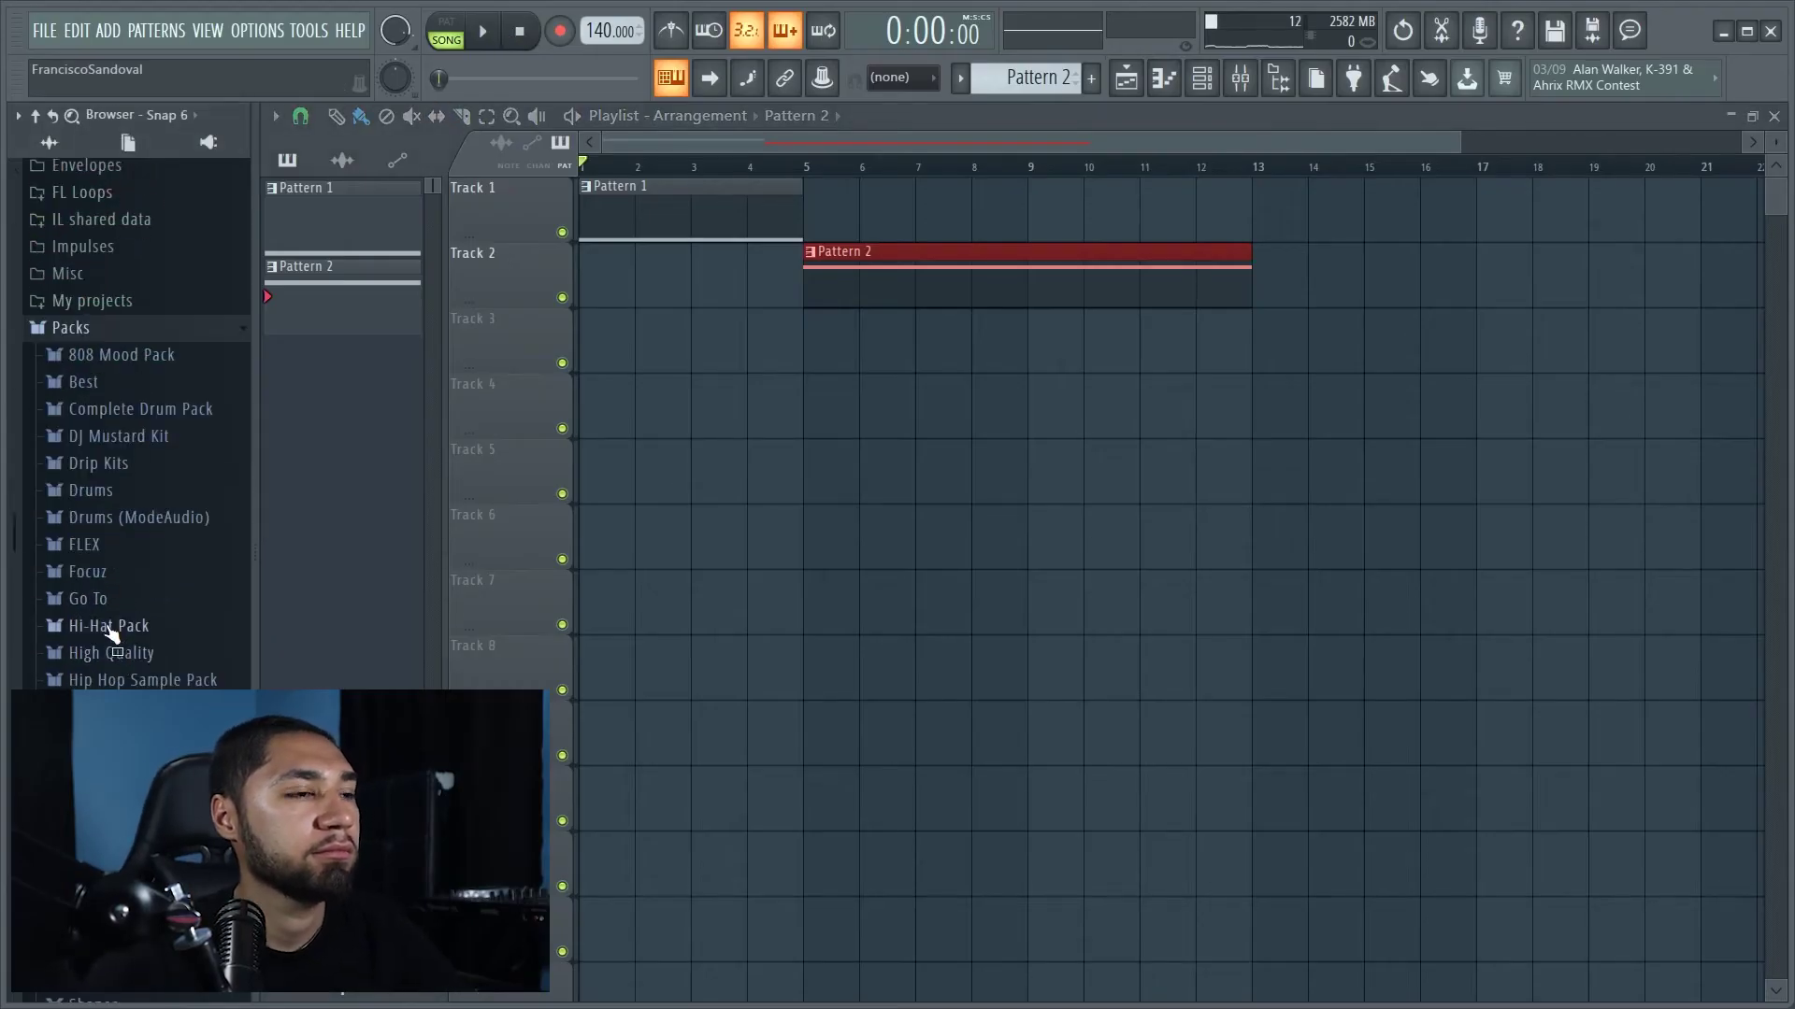
pyautogui.click(88, 598)
pyautogui.click(140, 626)
pyautogui.click(116, 501)
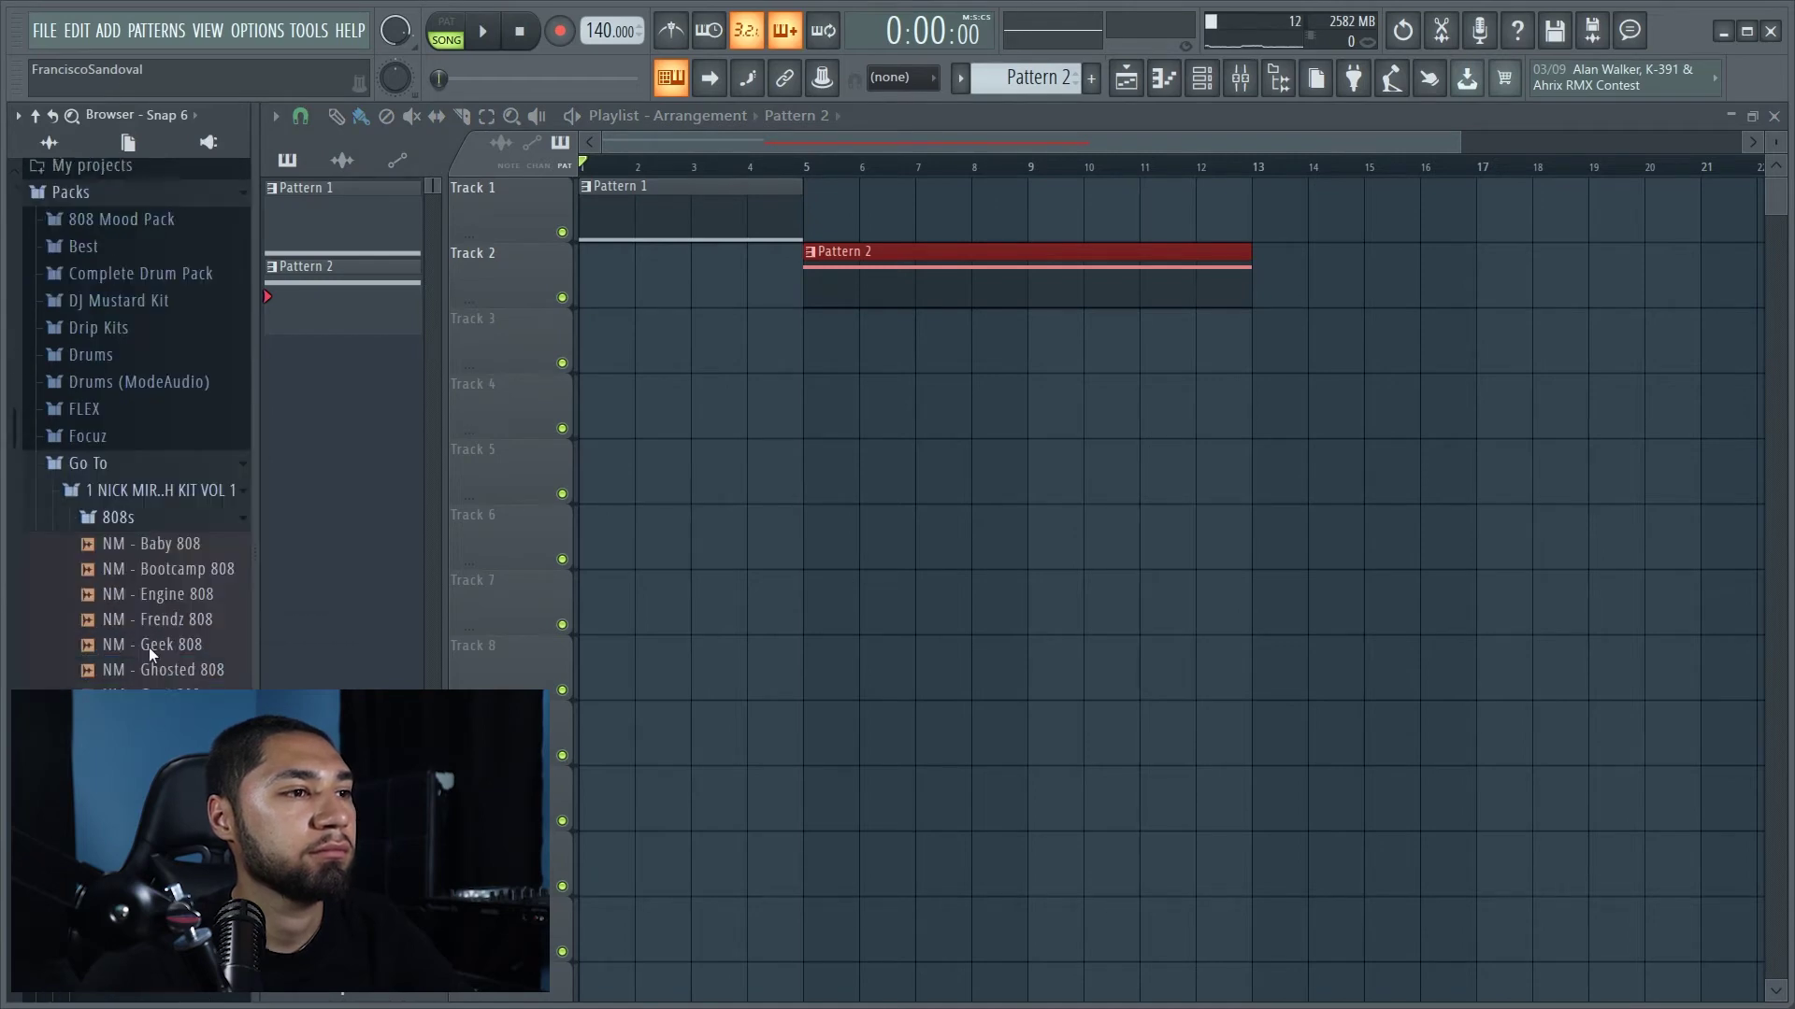
pyautogui.click(140, 527)
pyautogui.rightClick(187, 526)
pyautogui.click(212, 549)
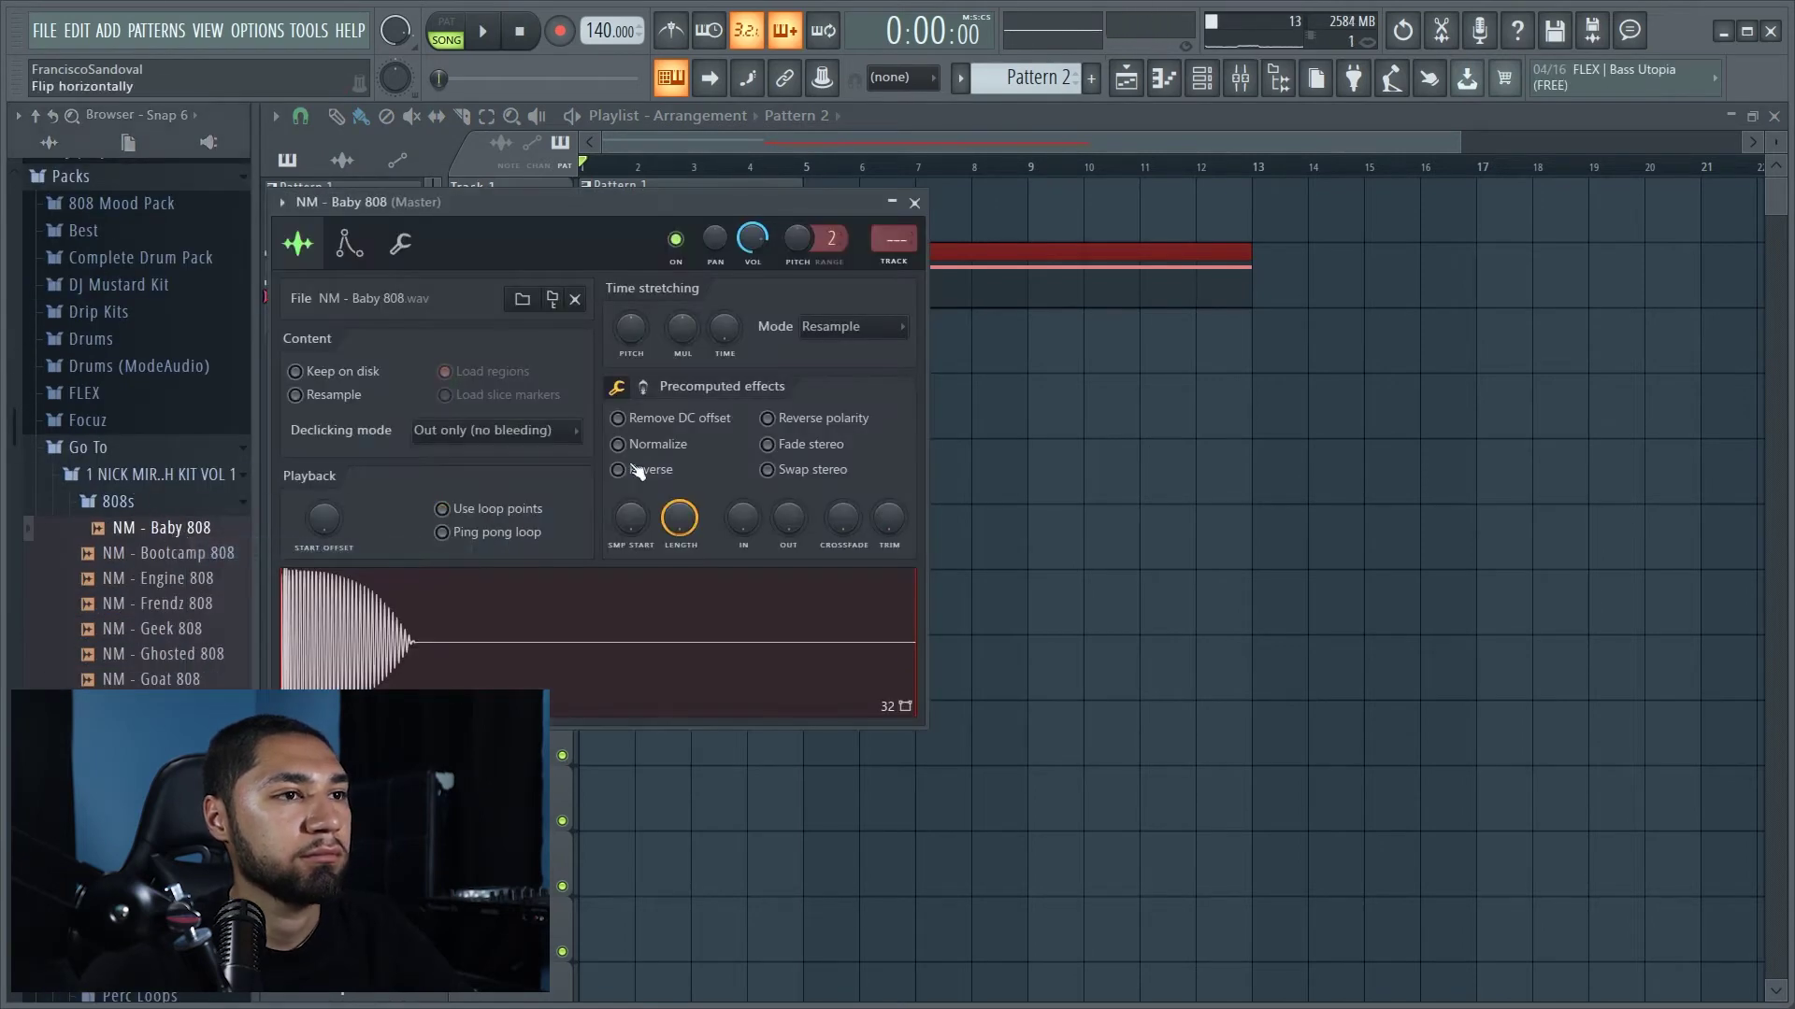
pyautogui.click(618, 444)
# Load the NM - AA Clap sample from the Claps folder into a new channel
pyautogui.click(117, 501)
pyautogui.click(88, 447)
pyautogui.scroll(-2, 131, 374)
pyautogui.click(88, 318)
pyautogui.click(140, 343)
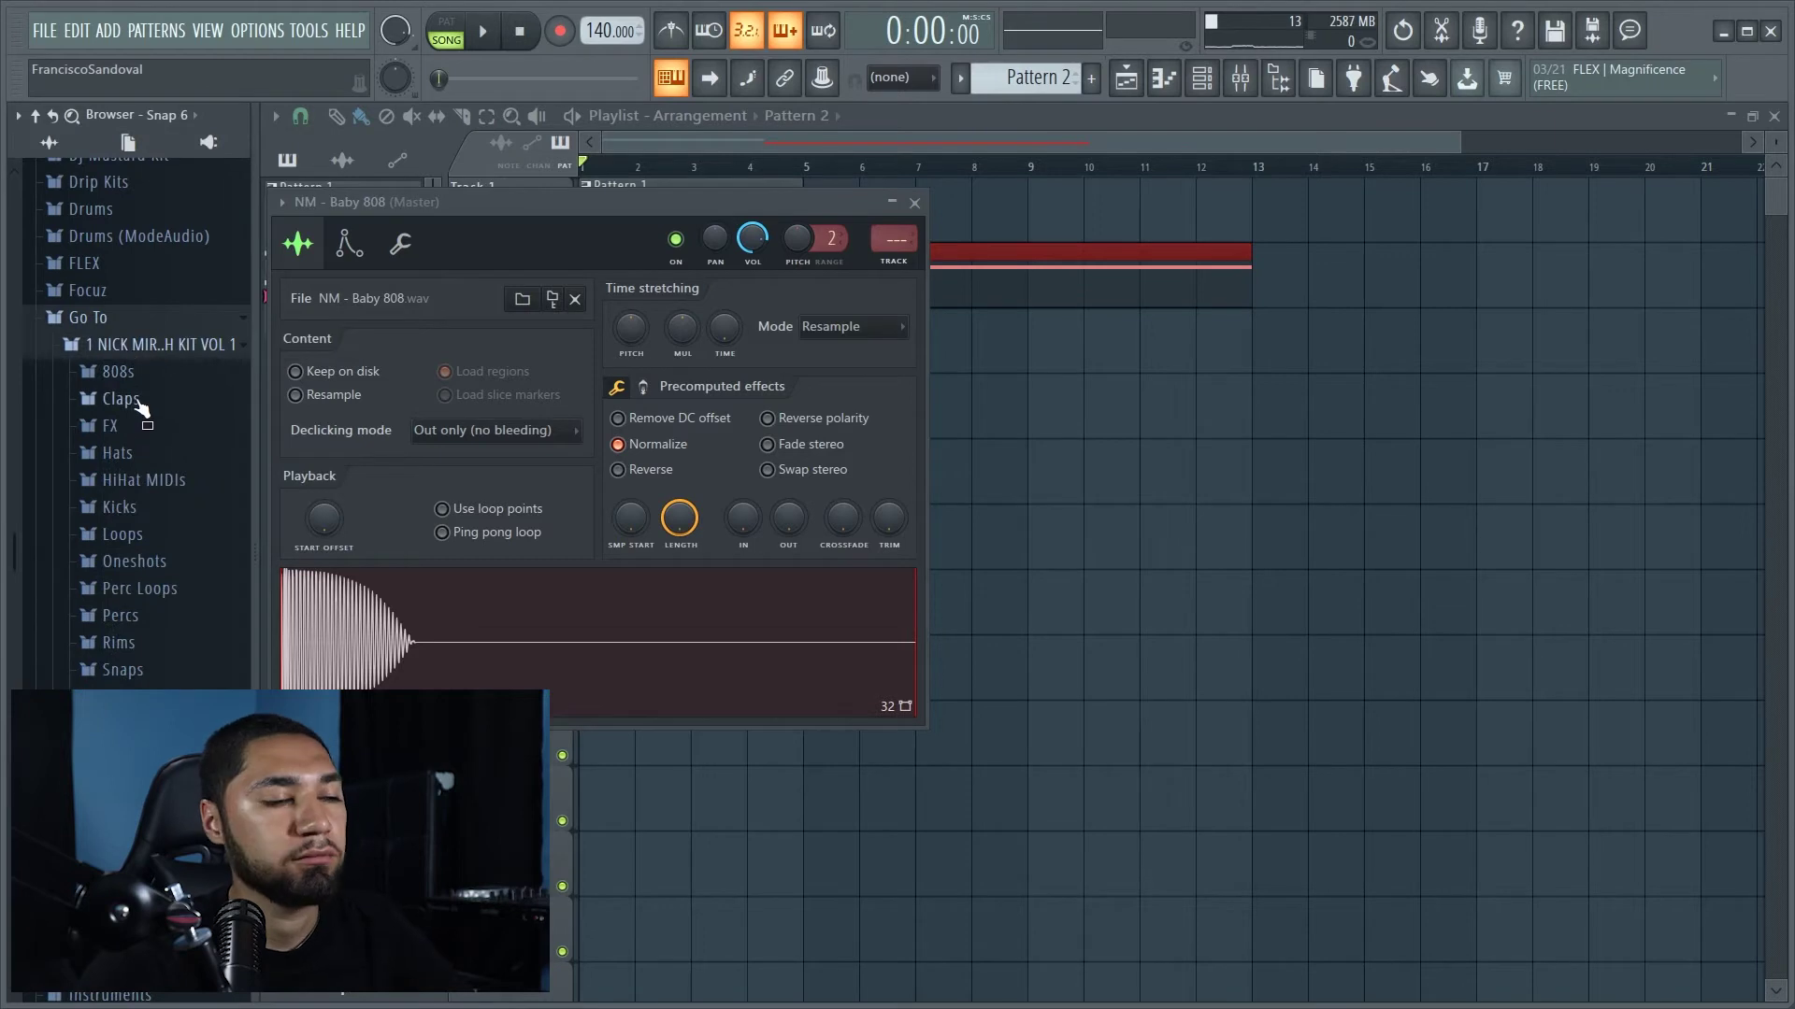
pyautogui.click(119, 398)
pyautogui.rightClick(147, 426)
pyautogui.click(172, 447)
pyautogui.click(119, 398)
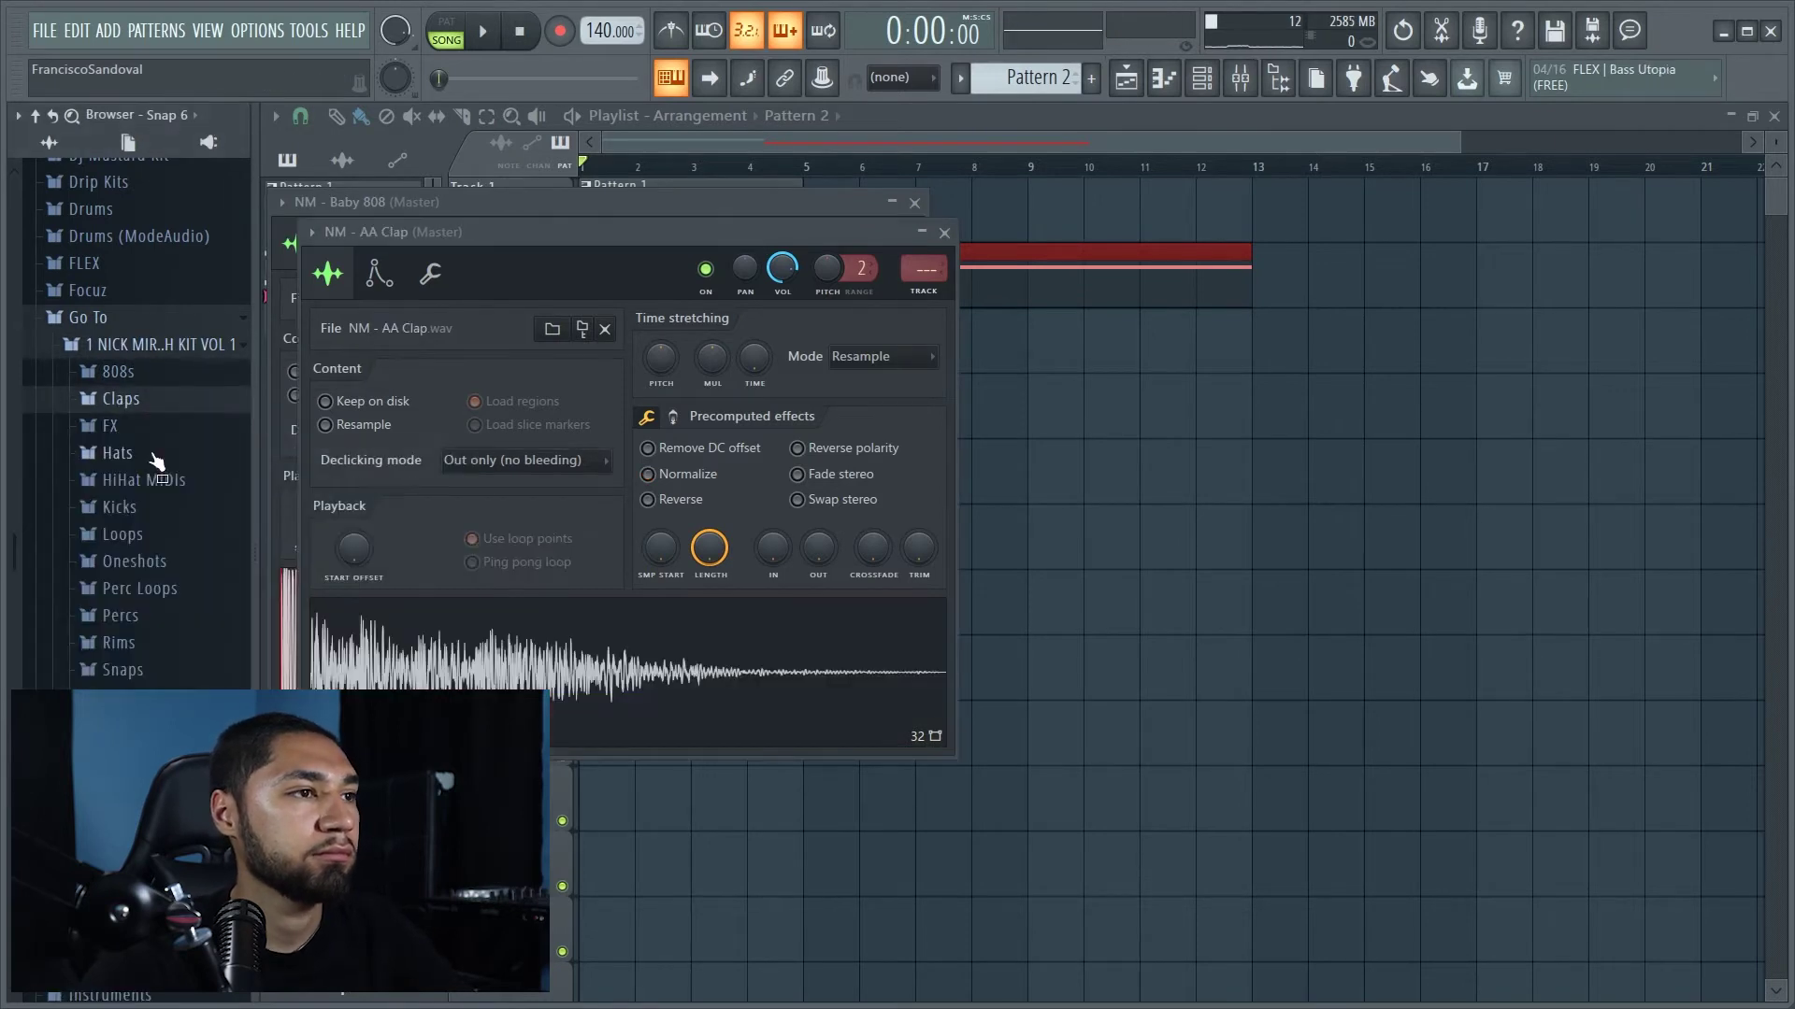
# Load the NM - Exchange HH hi-hat sample into a new channel
pyautogui.click(129, 479)
pyautogui.click(154, 506)
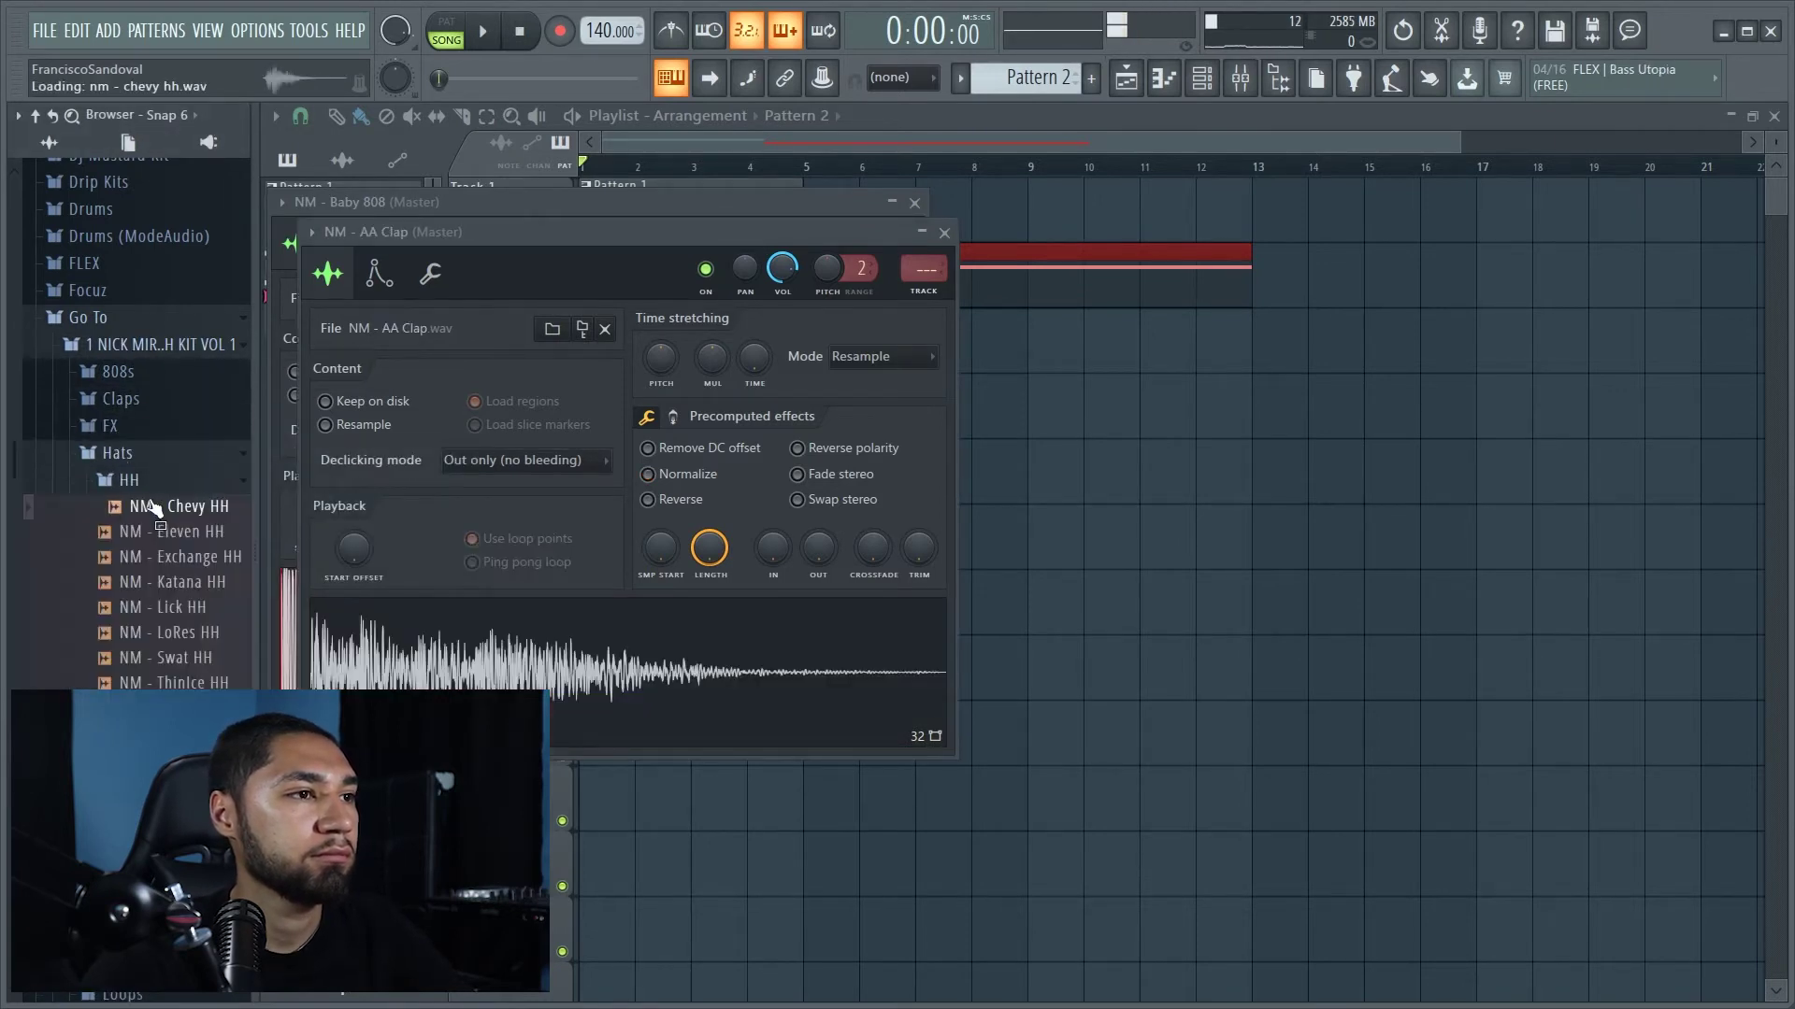
pyautogui.rightClick(187, 559)
pyautogui.click(245, 581)
pyautogui.click(133, 449)
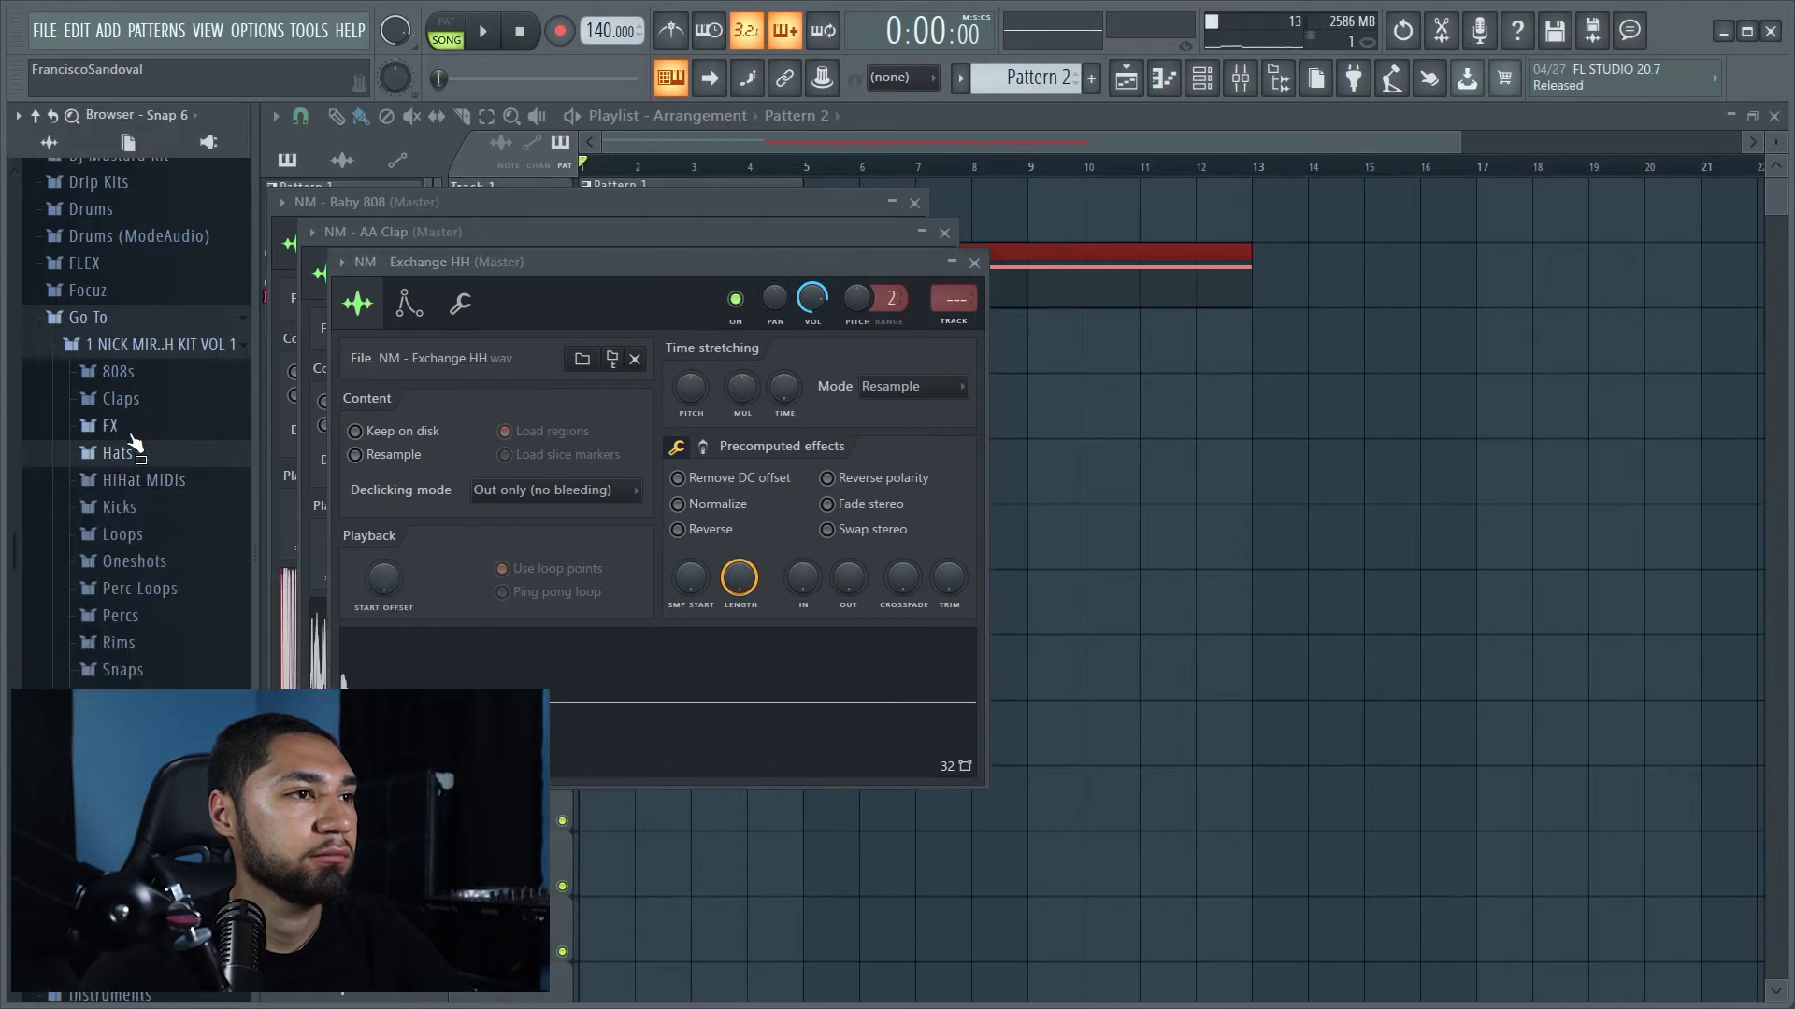
pyautogui.click(119, 507)
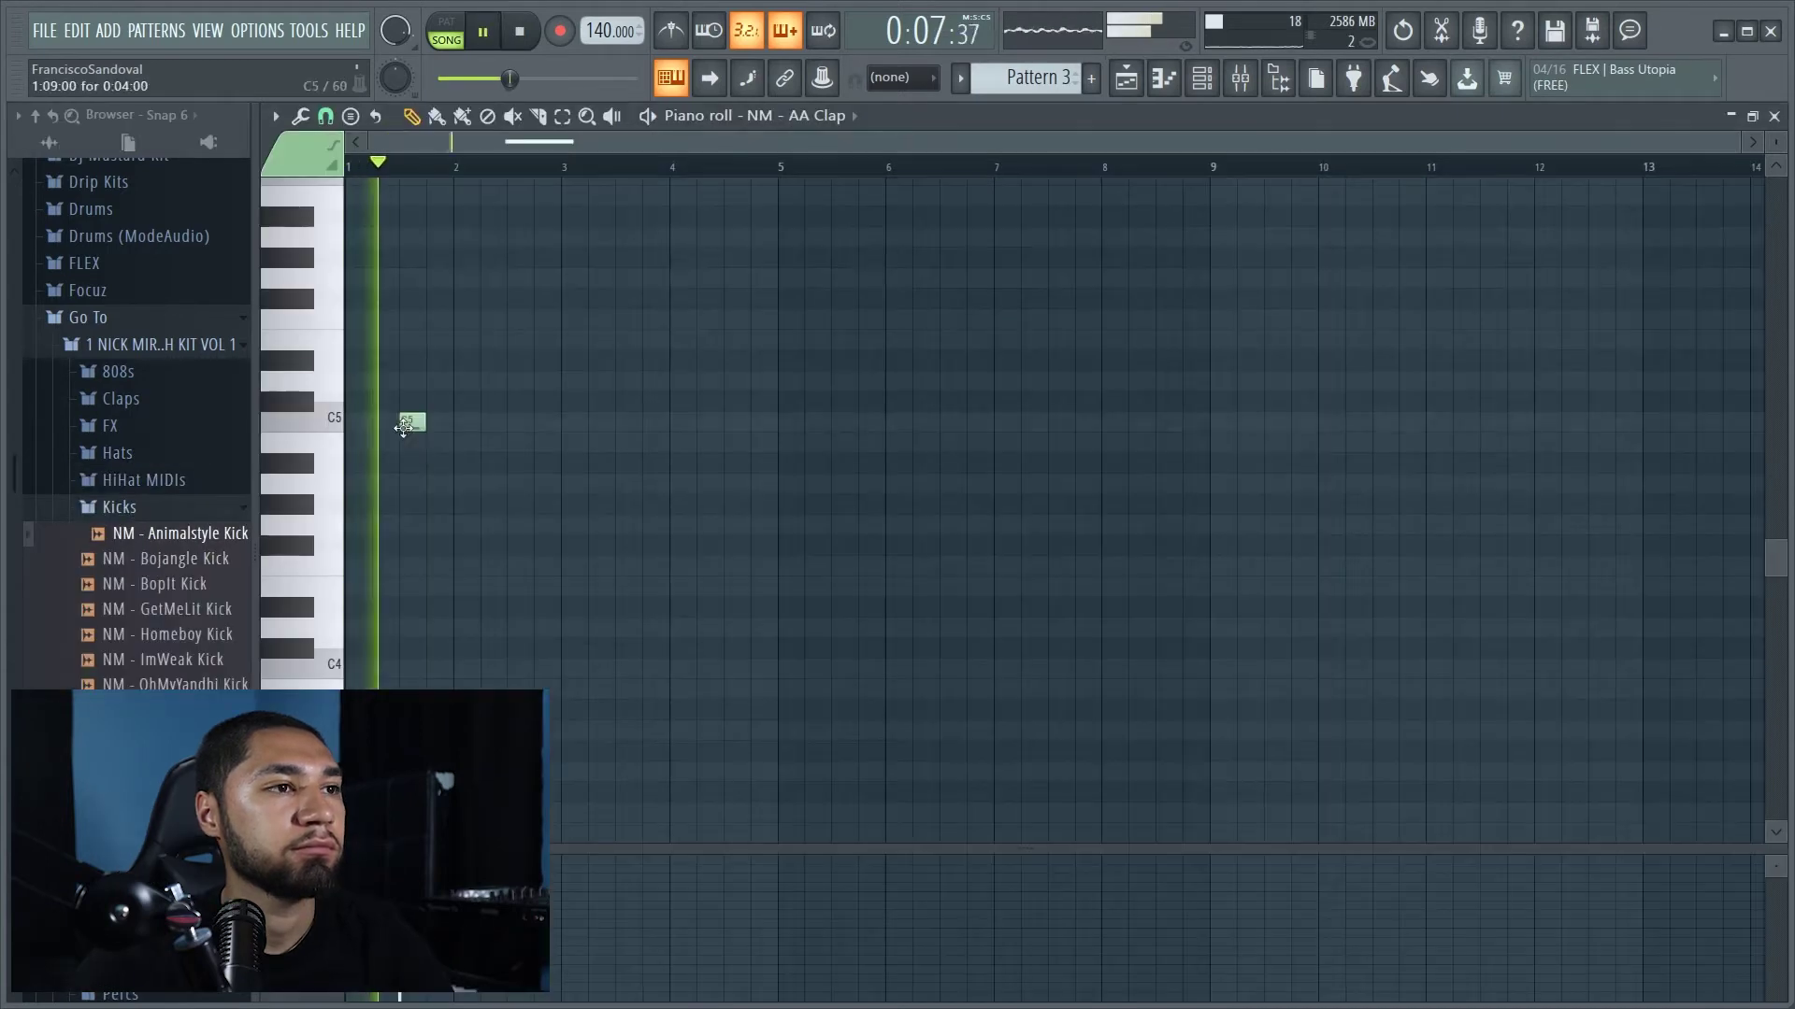
# Draw C5 AA Clap notes halfway through bars 2, 3 and 4
pyautogui.moveTo(1734, 142); pyautogui.dragTo(1285, 148)
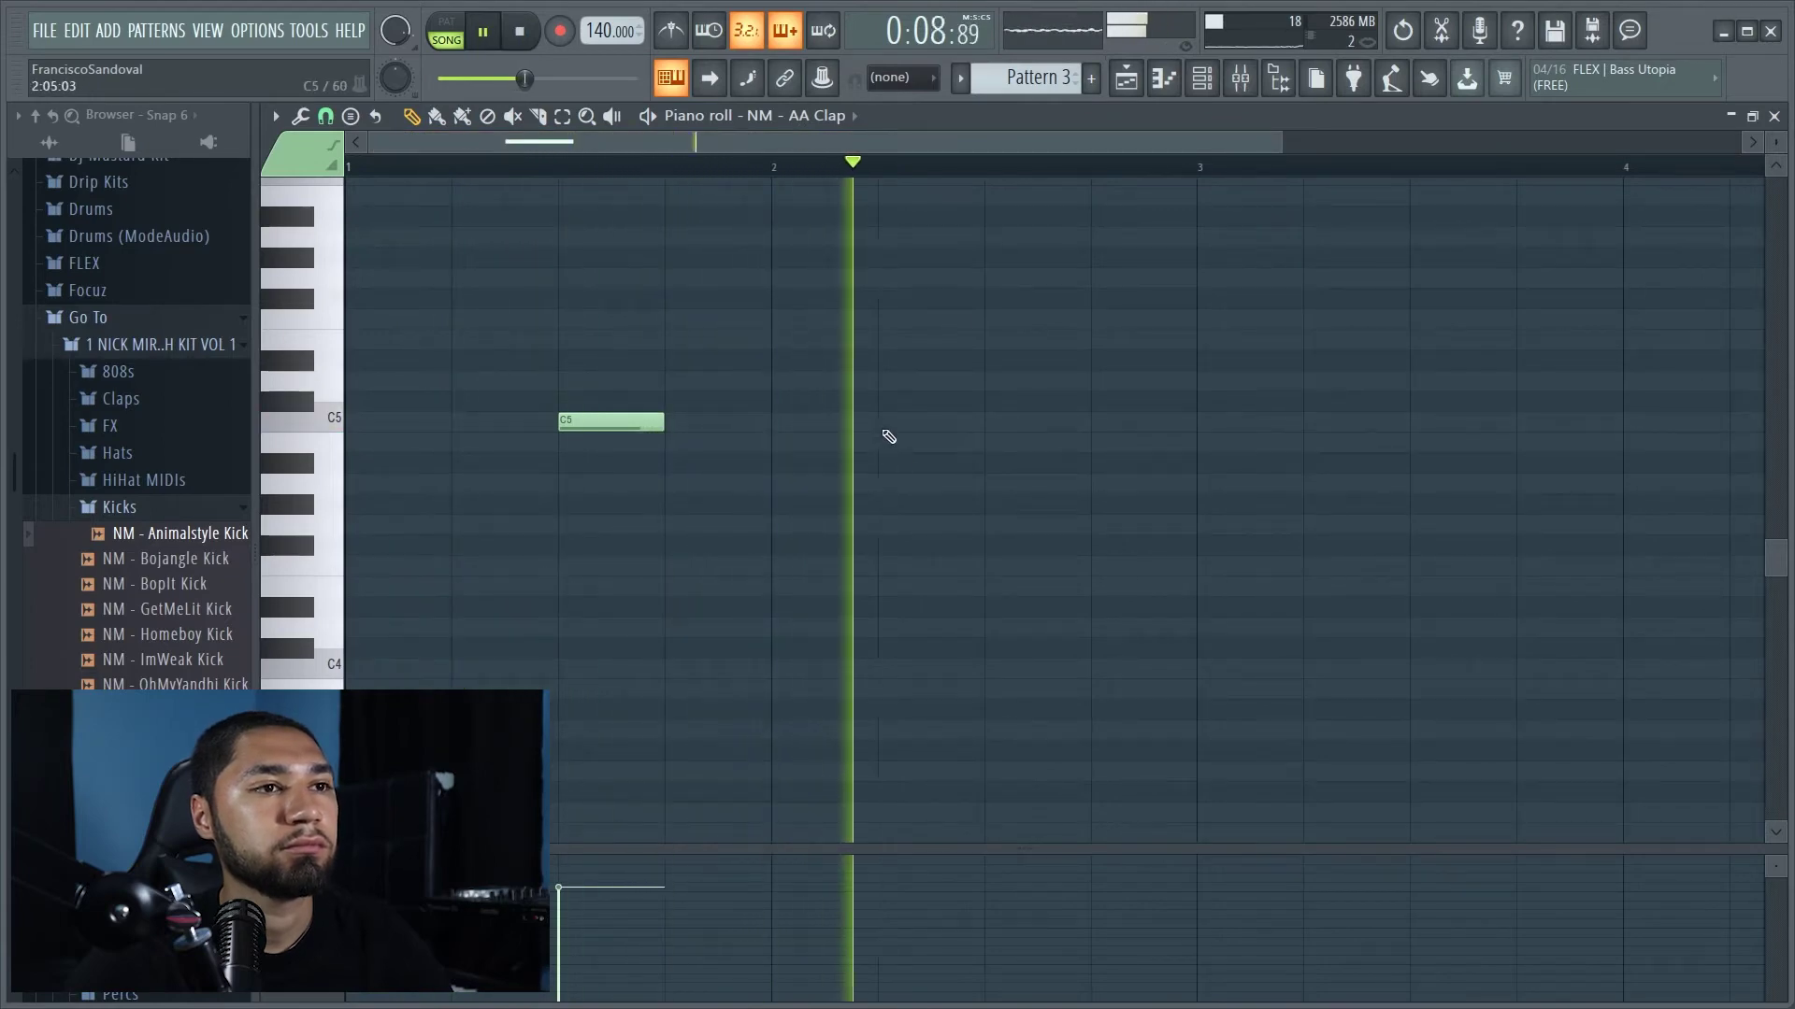
pyautogui.click(1004, 421)
pyautogui.click(1420, 446)
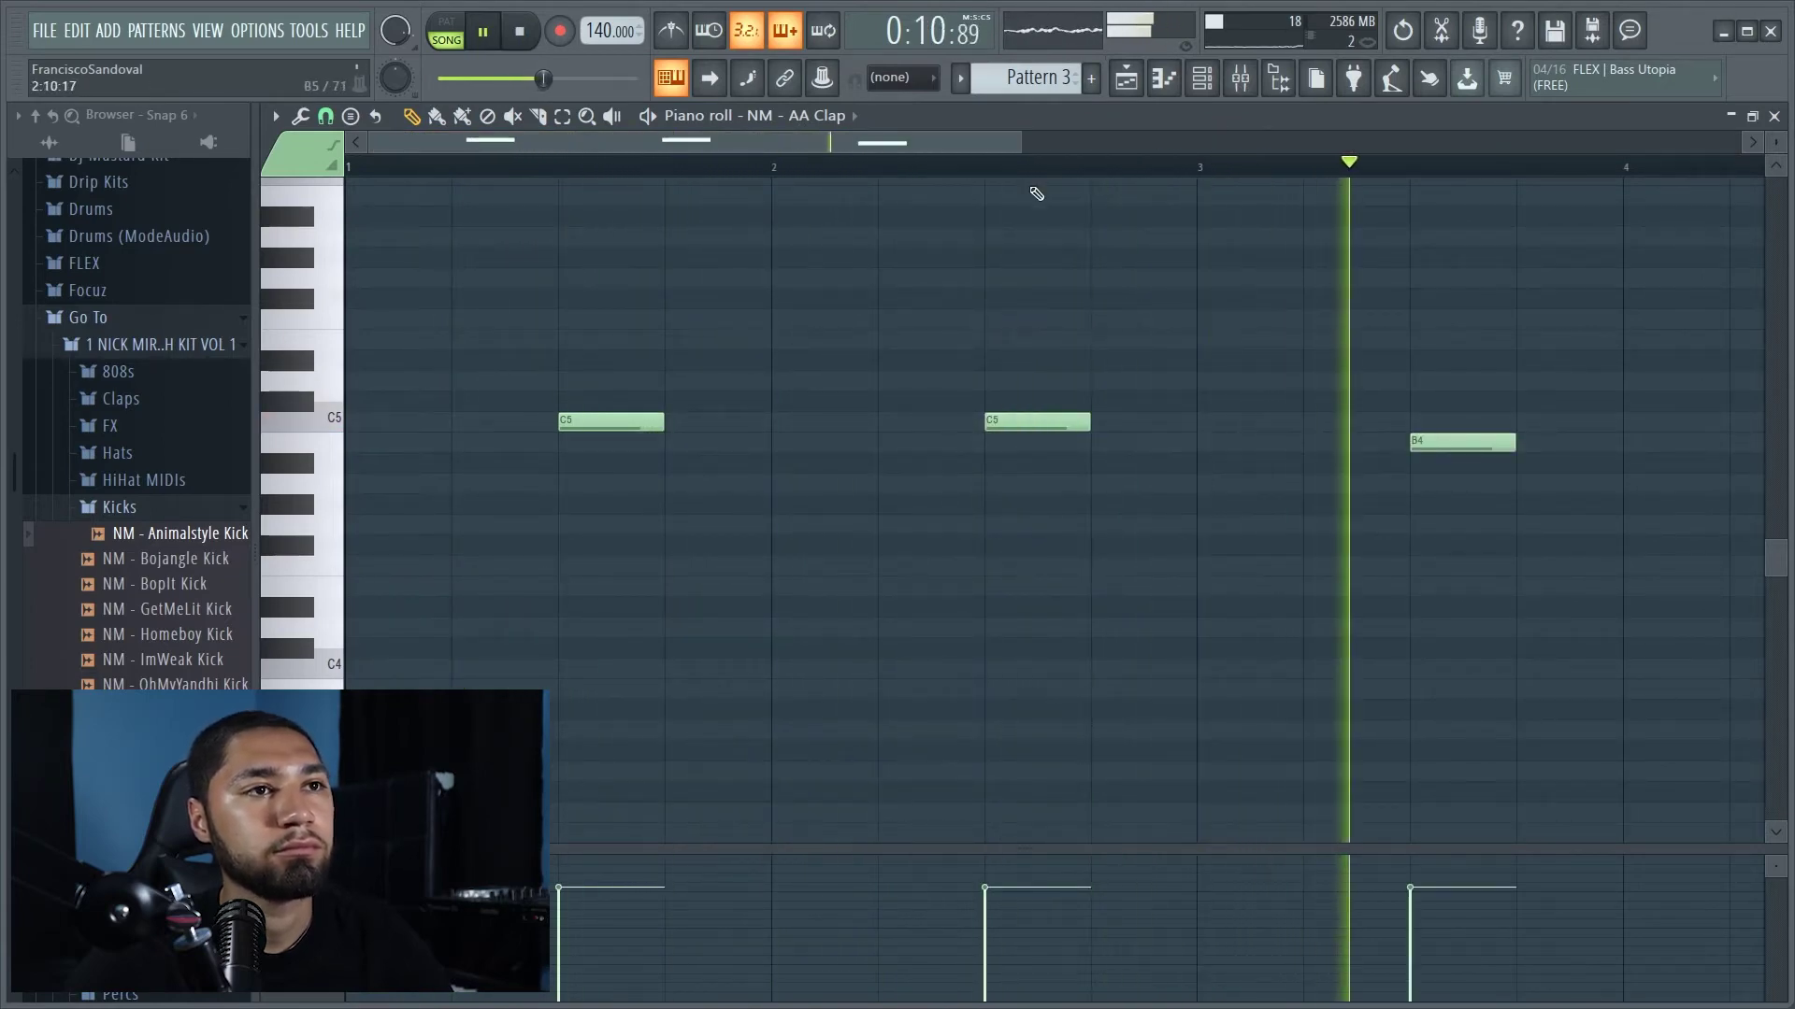
pyautogui.moveTo(985, 142); pyautogui.dragTo(1277, 187)
pyautogui.click(1243, 421)
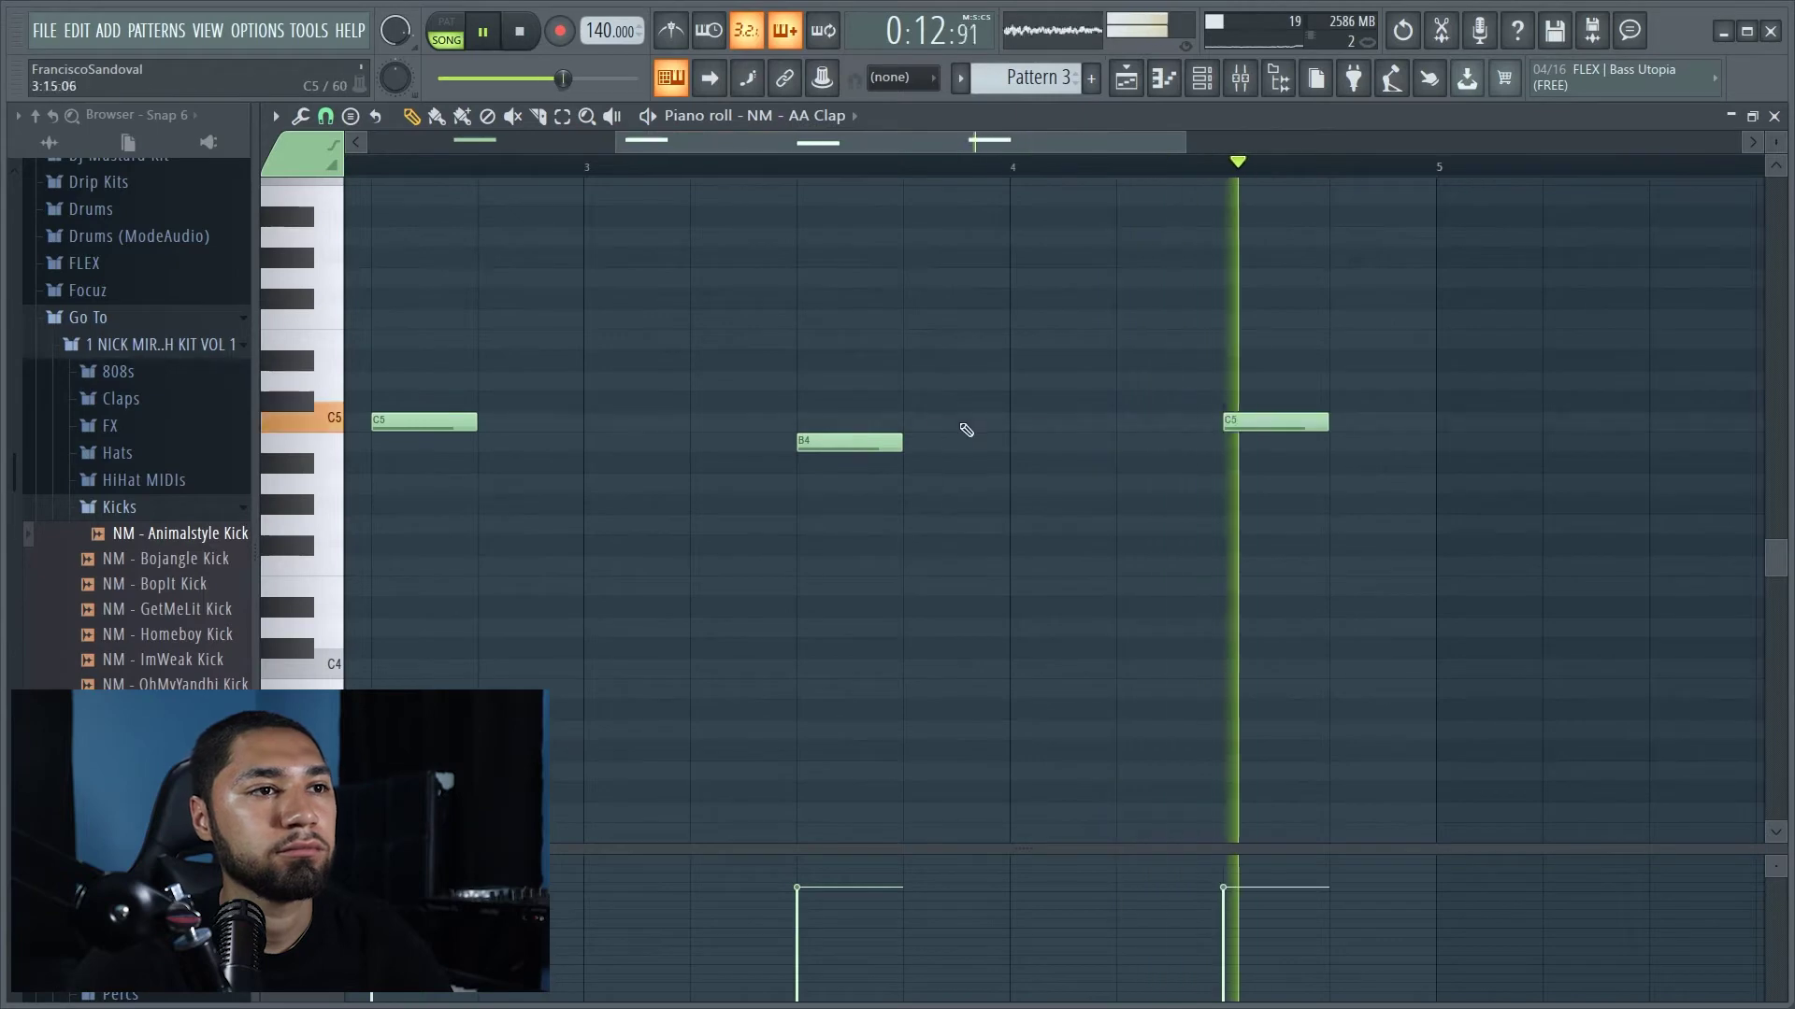
pyautogui.moveTo(830, 441); pyautogui.dragTo(842, 419)
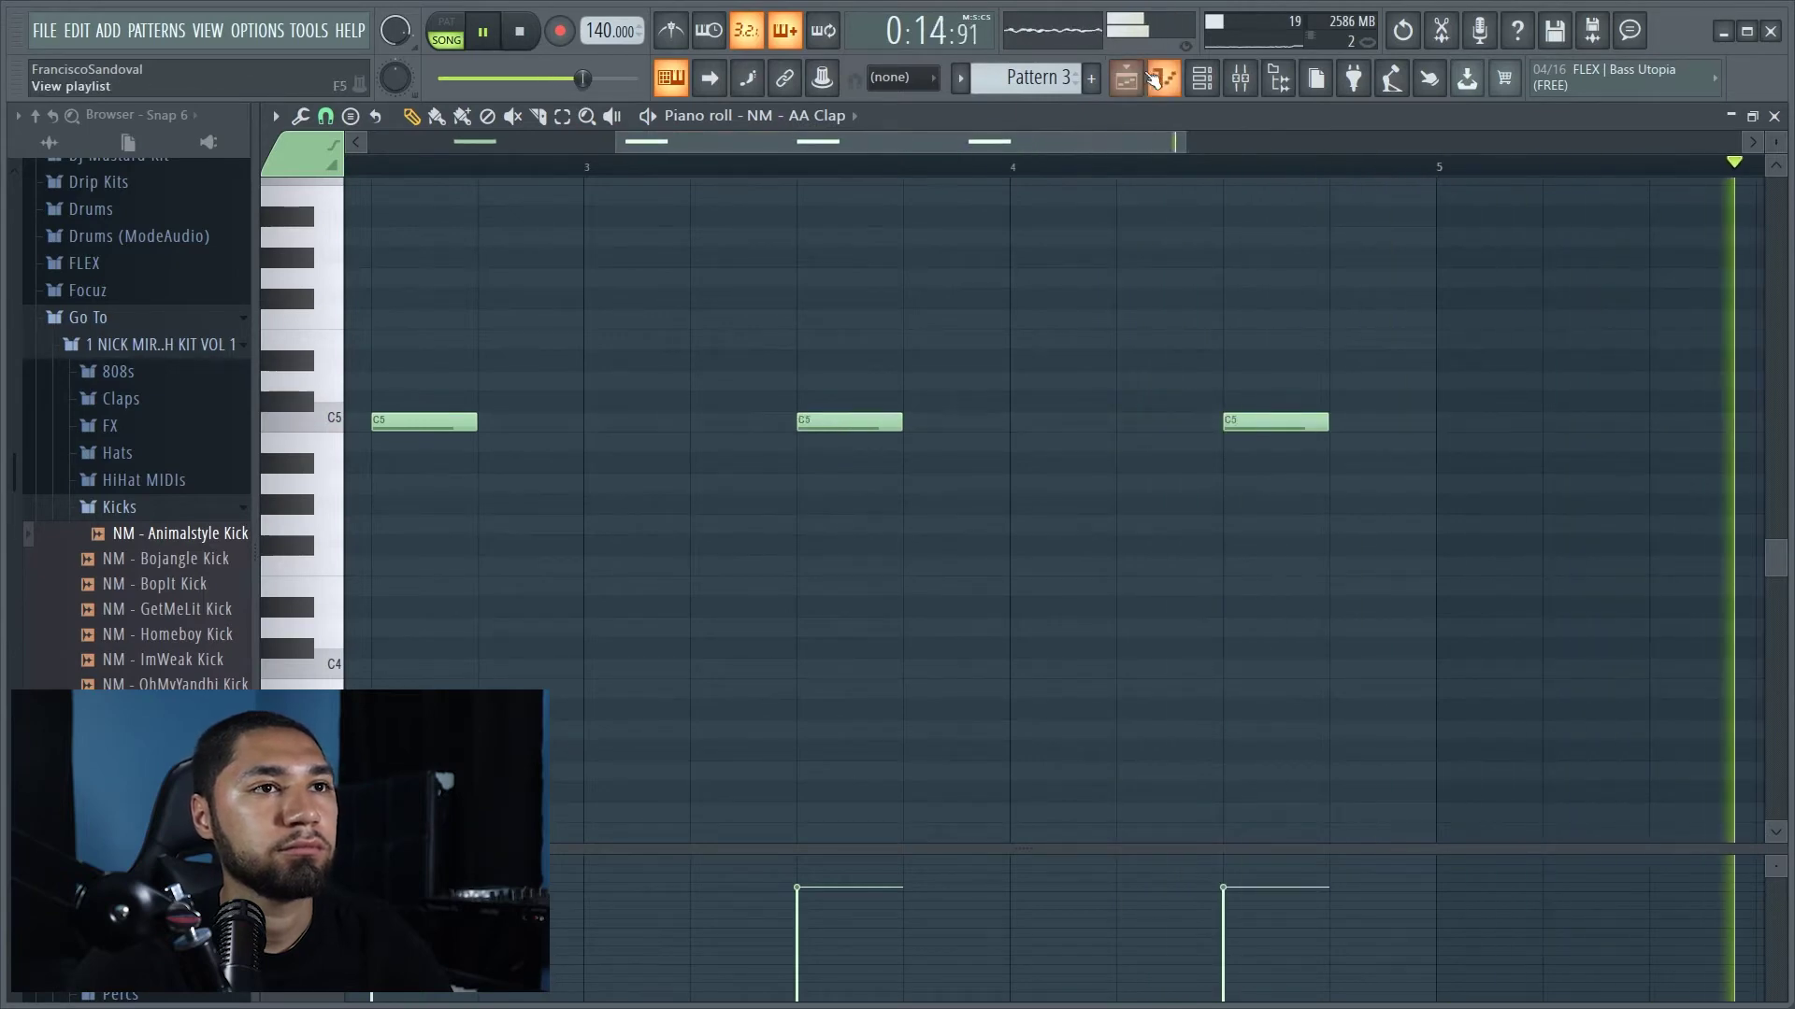
# Place Pattern 3 in the playlist spanning bars 5–13
pyautogui.press('F5')
pyautogui.moveTo(1251, 348); pyautogui.dragTo(1028, 360)
pyautogui.moveTo(917, 355)
pyautogui.keyDown('shift'); pyautogui.mouseDown()
pyautogui.moveTo(1174, 361)
pyautogui.moveTo(1141, 362)
pyautogui.mouseUp(); pyautogui.keyUp('shift')
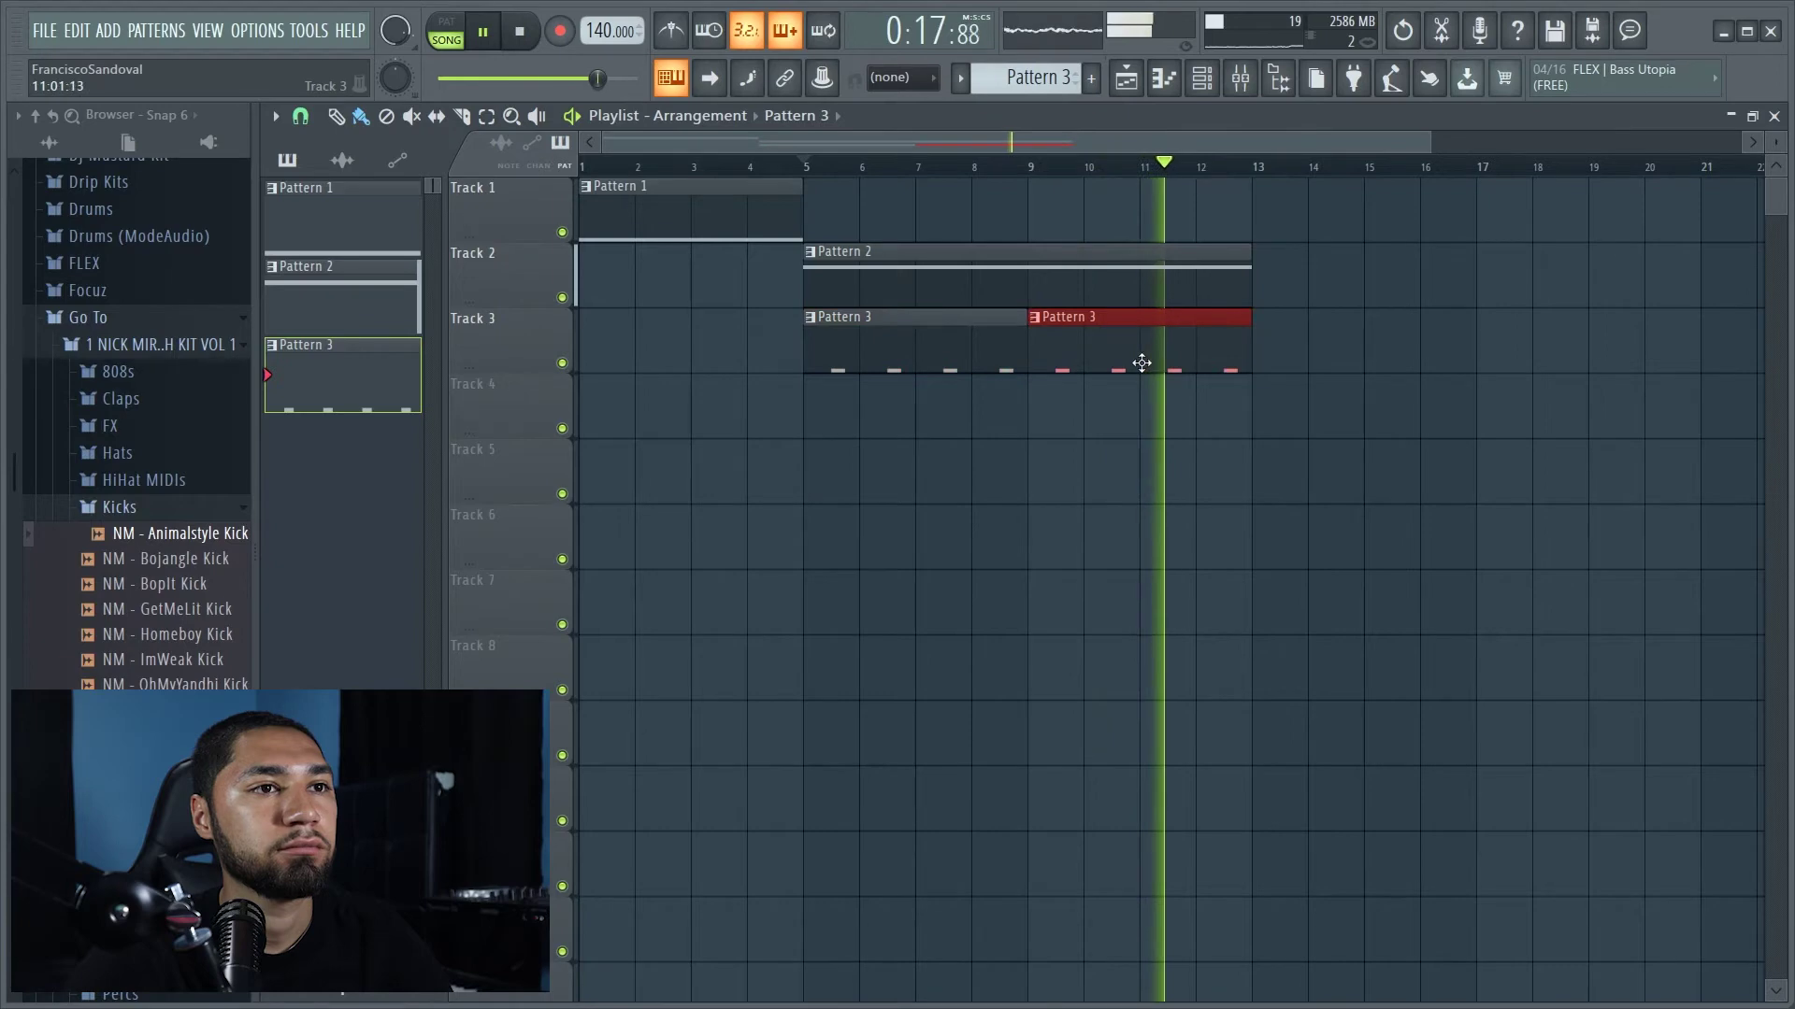
pyautogui.click(1213, 83)
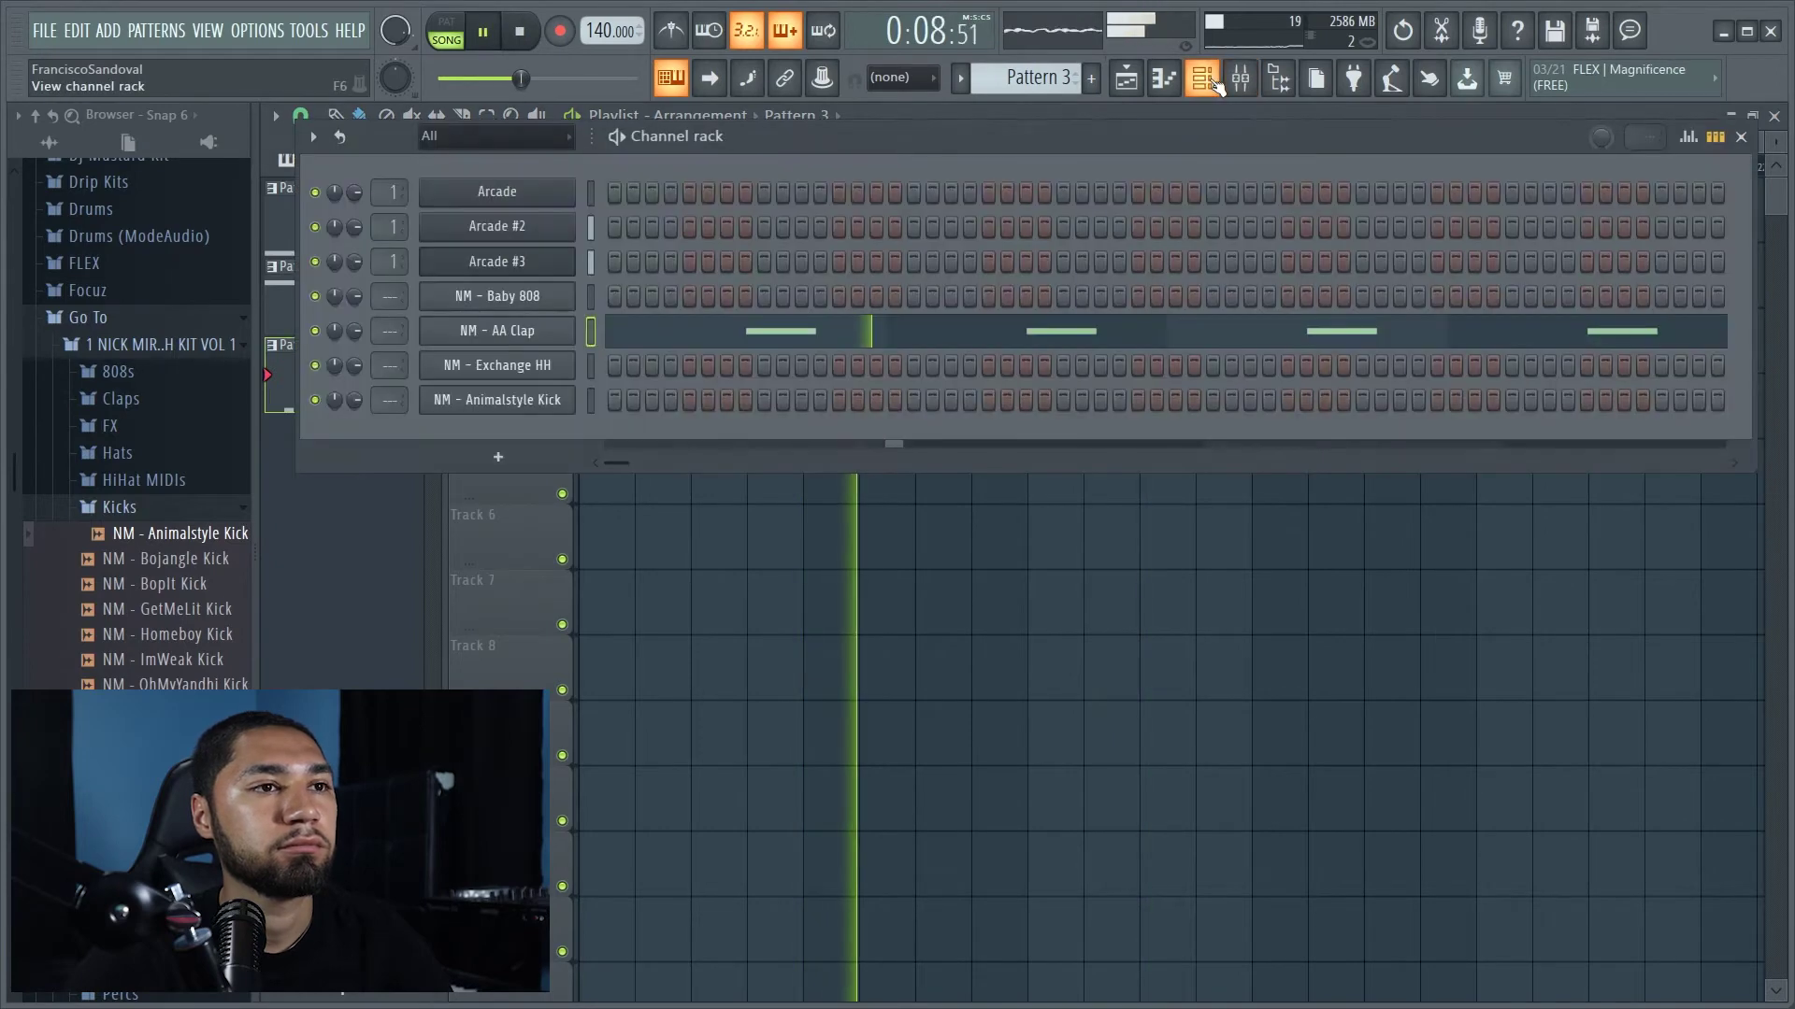
# Add a C5 hi-hat at bar 1 in Exchange HH's piano roll with snap set to step
pyautogui.rightClick(514, 377)
pyautogui.click(626, 366)
pyautogui.click(325, 116)
pyautogui.click(359, 427)
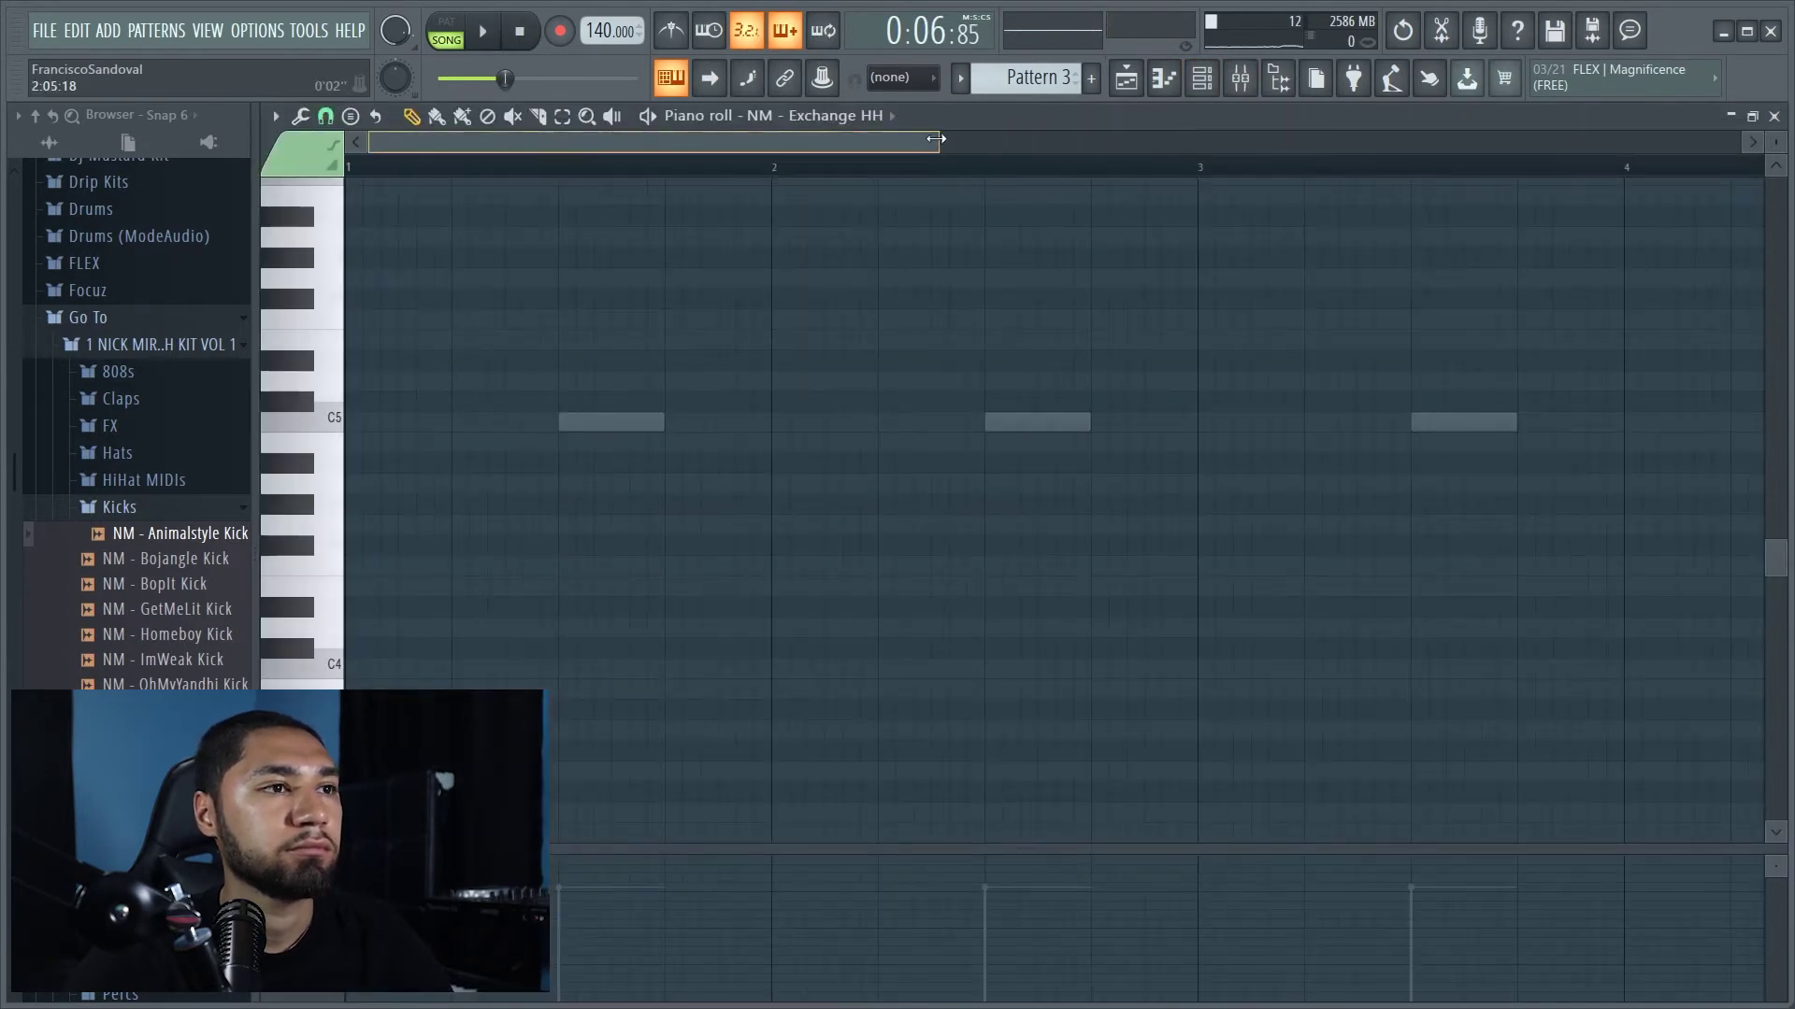
pyautogui.moveTo(936, 138); pyautogui.dragTo(808, 141)
pyautogui.click(355, 422)
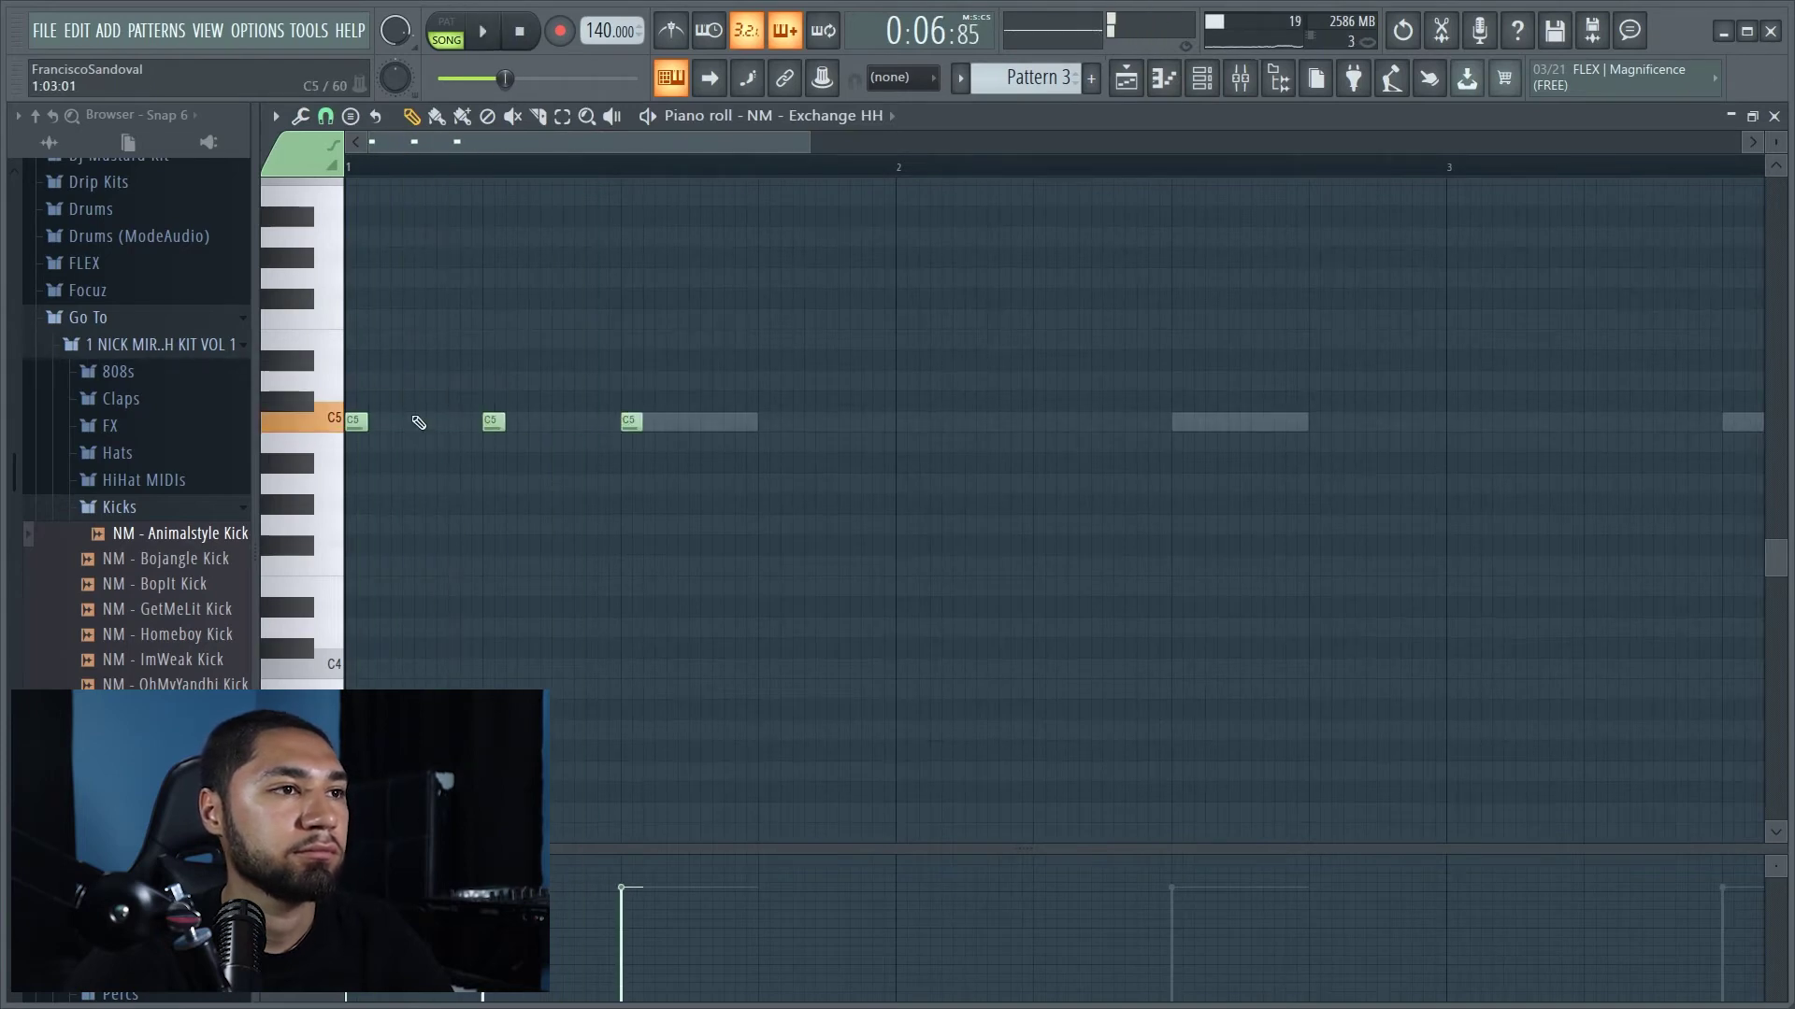
pyautogui.click(326, 116)
pyautogui.click(348, 323)
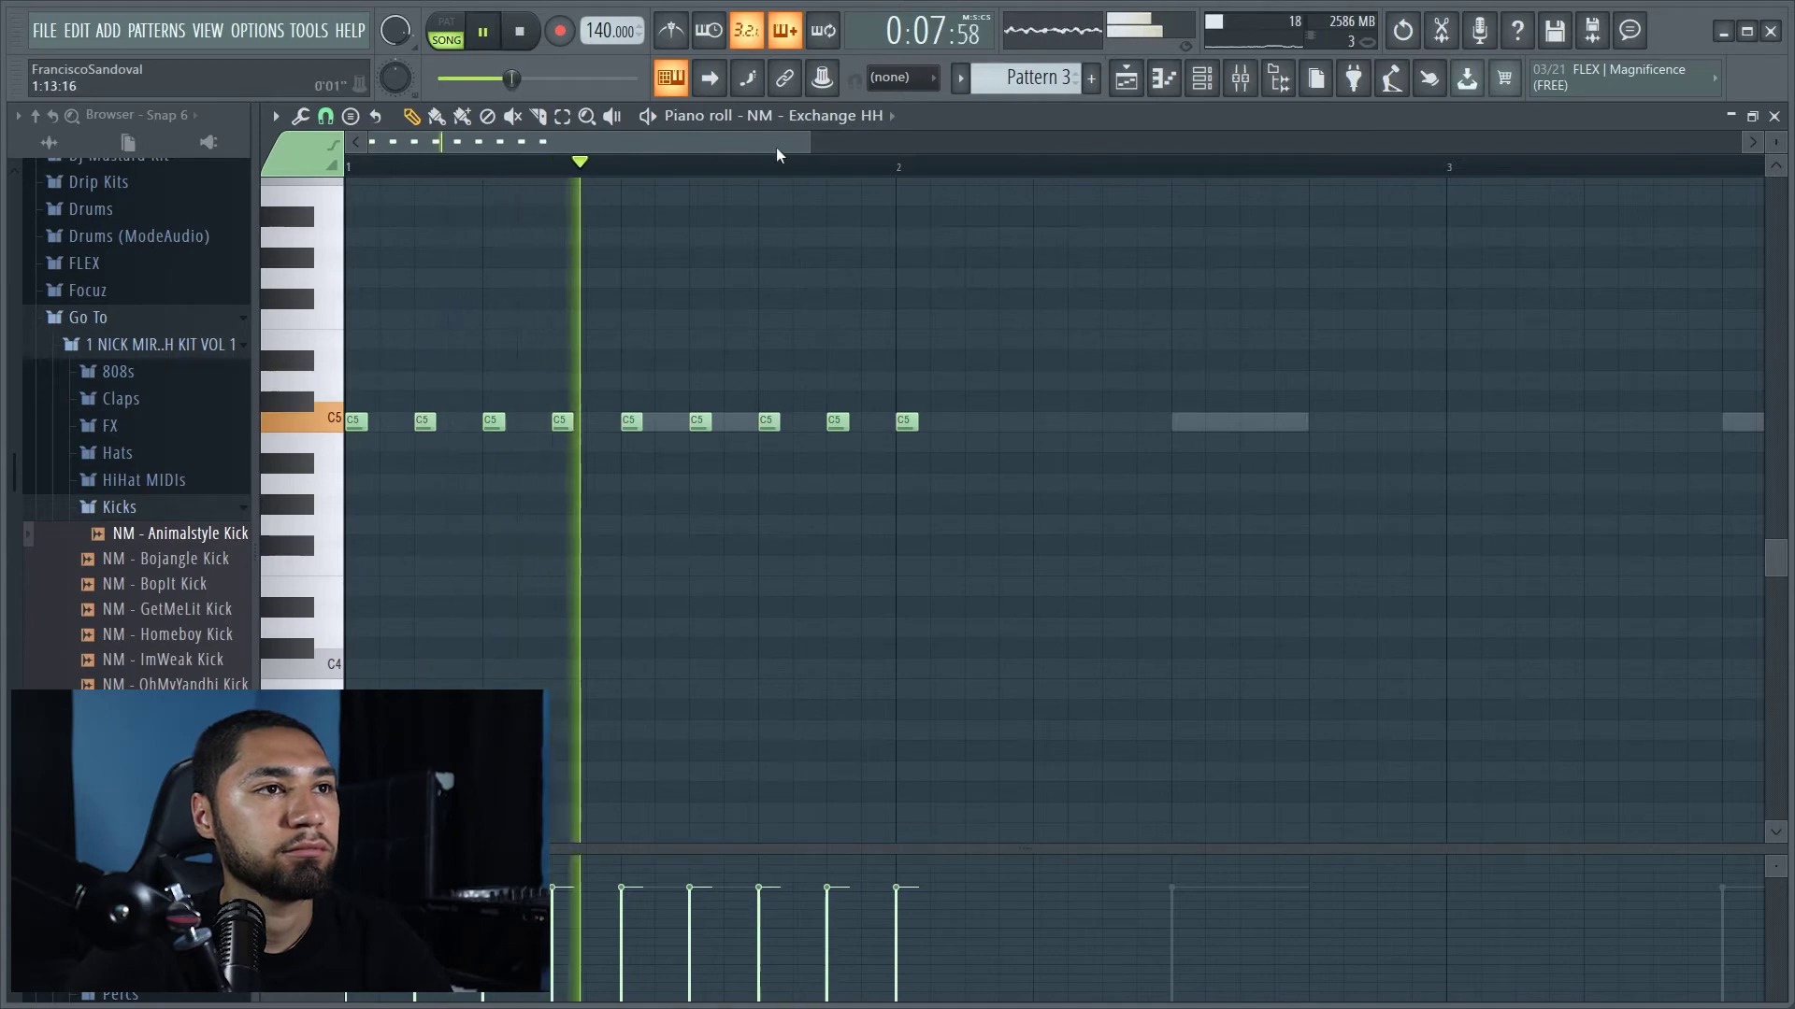
# Switch the grid snap to 1/3 step for triplet hi-hat rolls
pyautogui.press('space')
pyautogui.moveTo(810, 140); pyautogui.dragTo(671, 140)
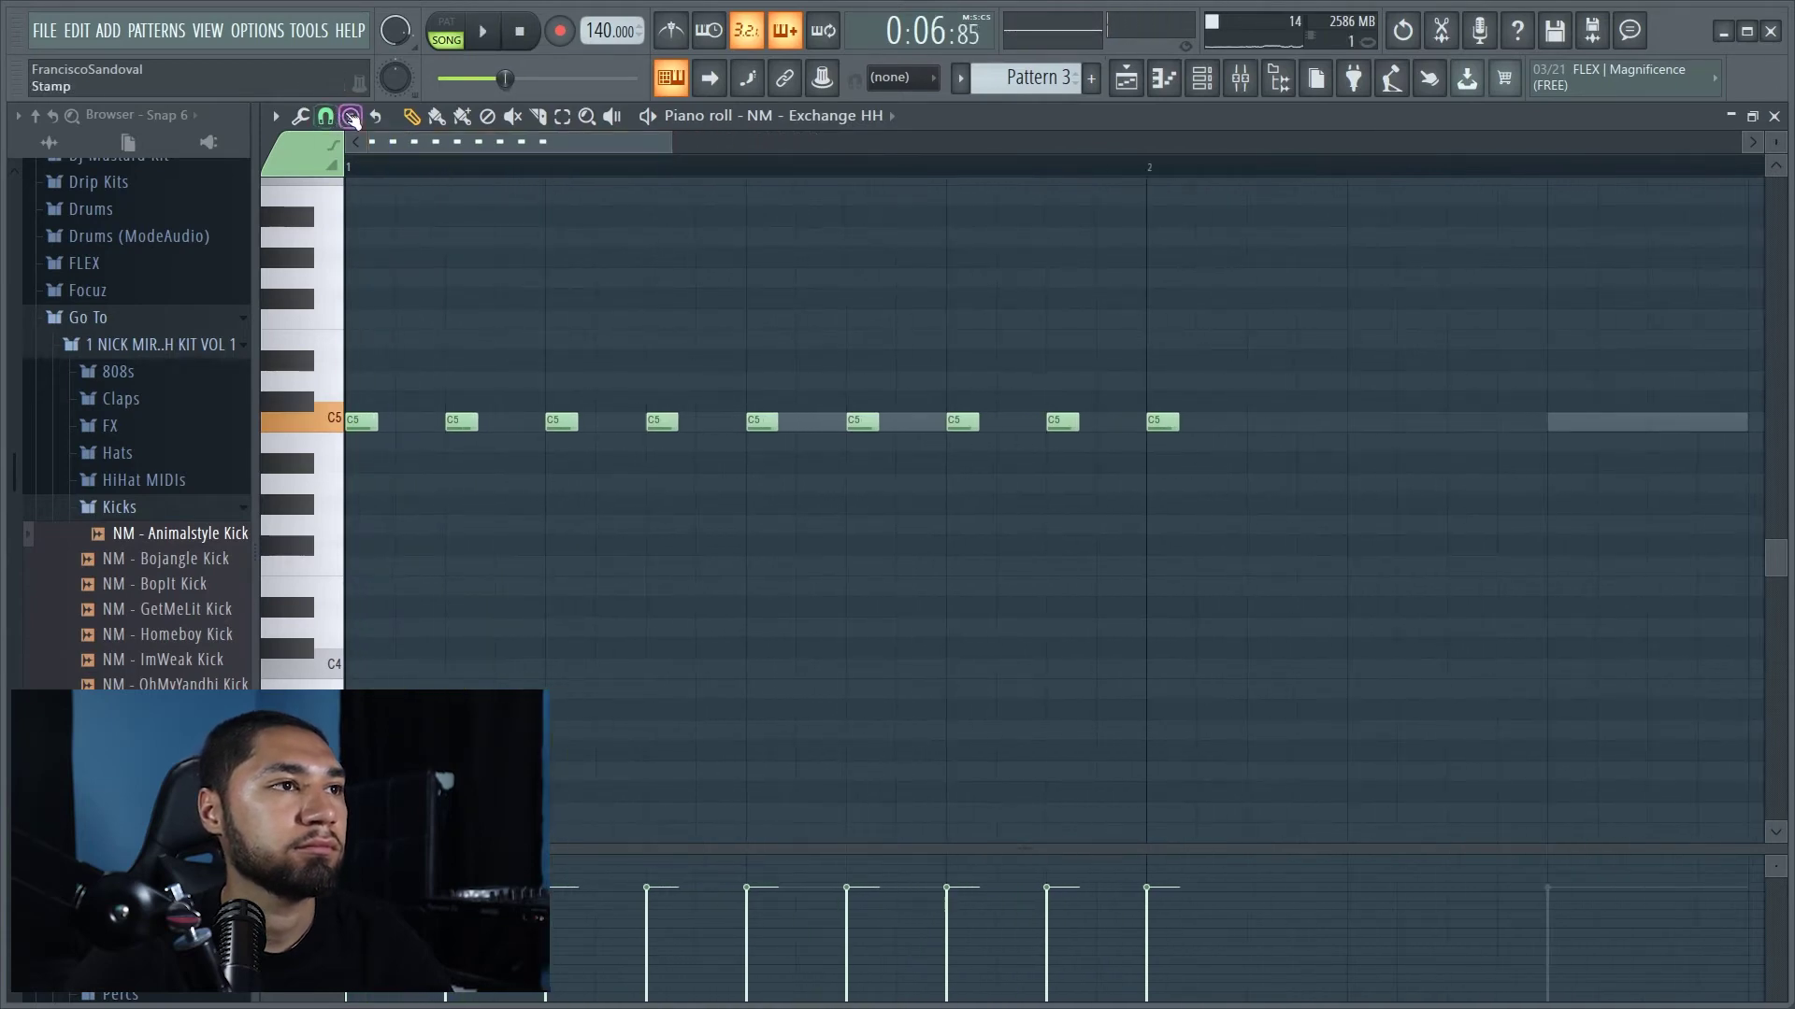
pyautogui.click(325, 116)
pyautogui.click(358, 282)
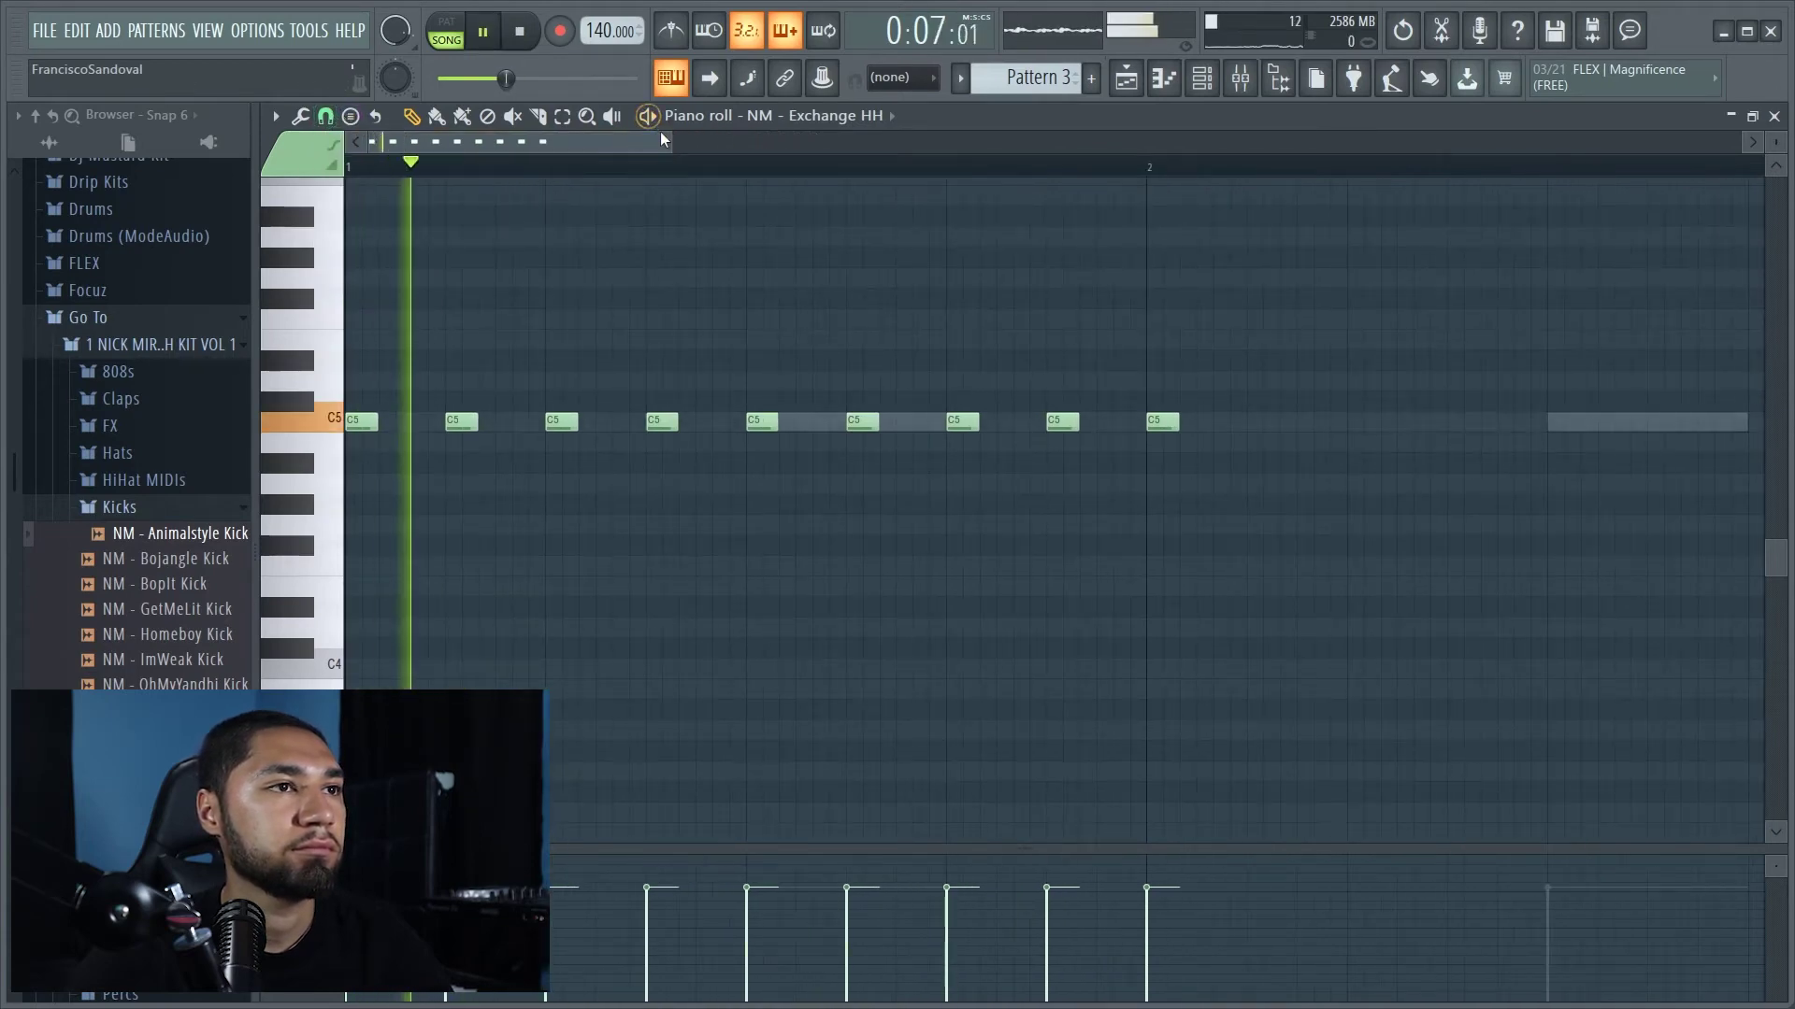
pyautogui.press('space')
pyautogui.moveTo(662, 140); pyautogui.dragTo(533, 140)
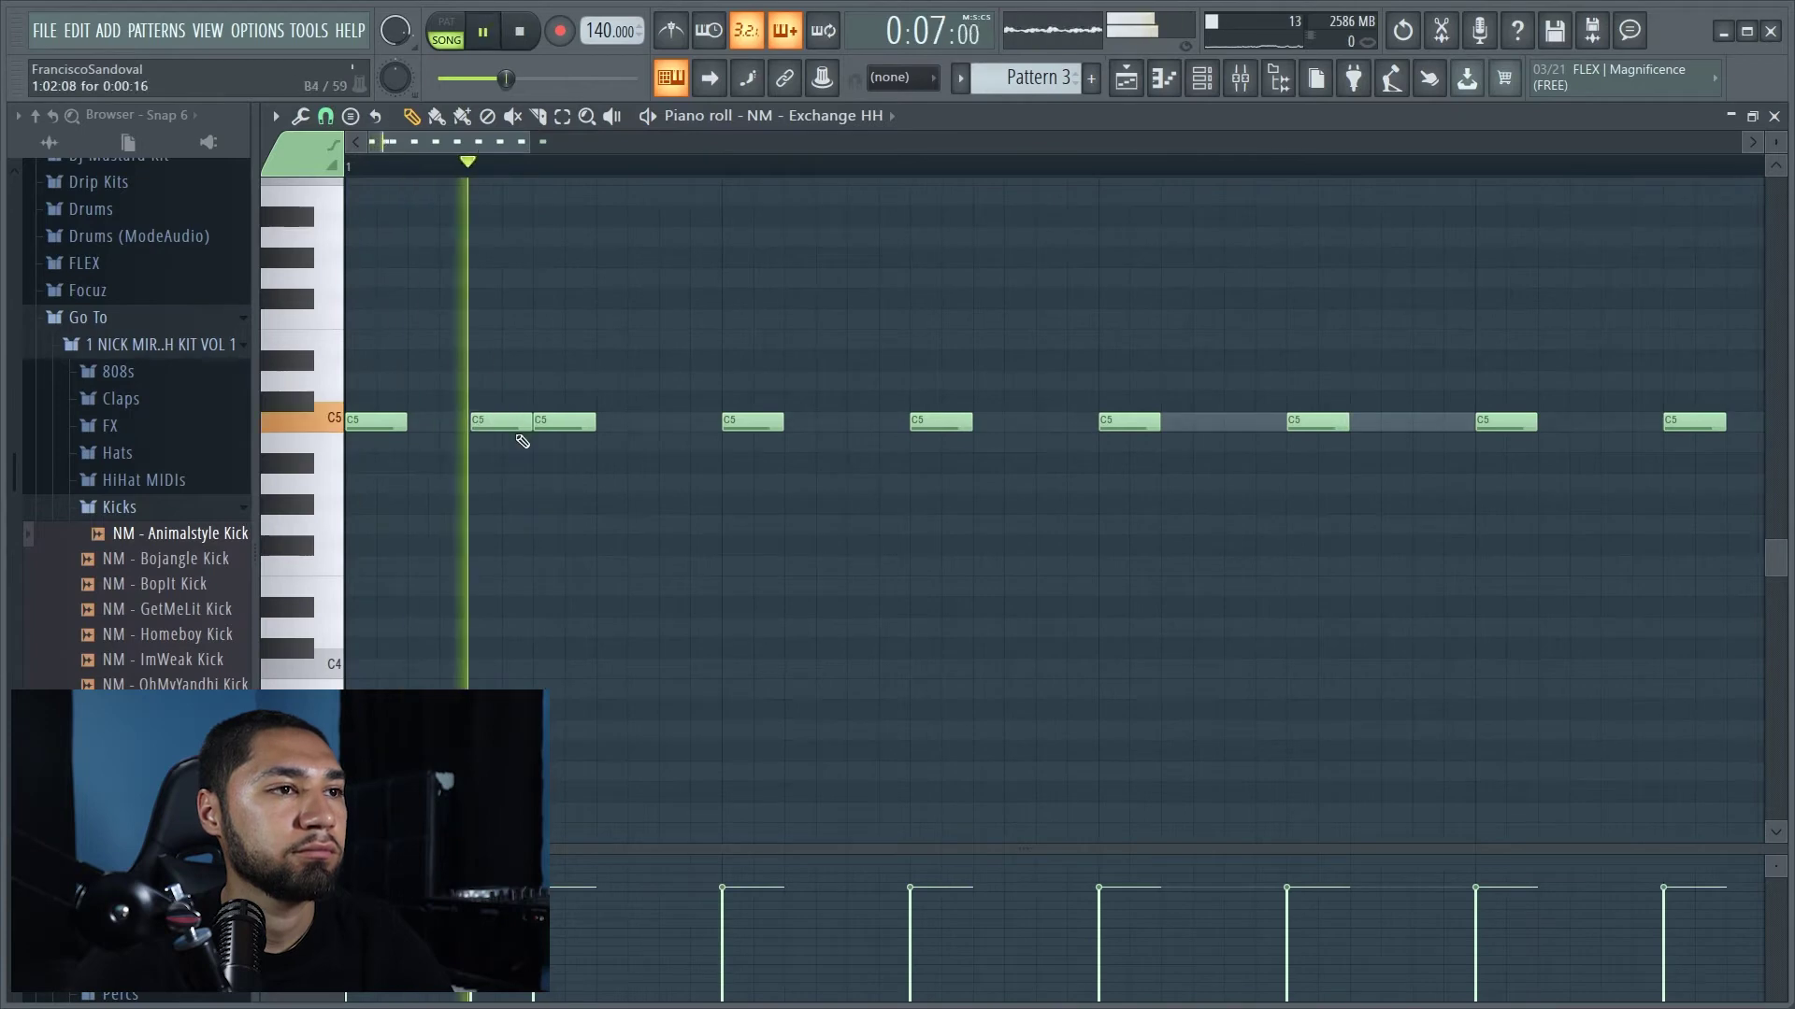
pyautogui.press('space')
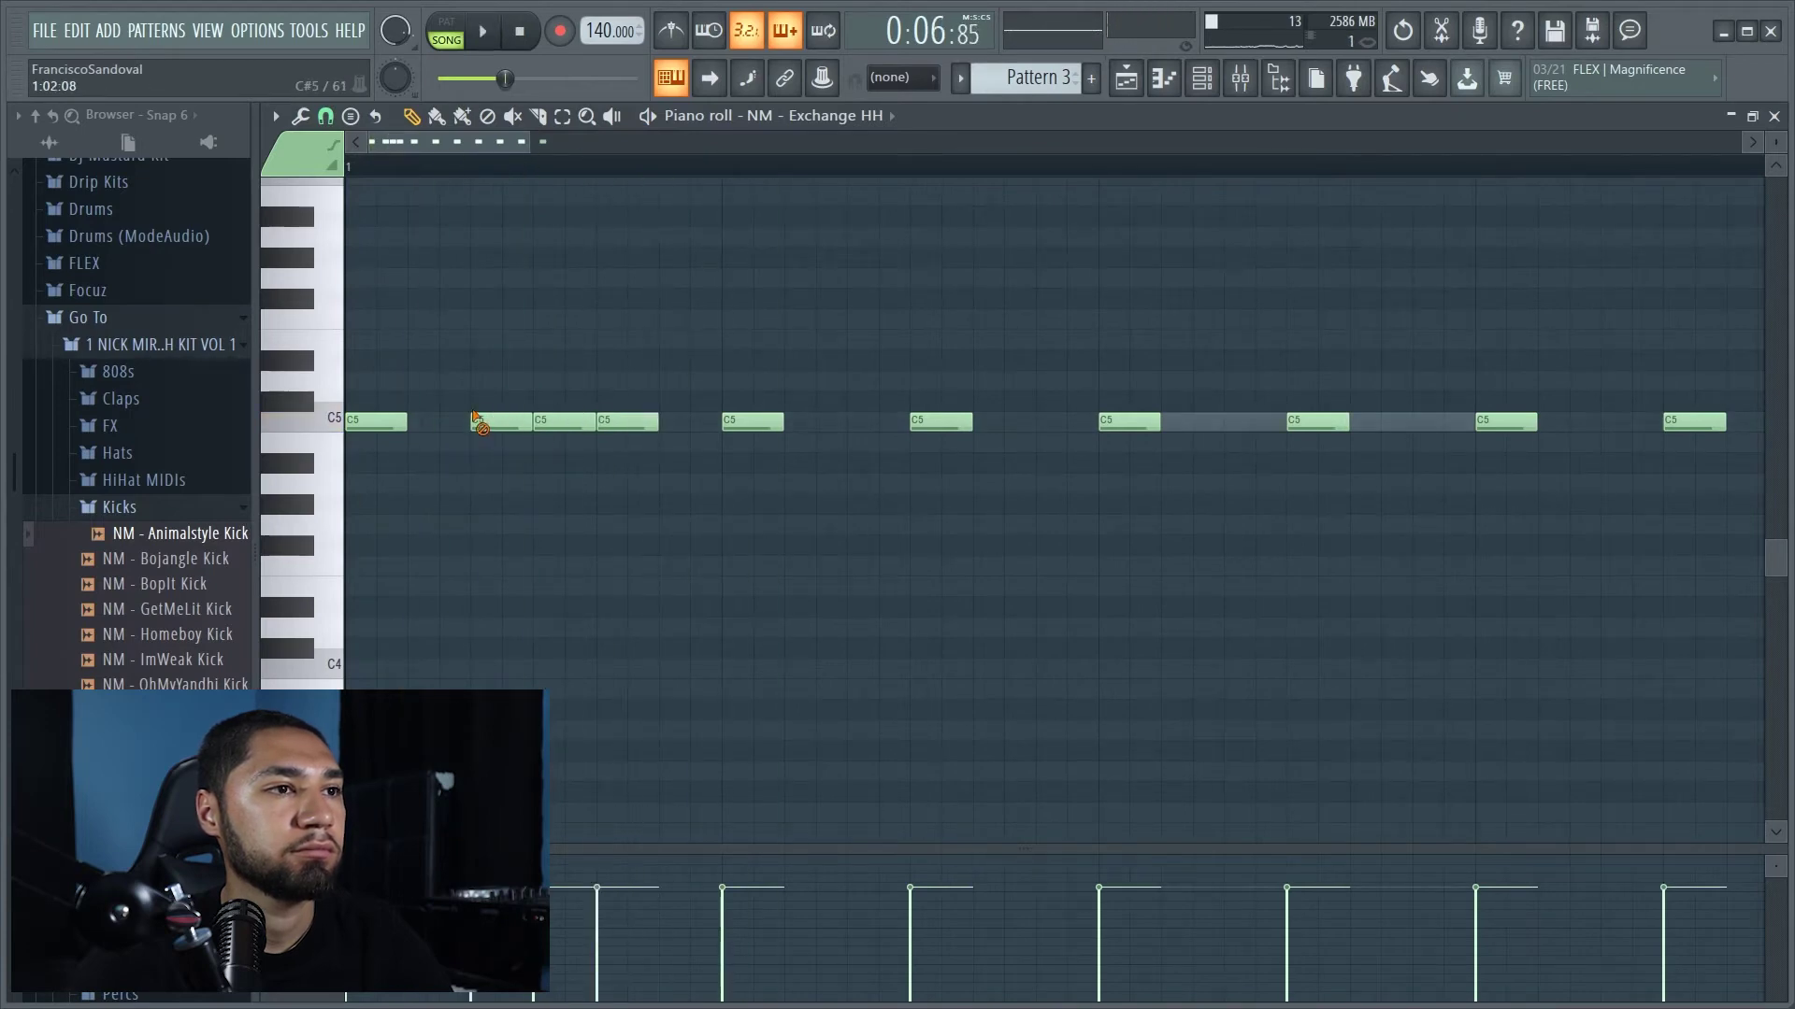
pyautogui.moveTo(529, 152); pyautogui.dragTo(835, 145)
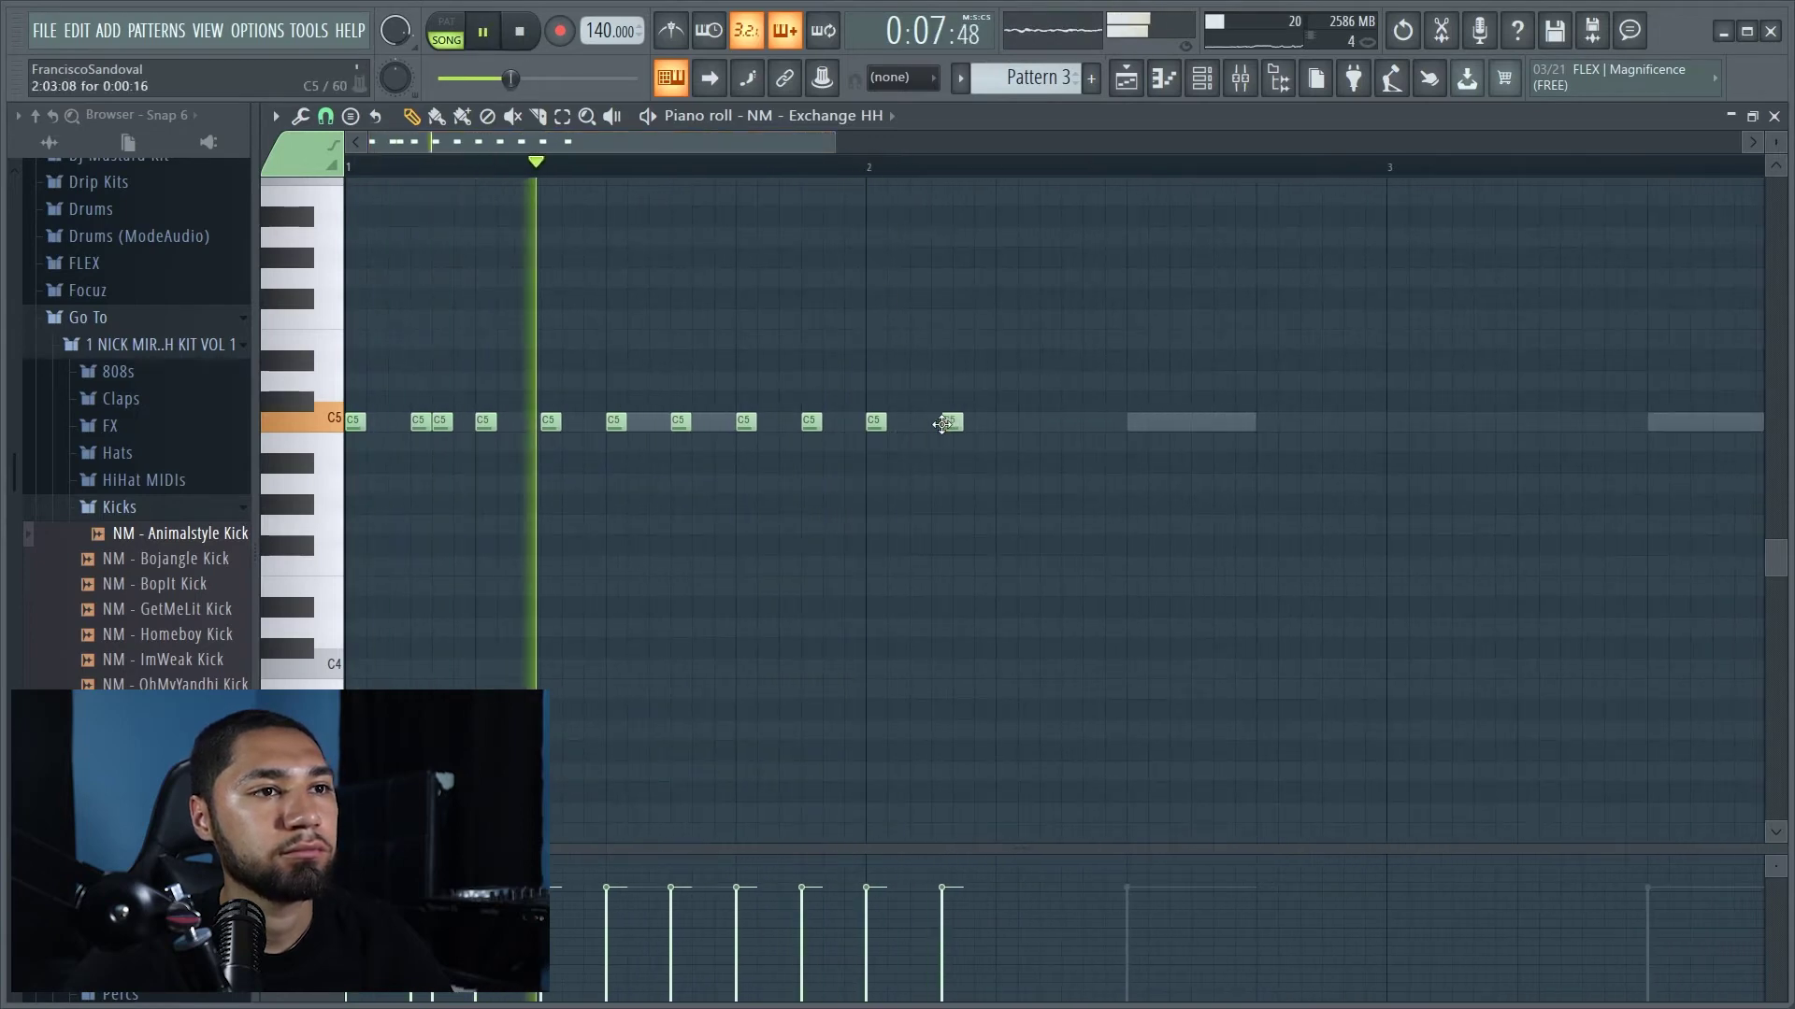
# Add more C5 hi-hat notes and nudge stray ones back onto the beat grid
pyautogui.click(1006, 421)
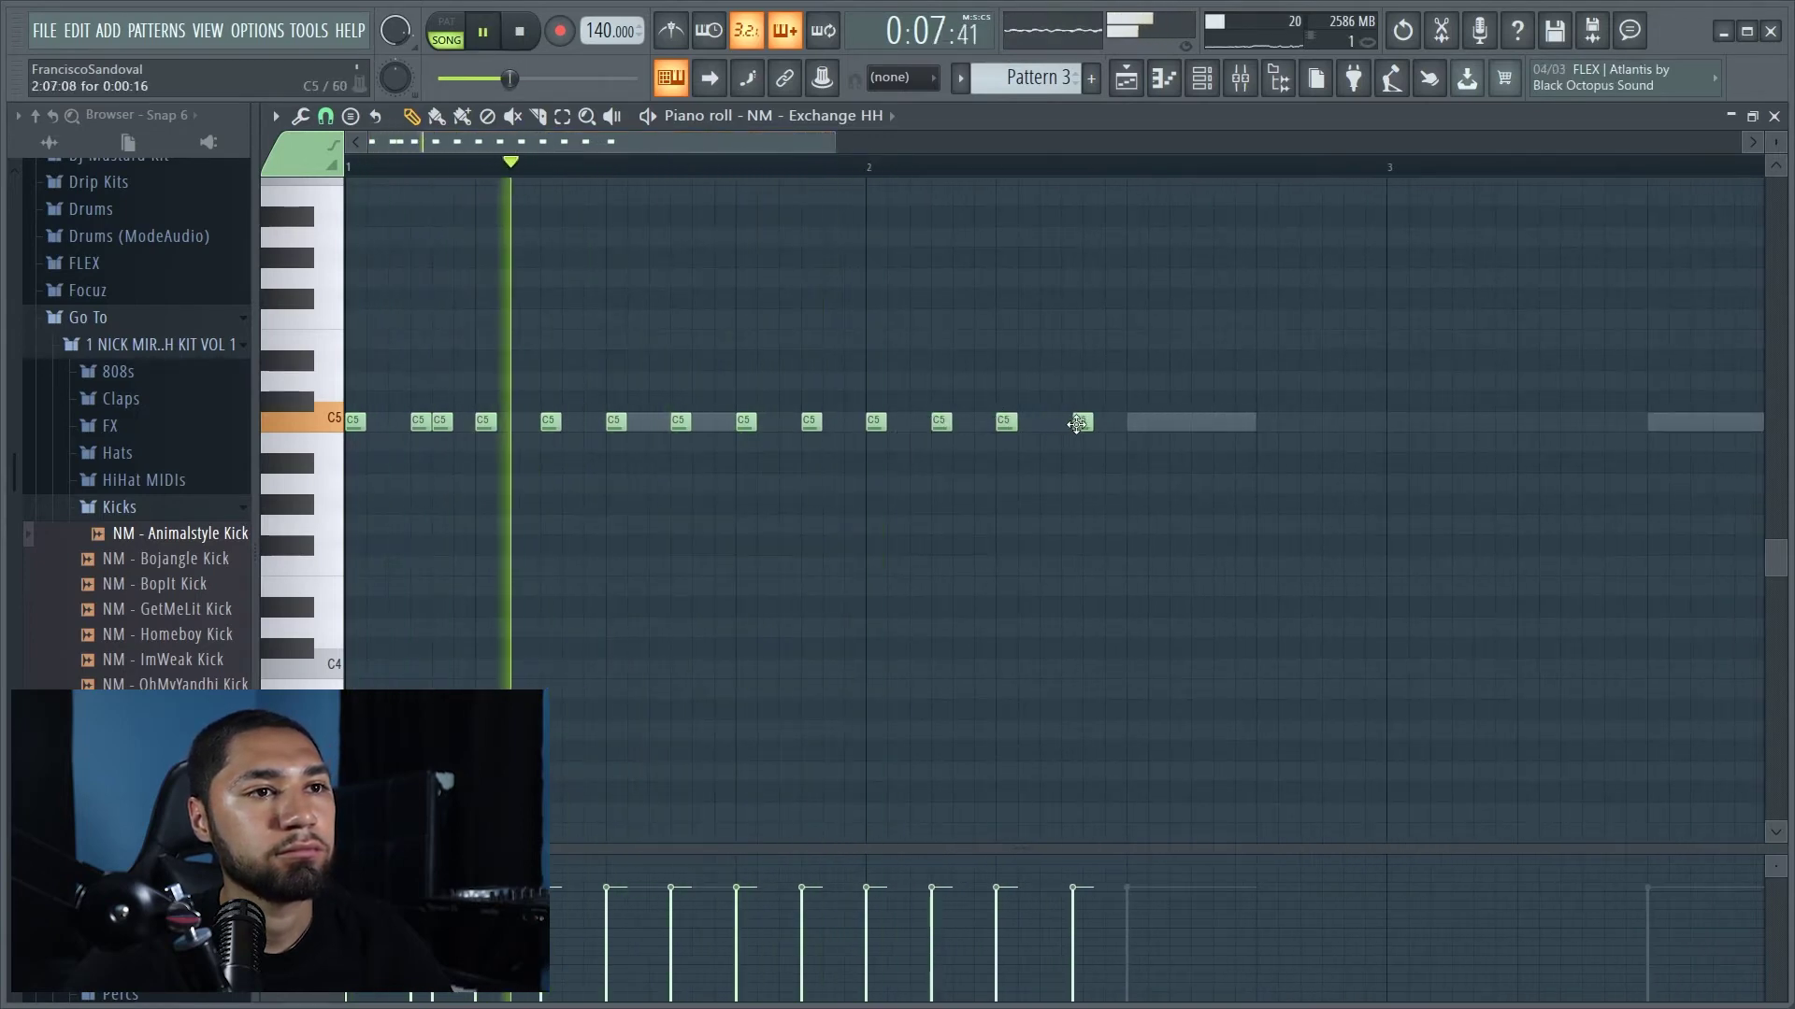
pyautogui.moveTo(1077, 423); pyautogui.dragTo(1077, 429)
pyautogui.press('space')
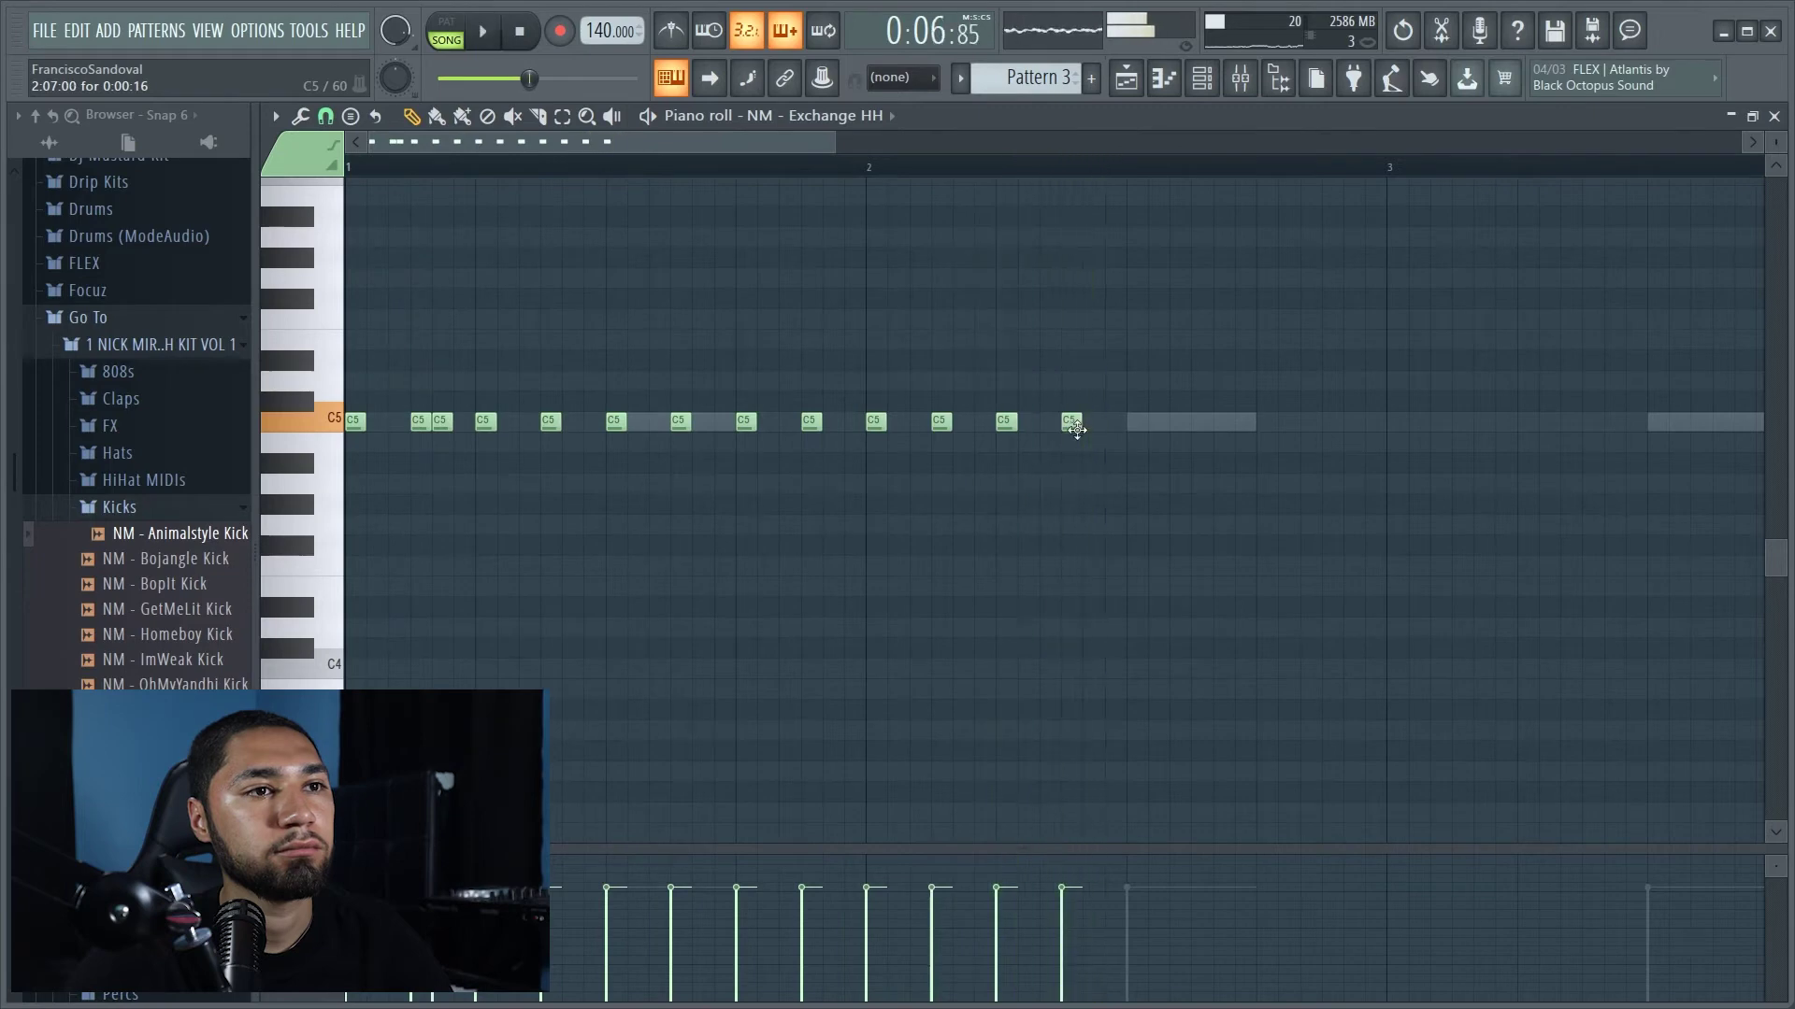
pyautogui.moveTo(1124, 424); pyautogui.dragTo(1133, 422)
pyautogui.click(1194, 422)
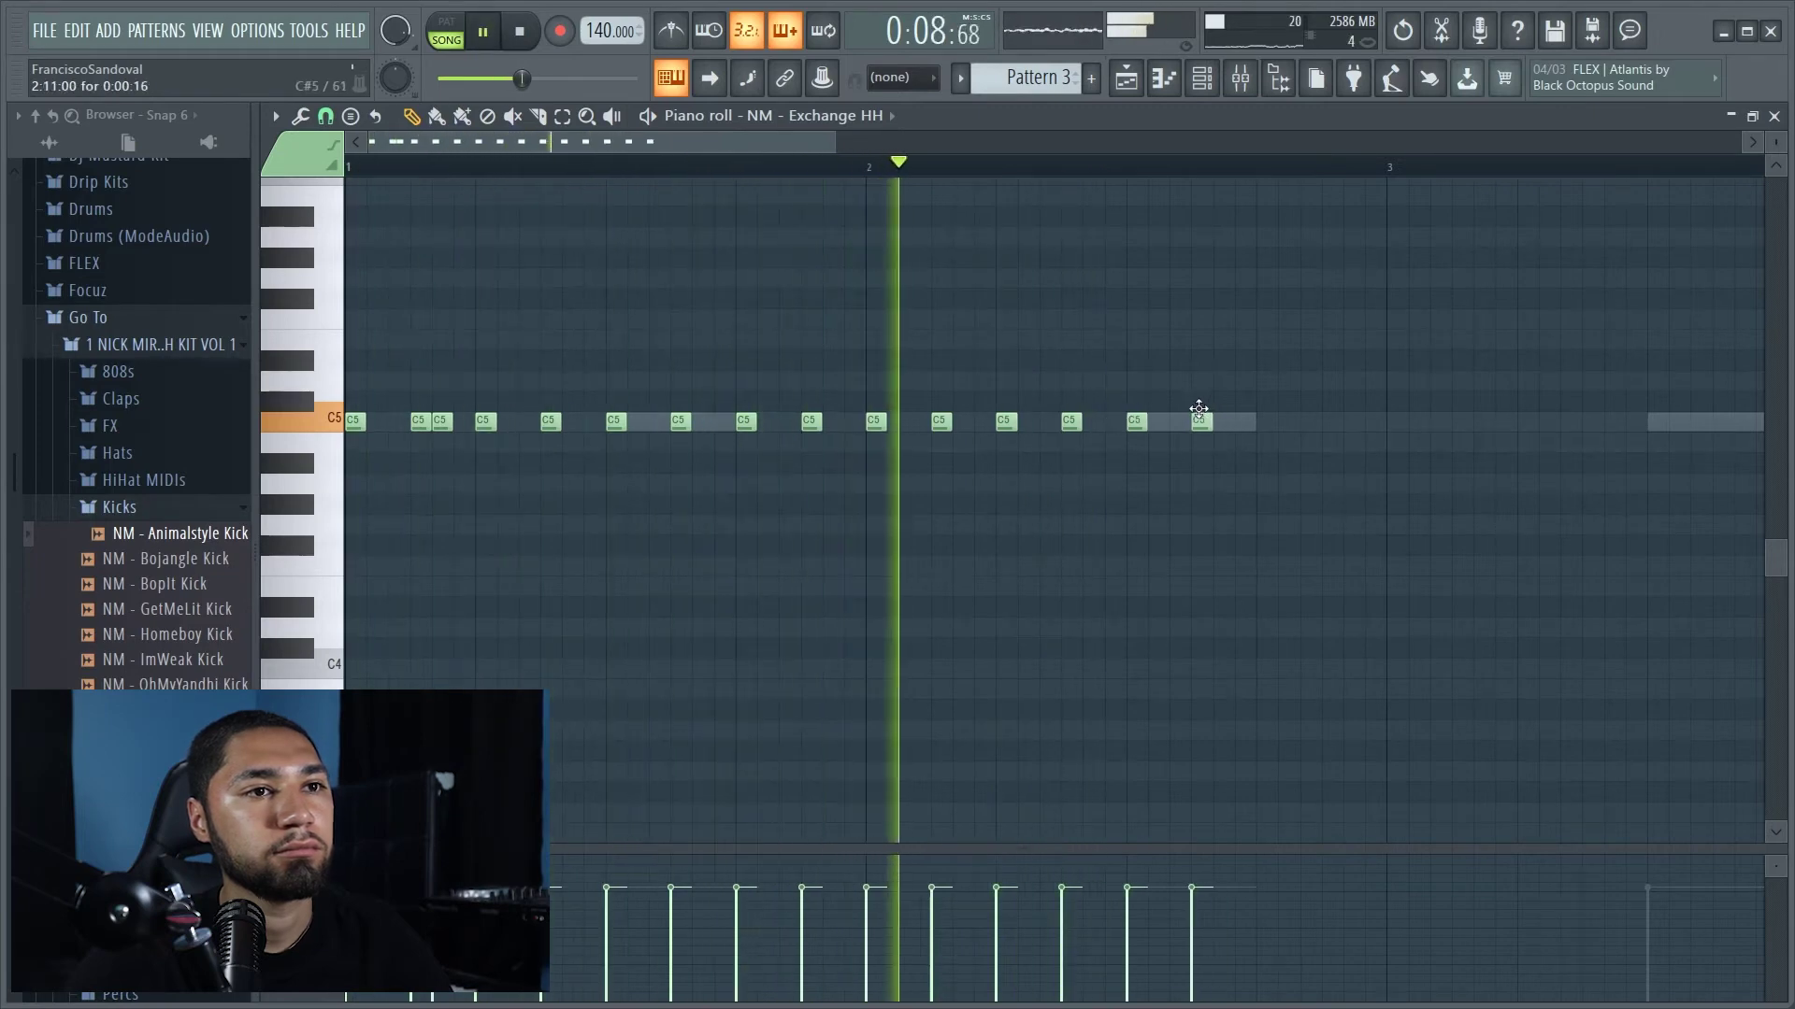
pyautogui.click(1252, 422)
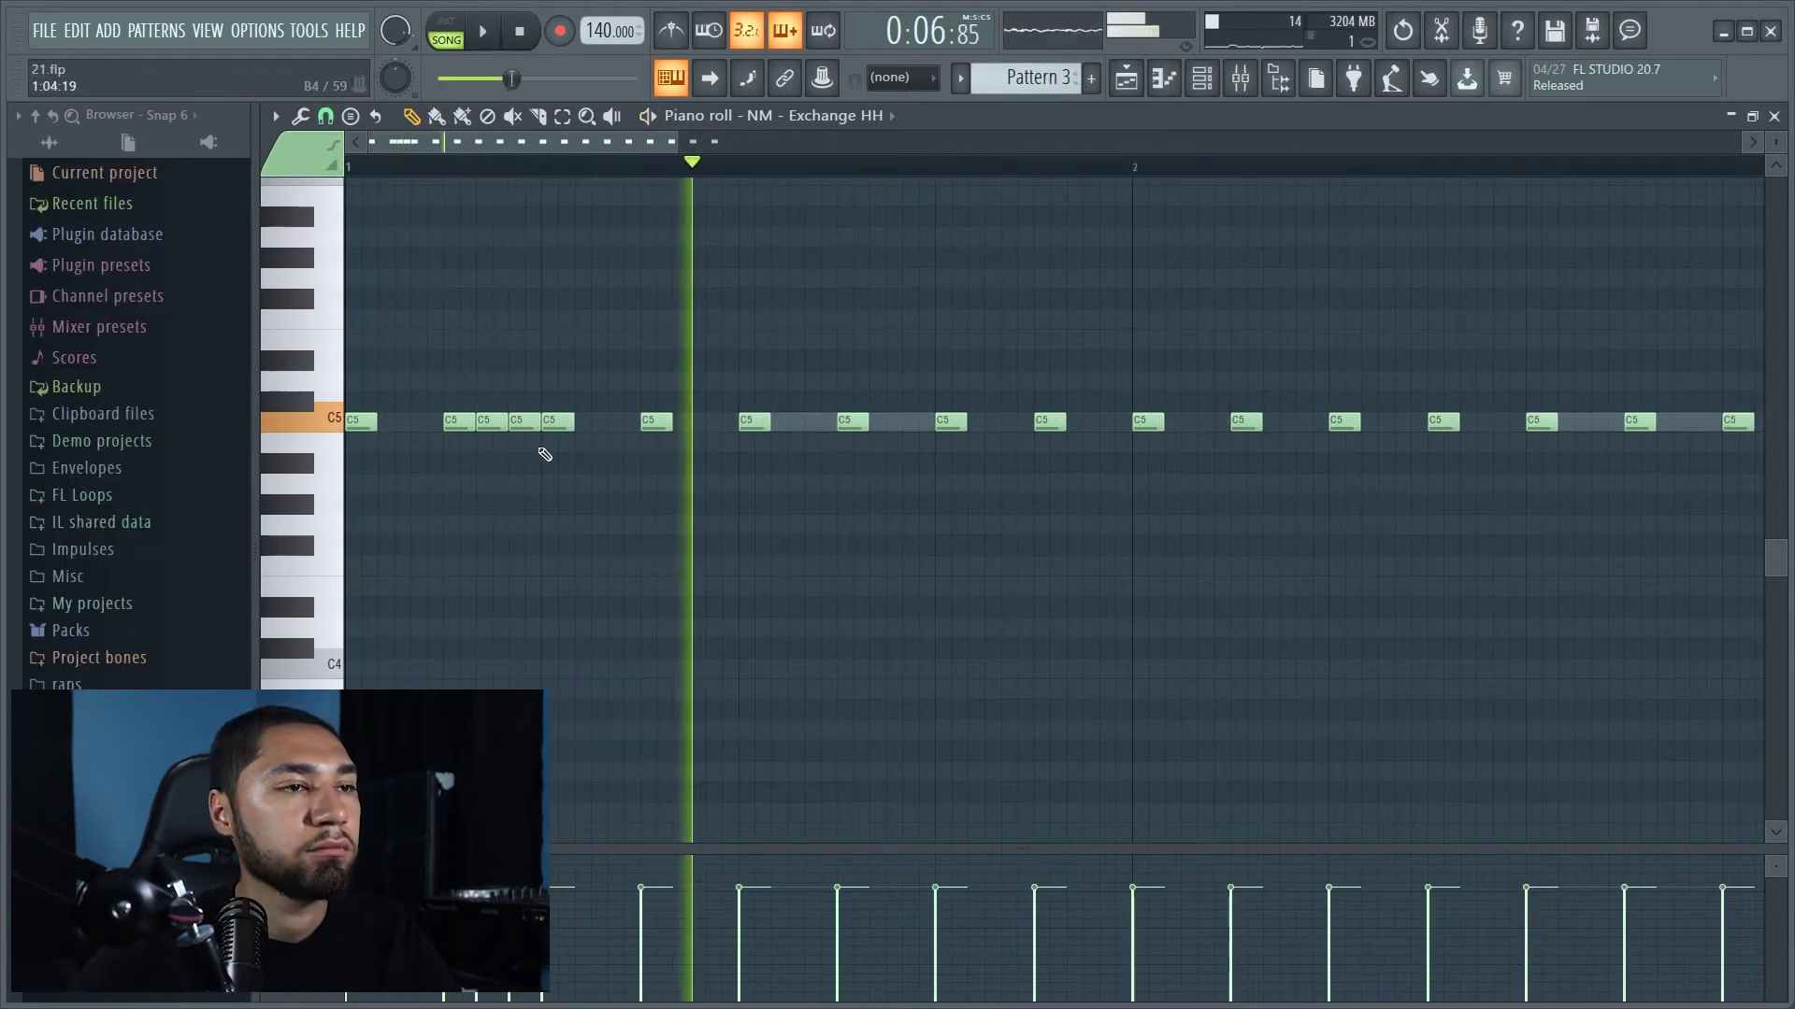
# Add C5 hi-hat notes across the later bars, nudging one near bar 4 slightly earlier
pyautogui.moveTo(671, 139); pyautogui.dragTo(794, 166)
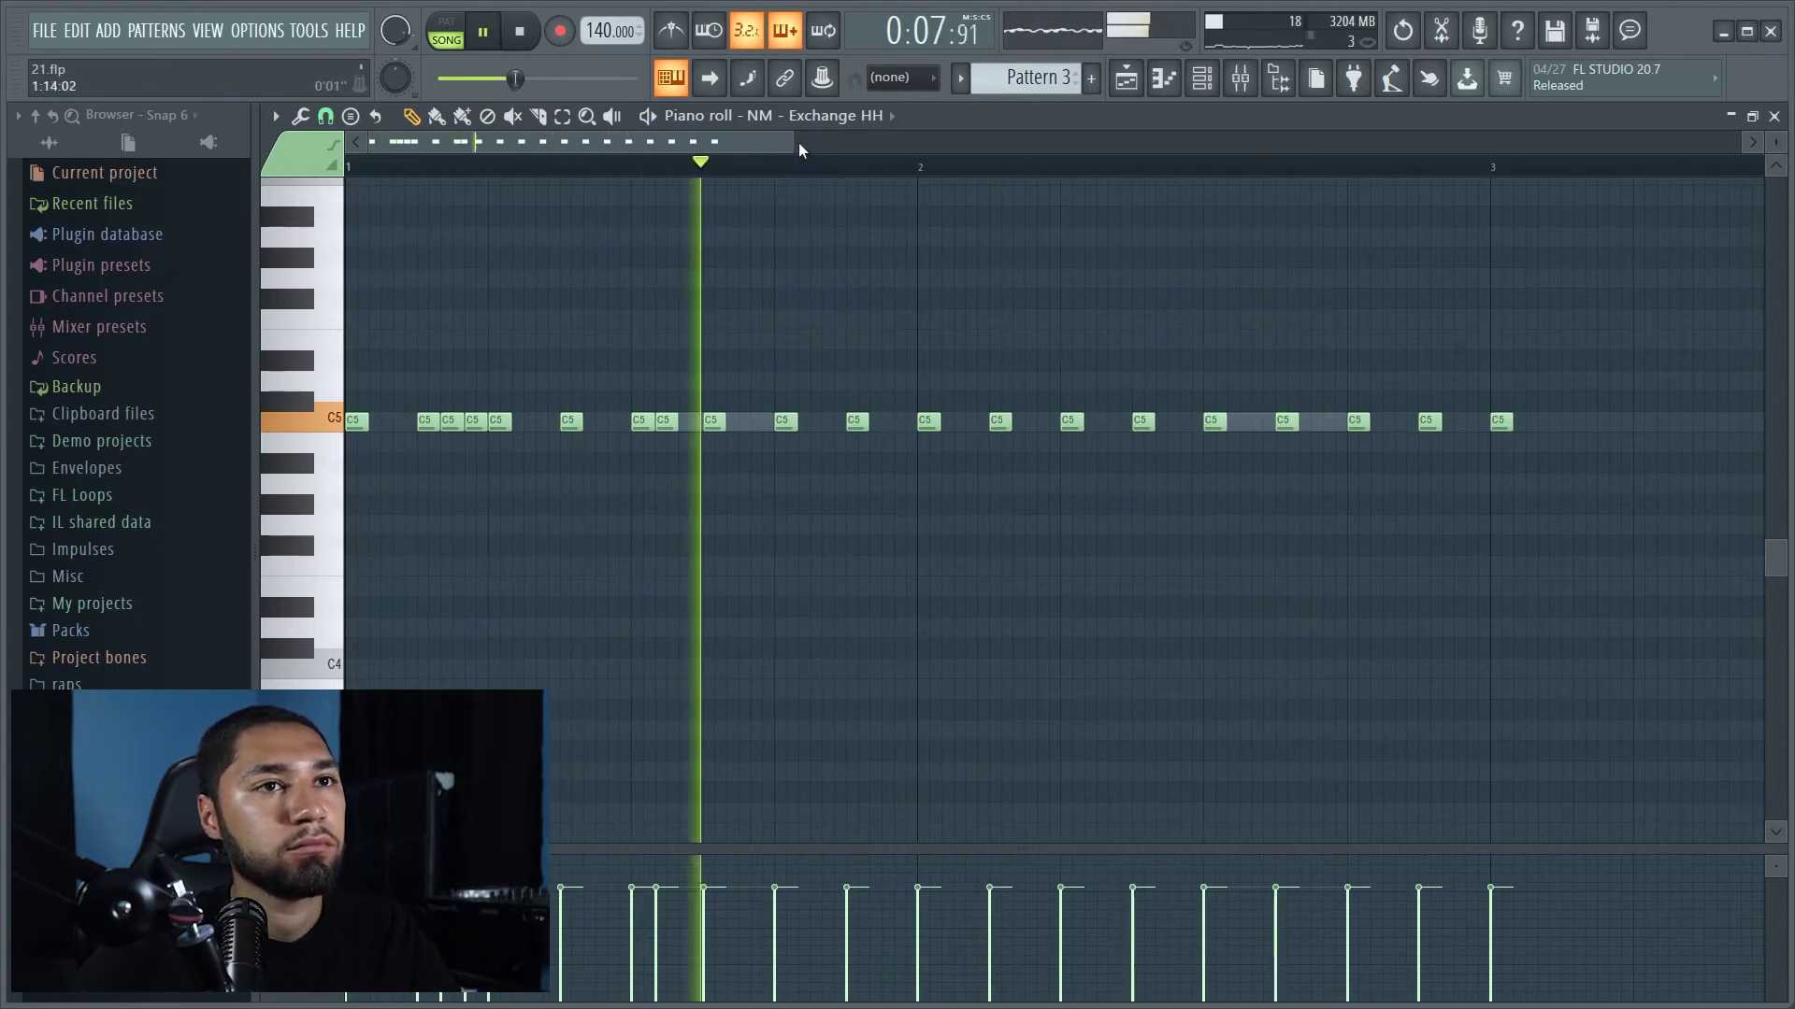
pyautogui.scroll(-3, 825, 166)
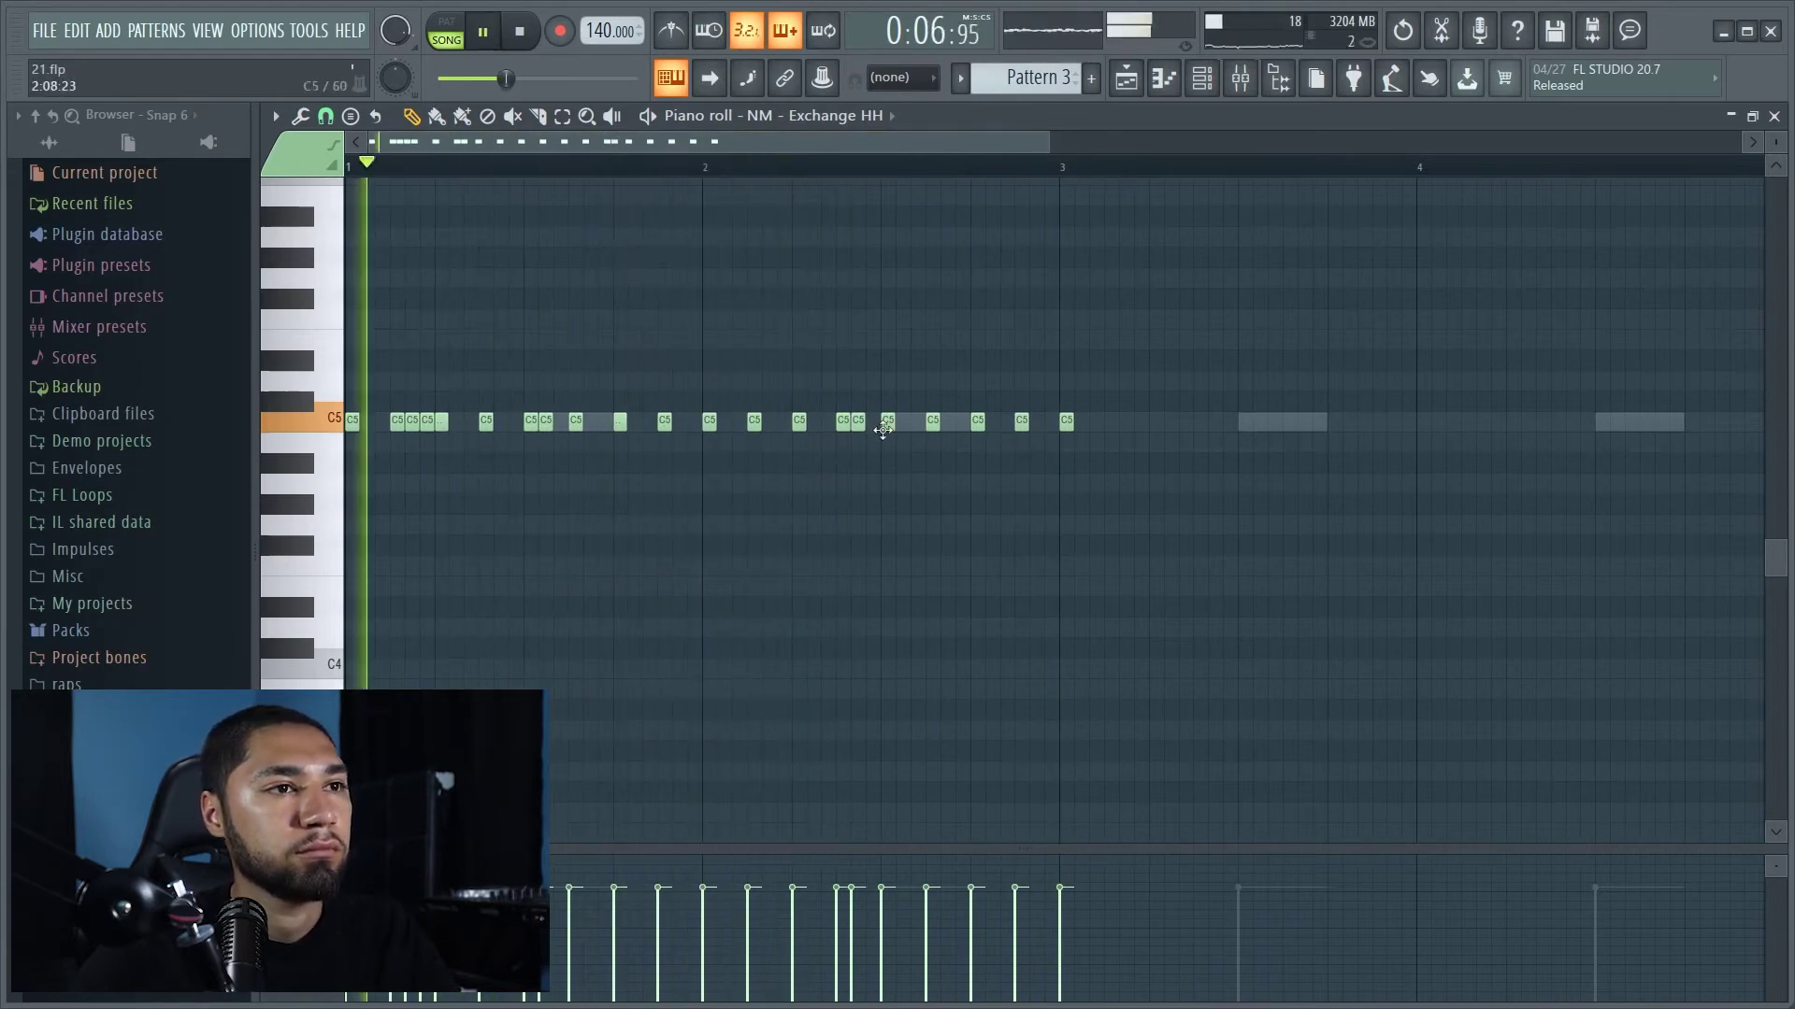
pyautogui.click(859, 422)
pyautogui.click(1111, 422)
pyautogui.click(1156, 422)
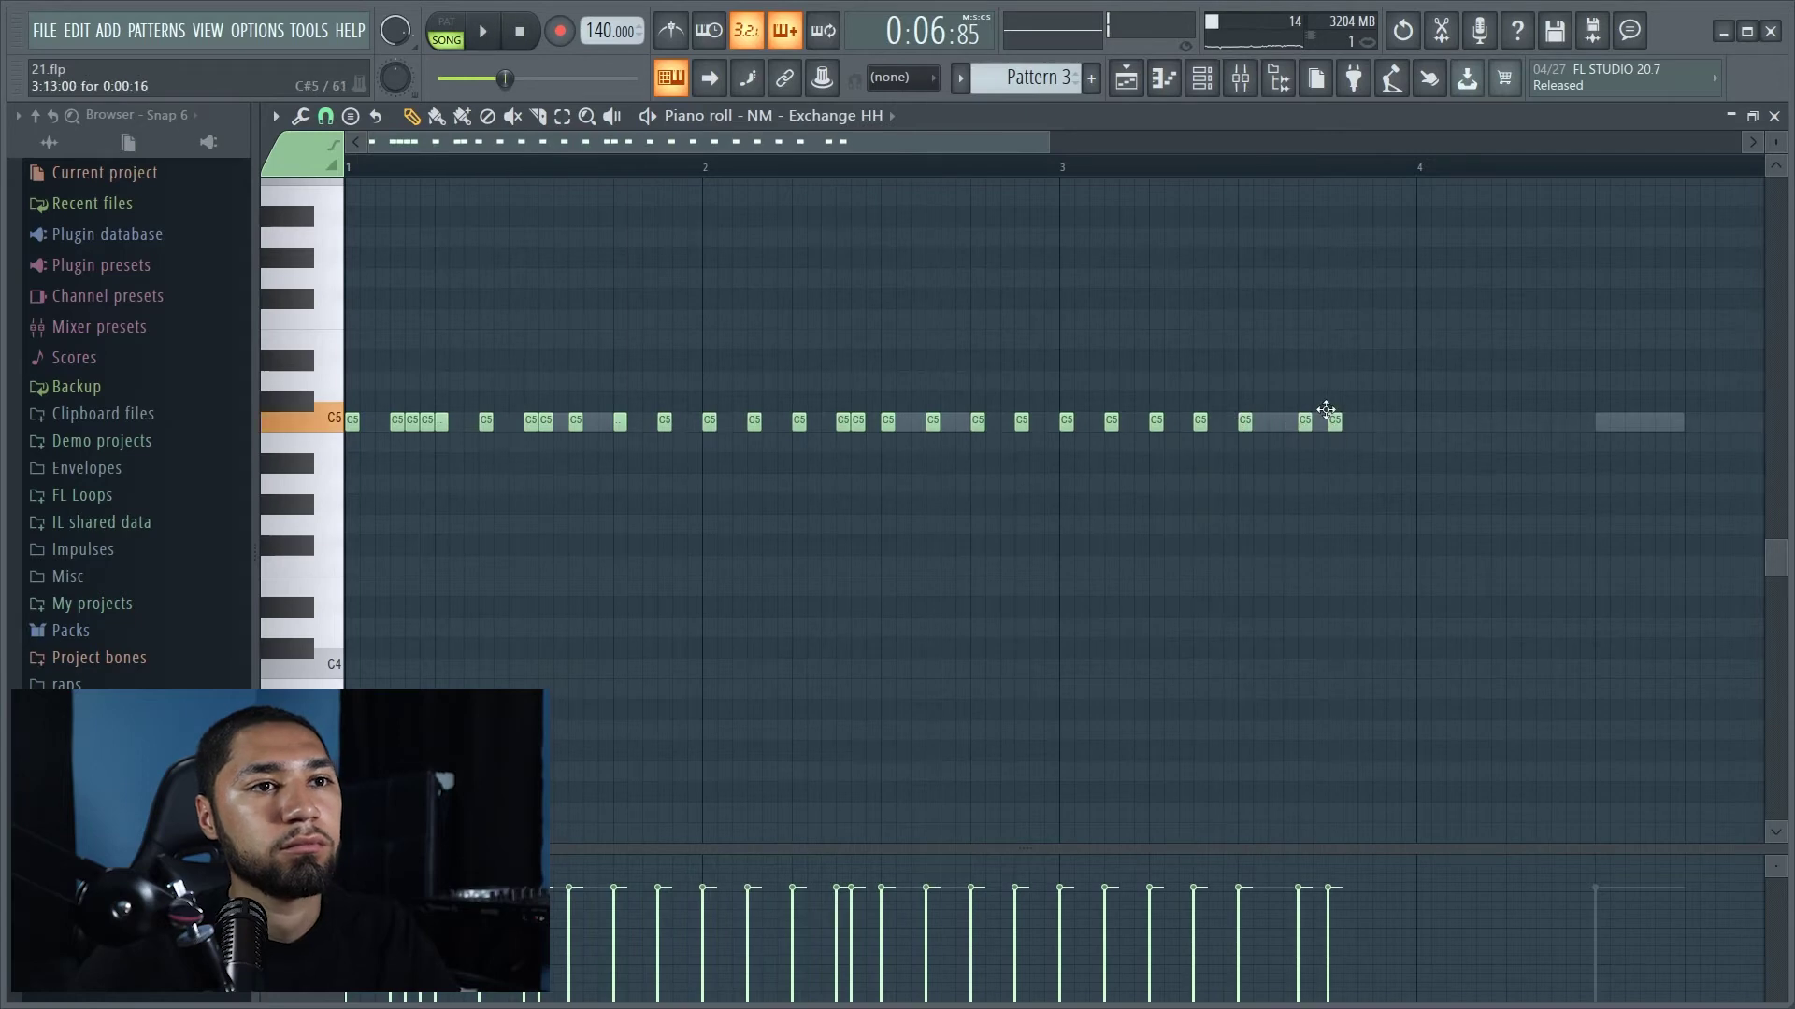
pyautogui.moveTo(1305, 422); pyautogui.dragTo(1290, 422)
pyautogui.press('space')
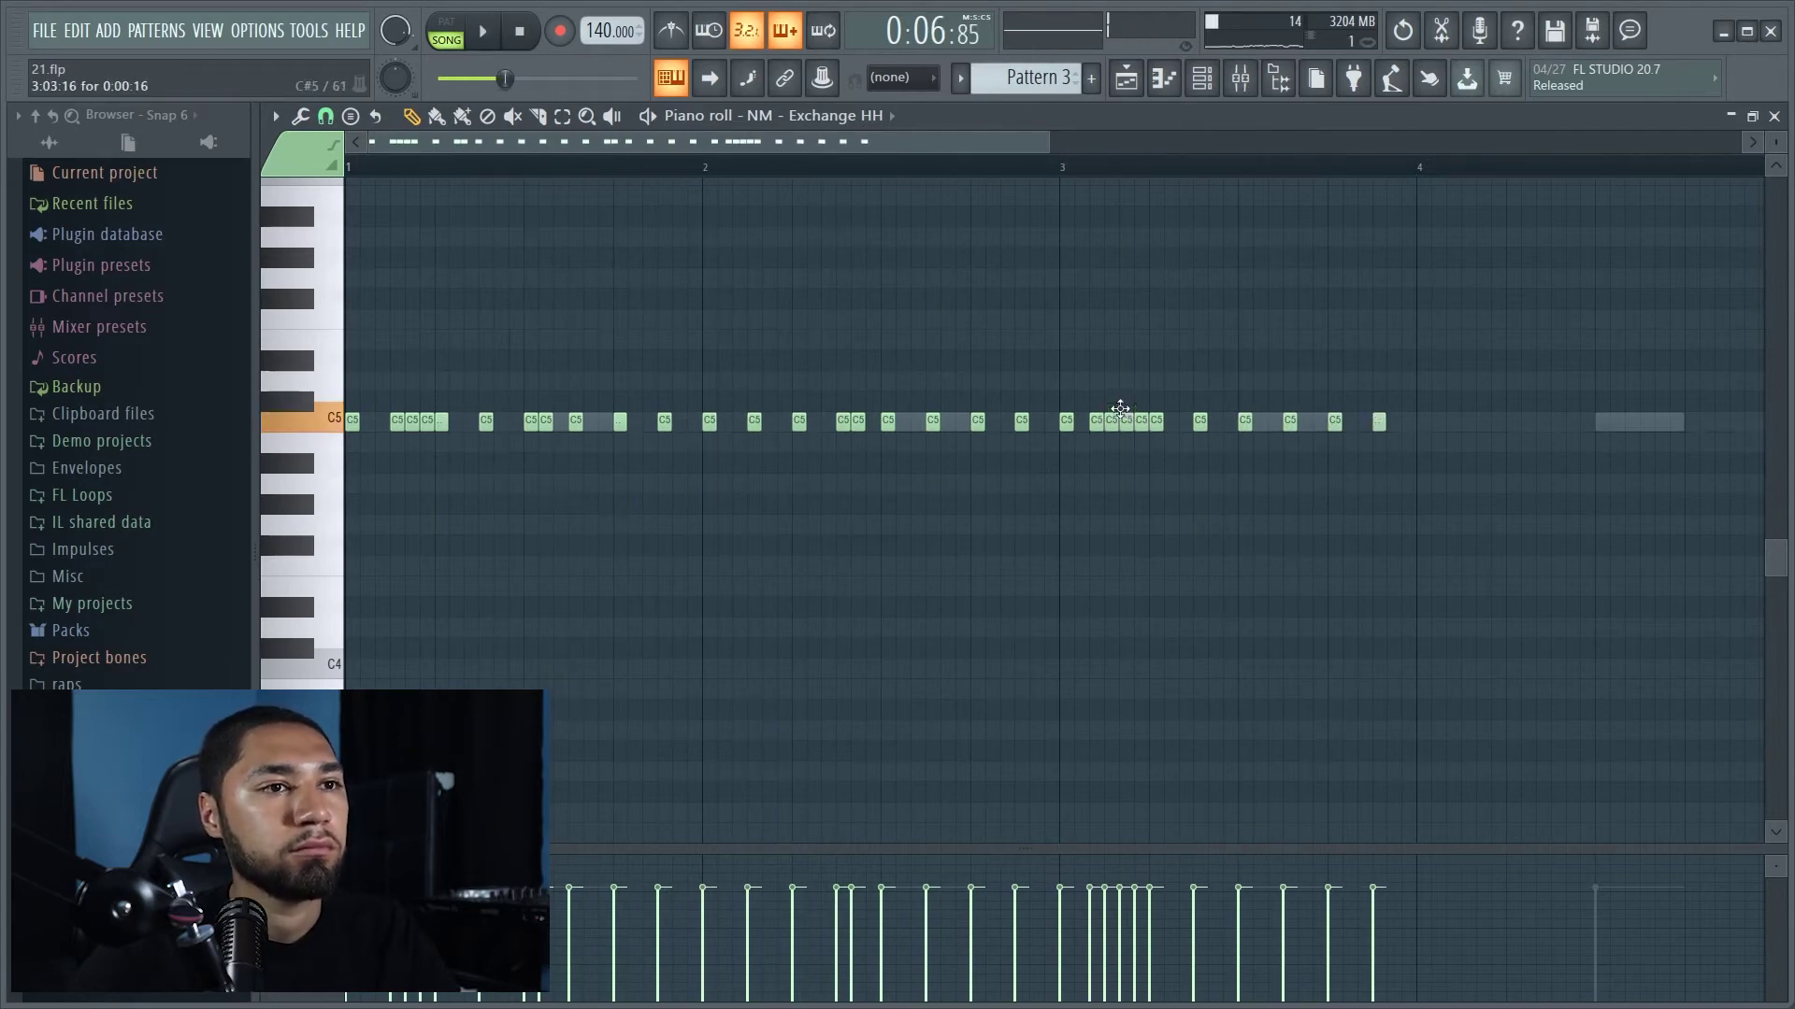
pyautogui.press('space')
# Add a quick four-note C5 hi-hat roll just before bar 5
pyautogui.click(1157, 421)
pyautogui.click(1201, 421)
pyautogui.click(1246, 422)
pyautogui.click(1290, 422)
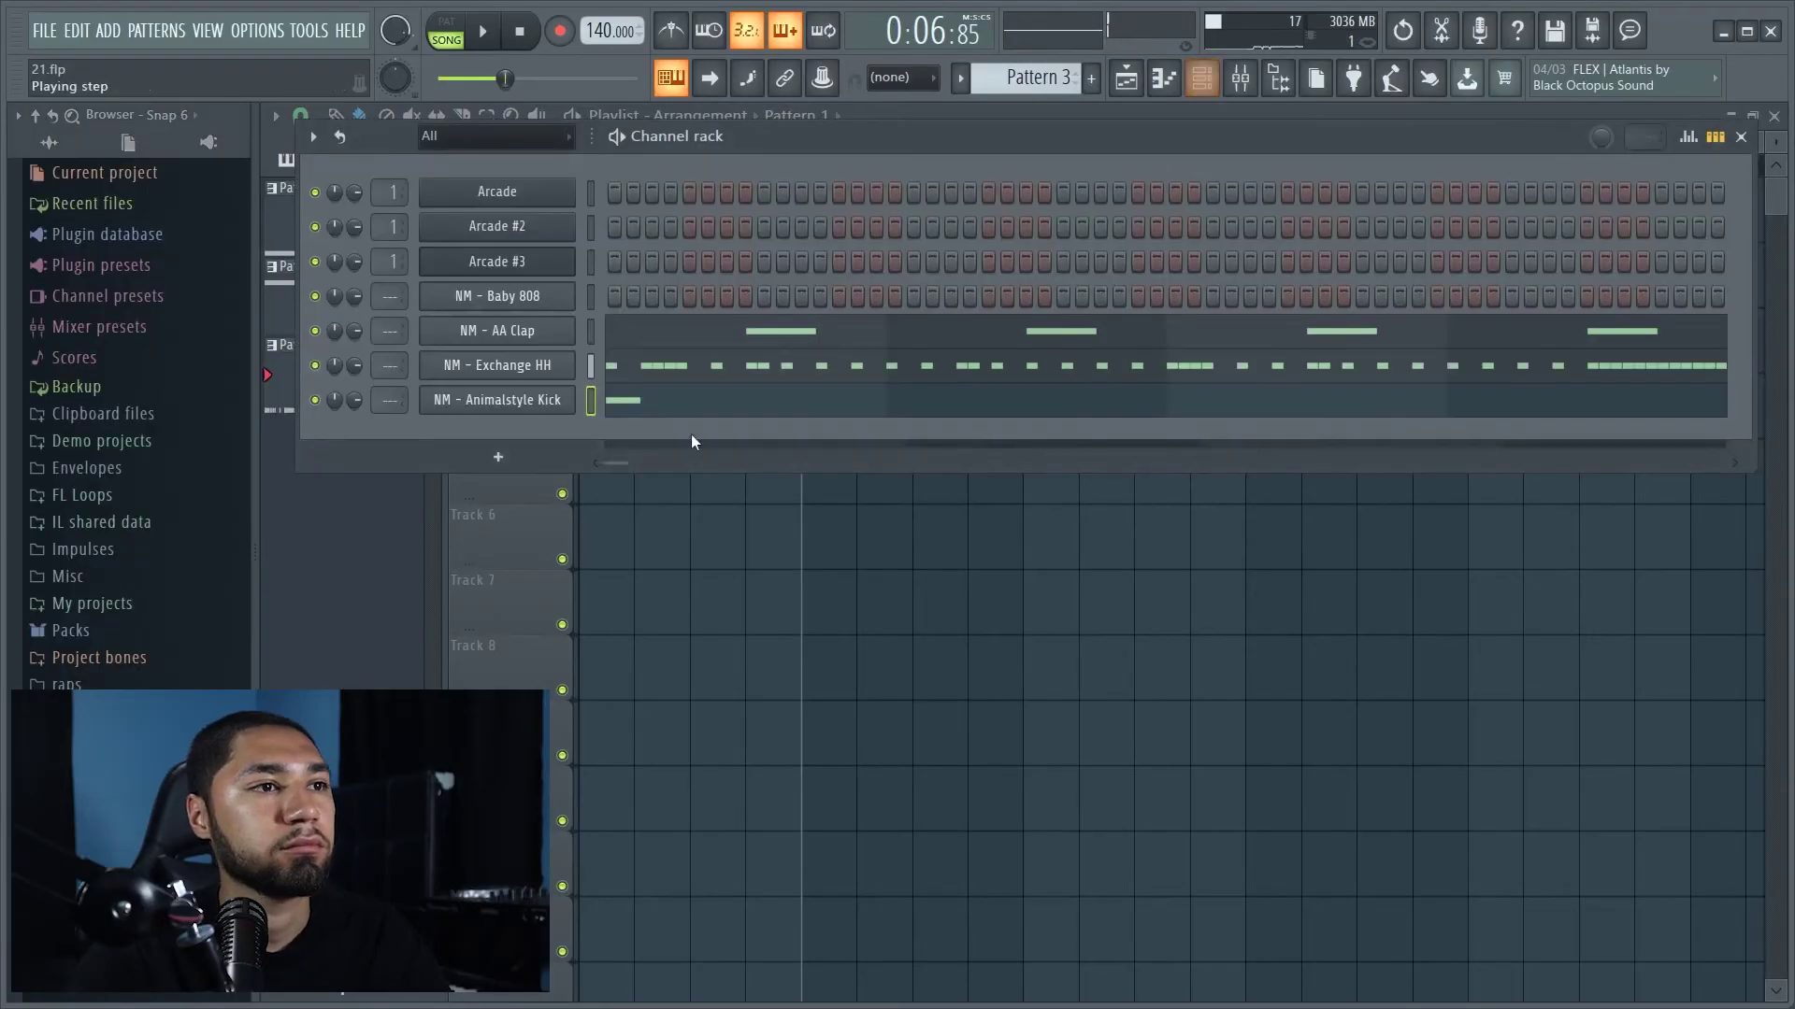
# Open the NM - Animalstyle Kick channel in the piano roll and audition the loop
pyautogui.rightClick(570, 400)
pyautogui.press('Escape')
pyautogui.rightClick(570, 400)
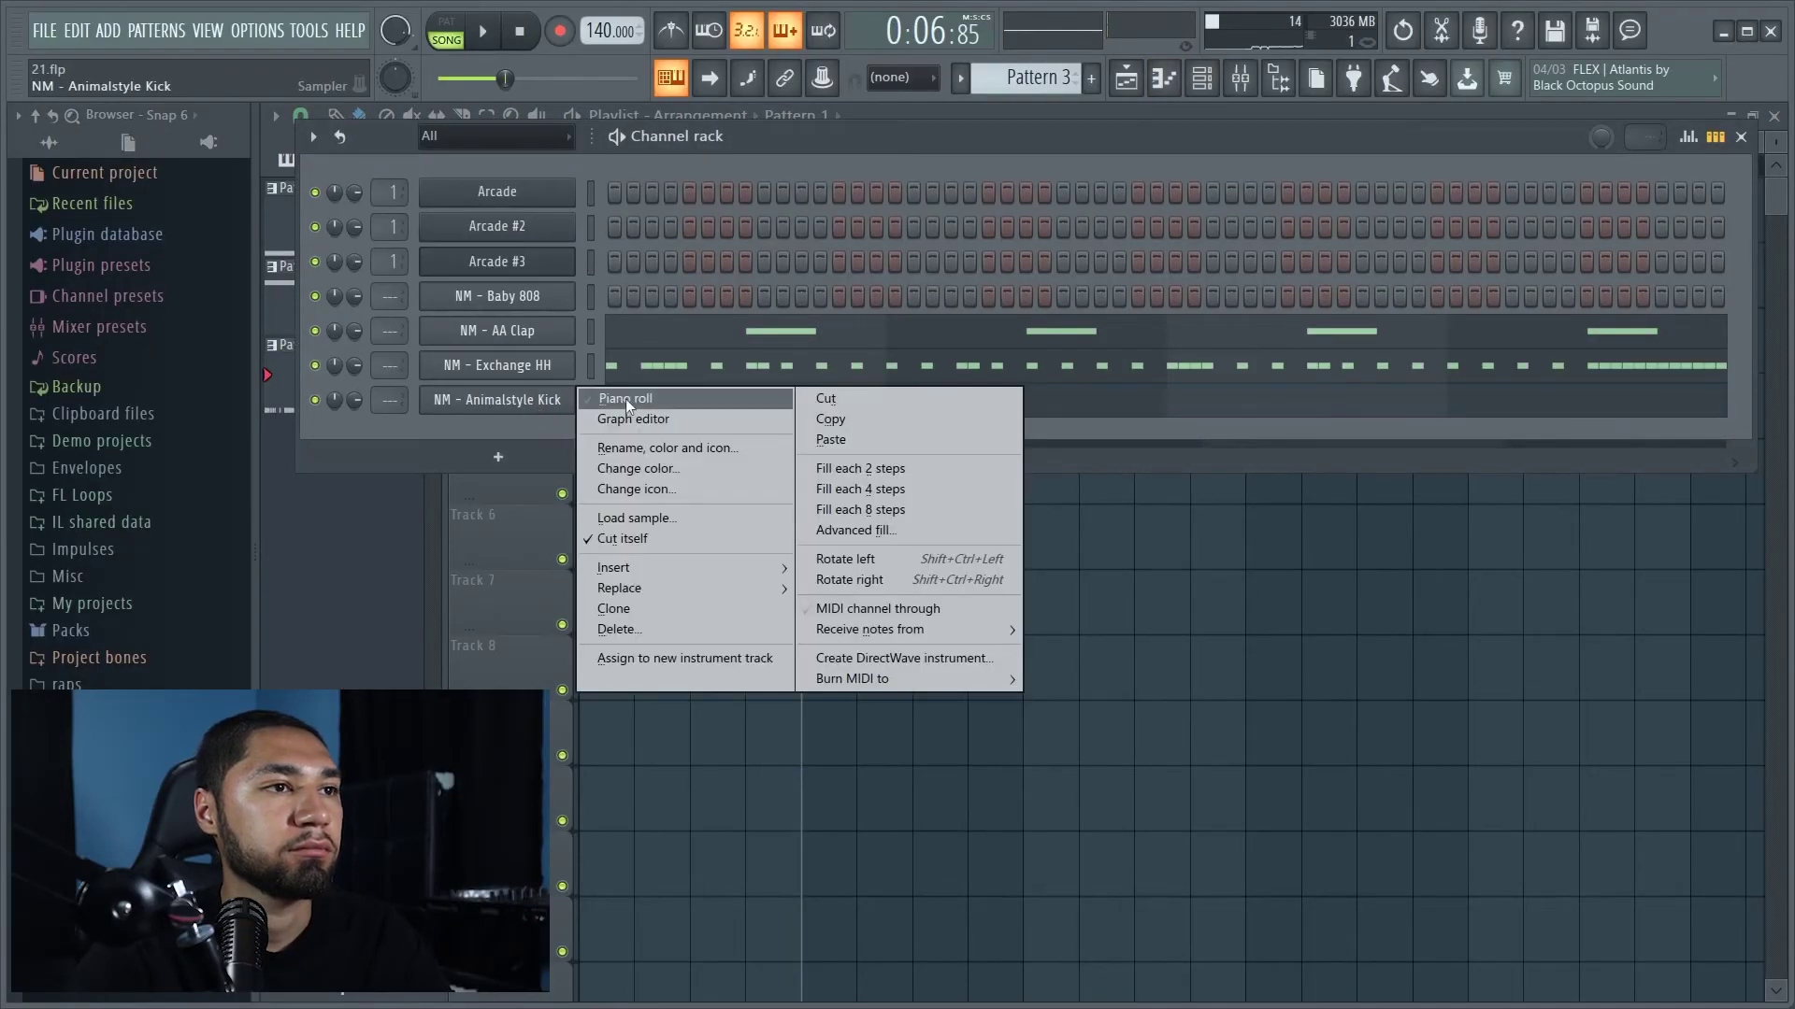
pyautogui.click(626, 399)
pyautogui.press('space')
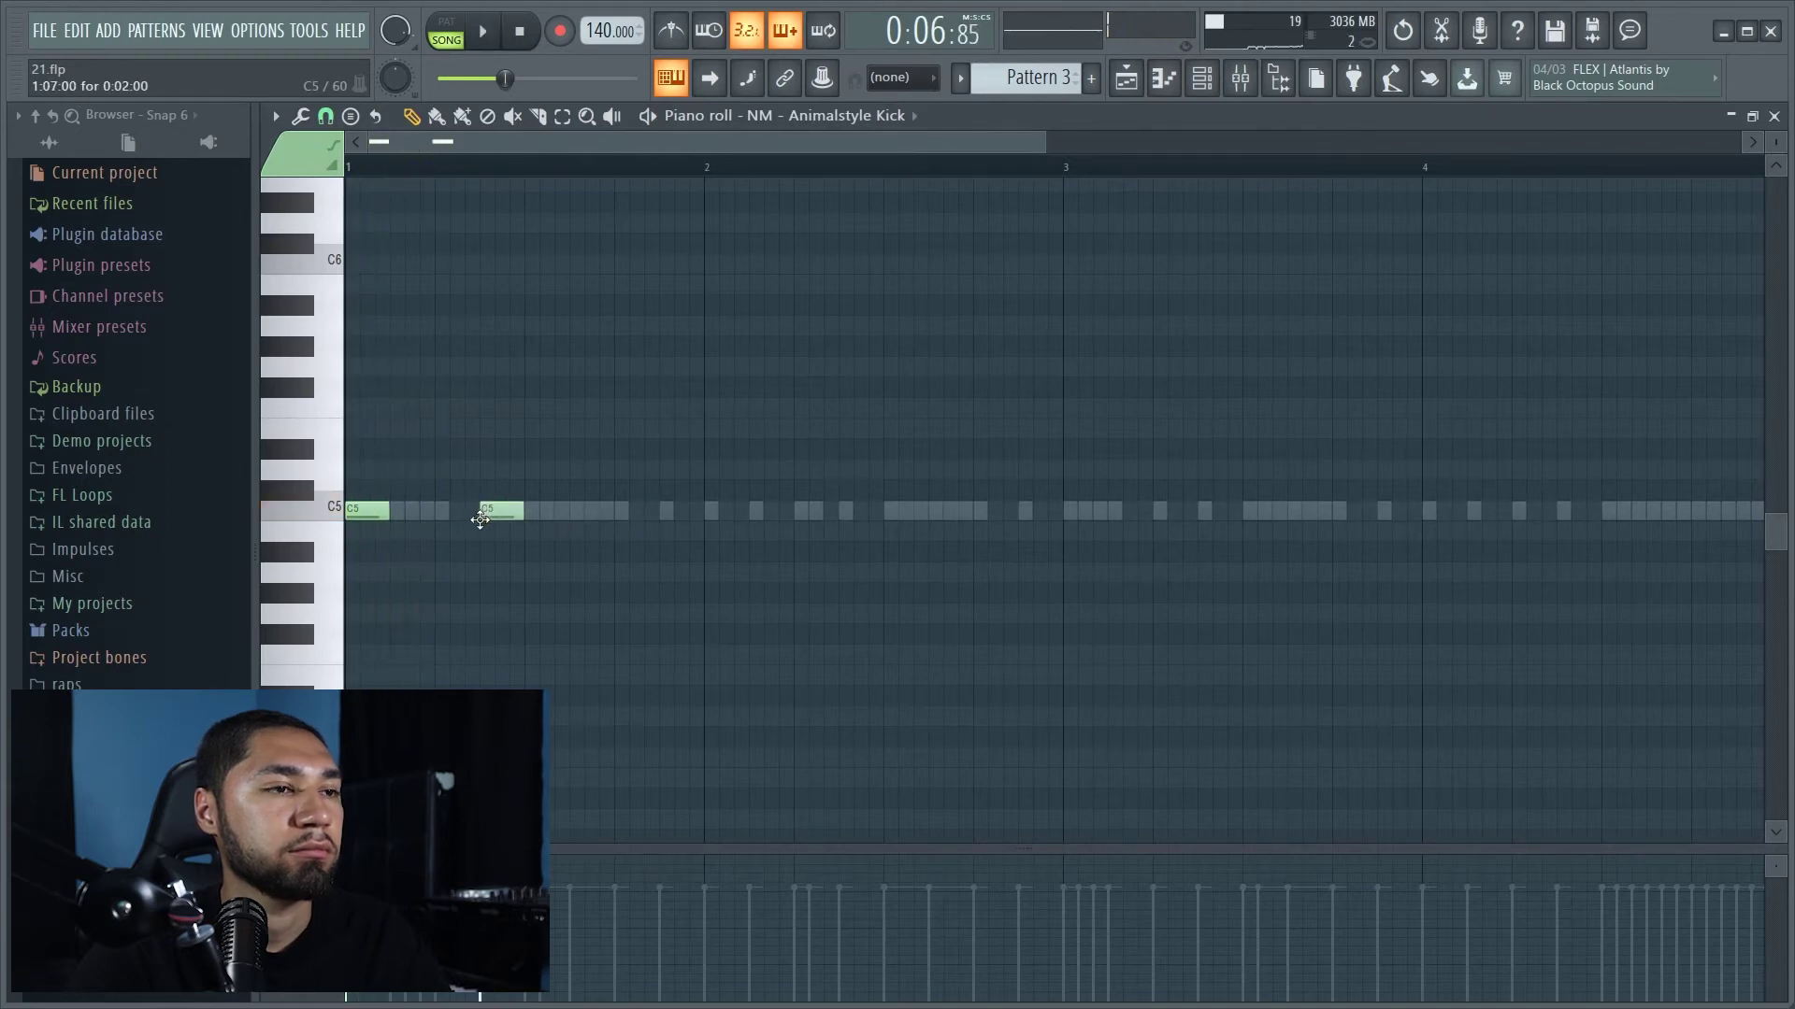
pyautogui.press('space')
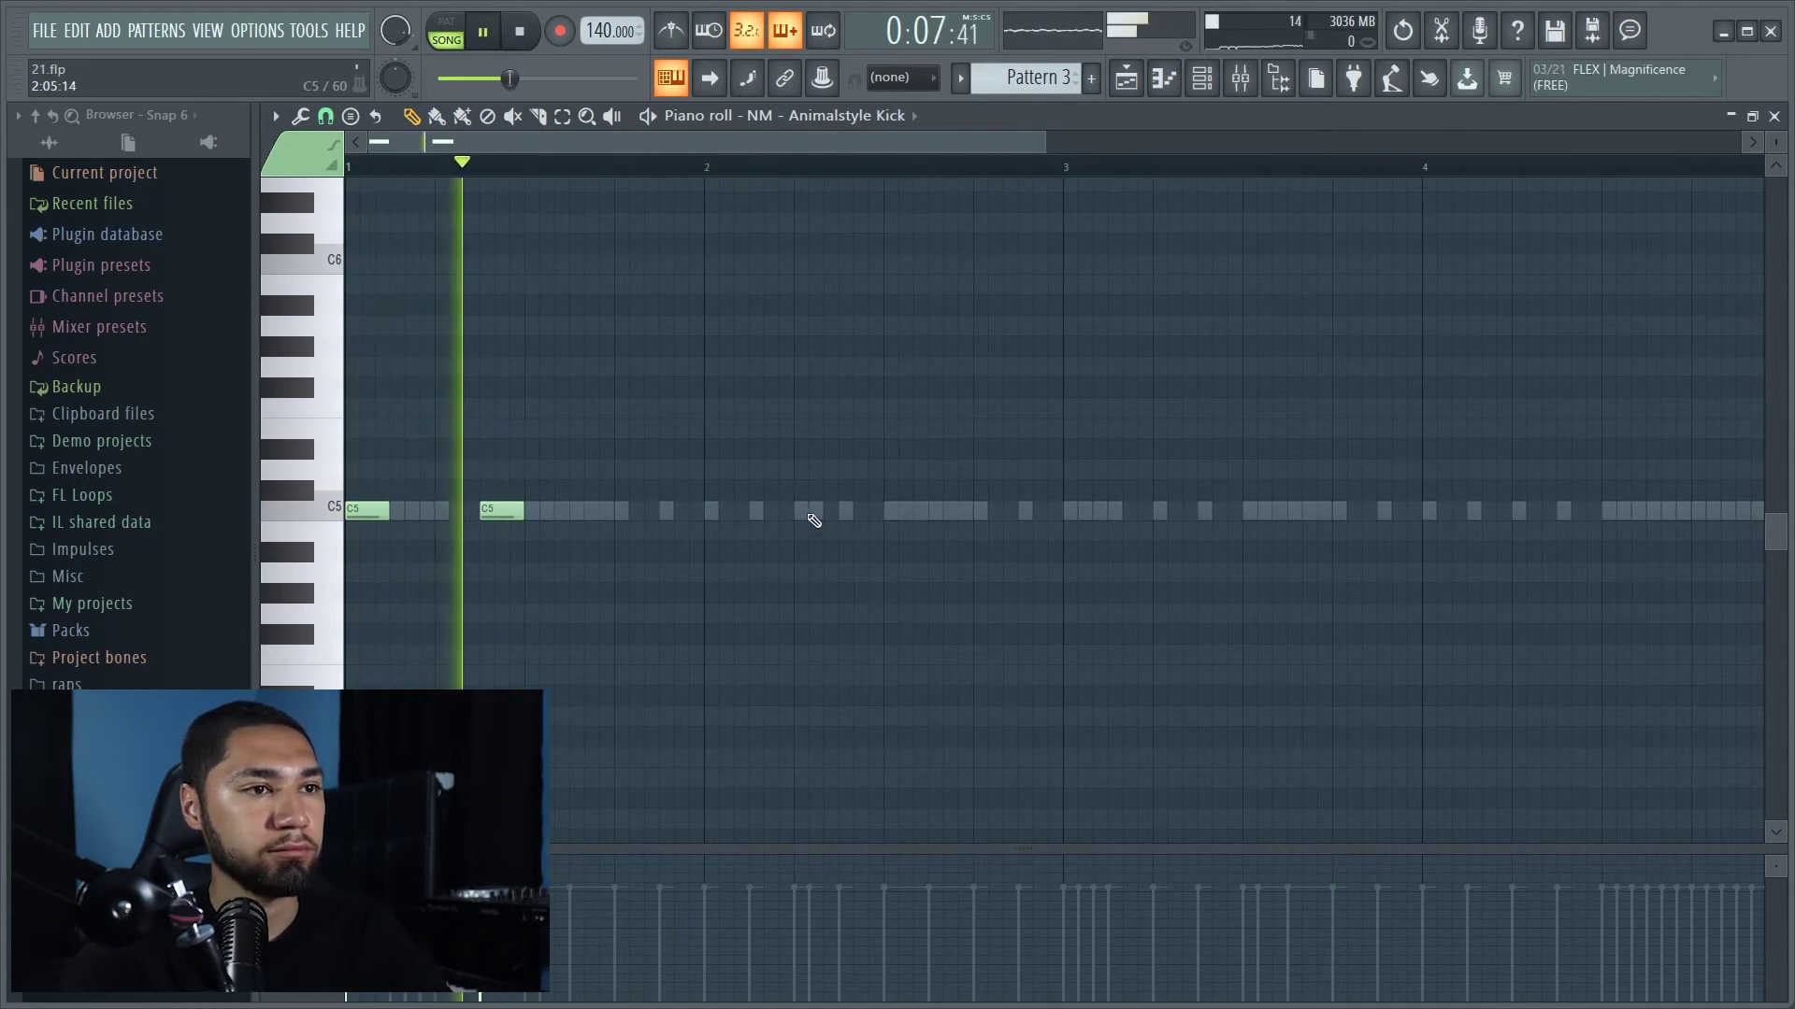
# Draw C5 kick notes through bars 1 and 2
pyautogui.click(806, 510)
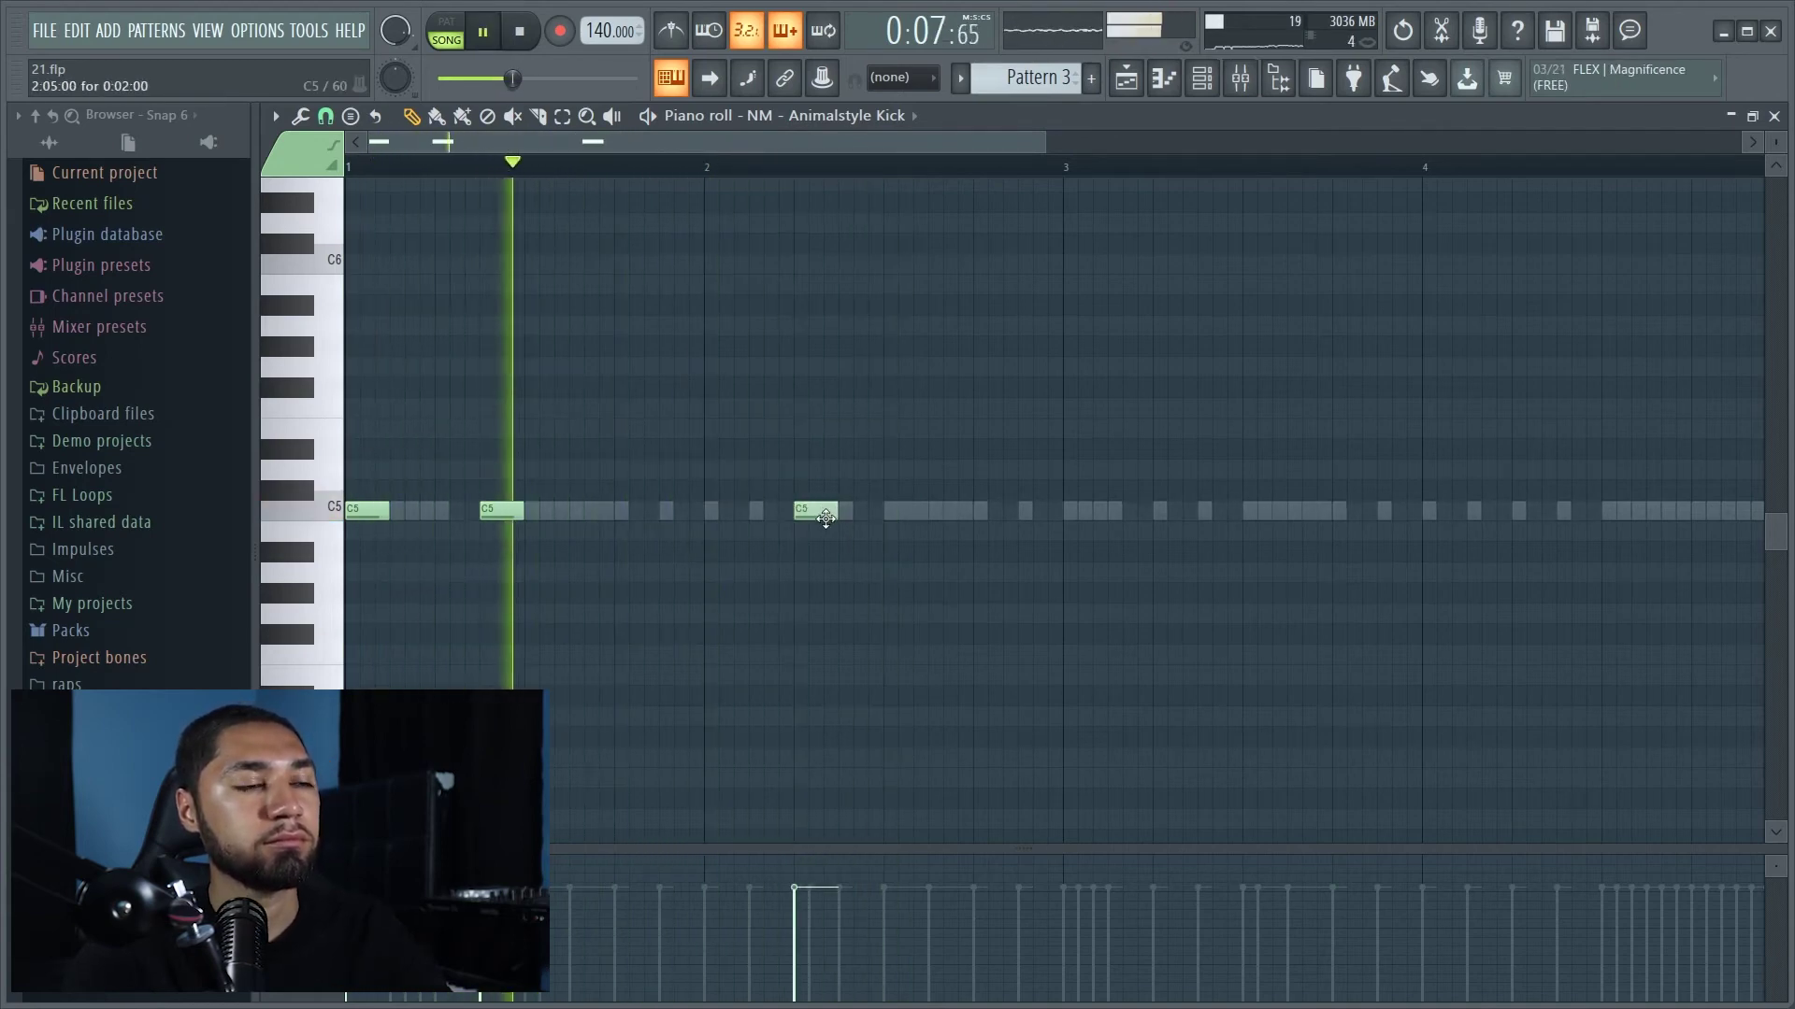
pyautogui.press('space')
pyautogui.click(926, 511)
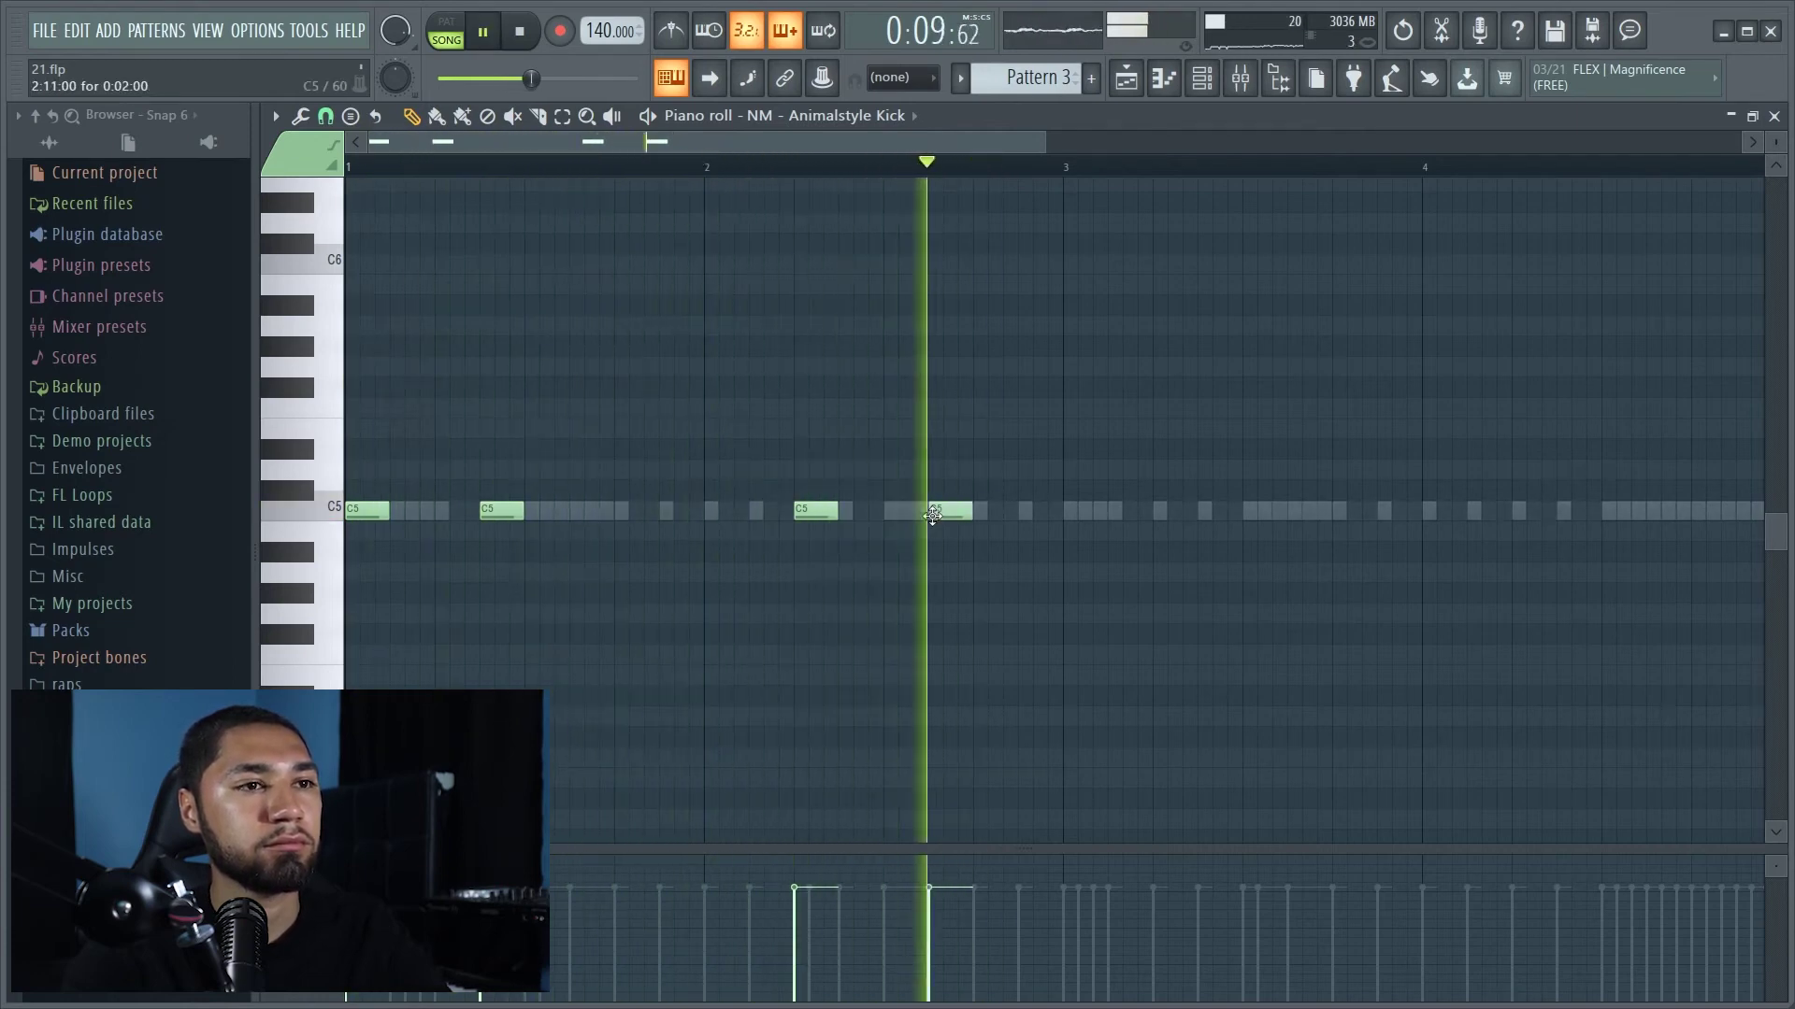
pyautogui.click(1073, 510)
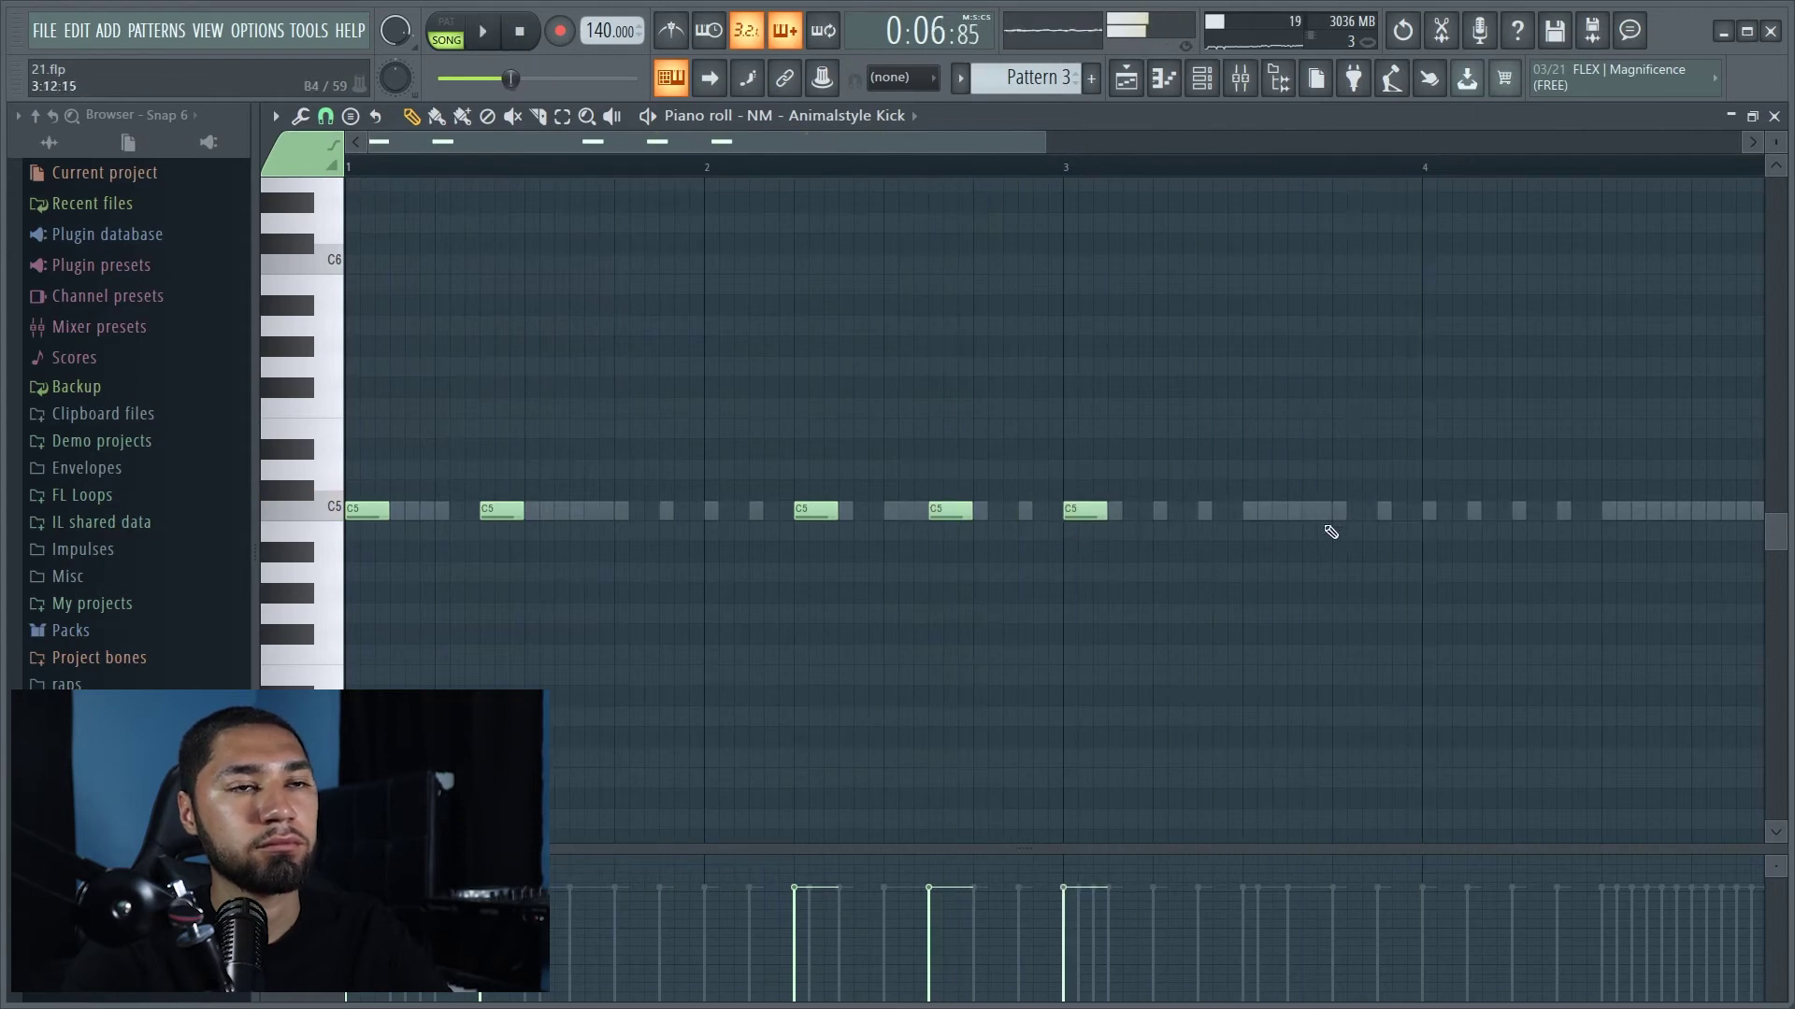
pyautogui.scroll(-1, 1122, 519)
pyautogui.click(977, 511)
# Move one kick note to bar 2.875 and add full-length C5 kicks in bar 4
pyautogui.moveTo(1095, 526); pyautogui.dragTo(930, 512)
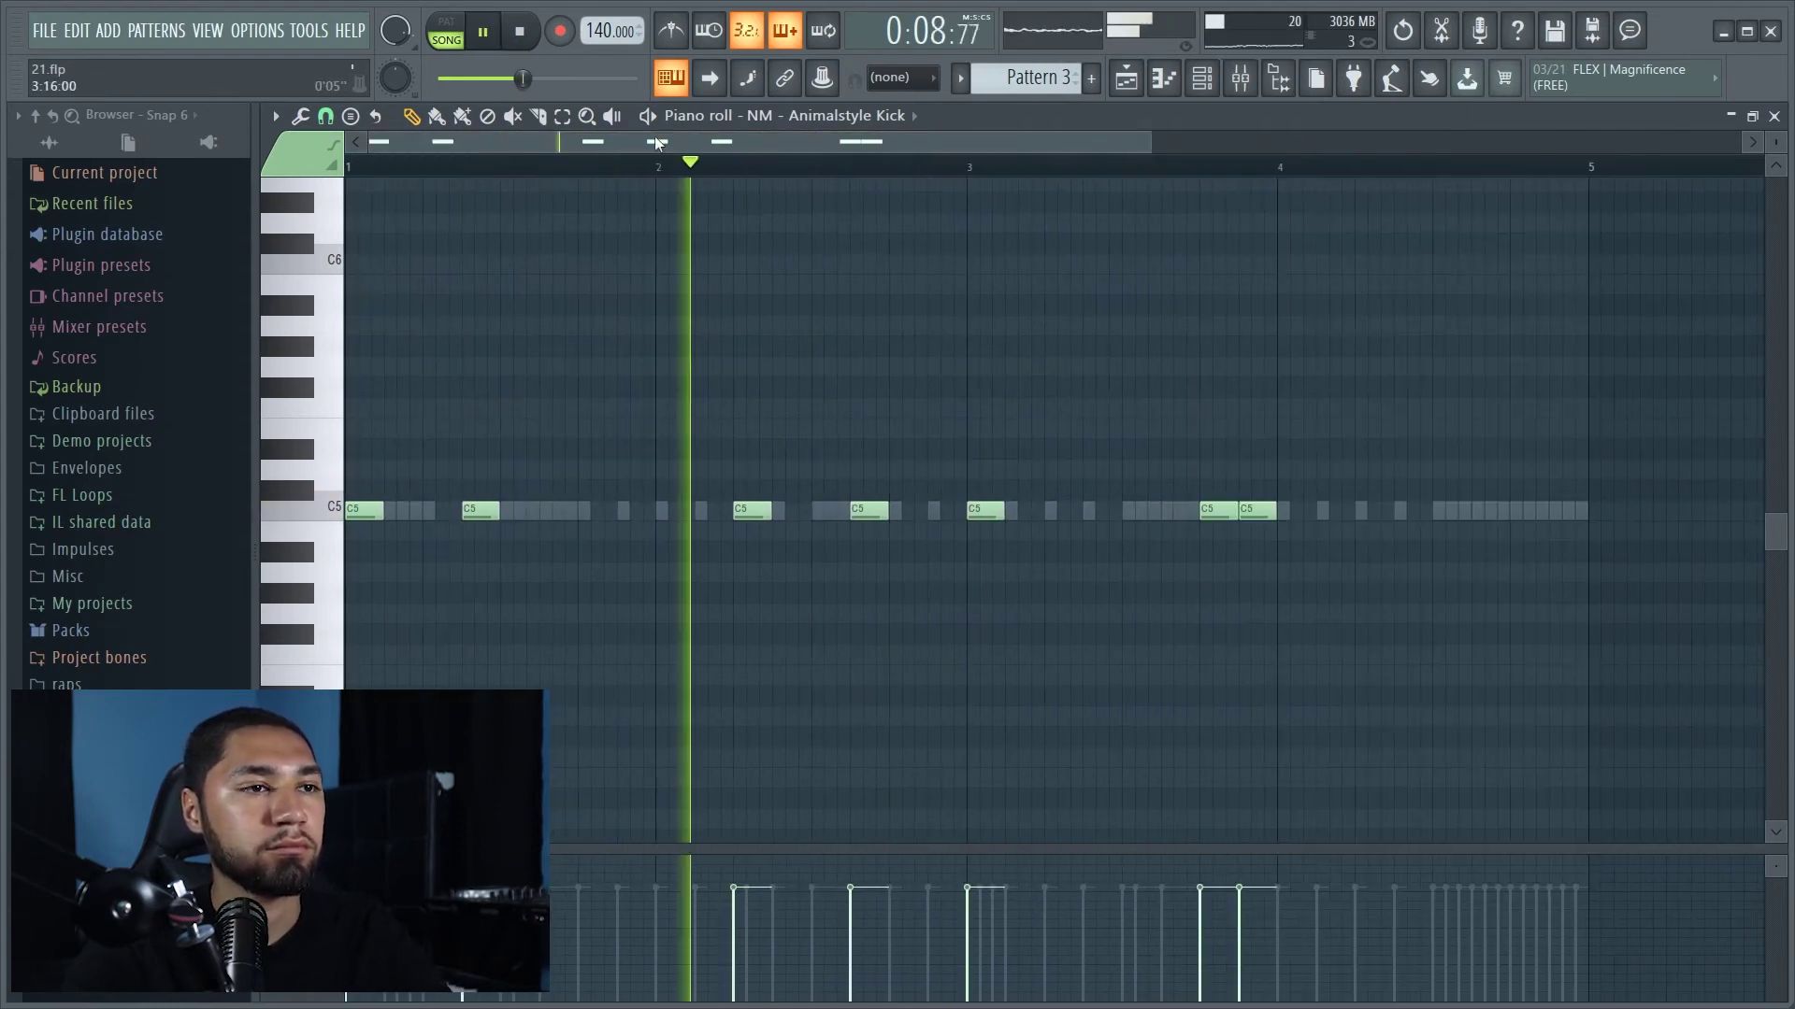
pyautogui.press('space')
pyautogui.press('space')
pyautogui.click(1374, 511)
pyautogui.click(1490, 511)
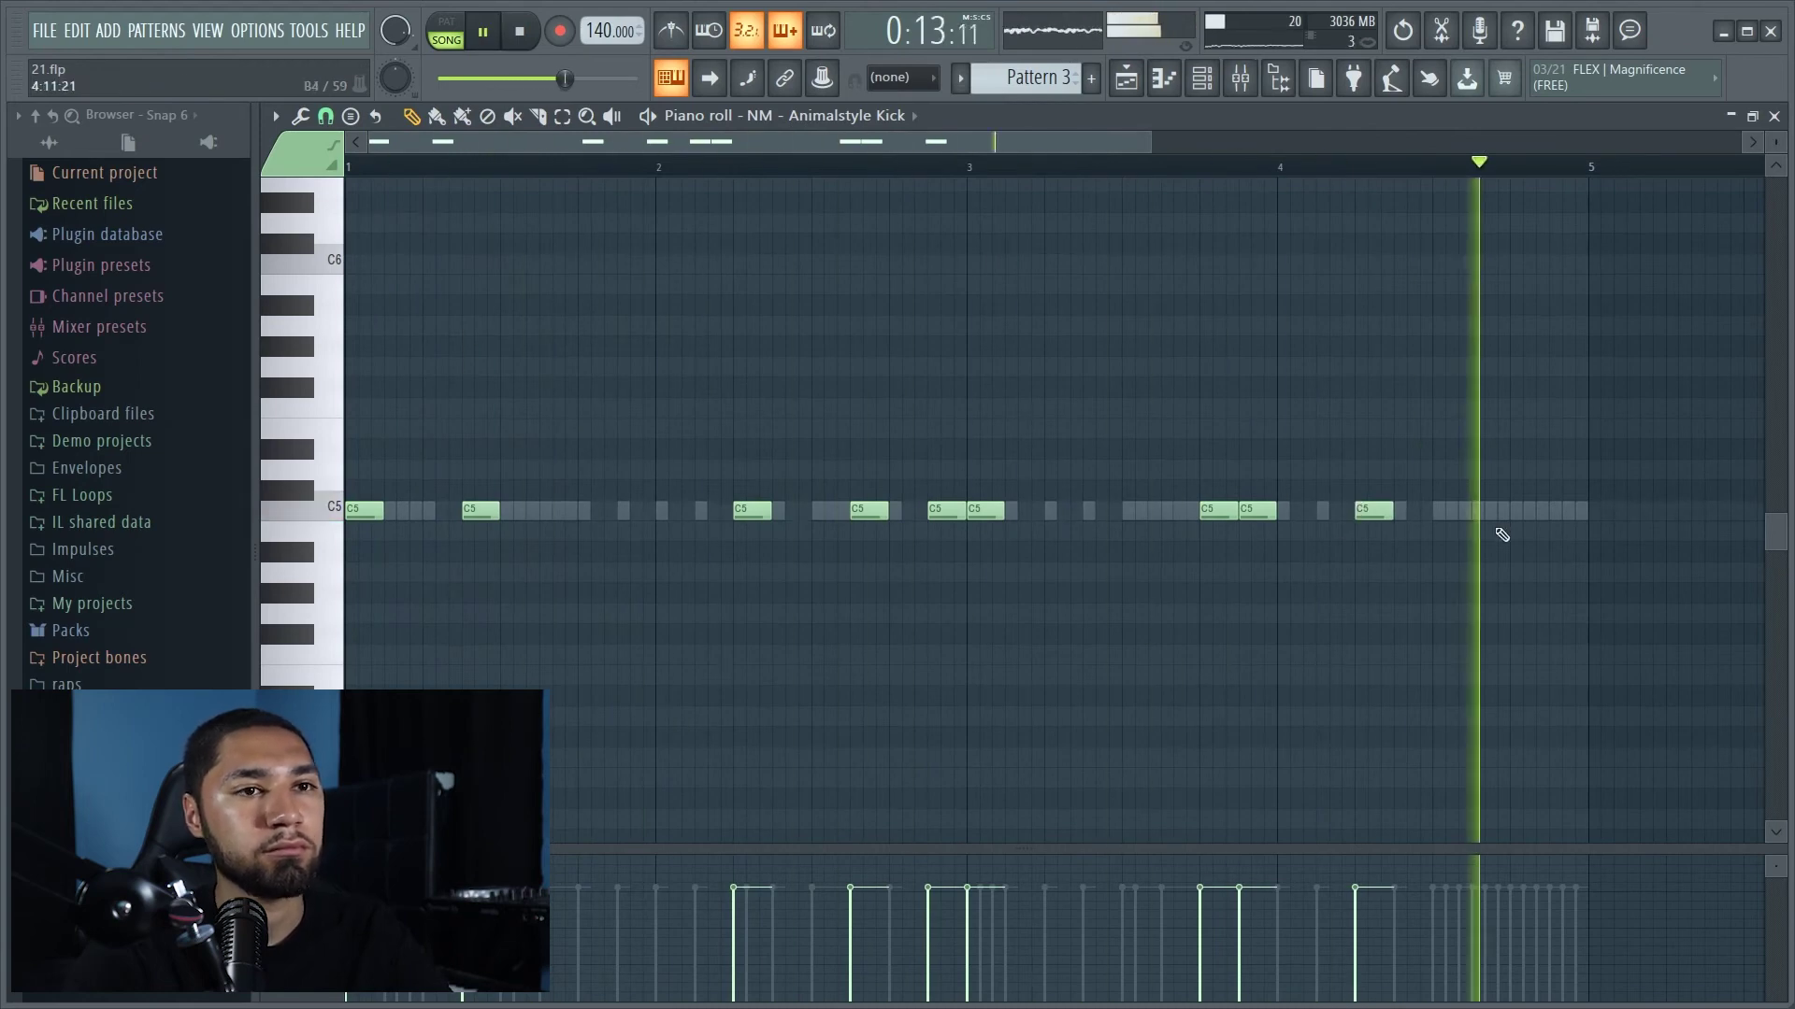
pyautogui.click(1566, 511)
pyautogui.click(1557, 510)
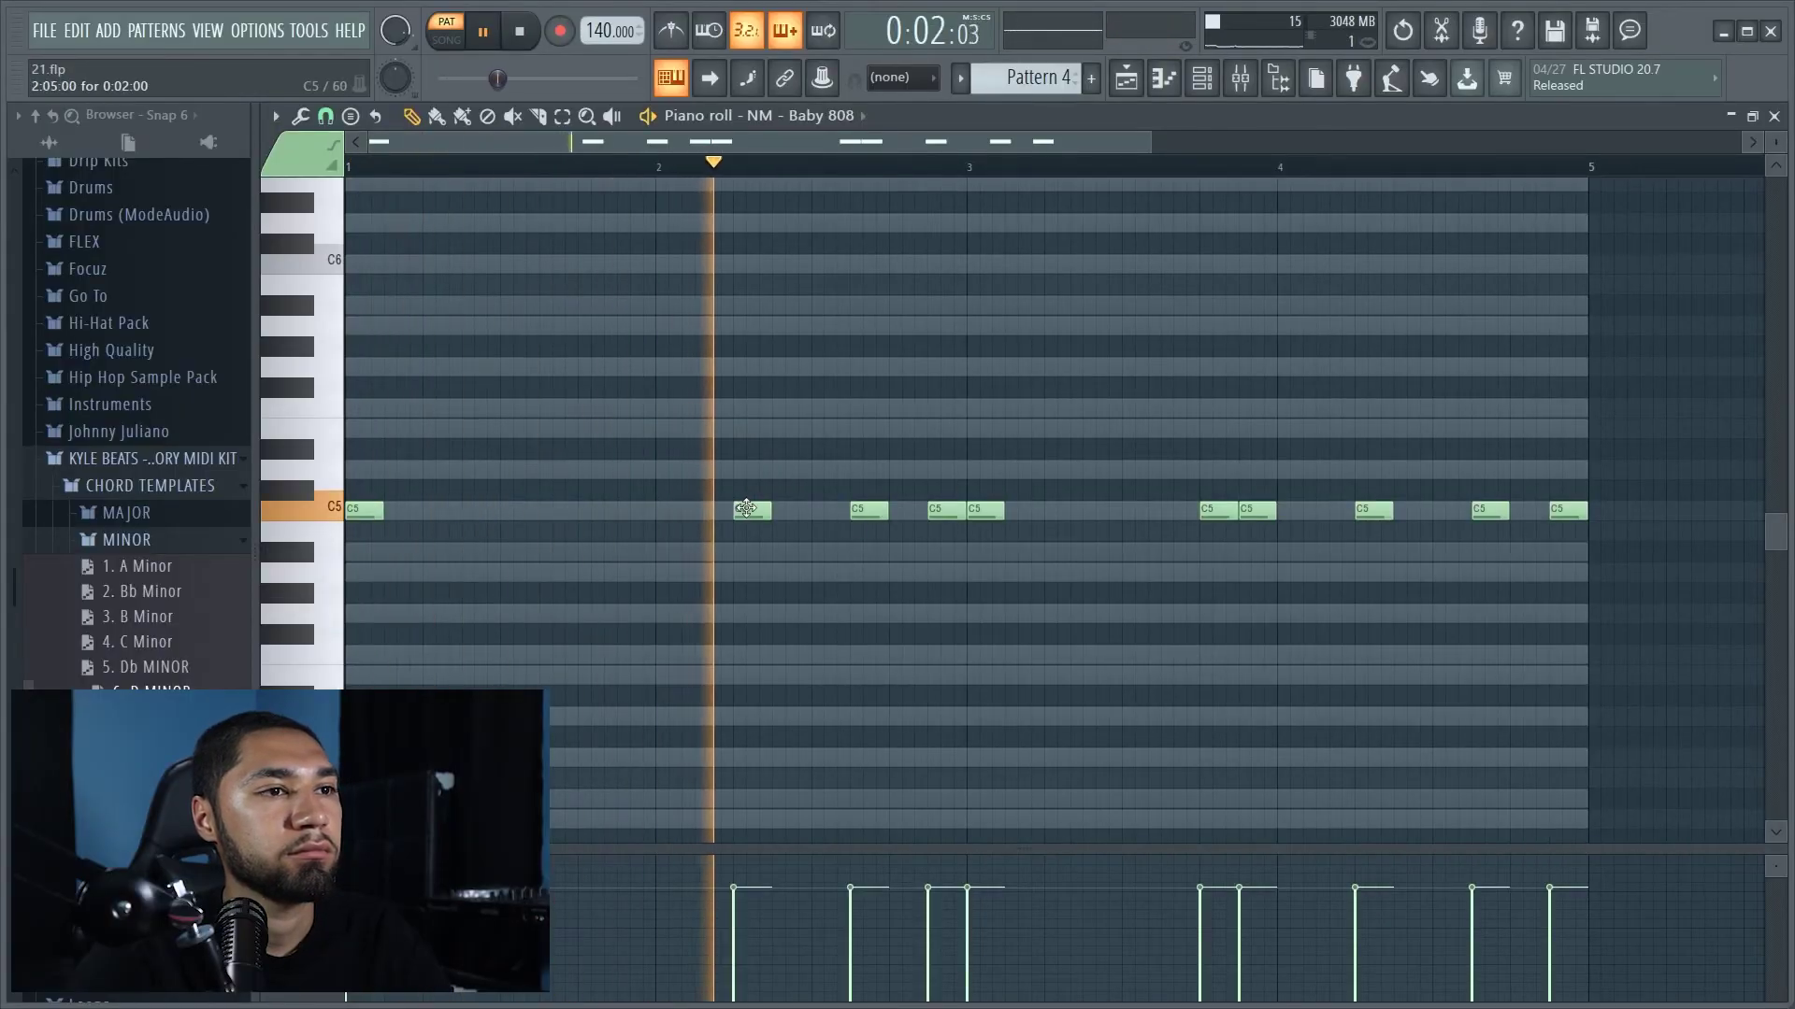
# Stop playback and move the Pattern 4 clip up onto Track 4 in the Playlist
pyautogui.press('space')
pyautogui.click(1127, 82)
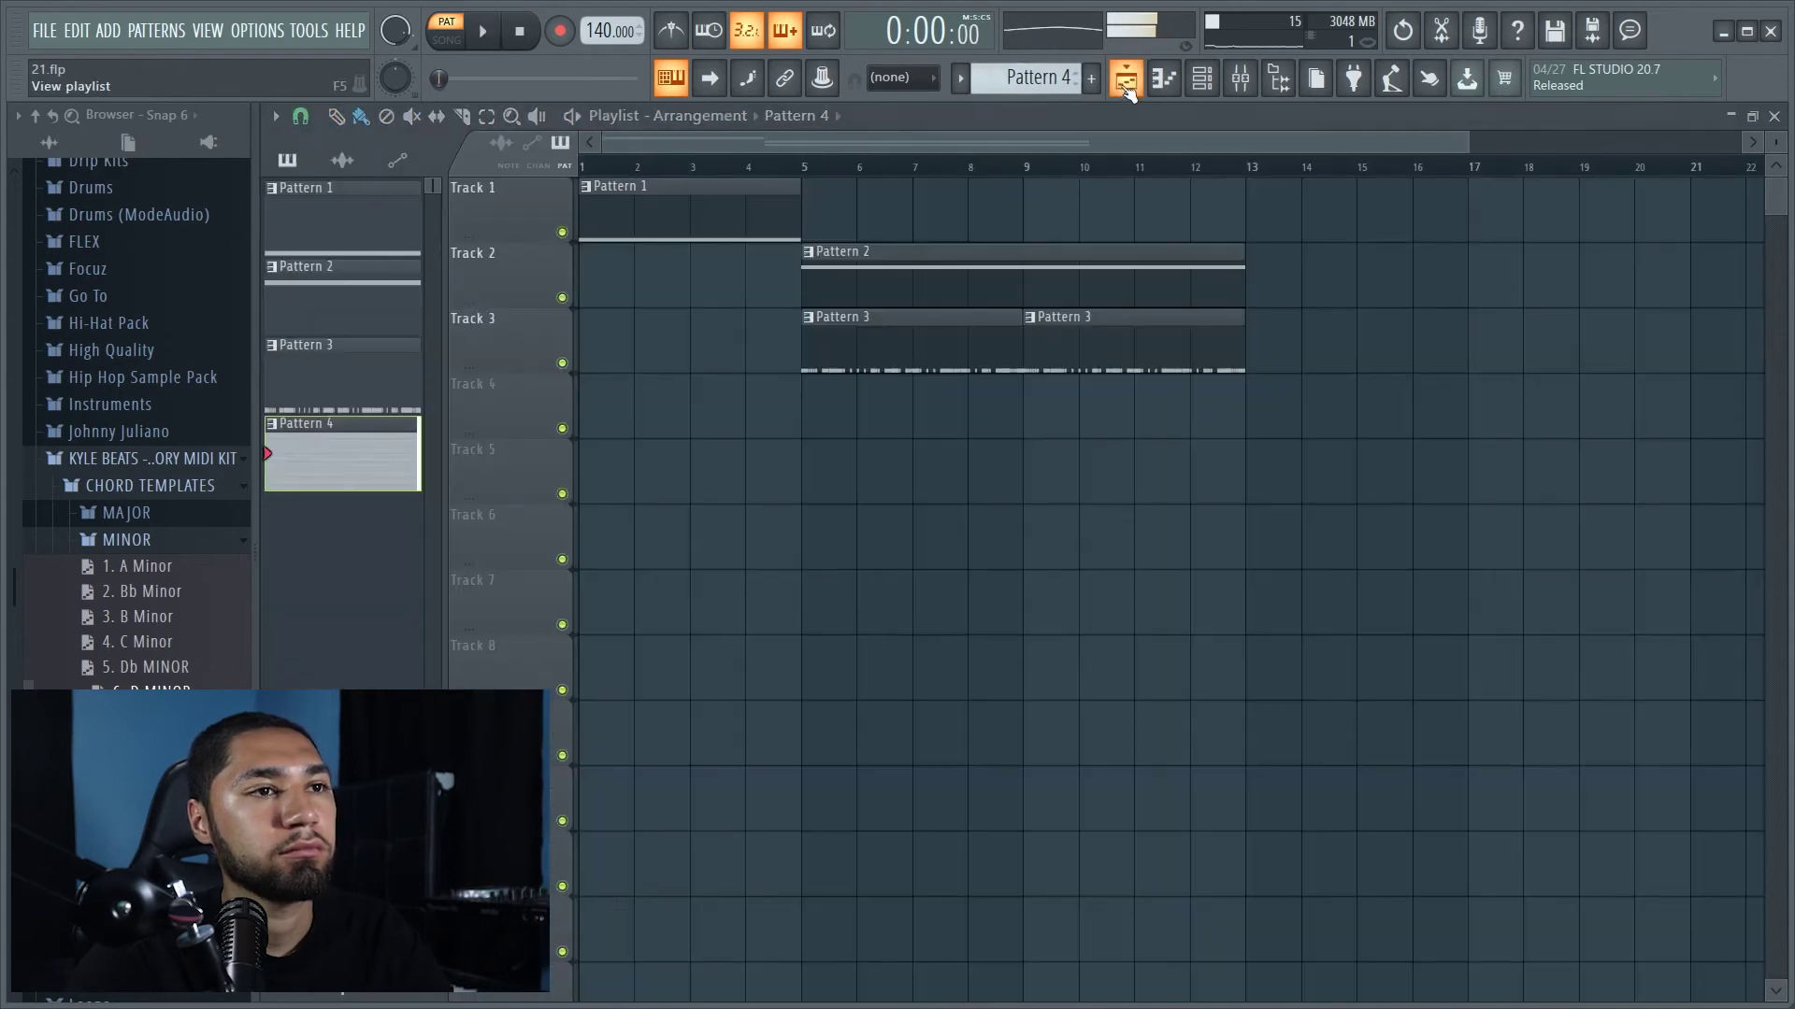
pyautogui.moveTo(865, 476); pyautogui.dragTo(845, 397)
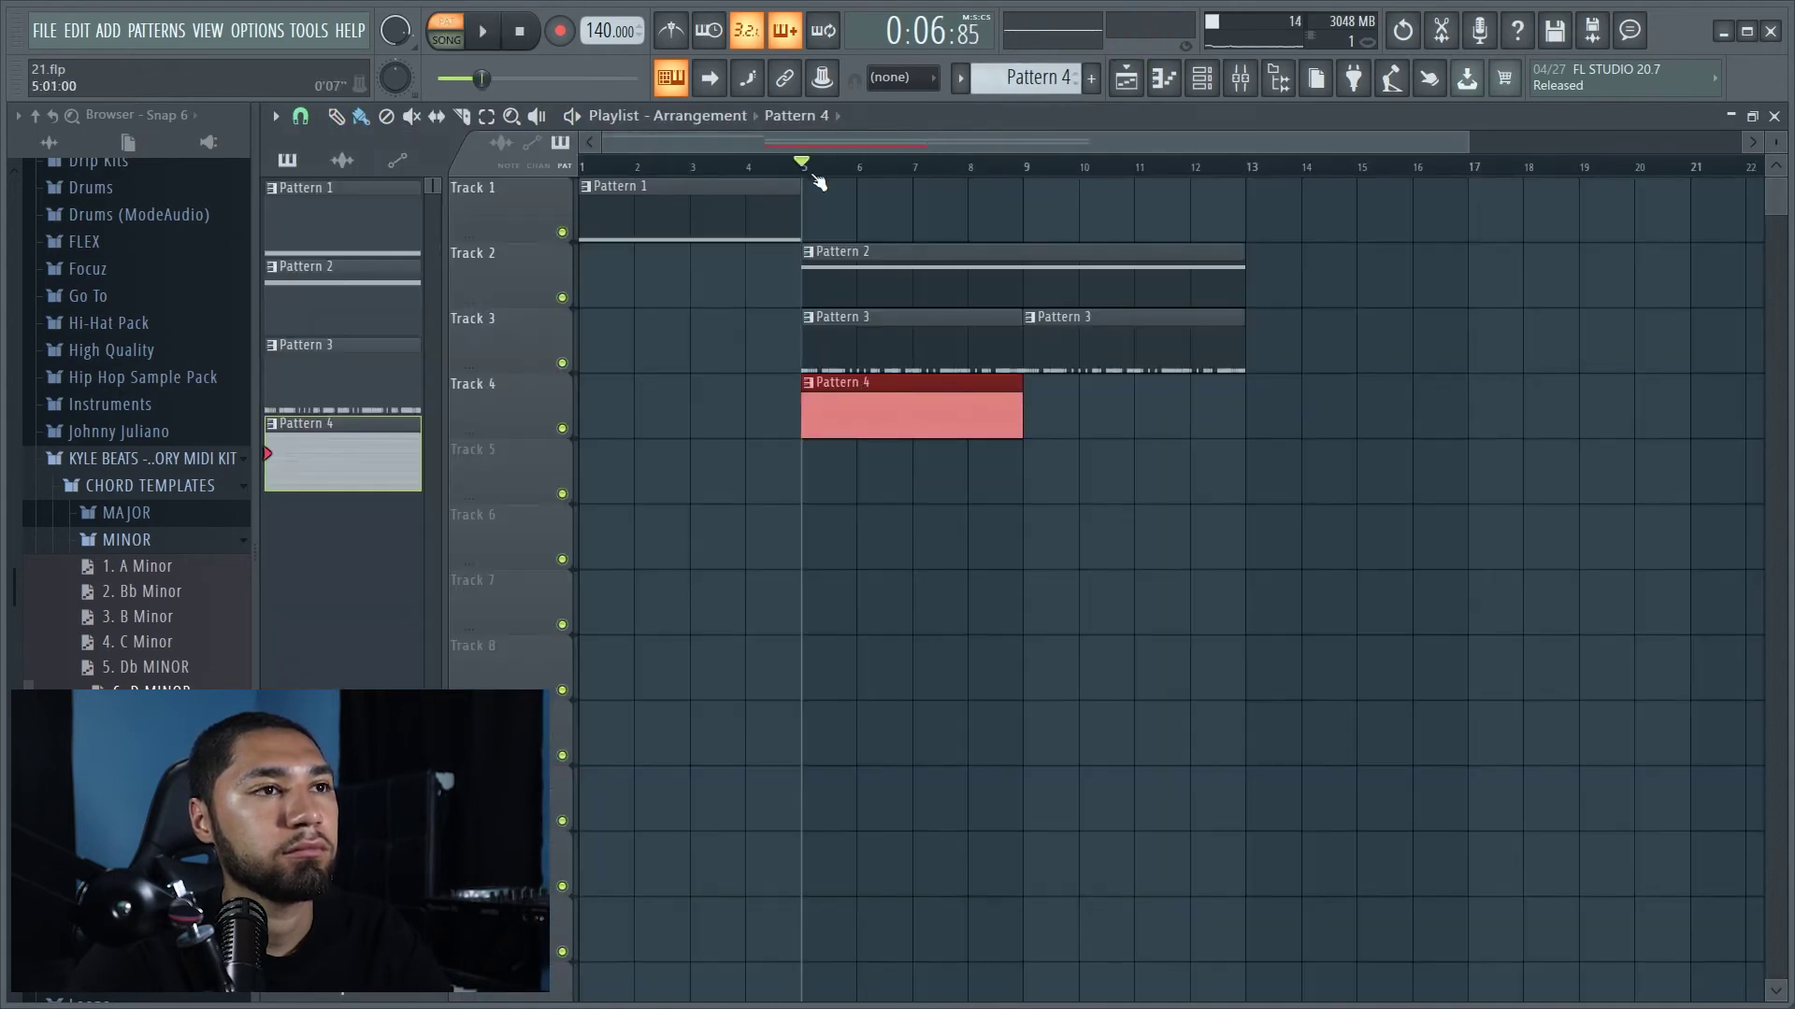
# Open the Baby 808 piano roll from the Channel rack and raise one note to D5
pyautogui.press('F6')
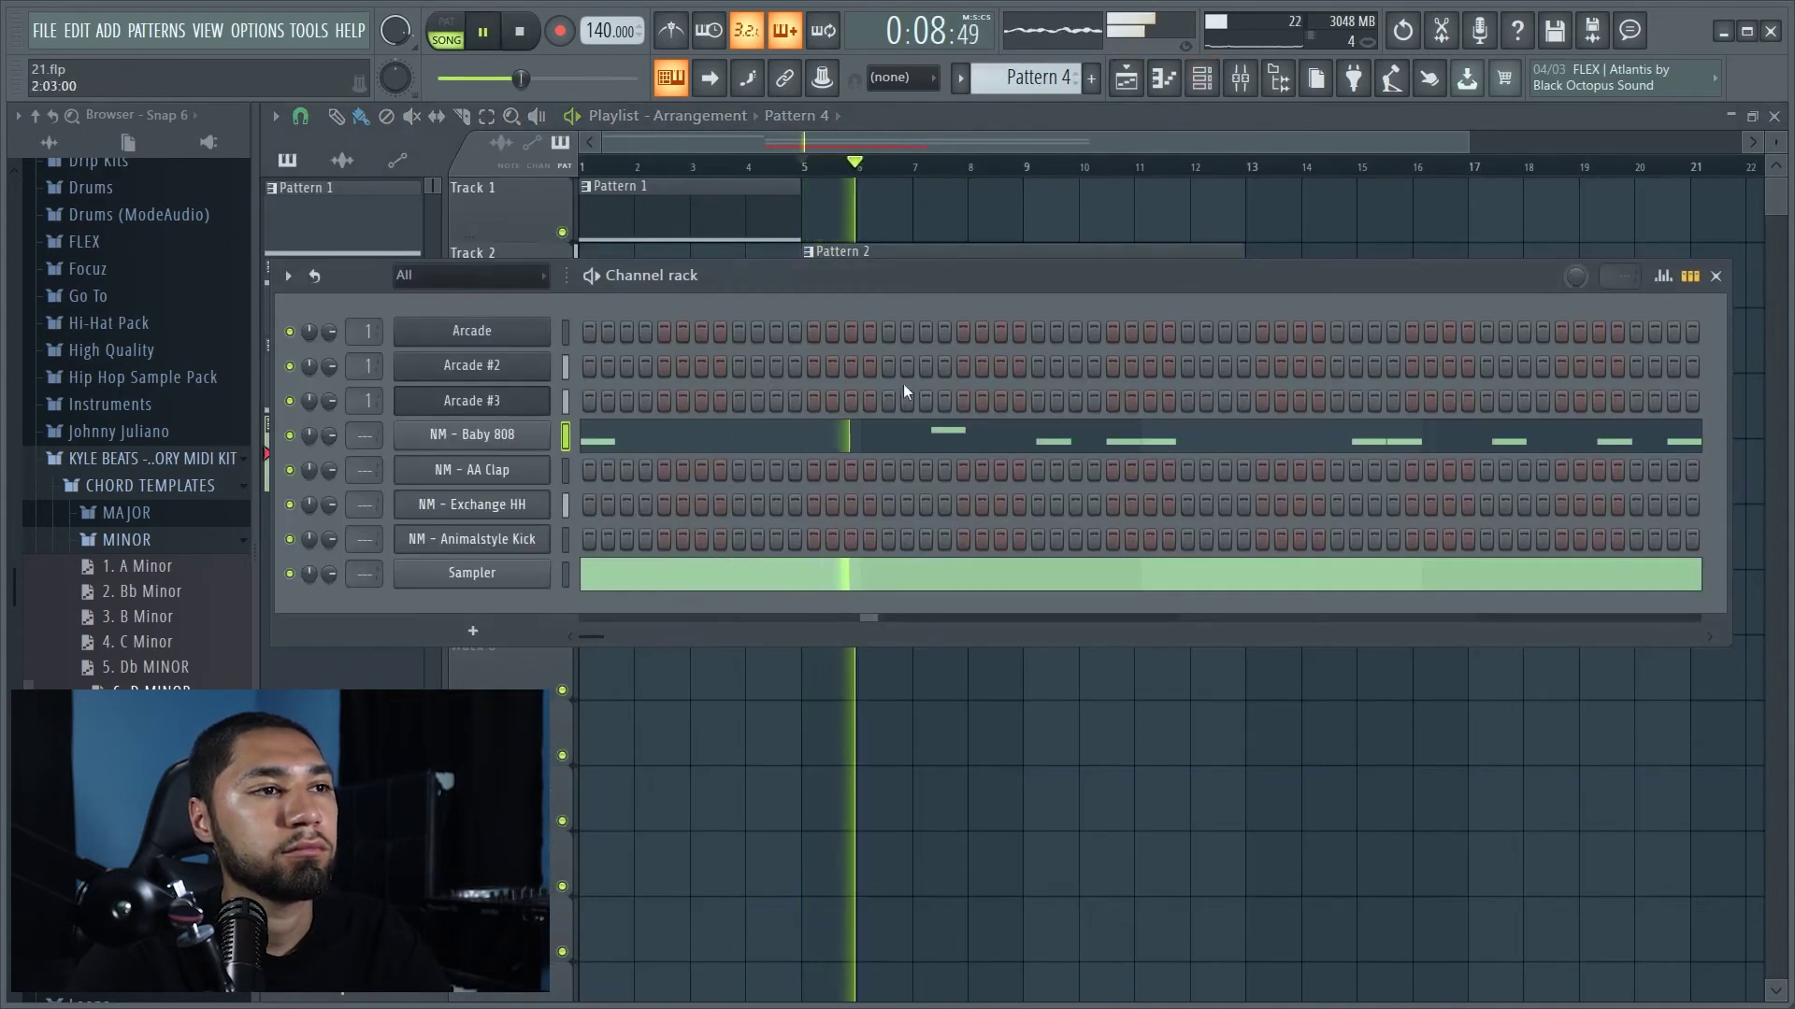
pyautogui.rightClick(544, 434)
pyautogui.click(623, 431)
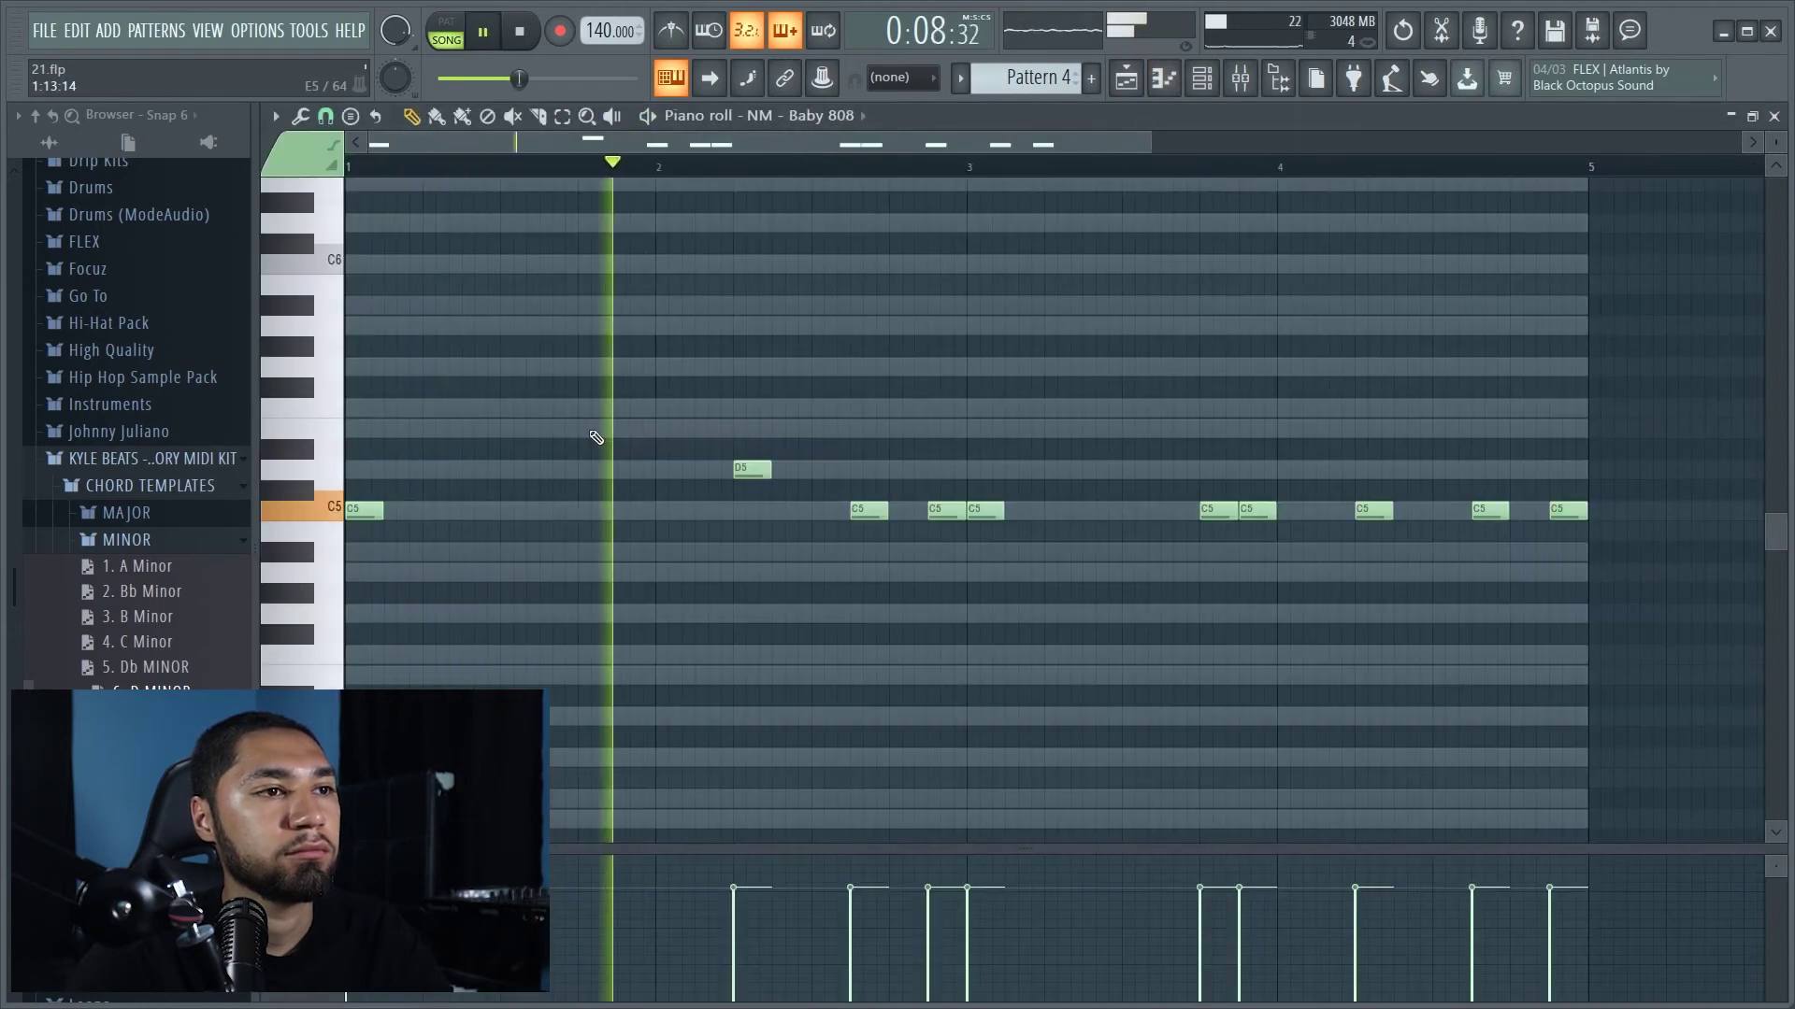
pyautogui.moveTo(870, 510); pyautogui.dragTo(871, 470)
pyautogui.press('space')
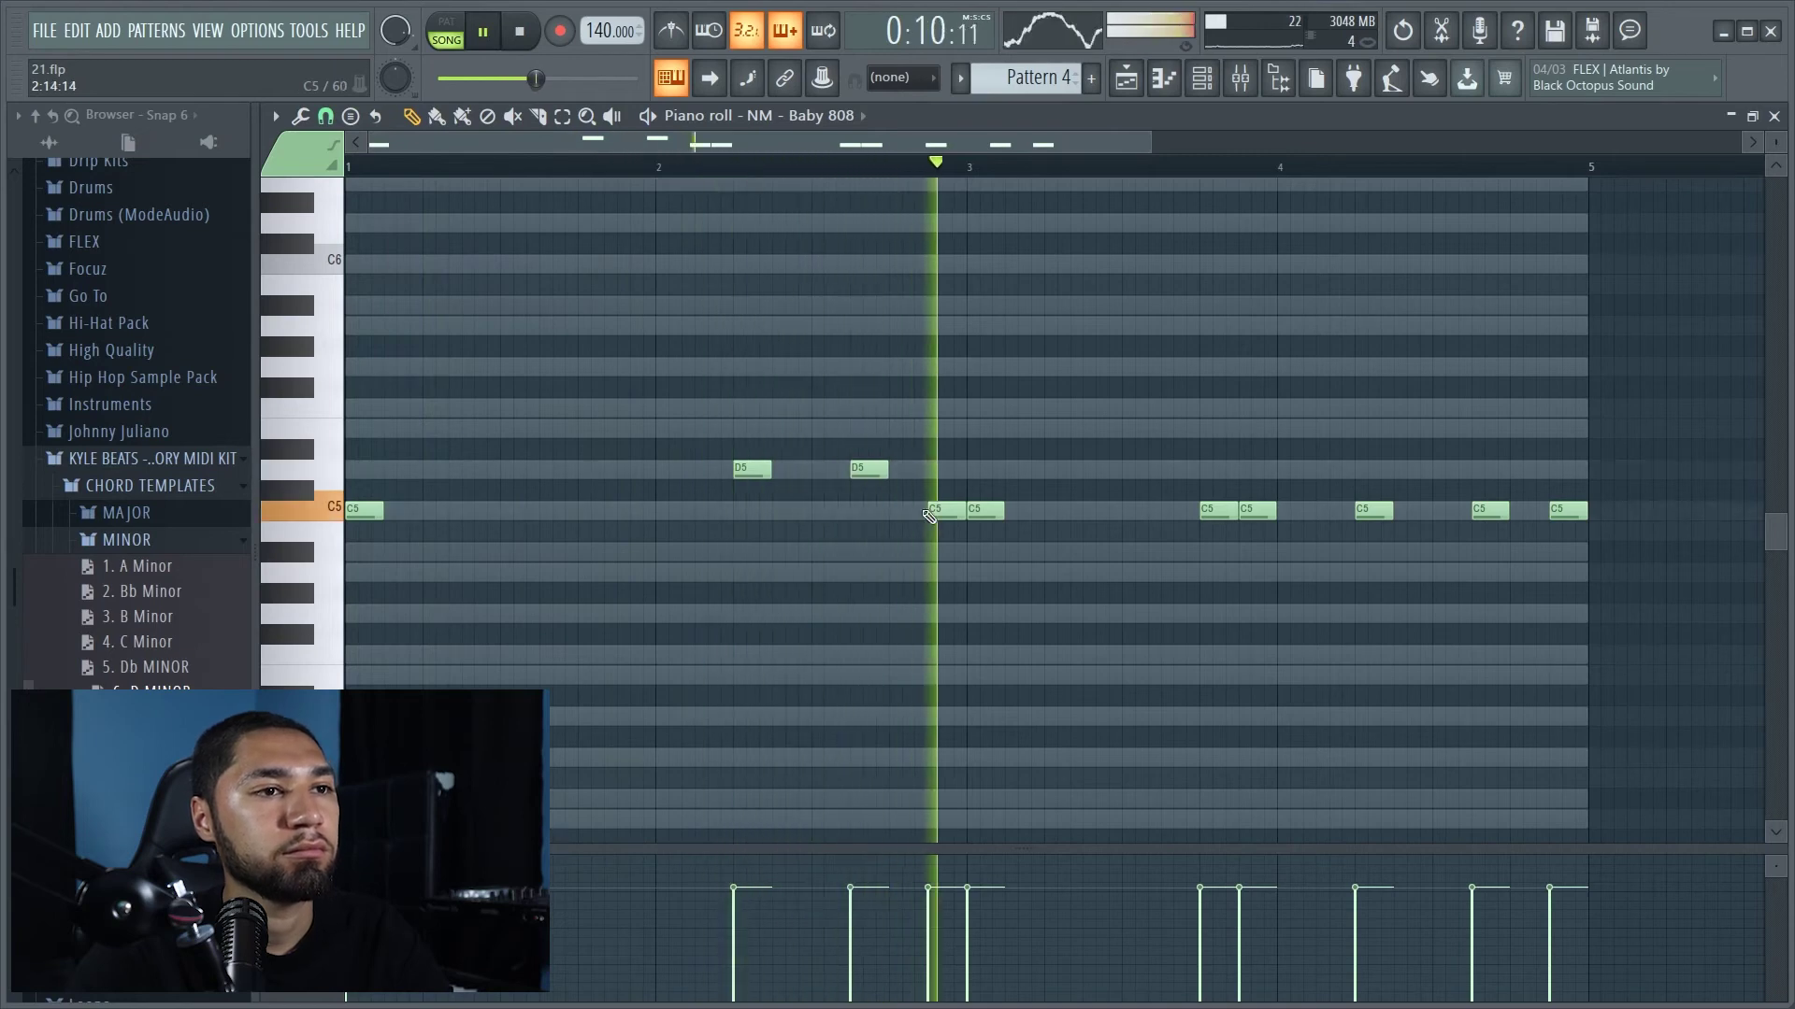
pyautogui.press('space')
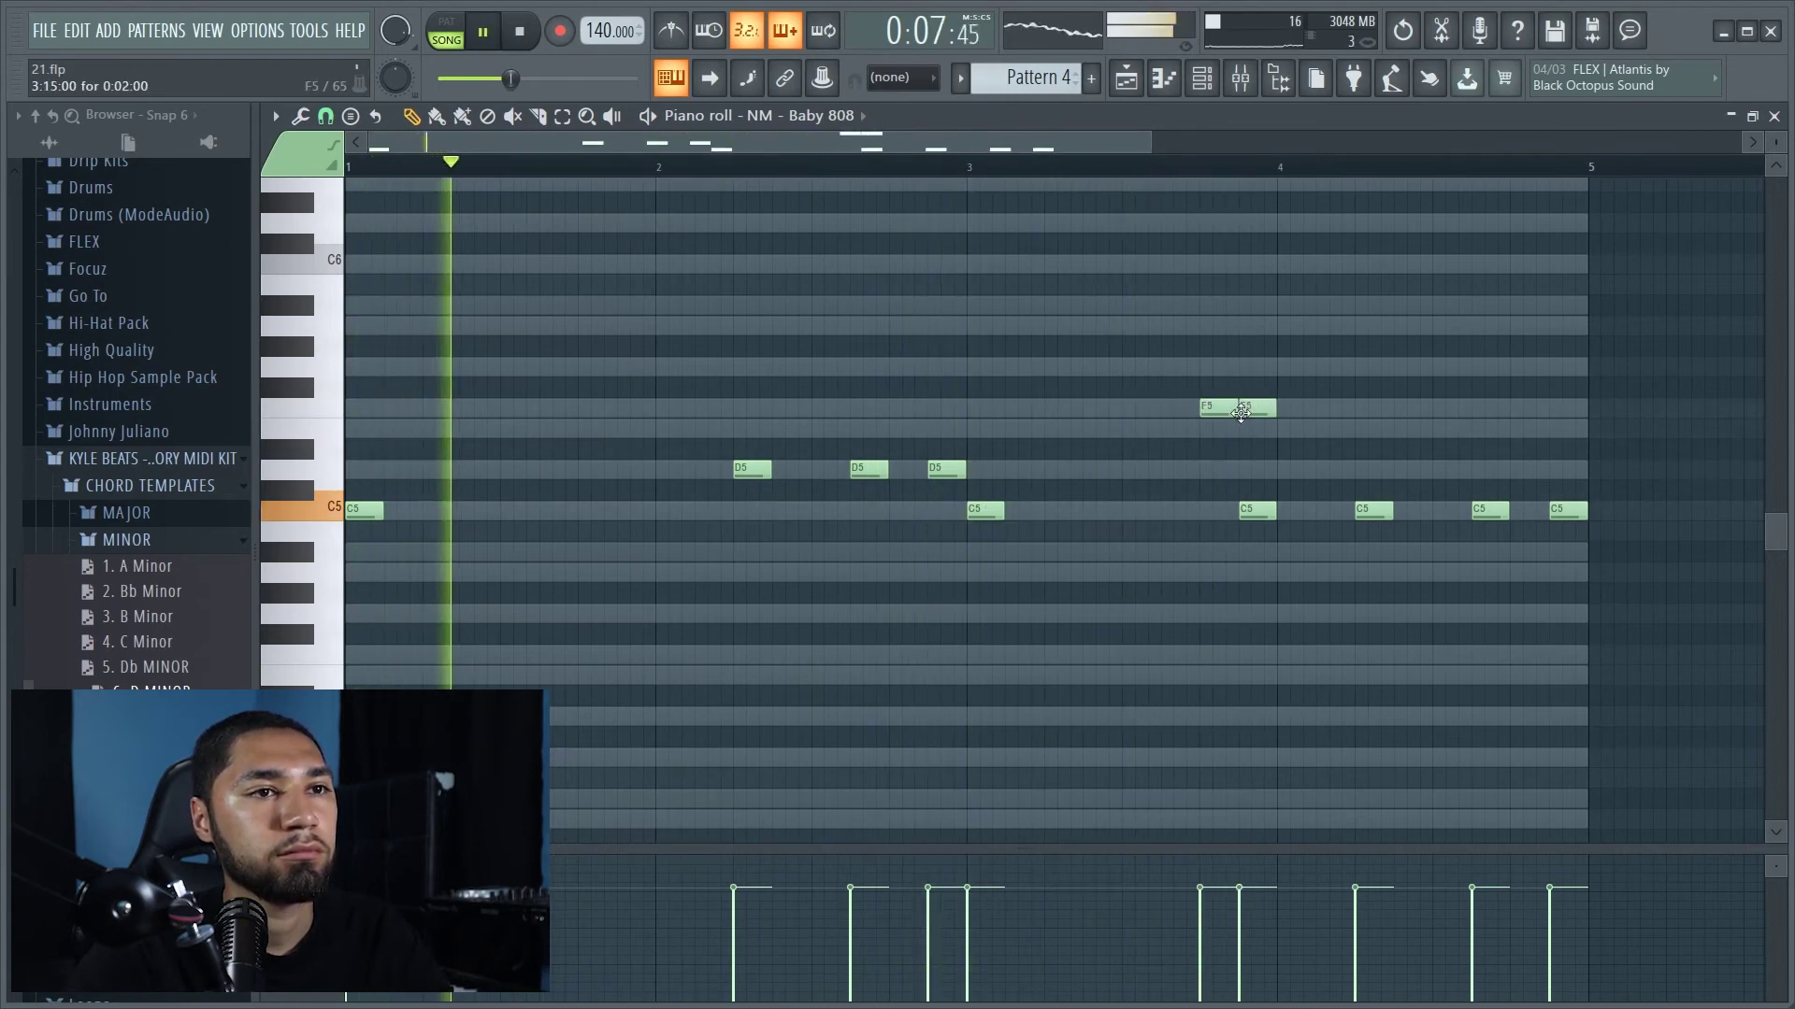
# Delete a bar-3 808 note, put F5 notes in bar 4, and raise the last note to D5
pyautogui.rightClick(1266, 505)
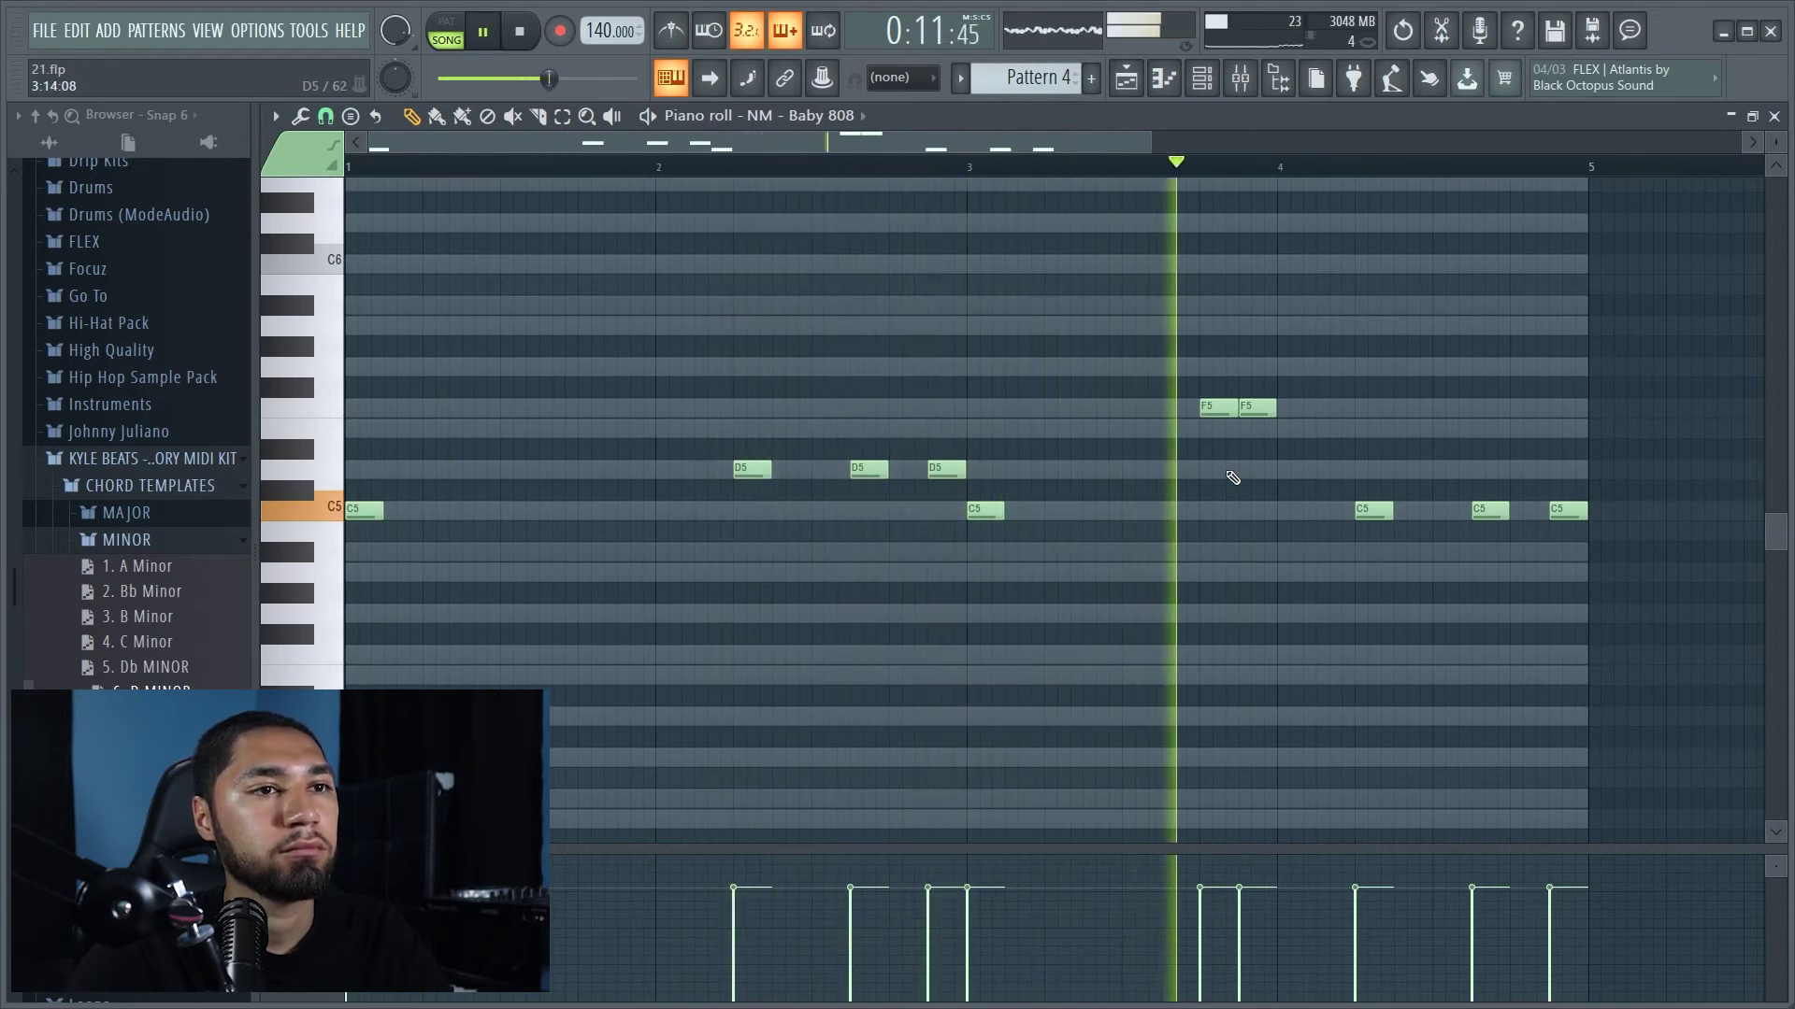
pyautogui.click(1367, 408)
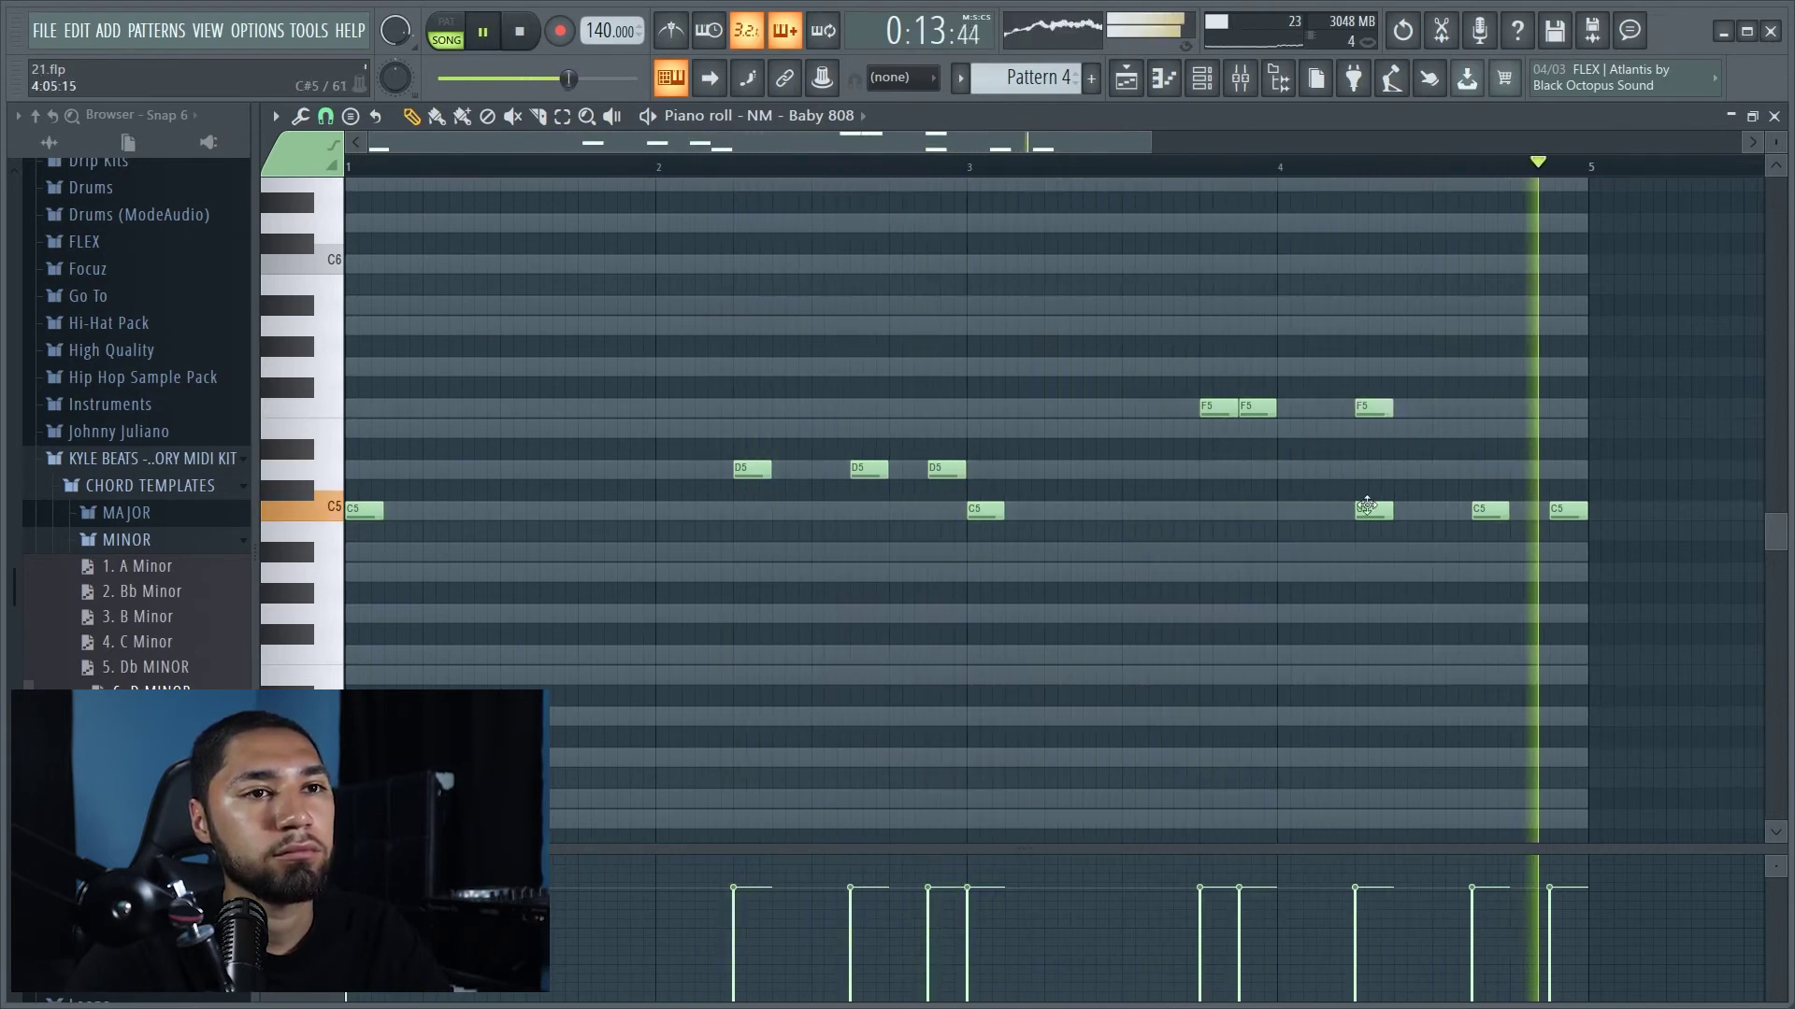
pyautogui.press('space')
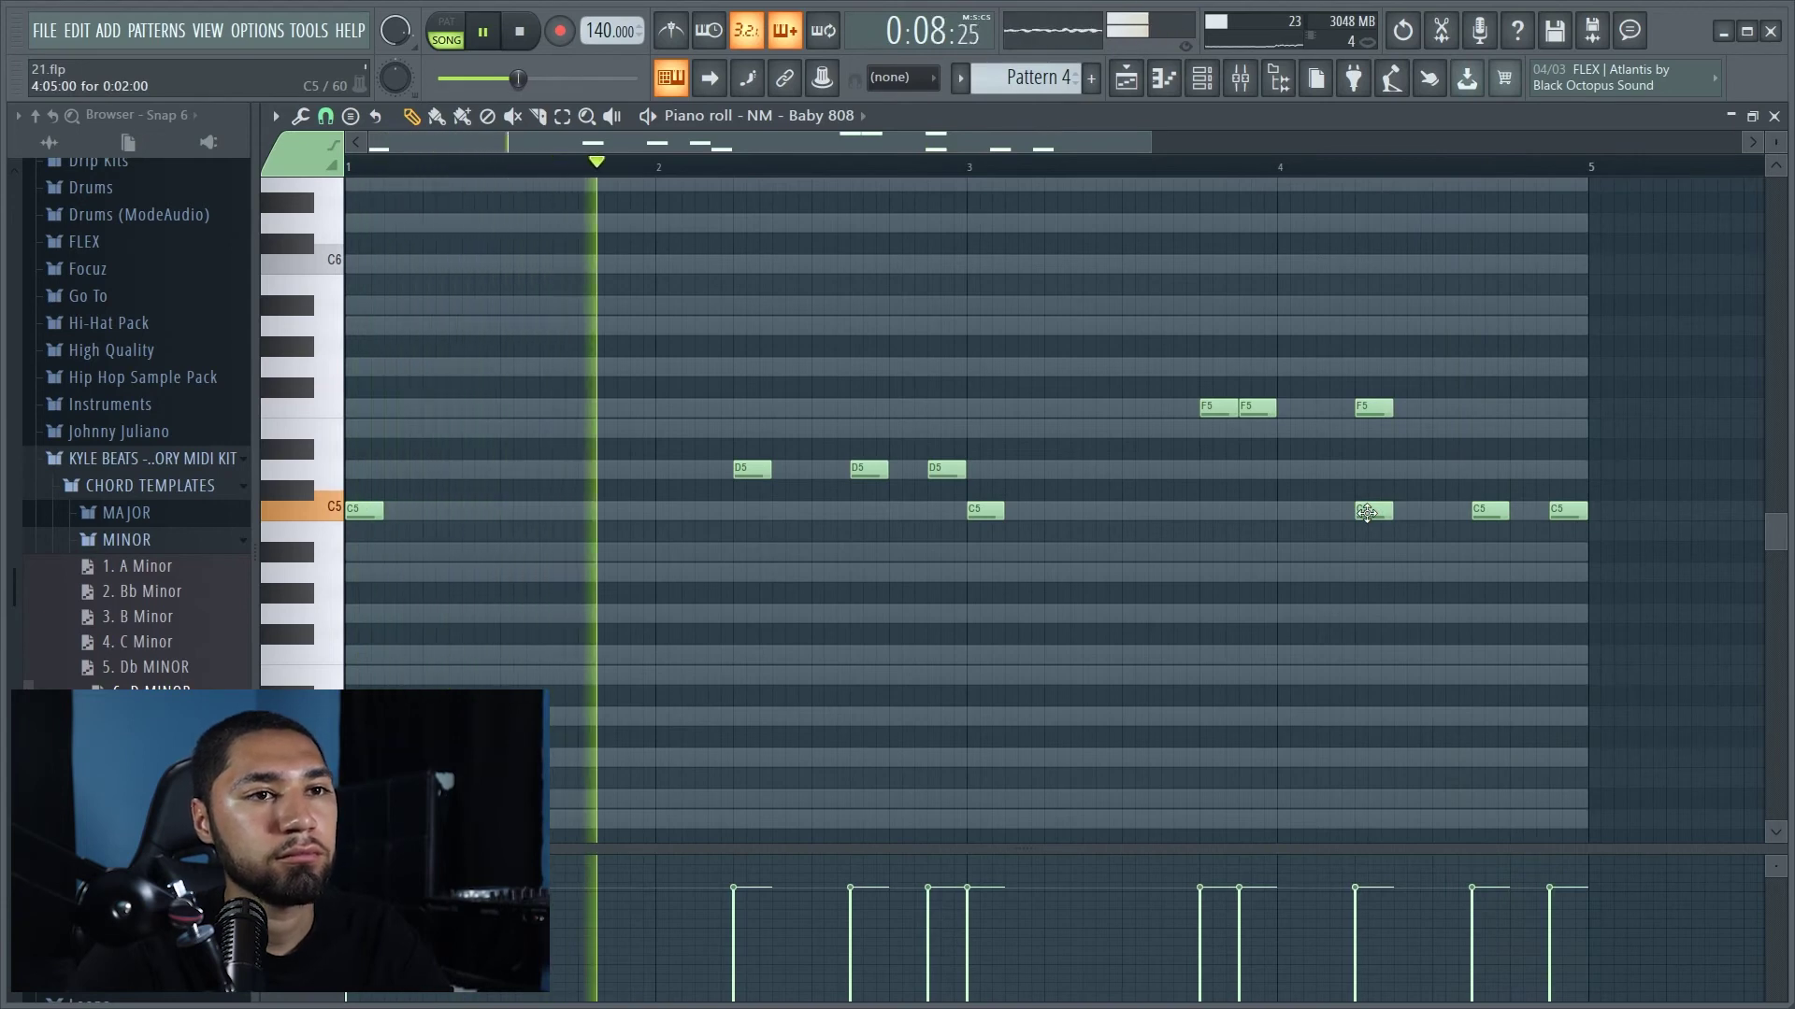
pyautogui.rightClick(1367, 512)
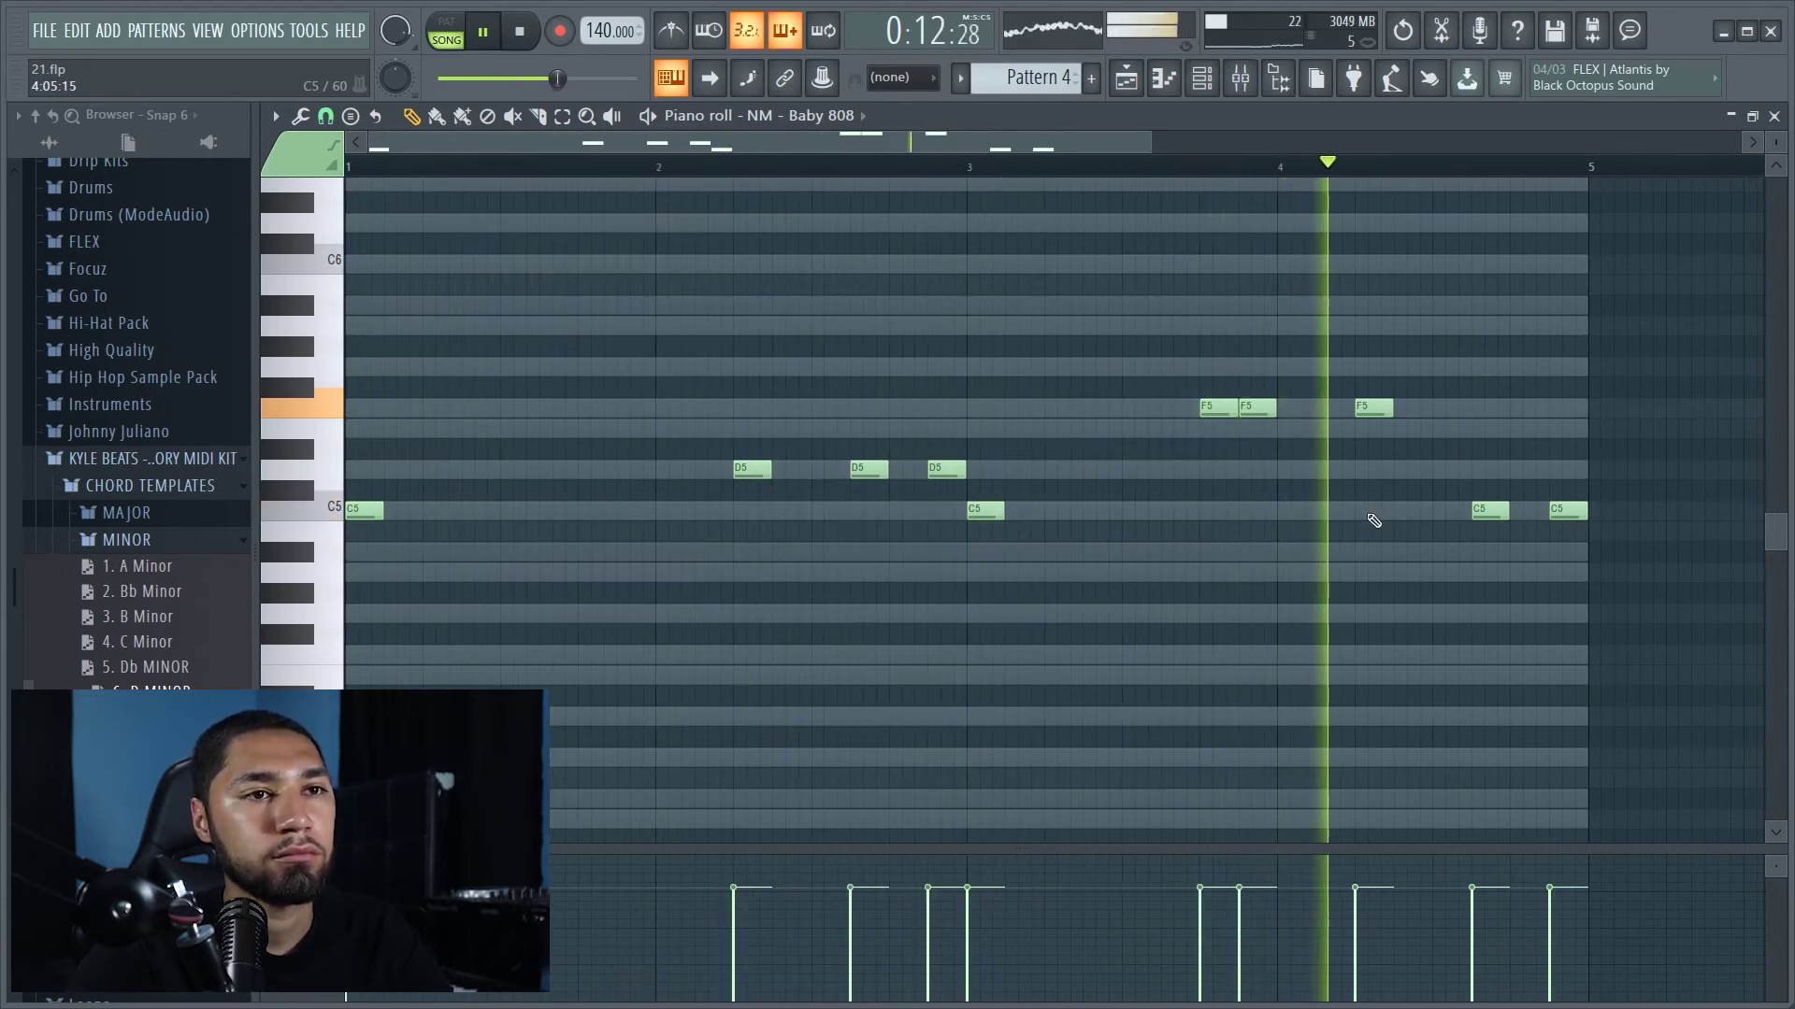
pyautogui.press('space')
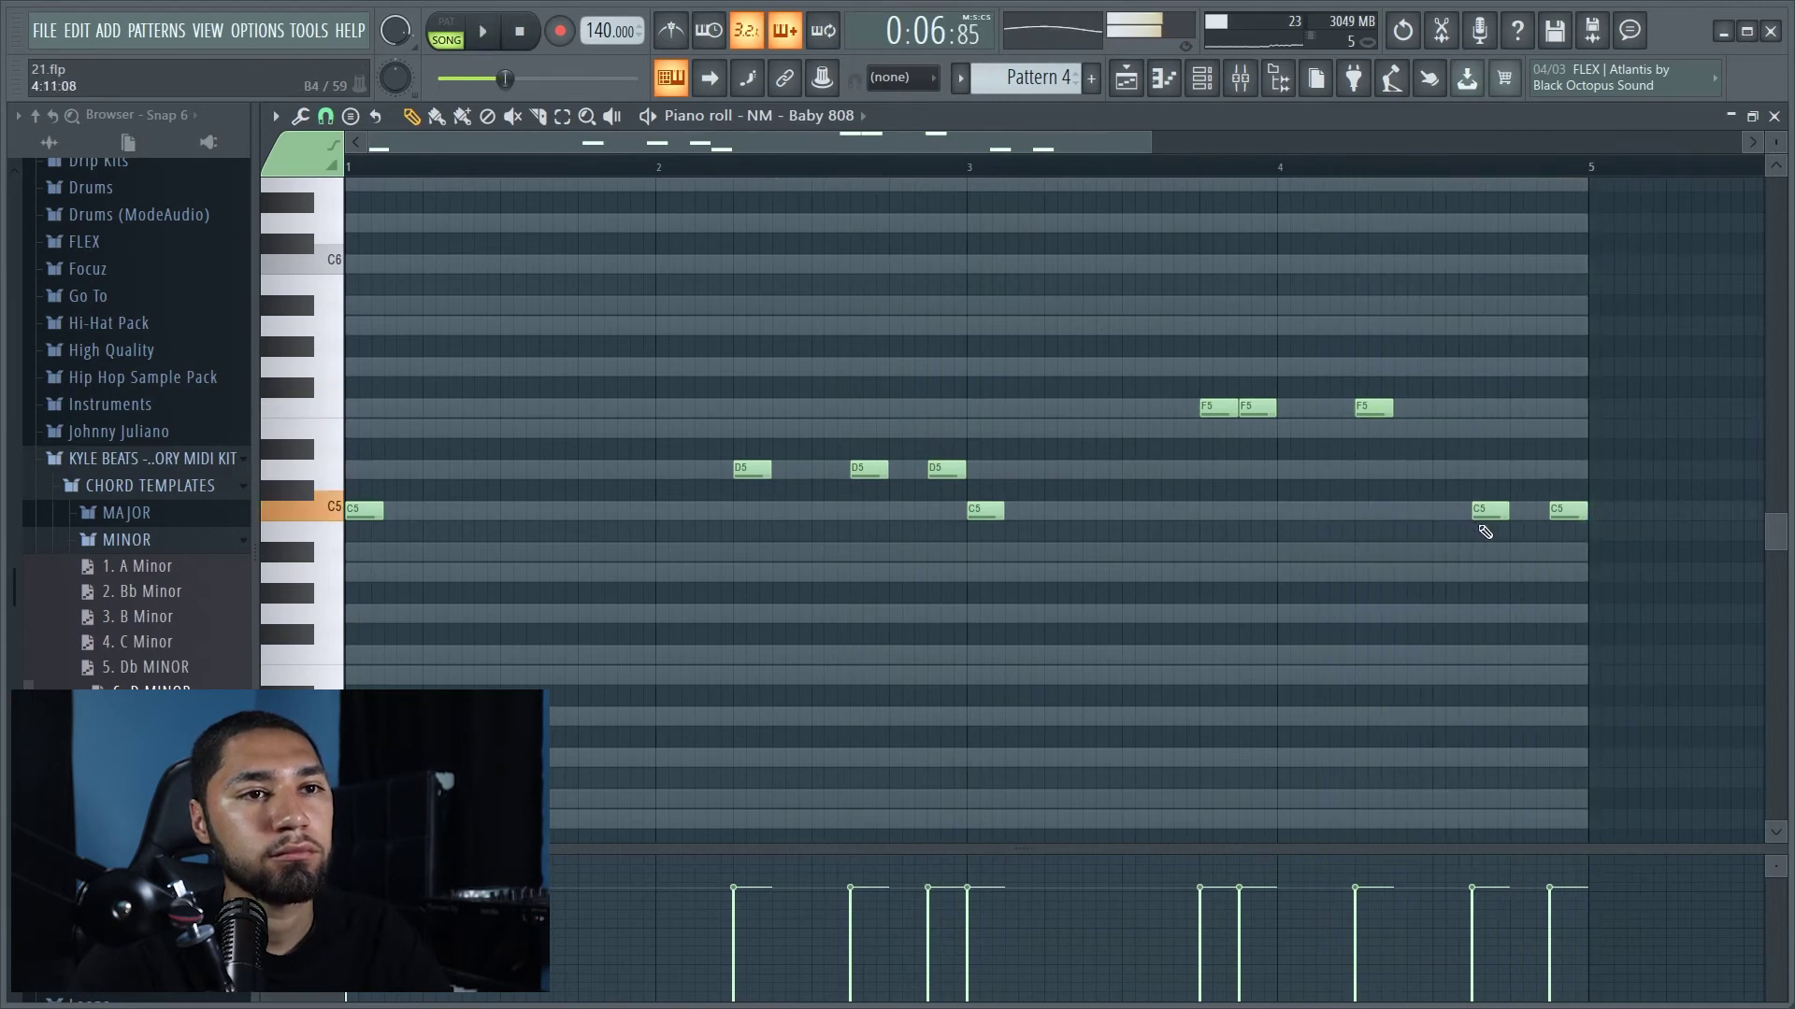
pyautogui.moveTo(1489, 411); pyautogui.dragTo(1489, 409)
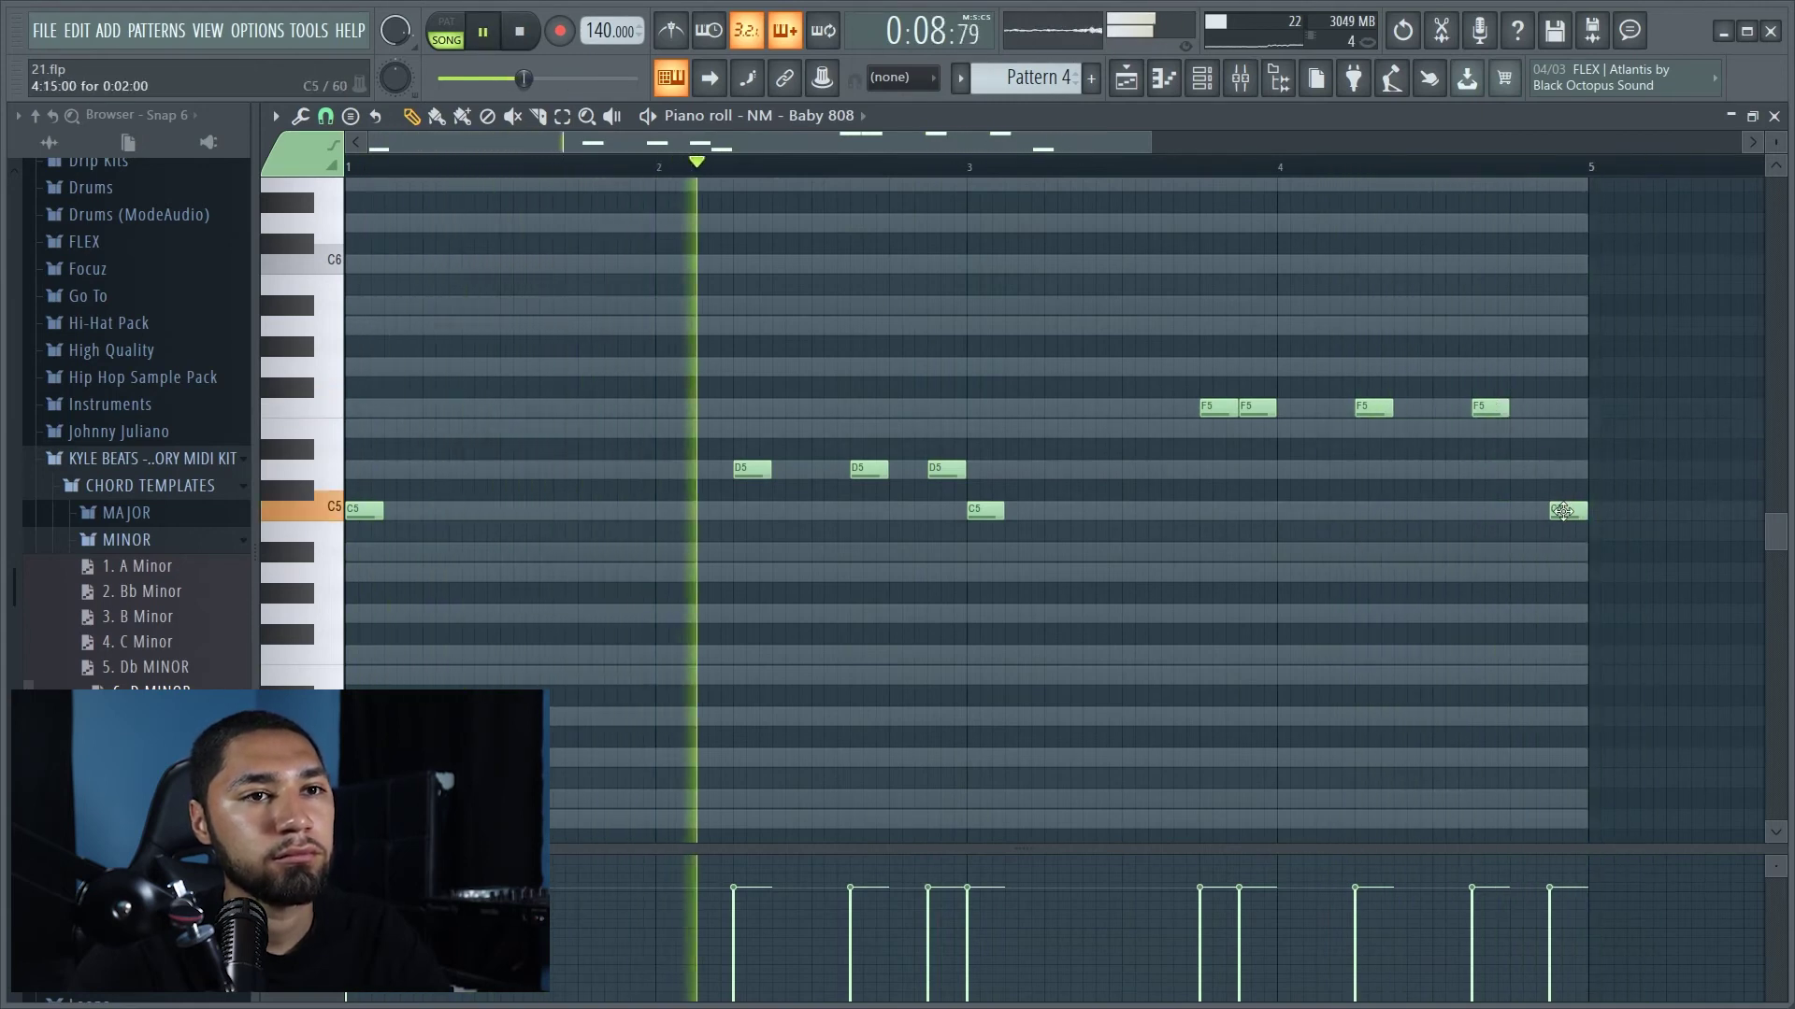
pyautogui.moveTo(1568, 509); pyautogui.dragTo(1561, 472)
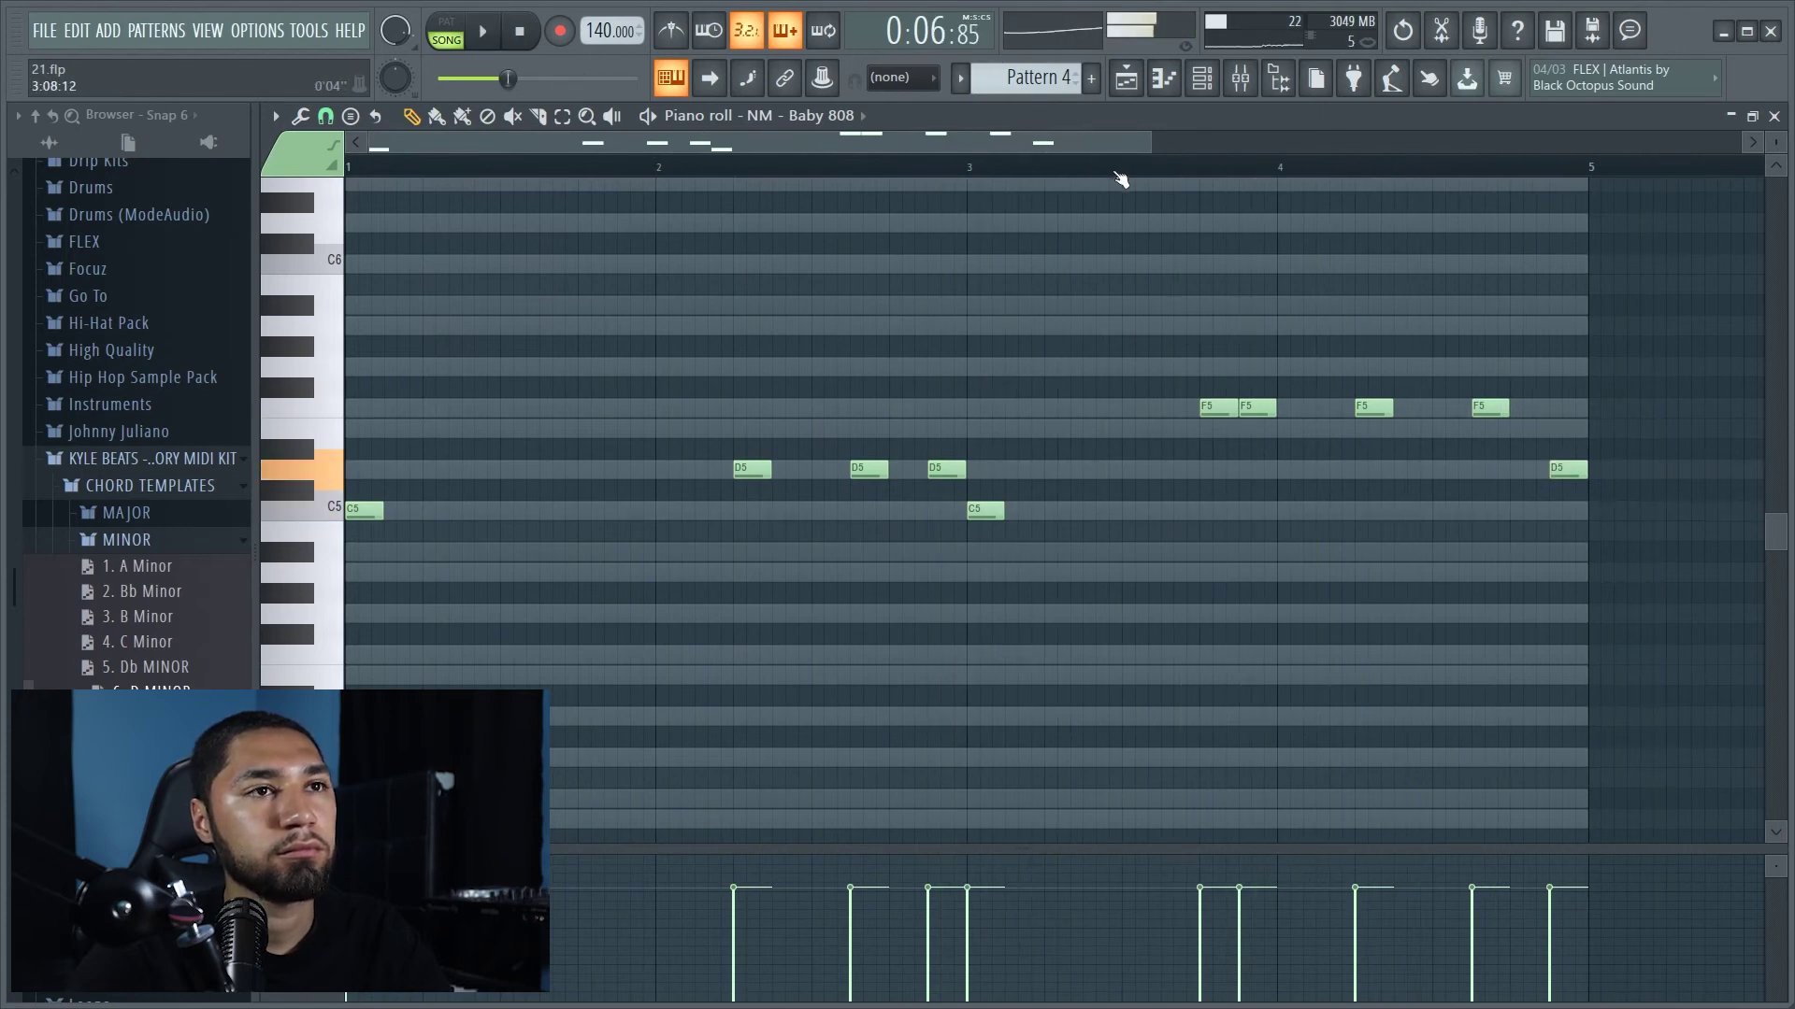
# Load NM - Clix Perc as a channel and audition the Crooks Perc sample
pyautogui.click(171, 621)
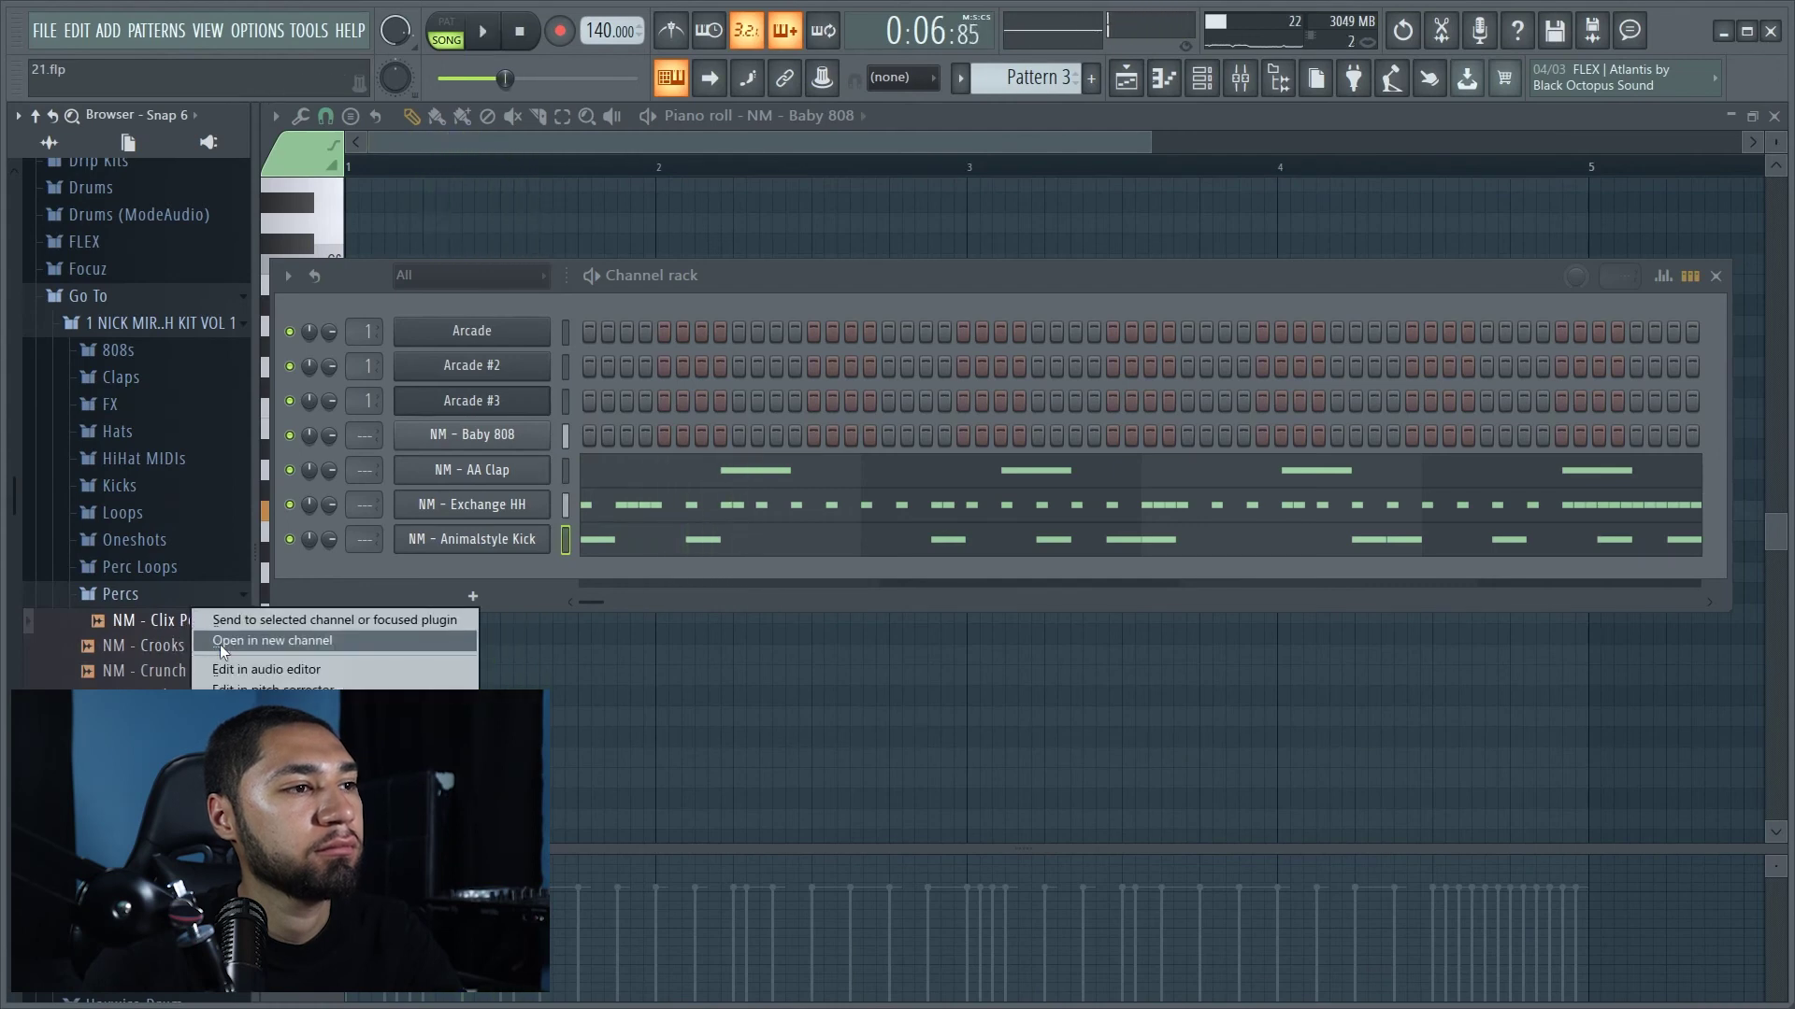
pyautogui.click(176, 647)
pyautogui.press('space')
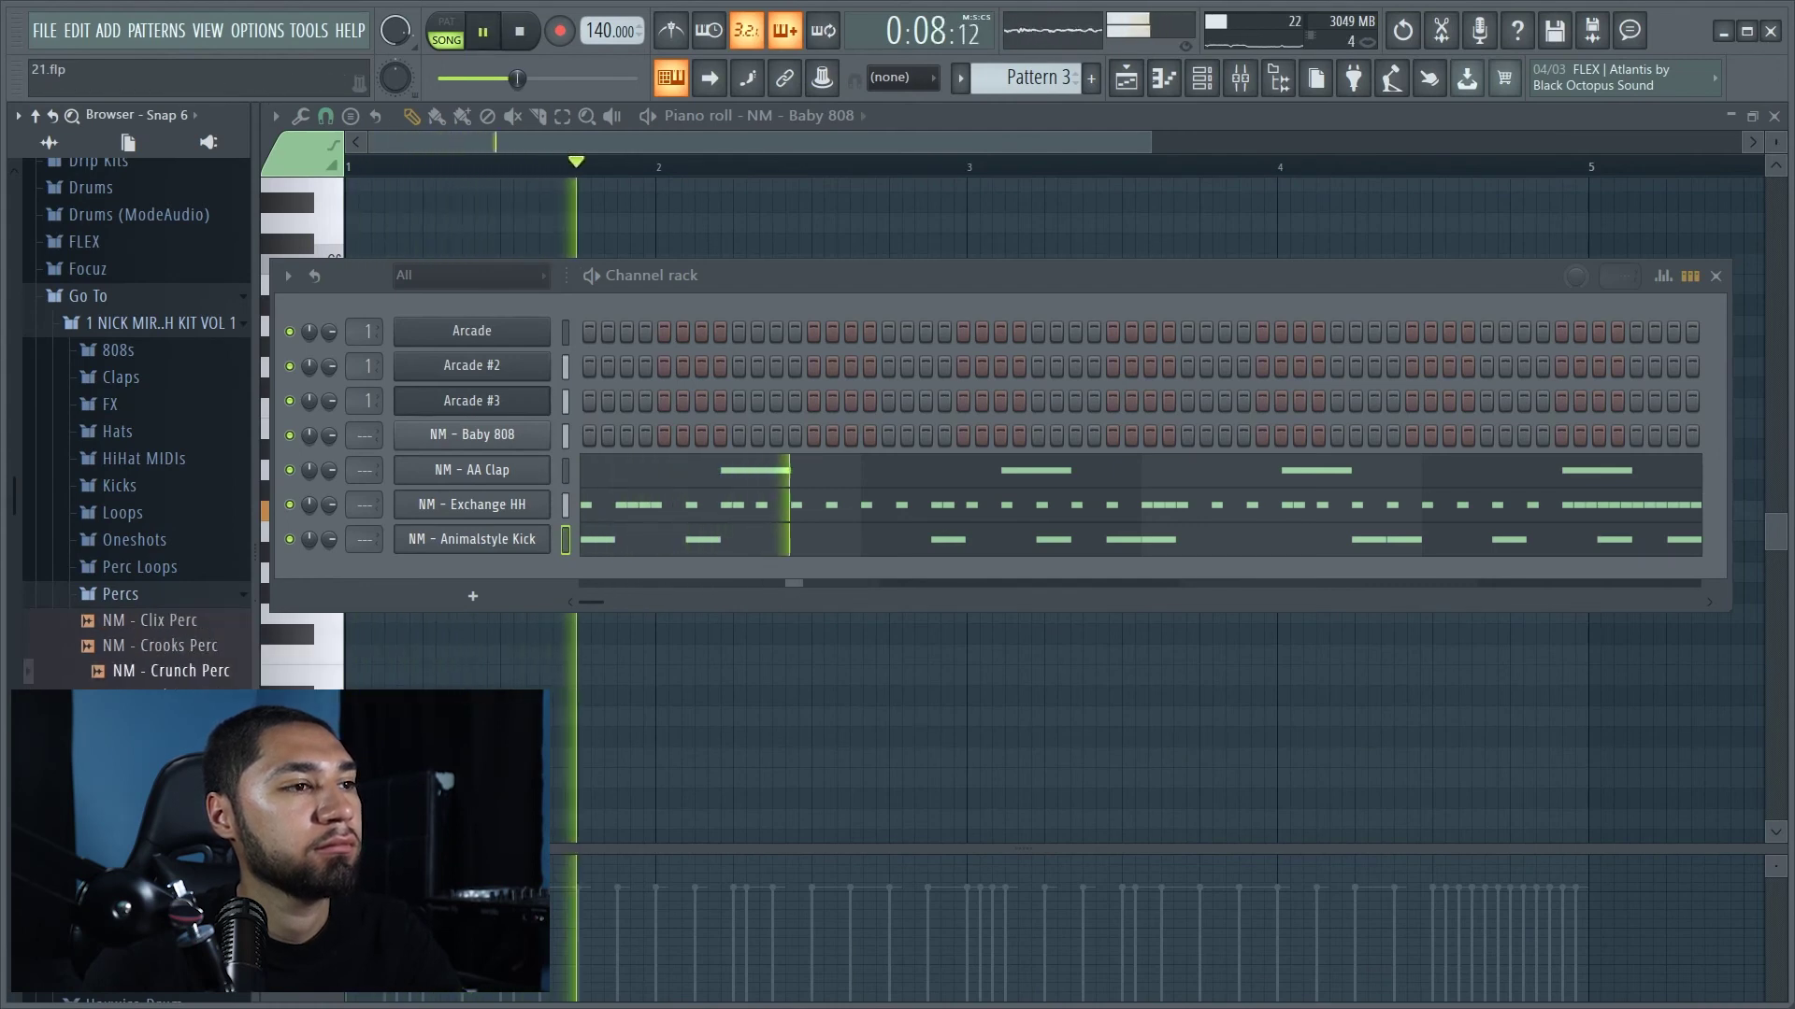
pyautogui.press('space')
pyautogui.scroll(-4, 168, 519)
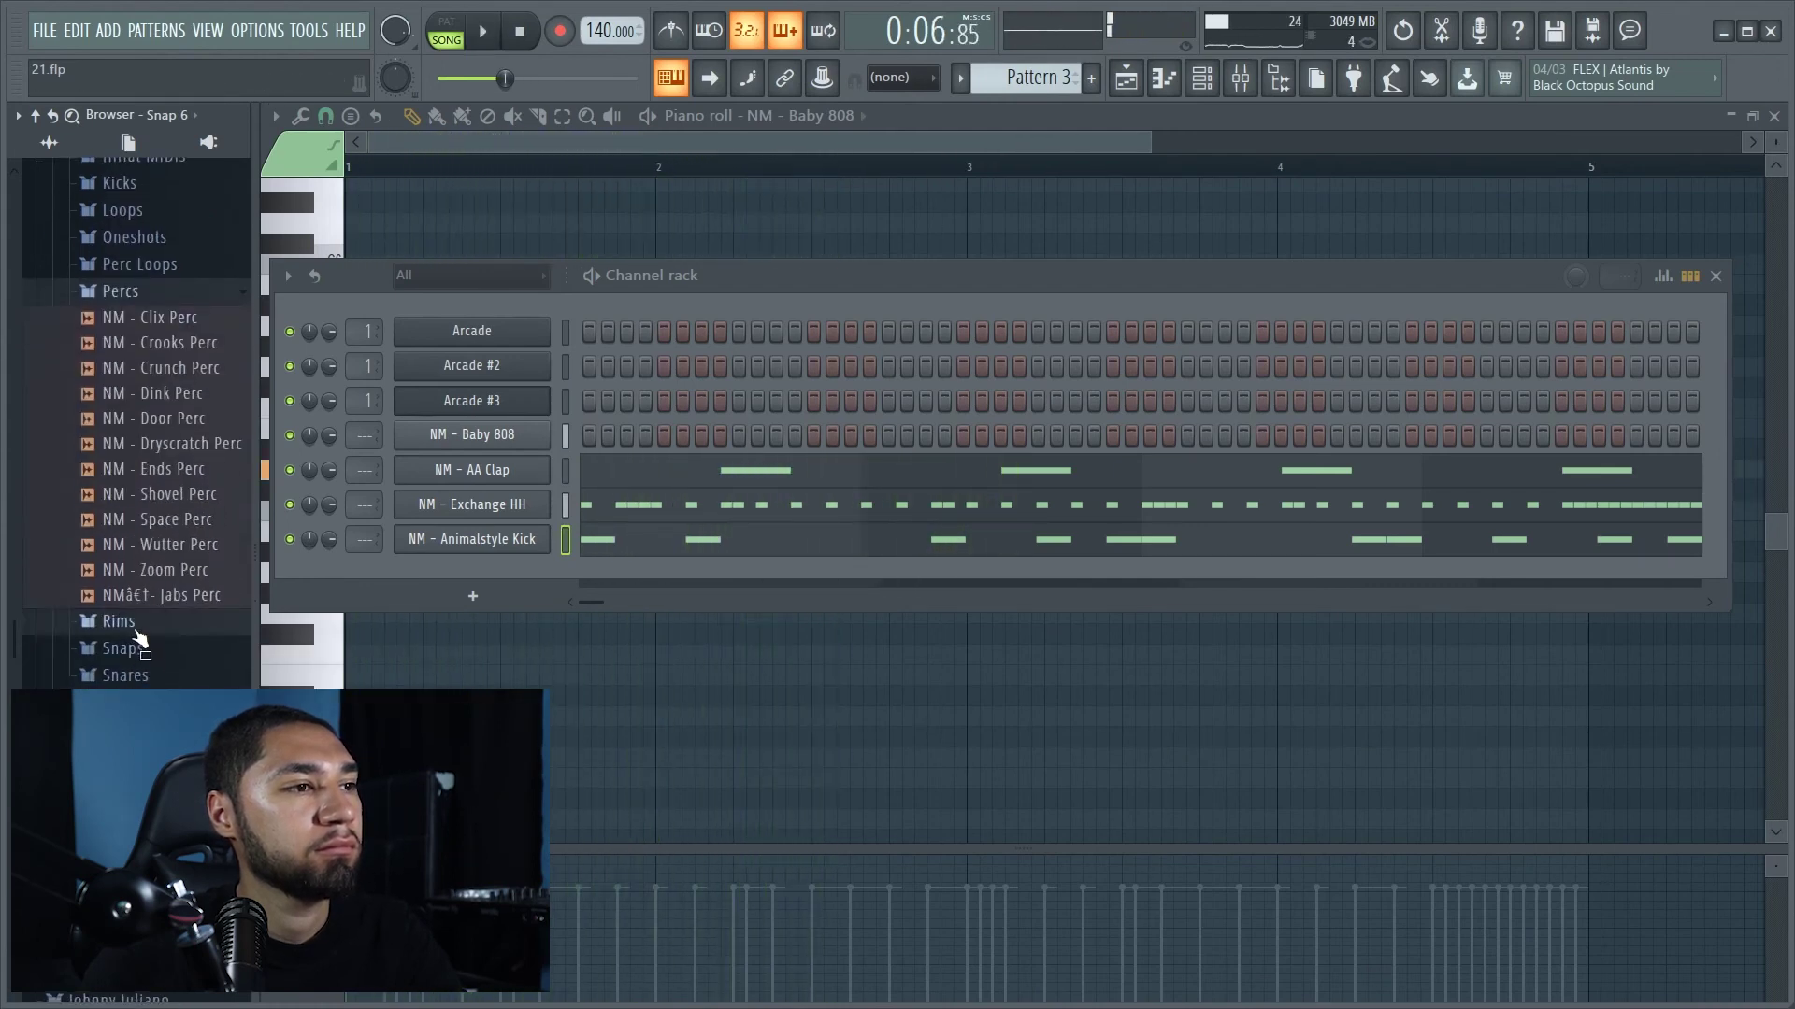
# Load NM - Buckshot Rim from the Rims folder into a new channel
pyautogui.click(137, 628)
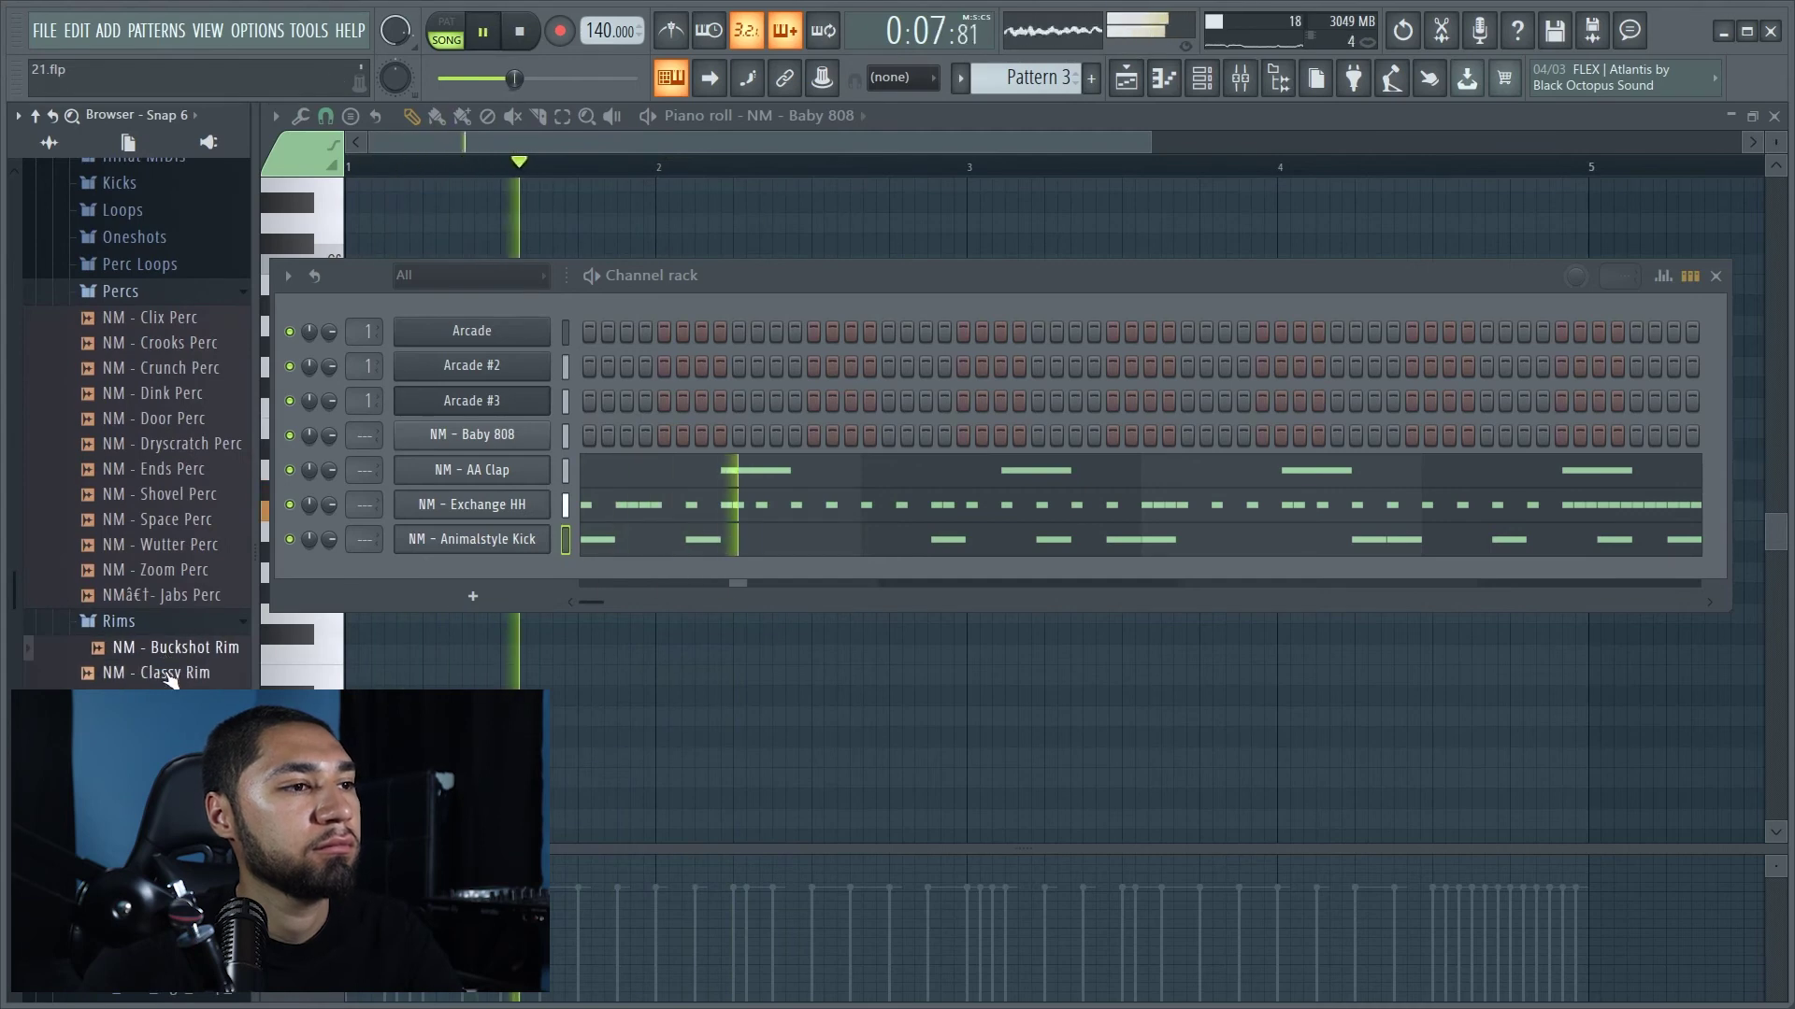
pyautogui.press('space')
pyautogui.rightClick(176, 653)
pyautogui.click(215, 669)
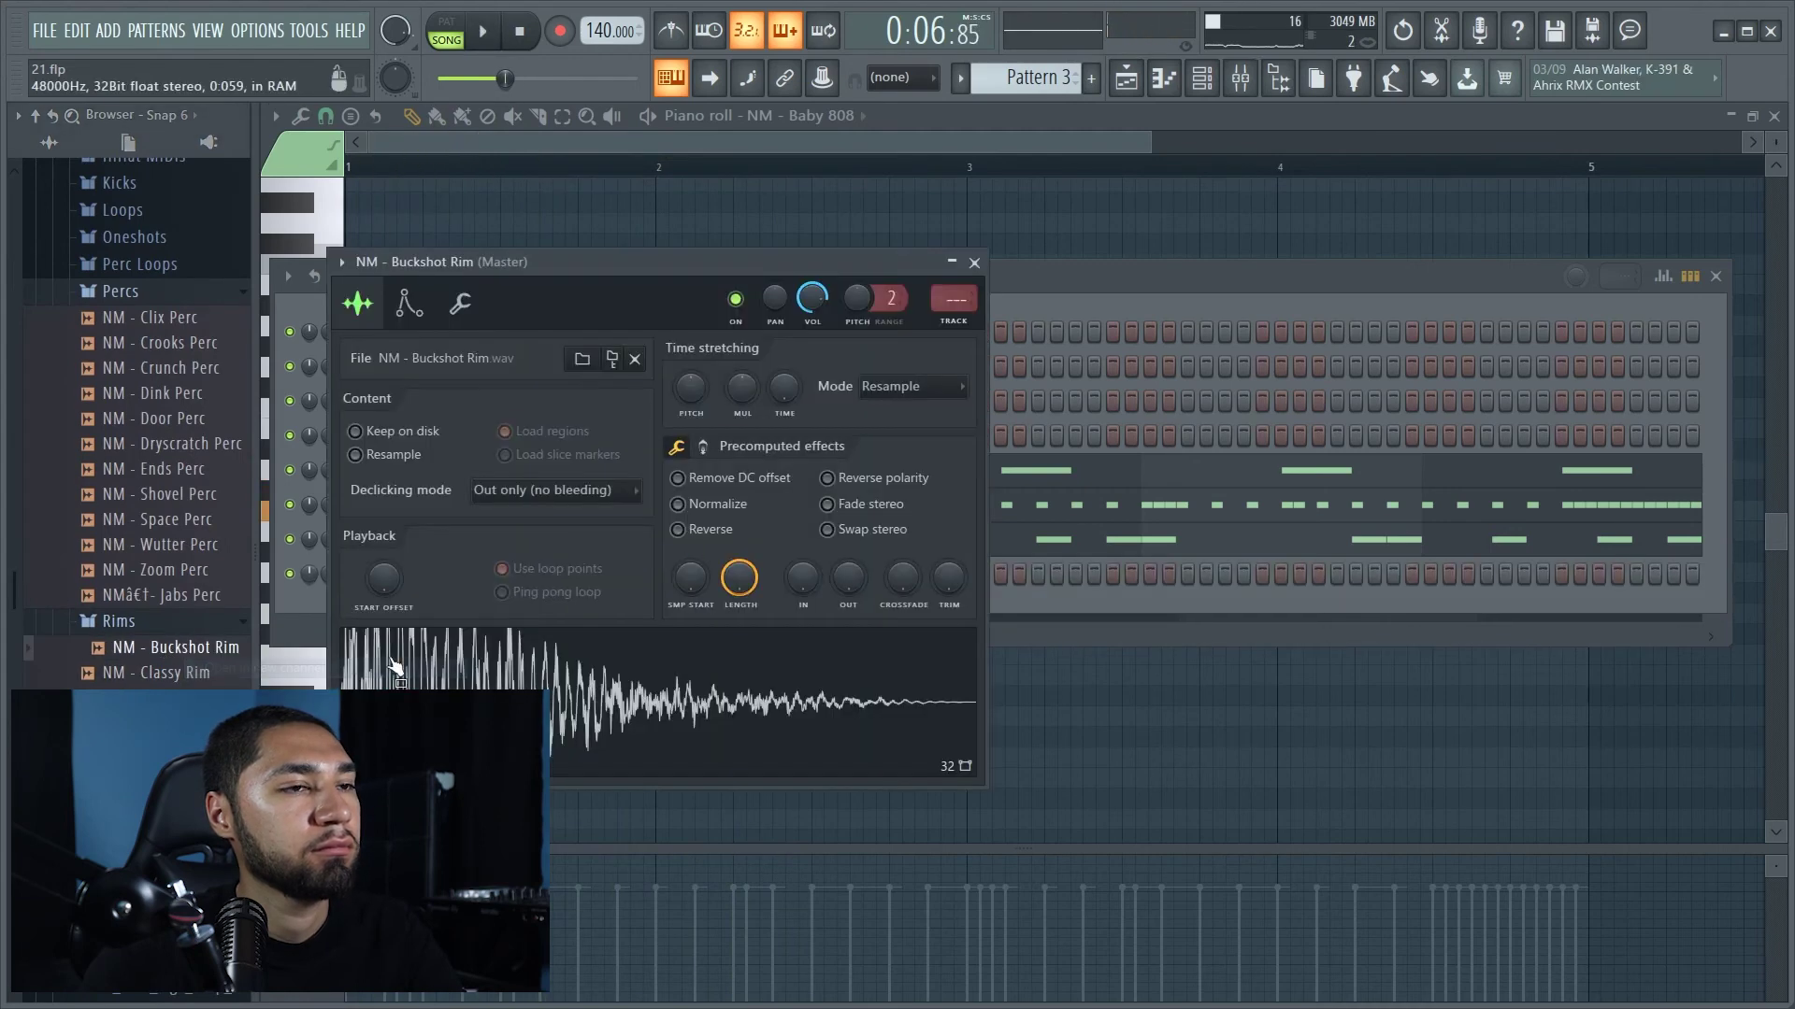
pyautogui.click(974, 263)
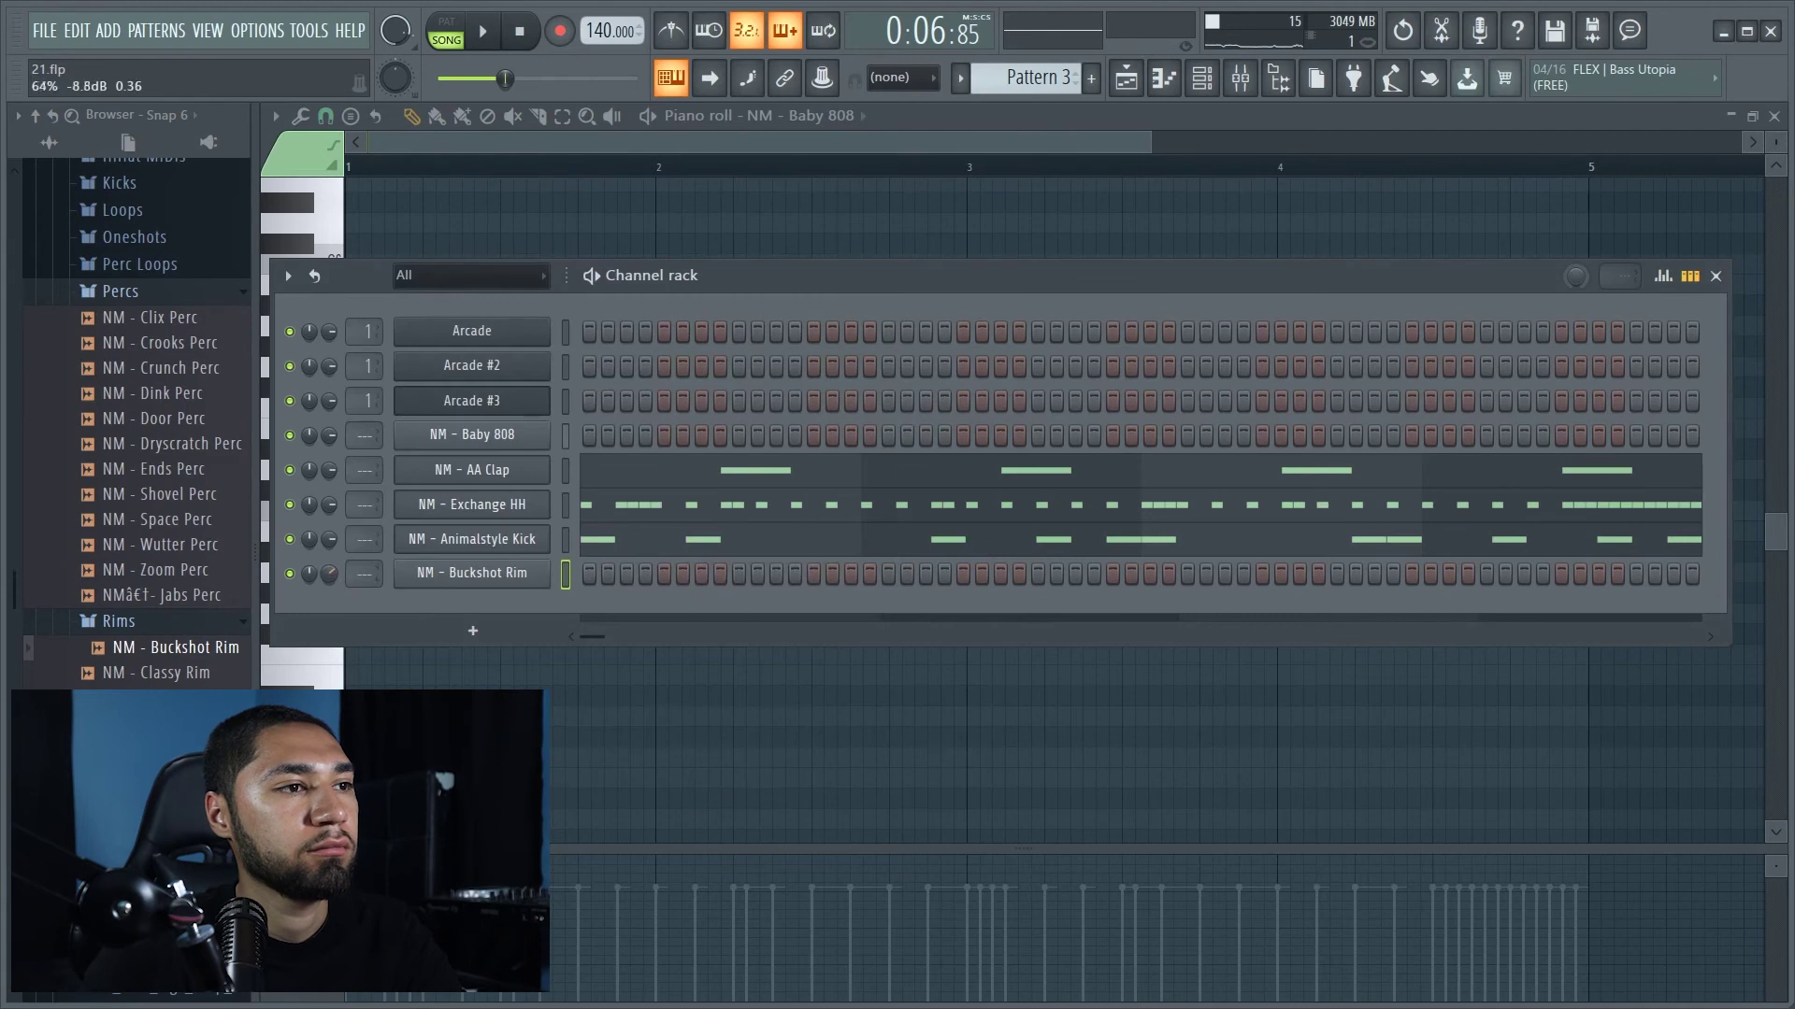
# Place one C5 Buckshot Rim note early in bar 1 and play it back
pyautogui.rightClick(538, 572)
pyautogui.click(626, 572)
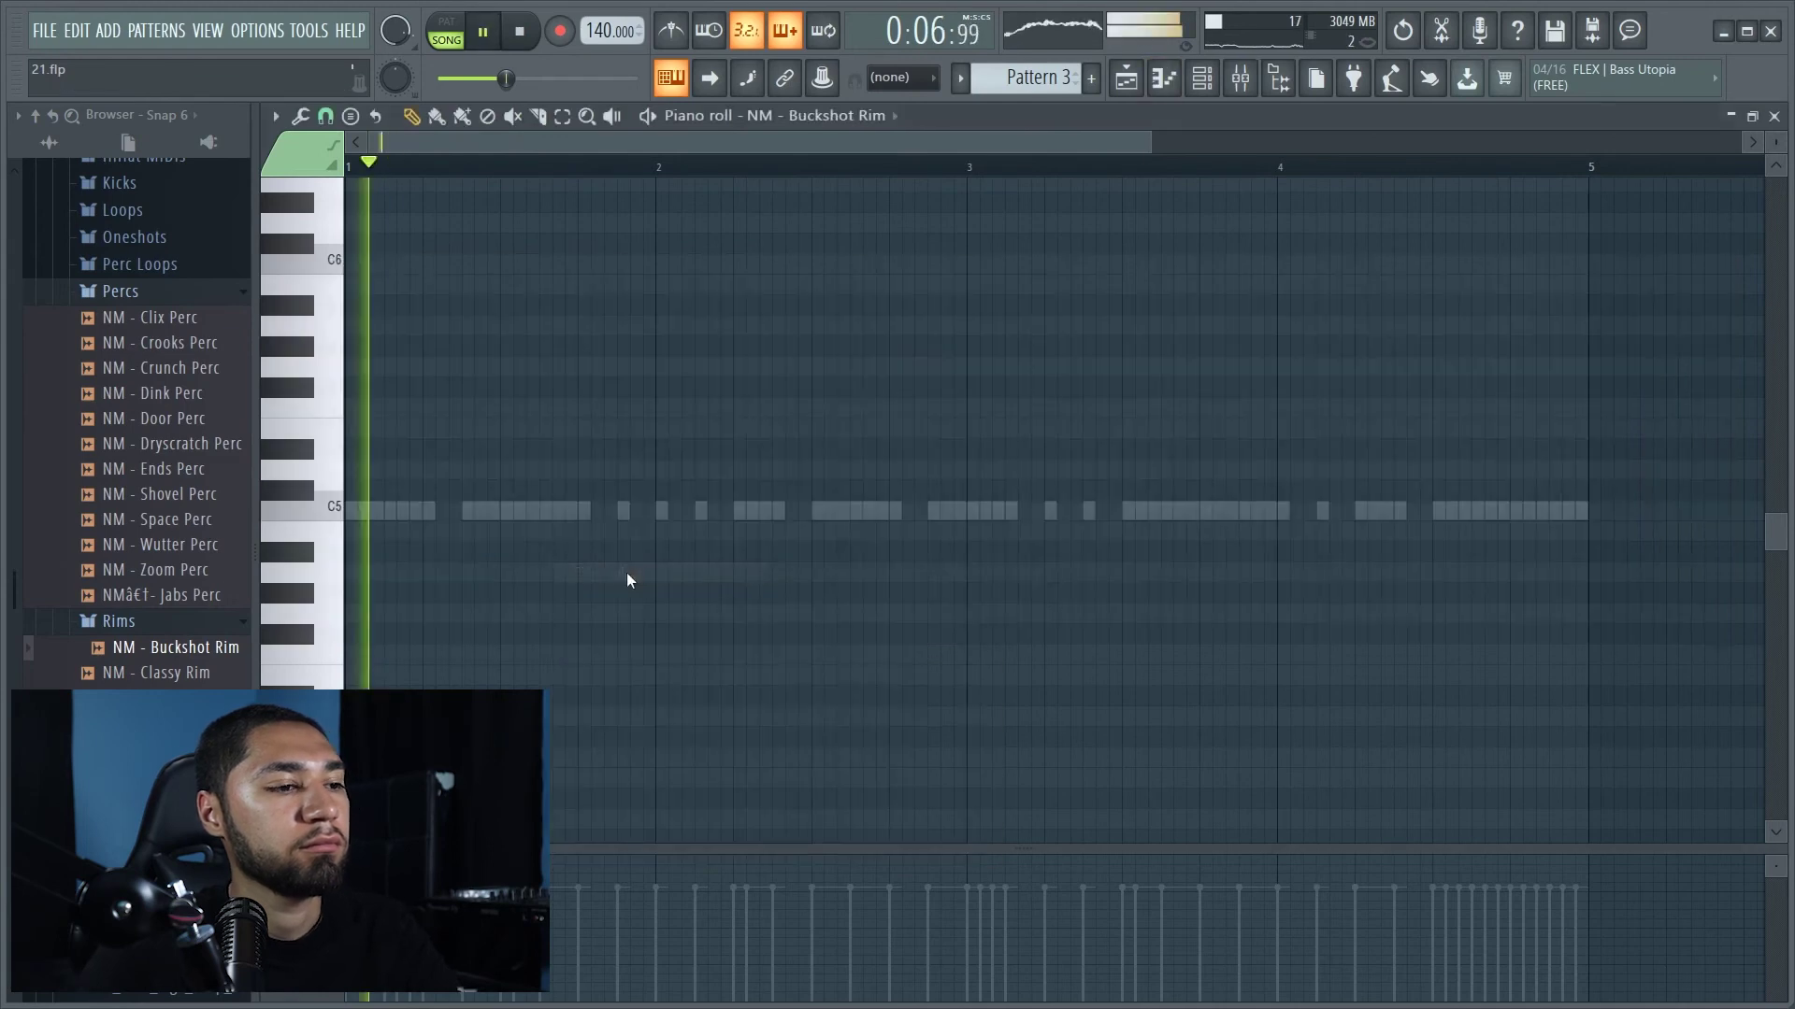
pyautogui.press('space')
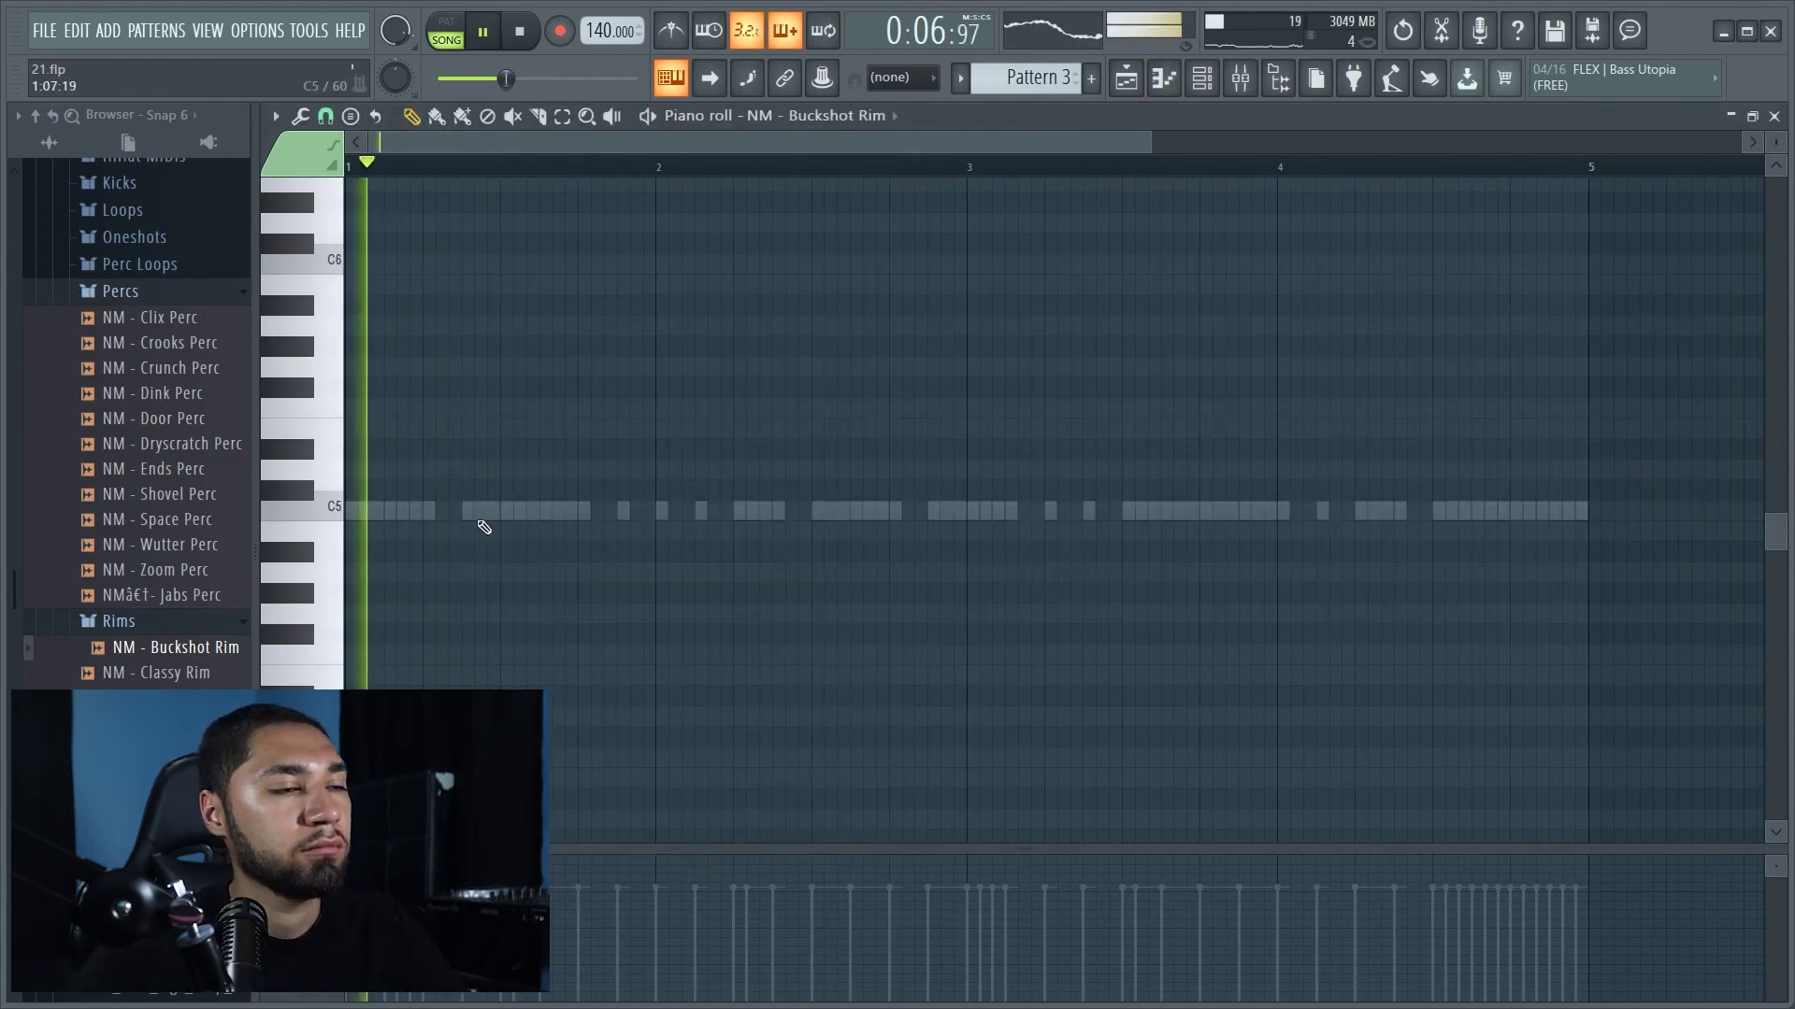
pyautogui.press('space')
pyautogui.press('space')
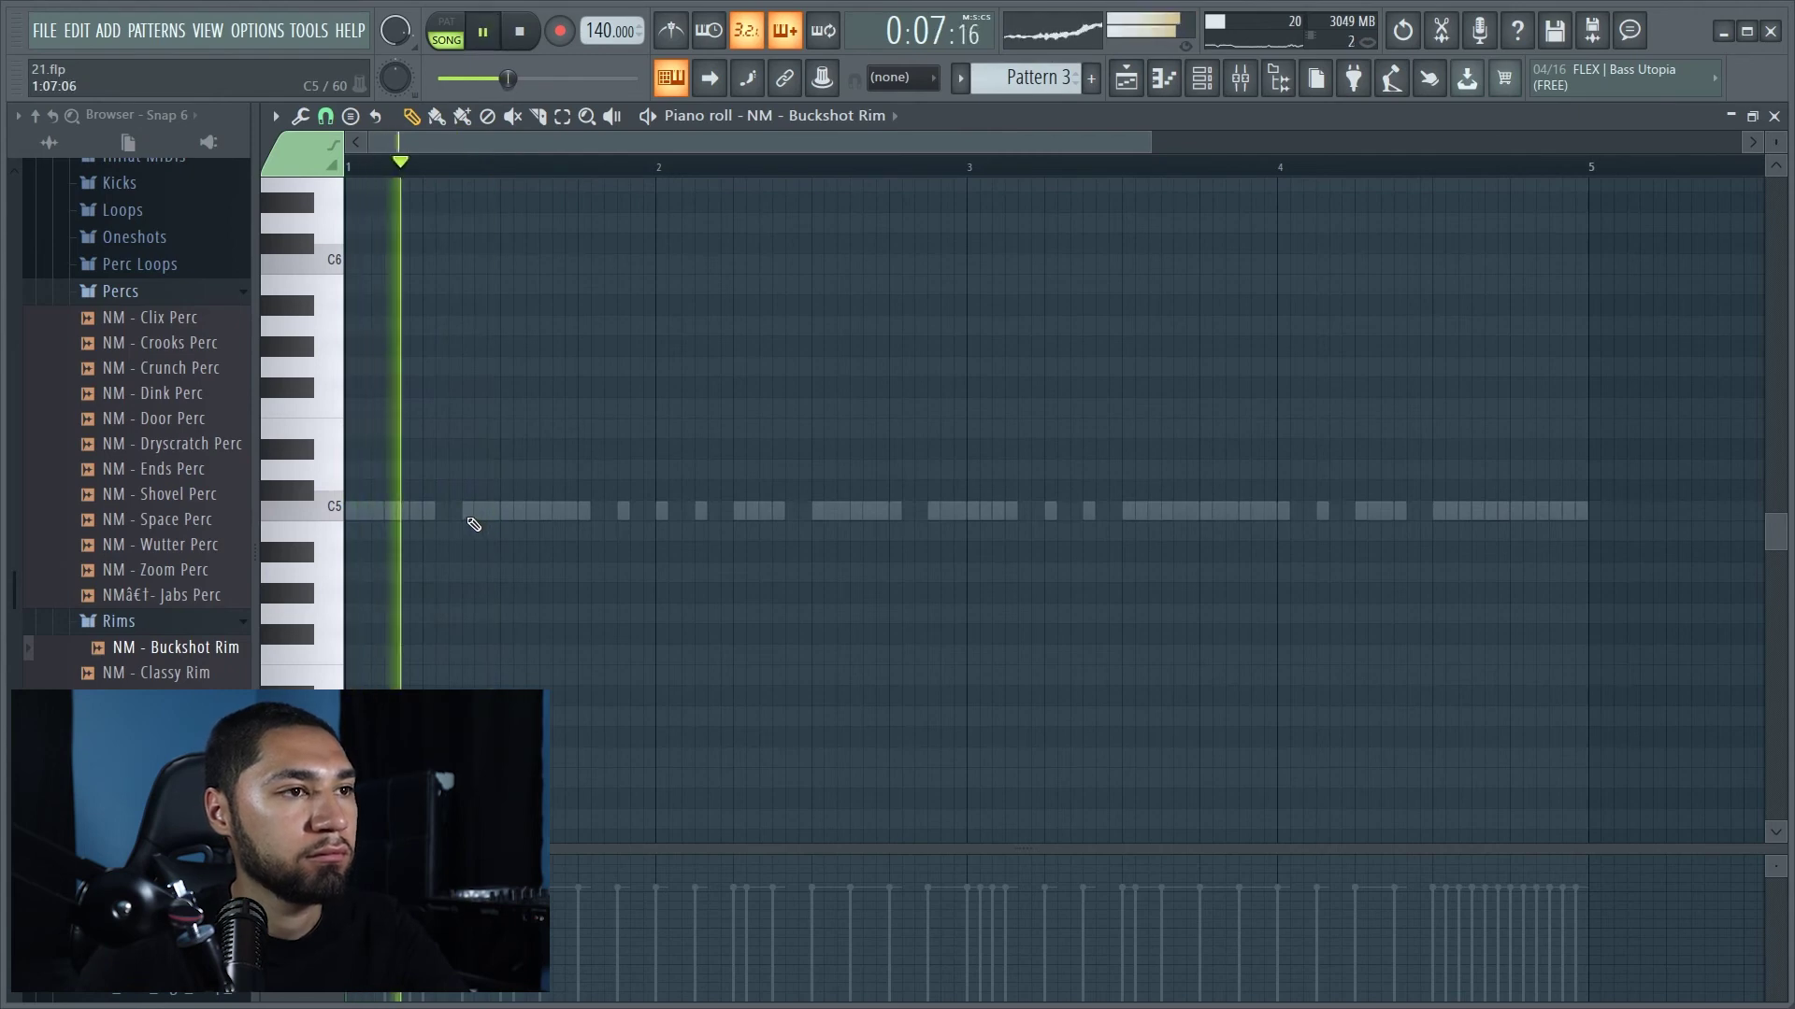
pyautogui.press('space')
pyautogui.click(468, 517)
pyautogui.press('space')
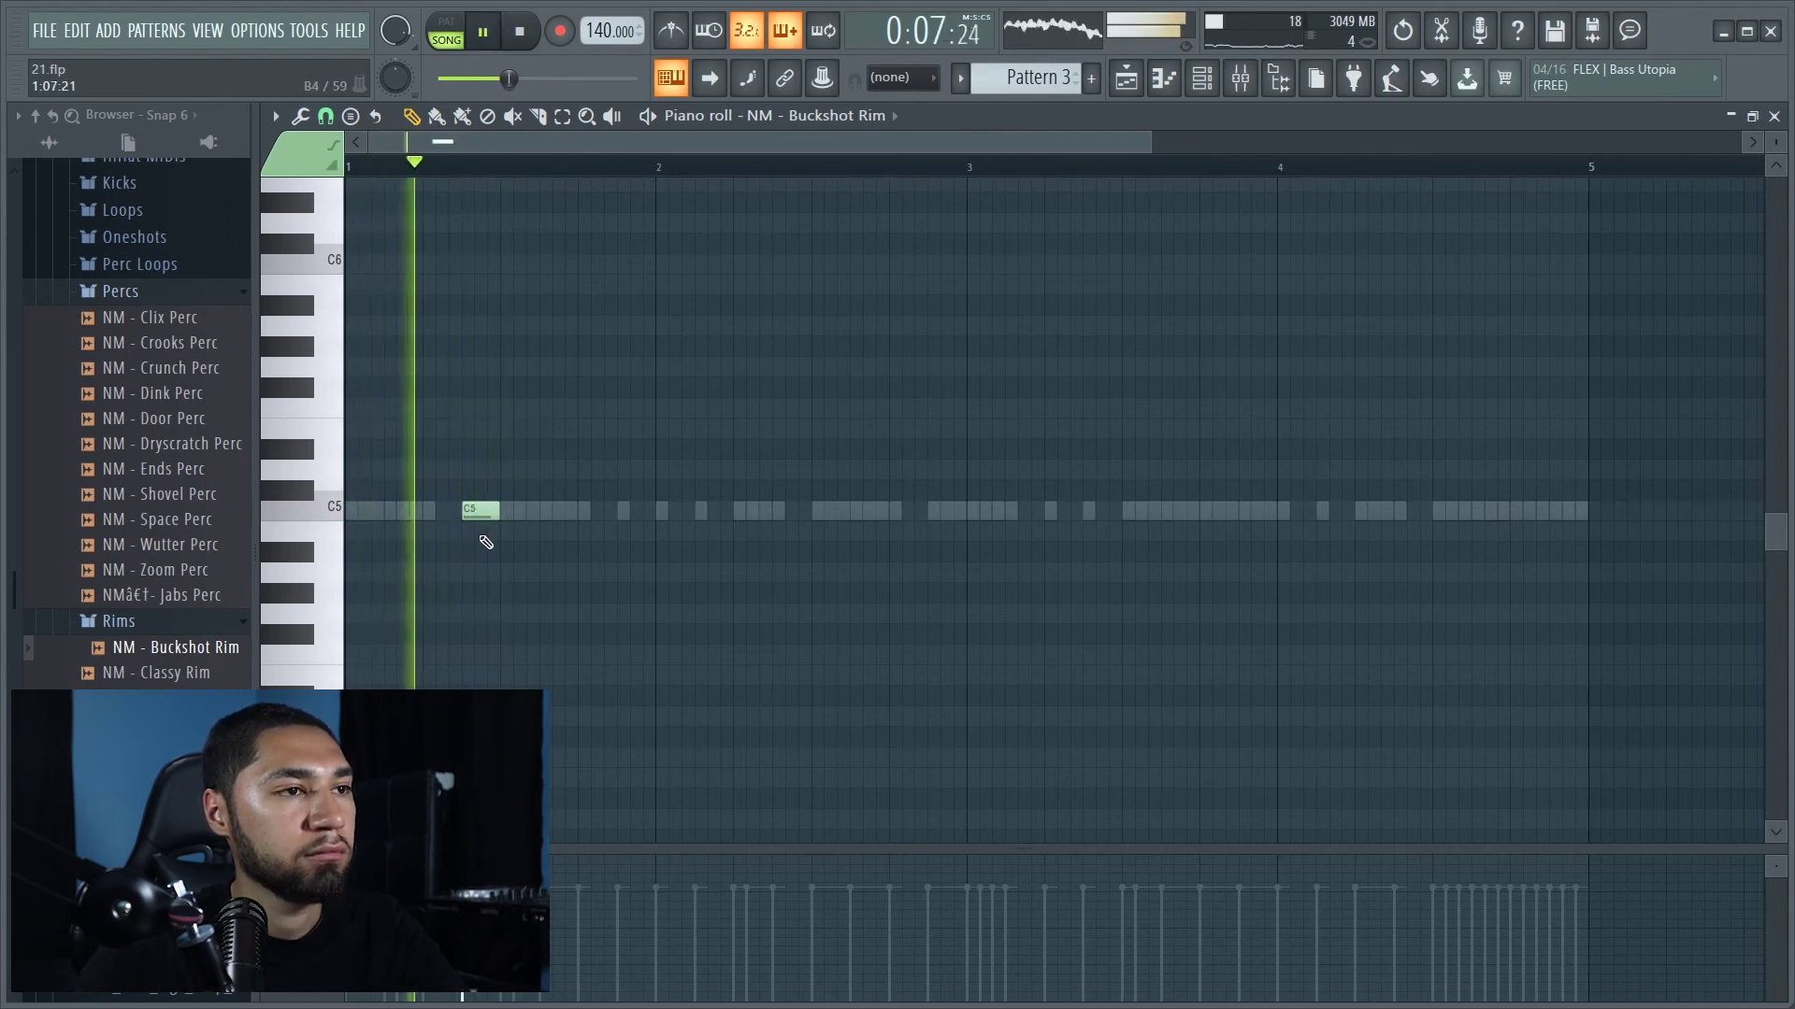
pyautogui.press('space')
pyautogui.press('space')
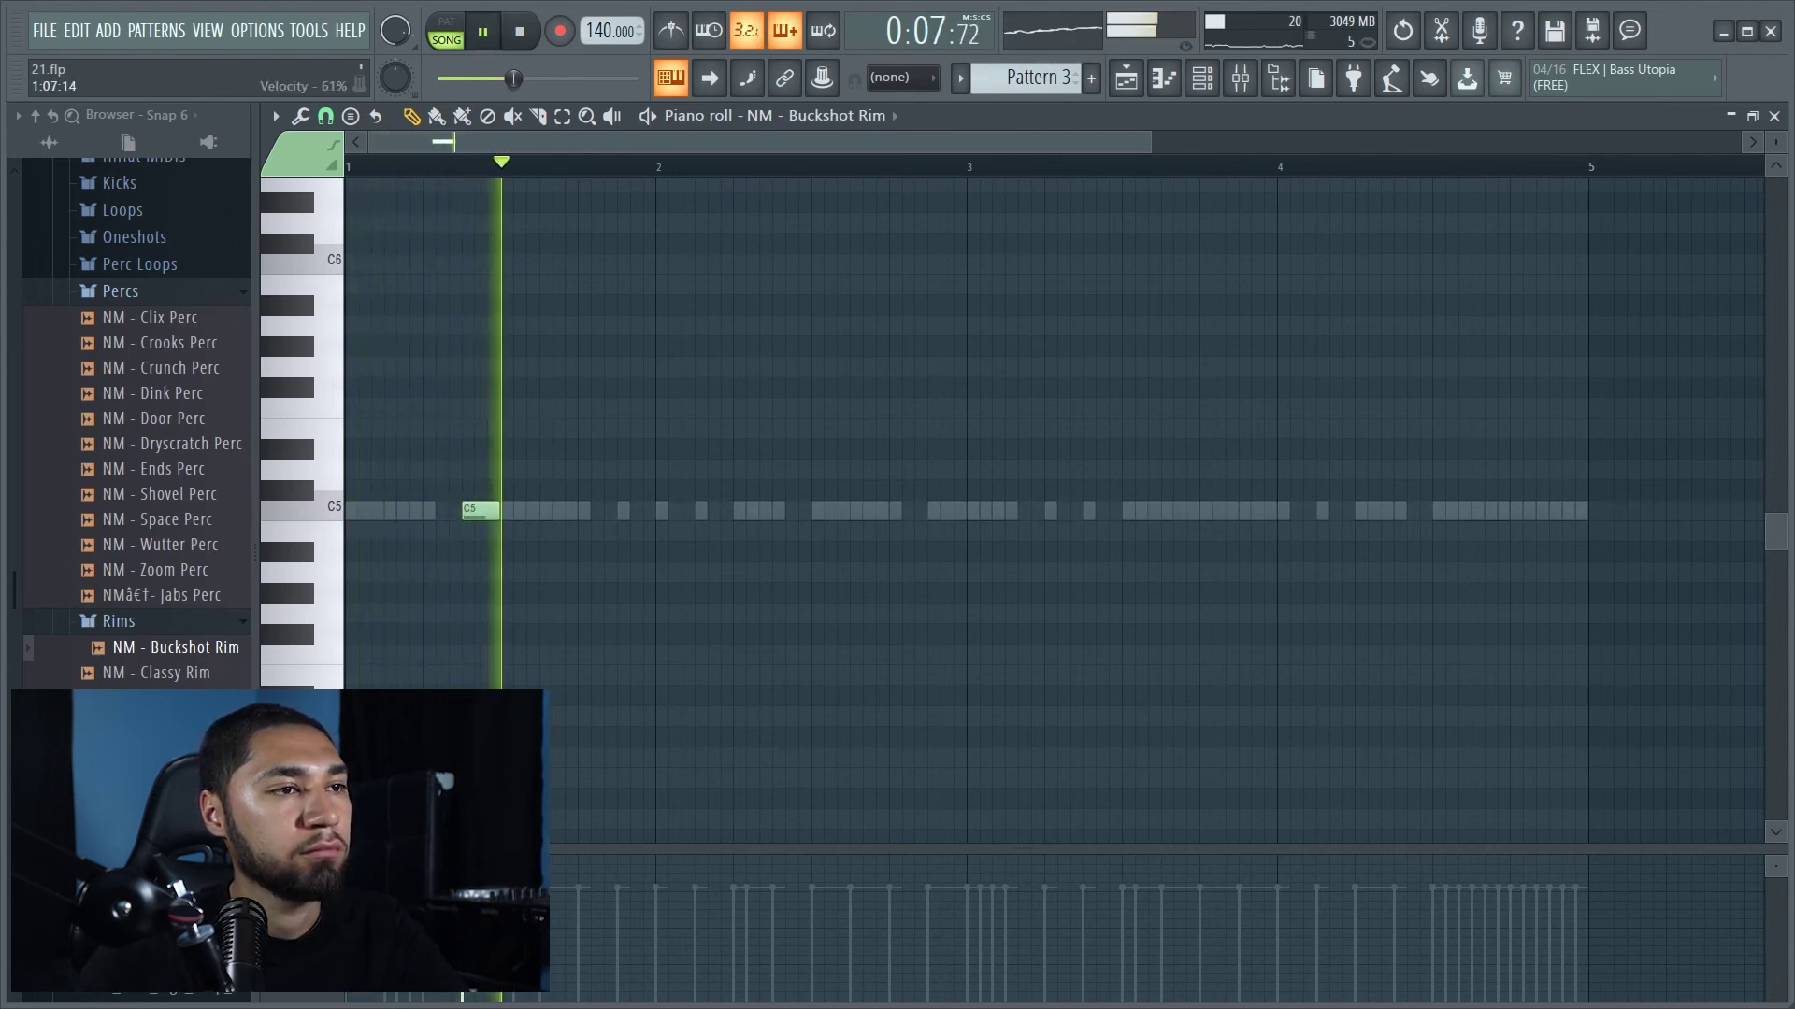
pyautogui.press('space')
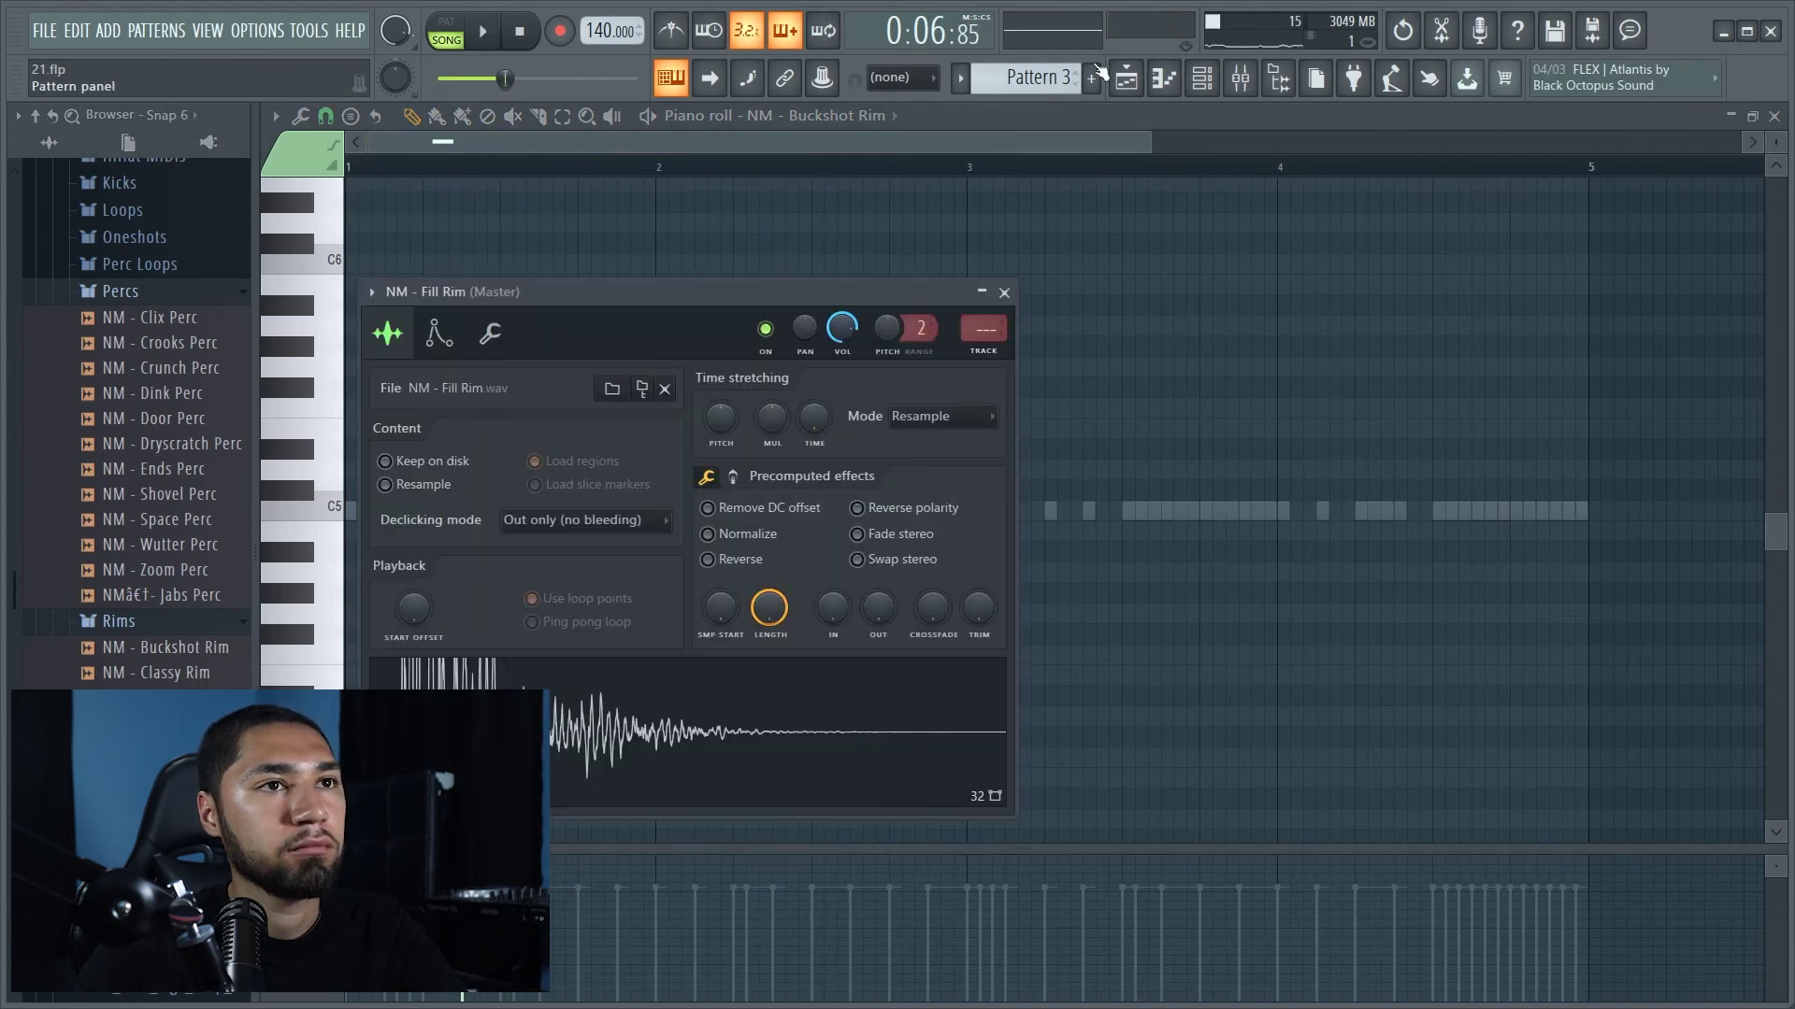
# Open the NM - Fill Rim piano roll and place a C5 note in bar 1
pyautogui.click(1195, 91)
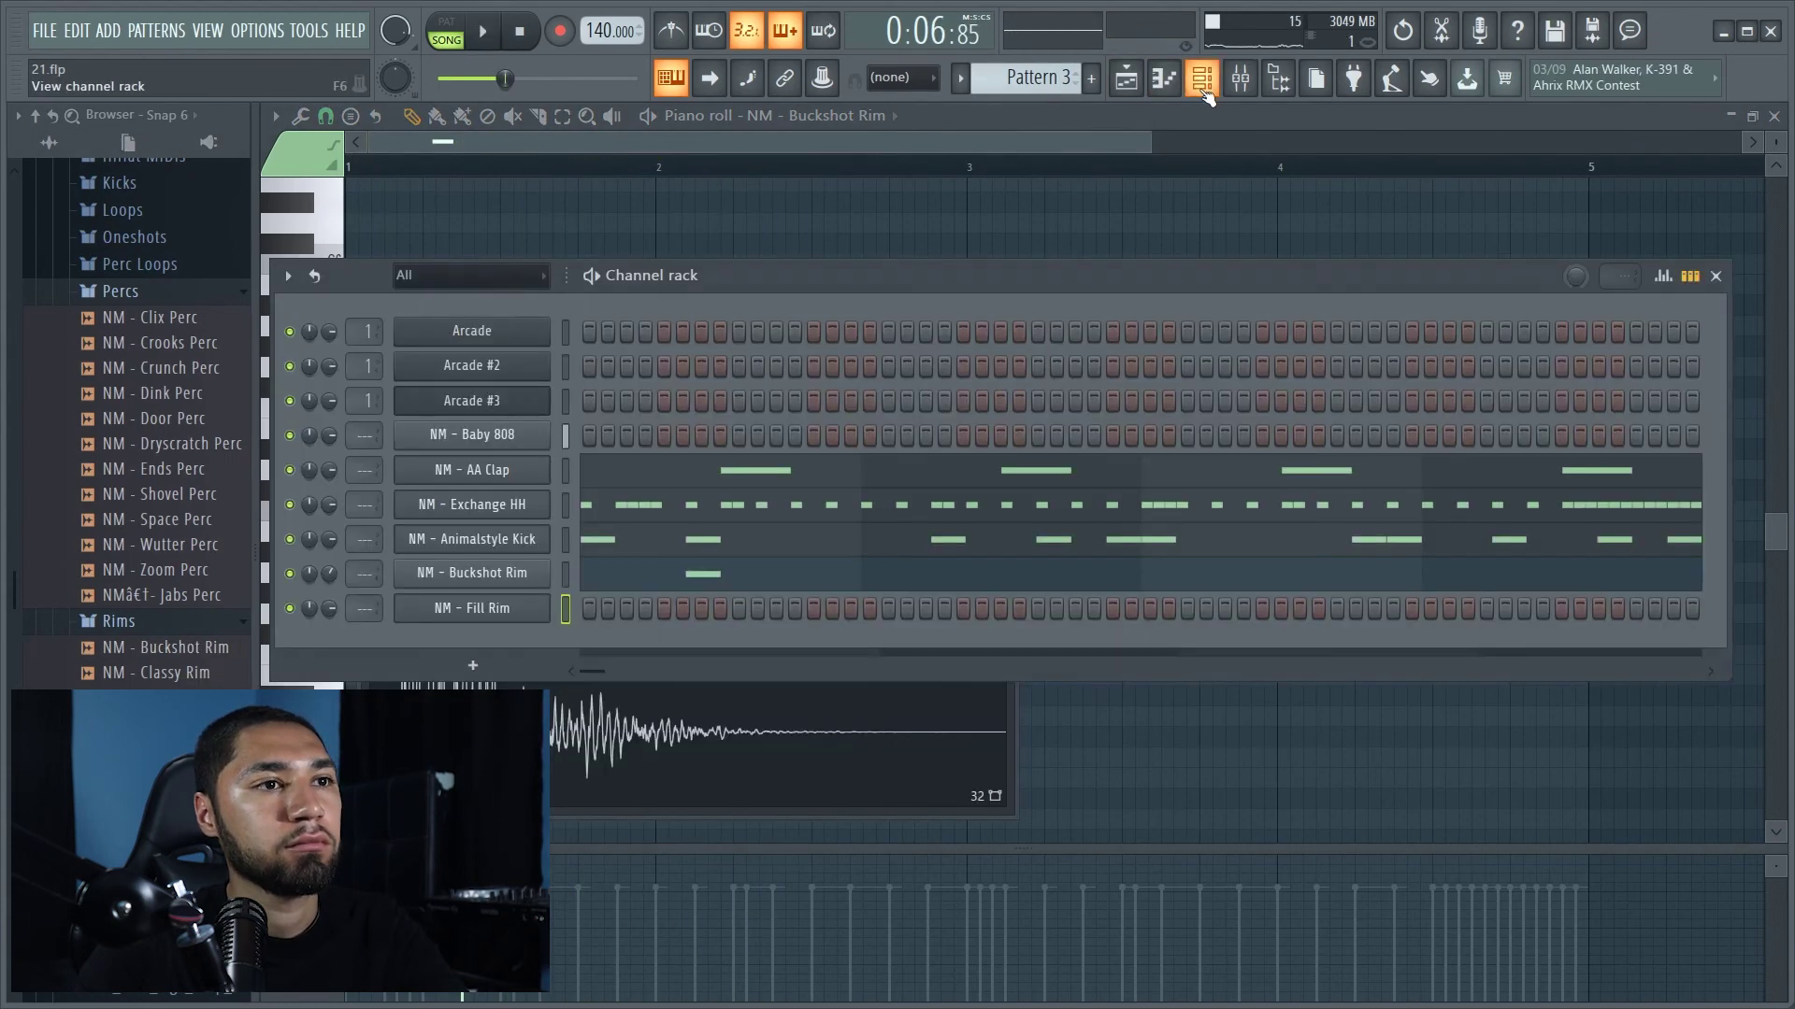
pyautogui.rightClick(508, 612)
pyautogui.click(575, 602)
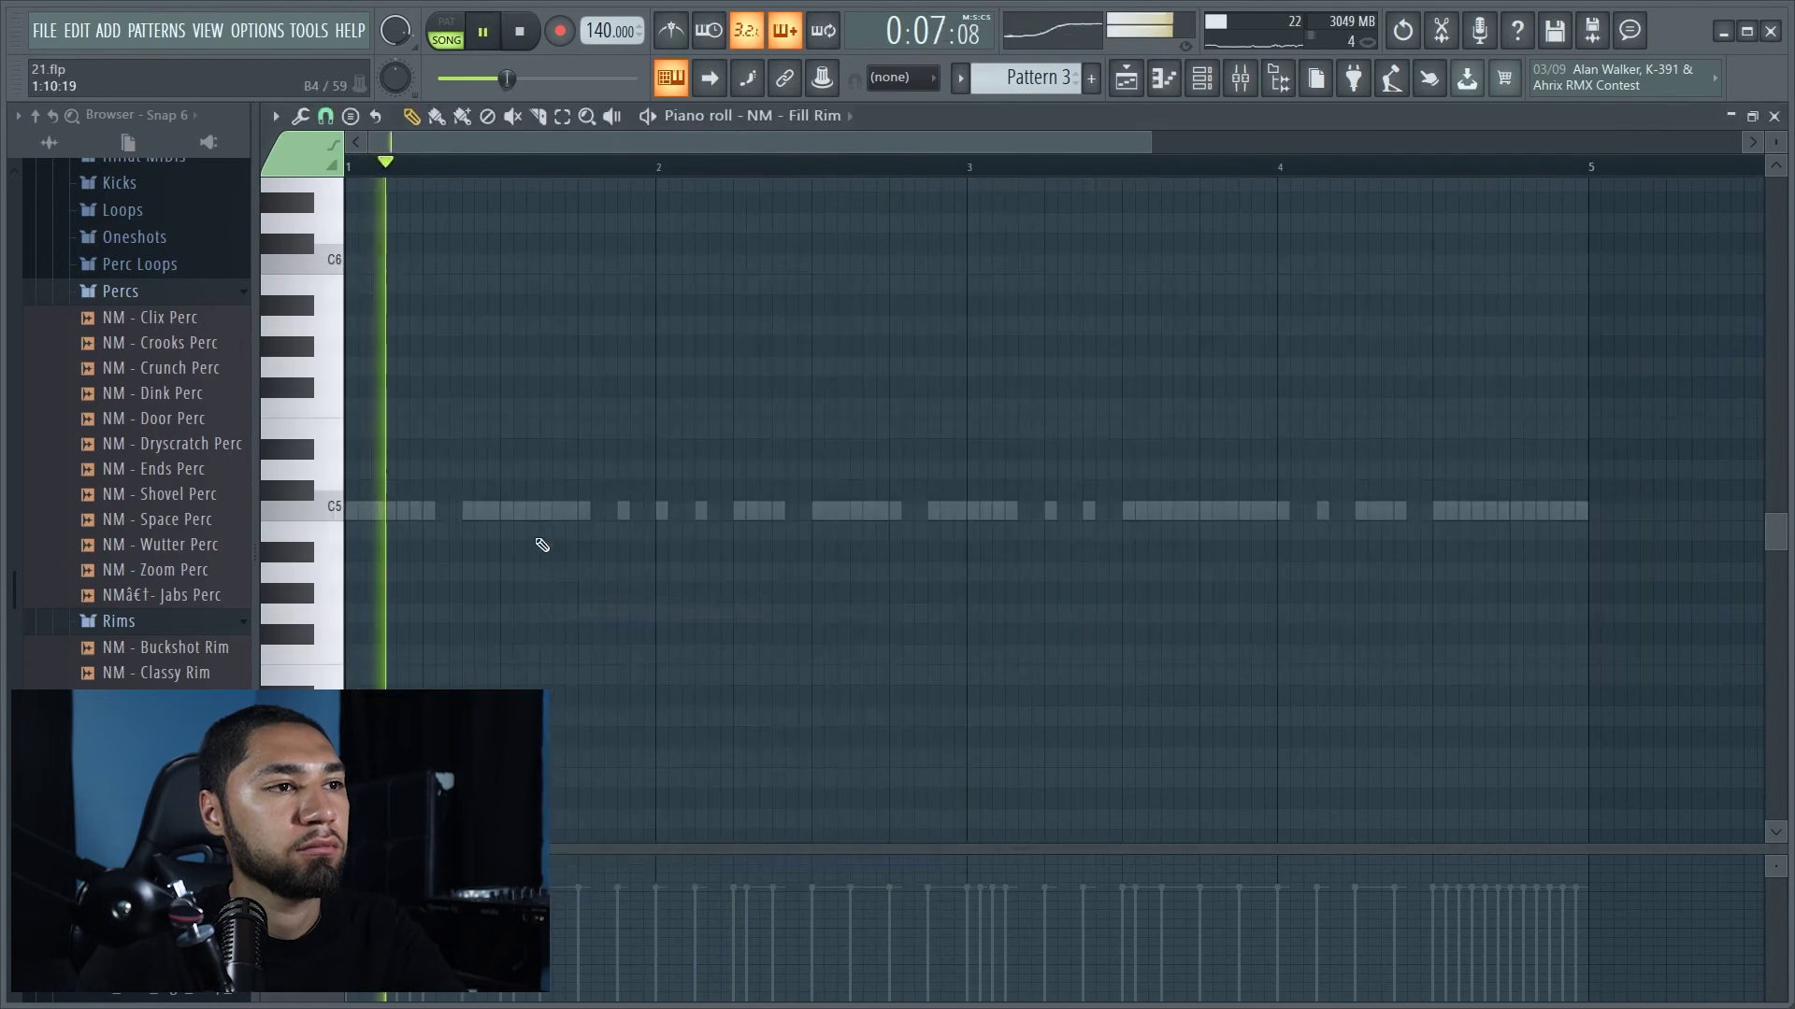
pyautogui.press('space')
pyautogui.click(503, 513)
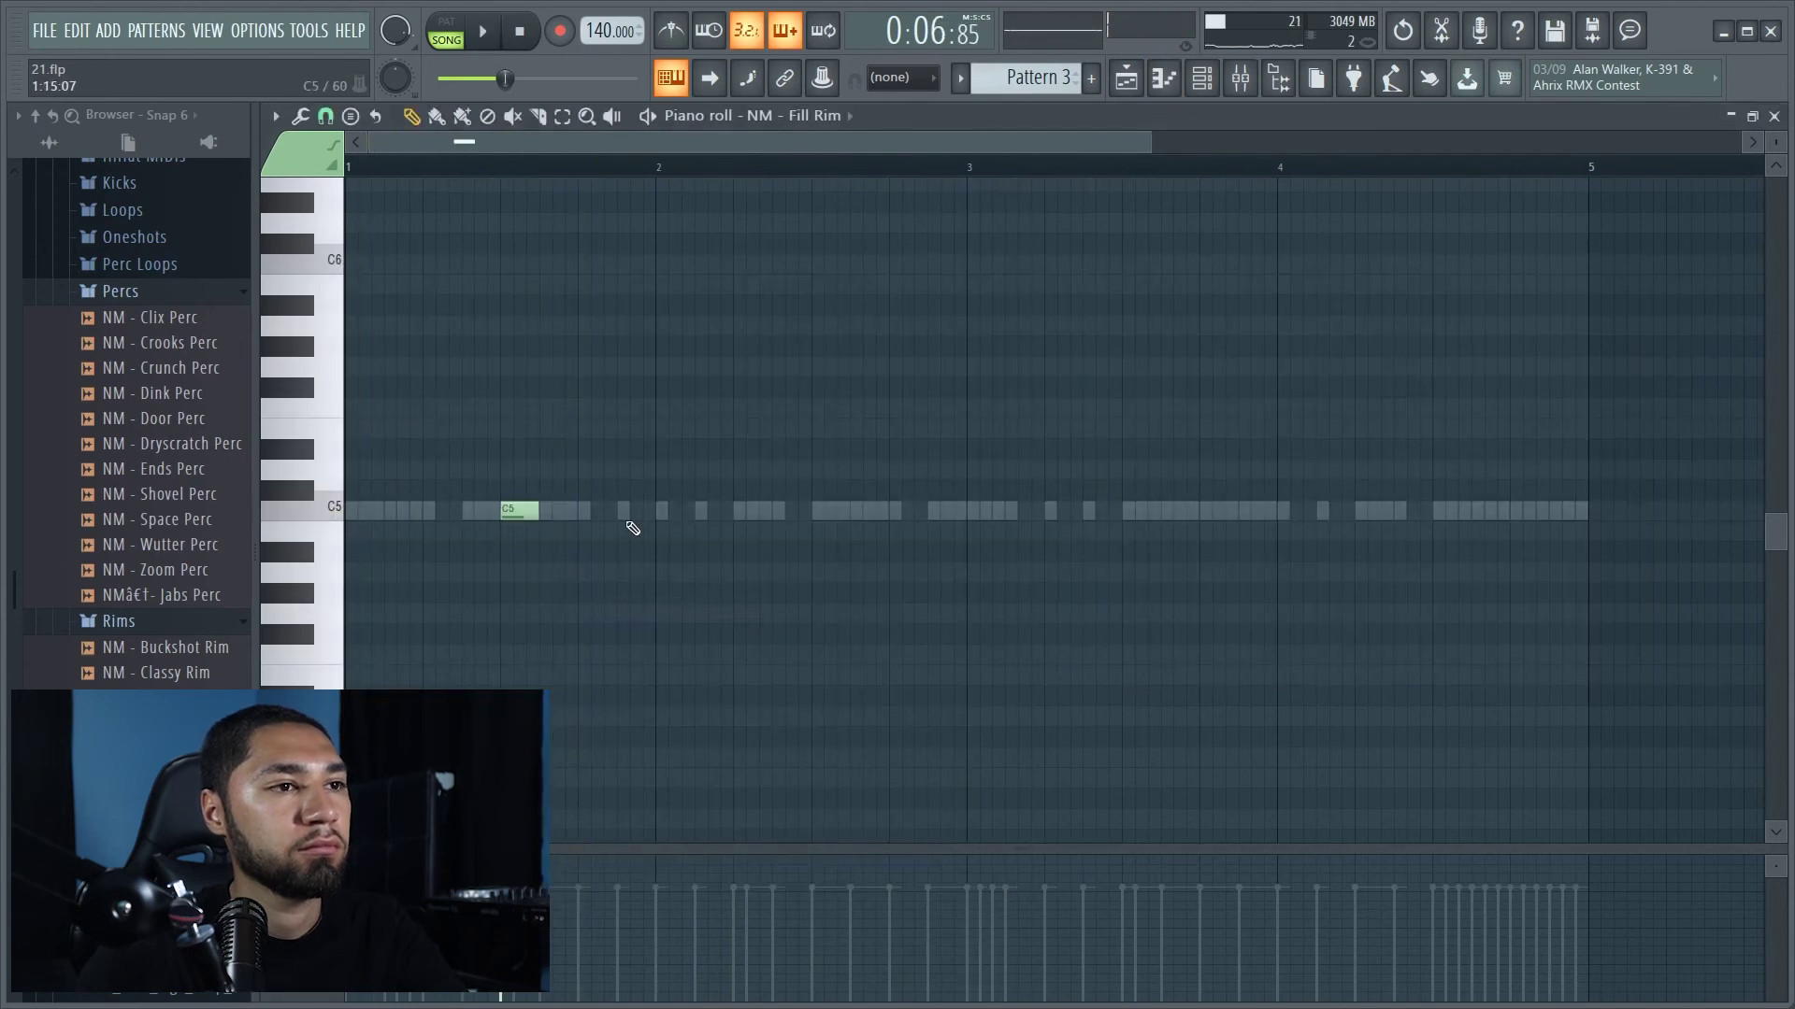
pyautogui.press('space')
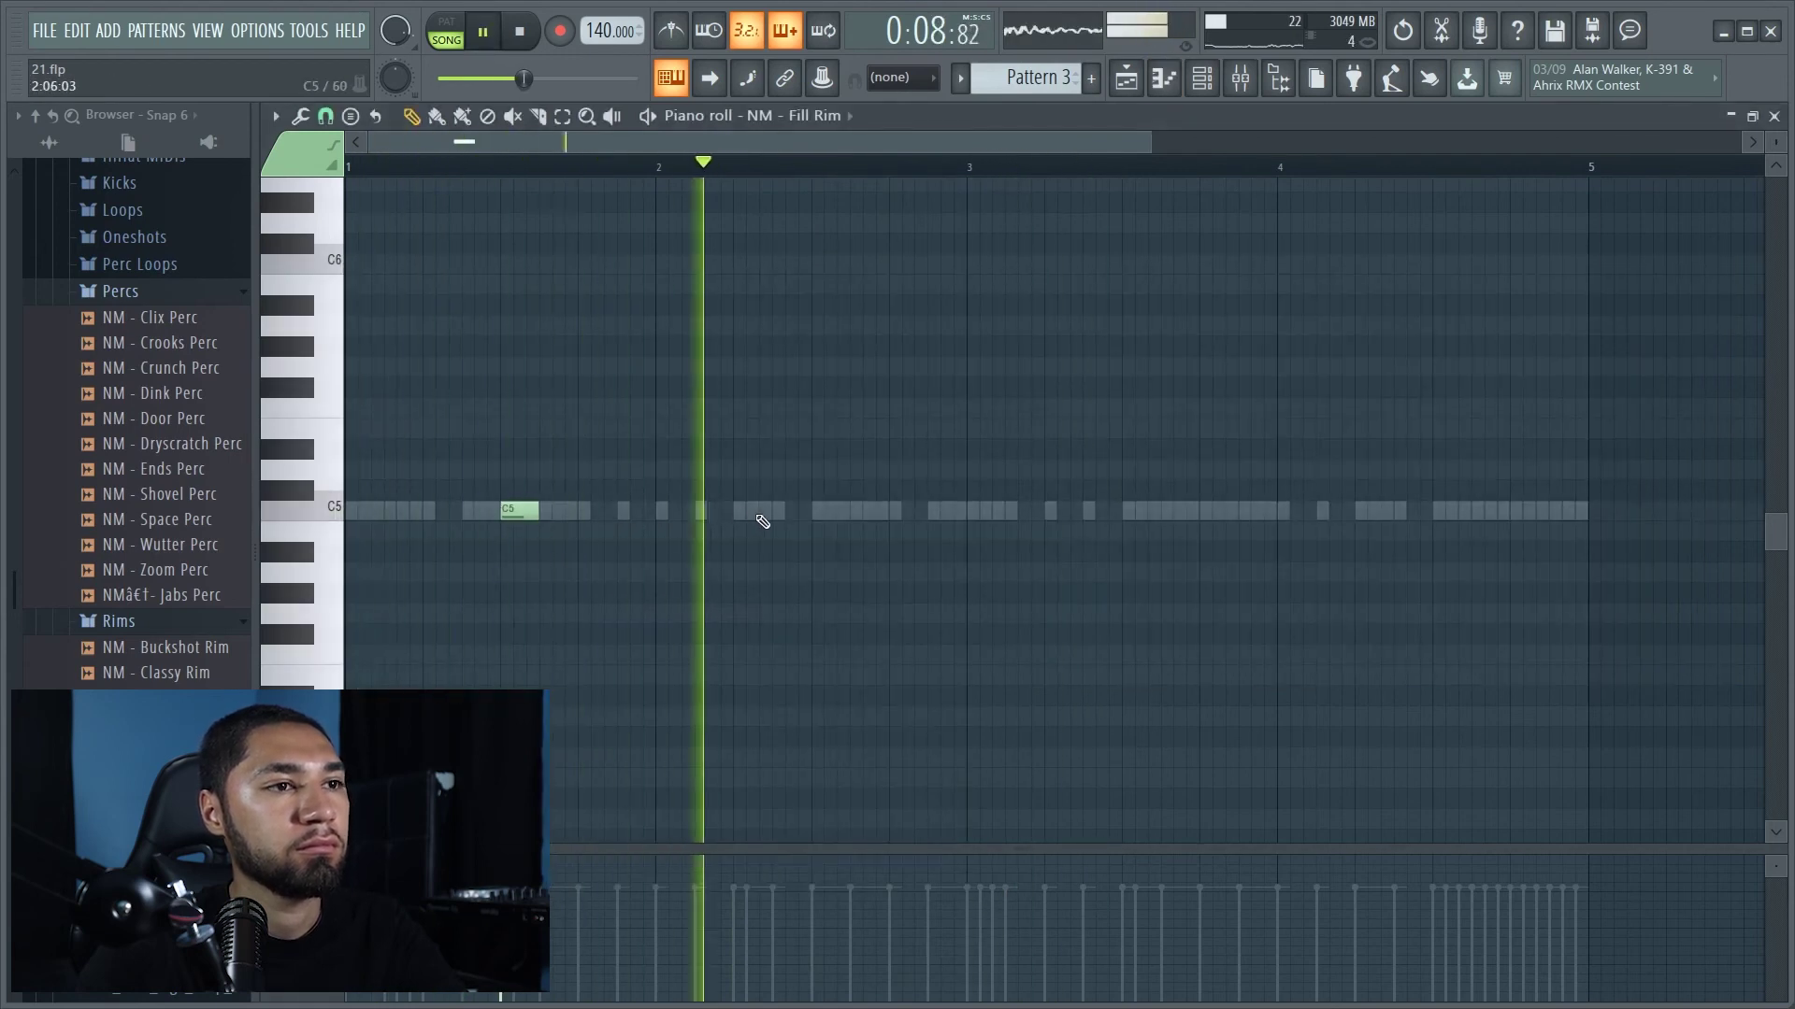
# Add C5 Fill Rim notes in bars 2, 3 and 4, late in bar 1 and early in bar 4
pyautogui.click(824, 509)
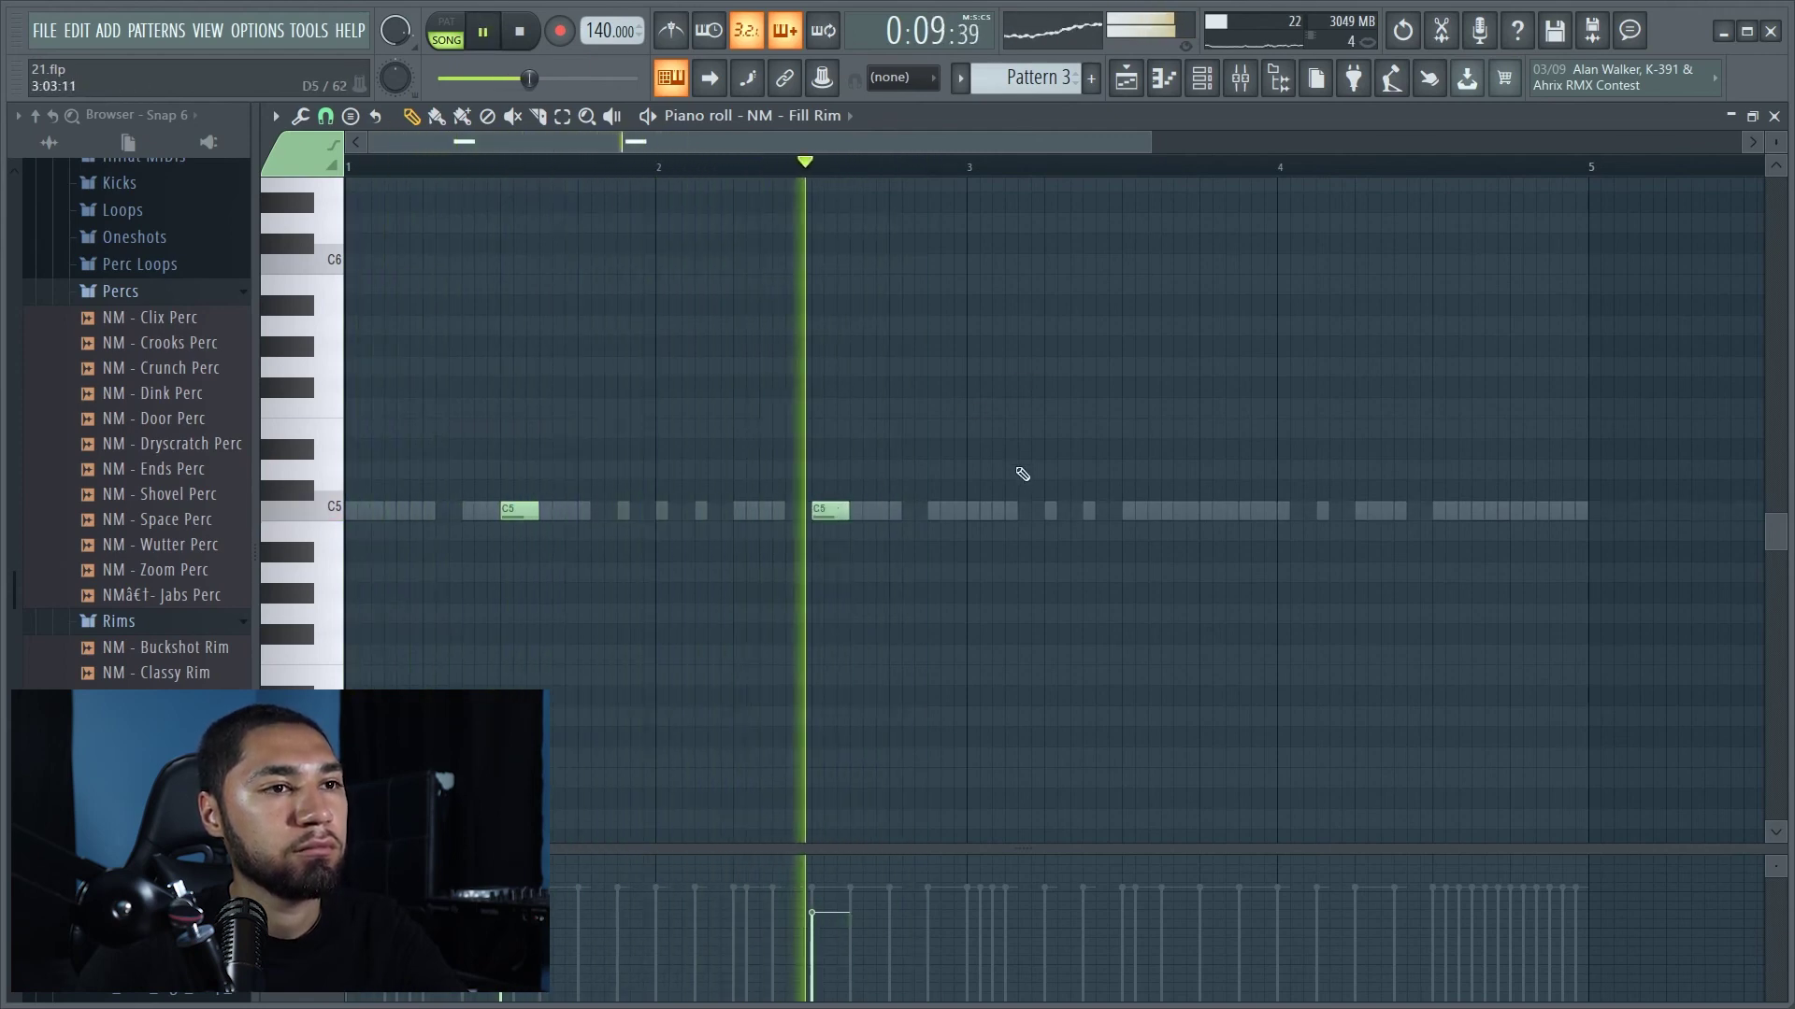
pyautogui.click(1126, 512)
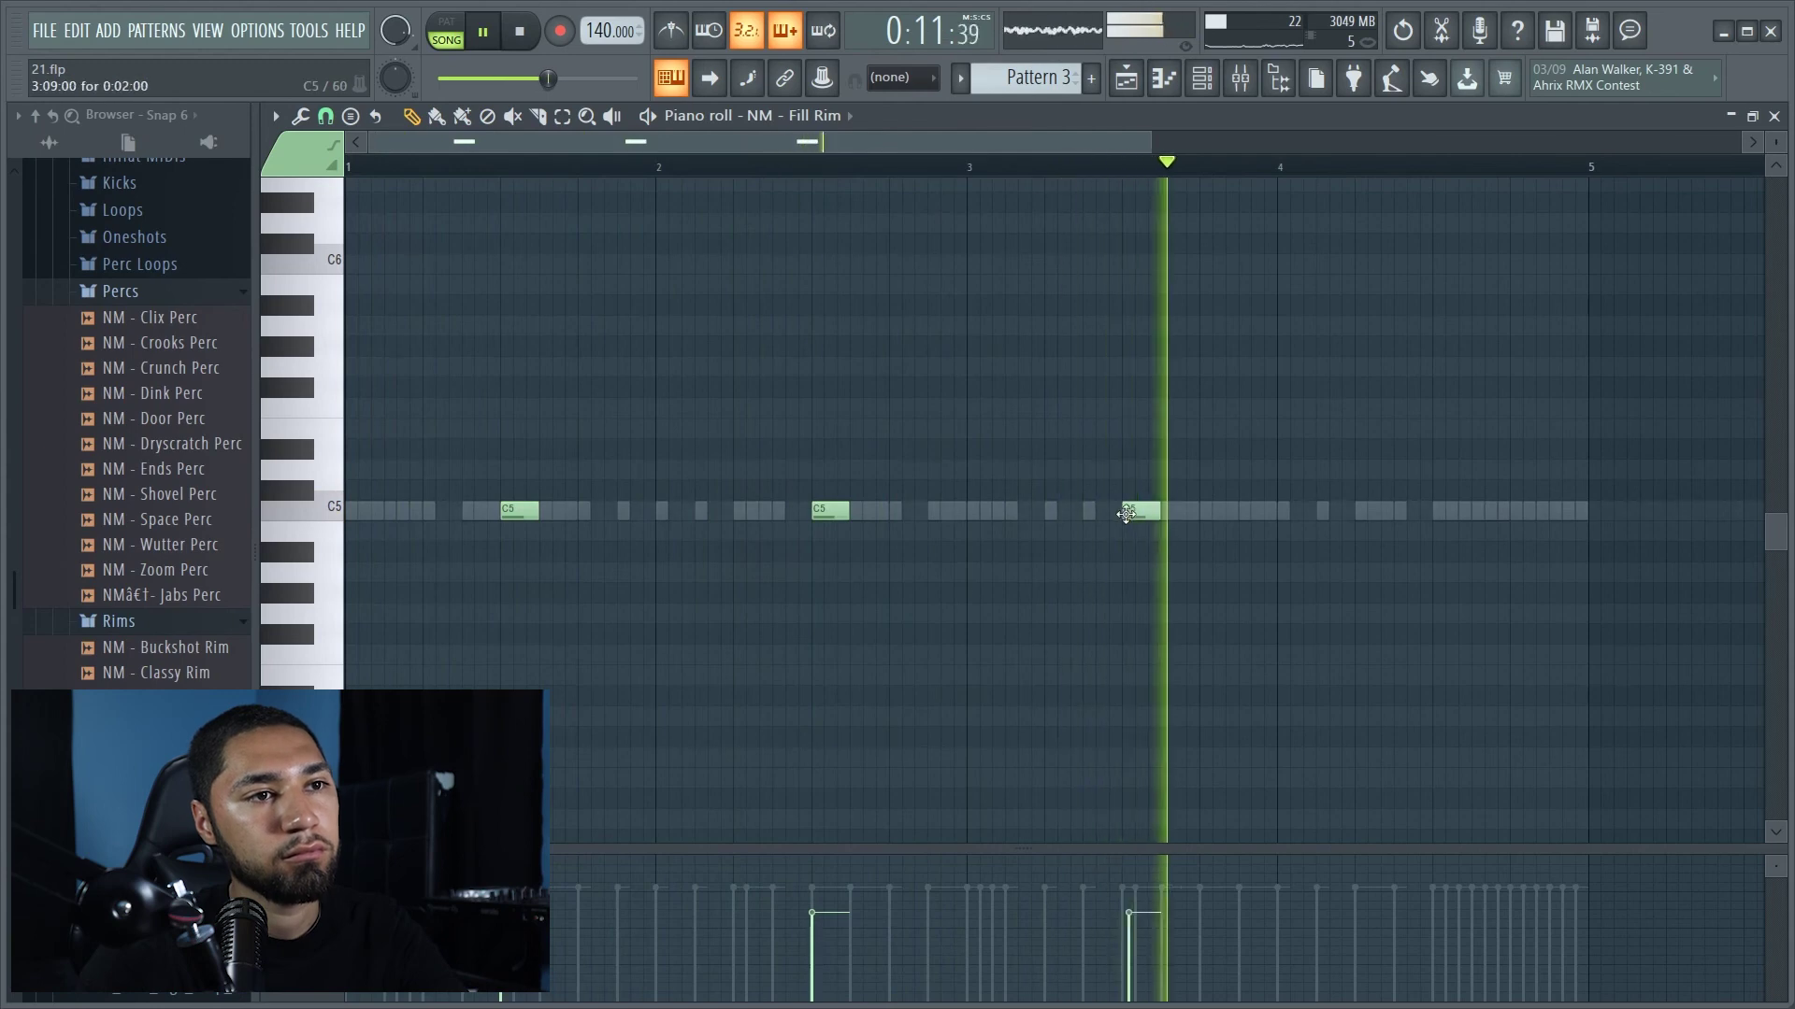
pyautogui.click(1444, 511)
pyautogui.press('space')
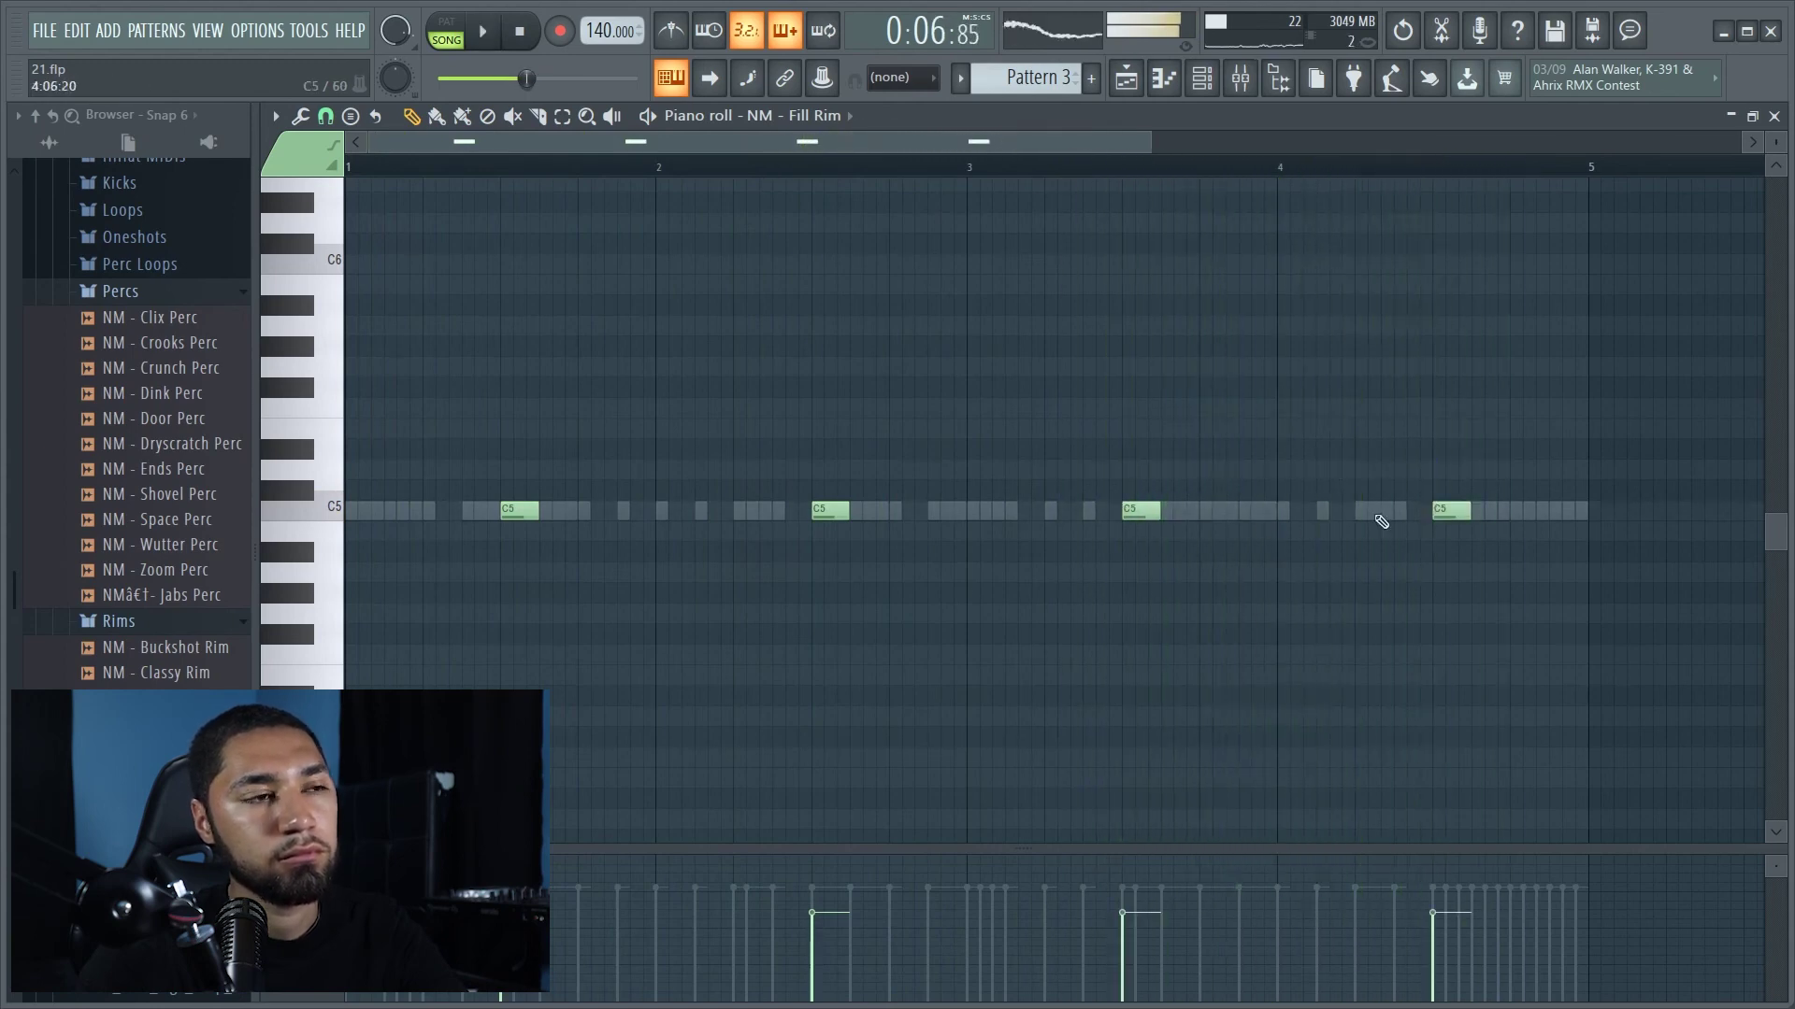
pyautogui.press('space')
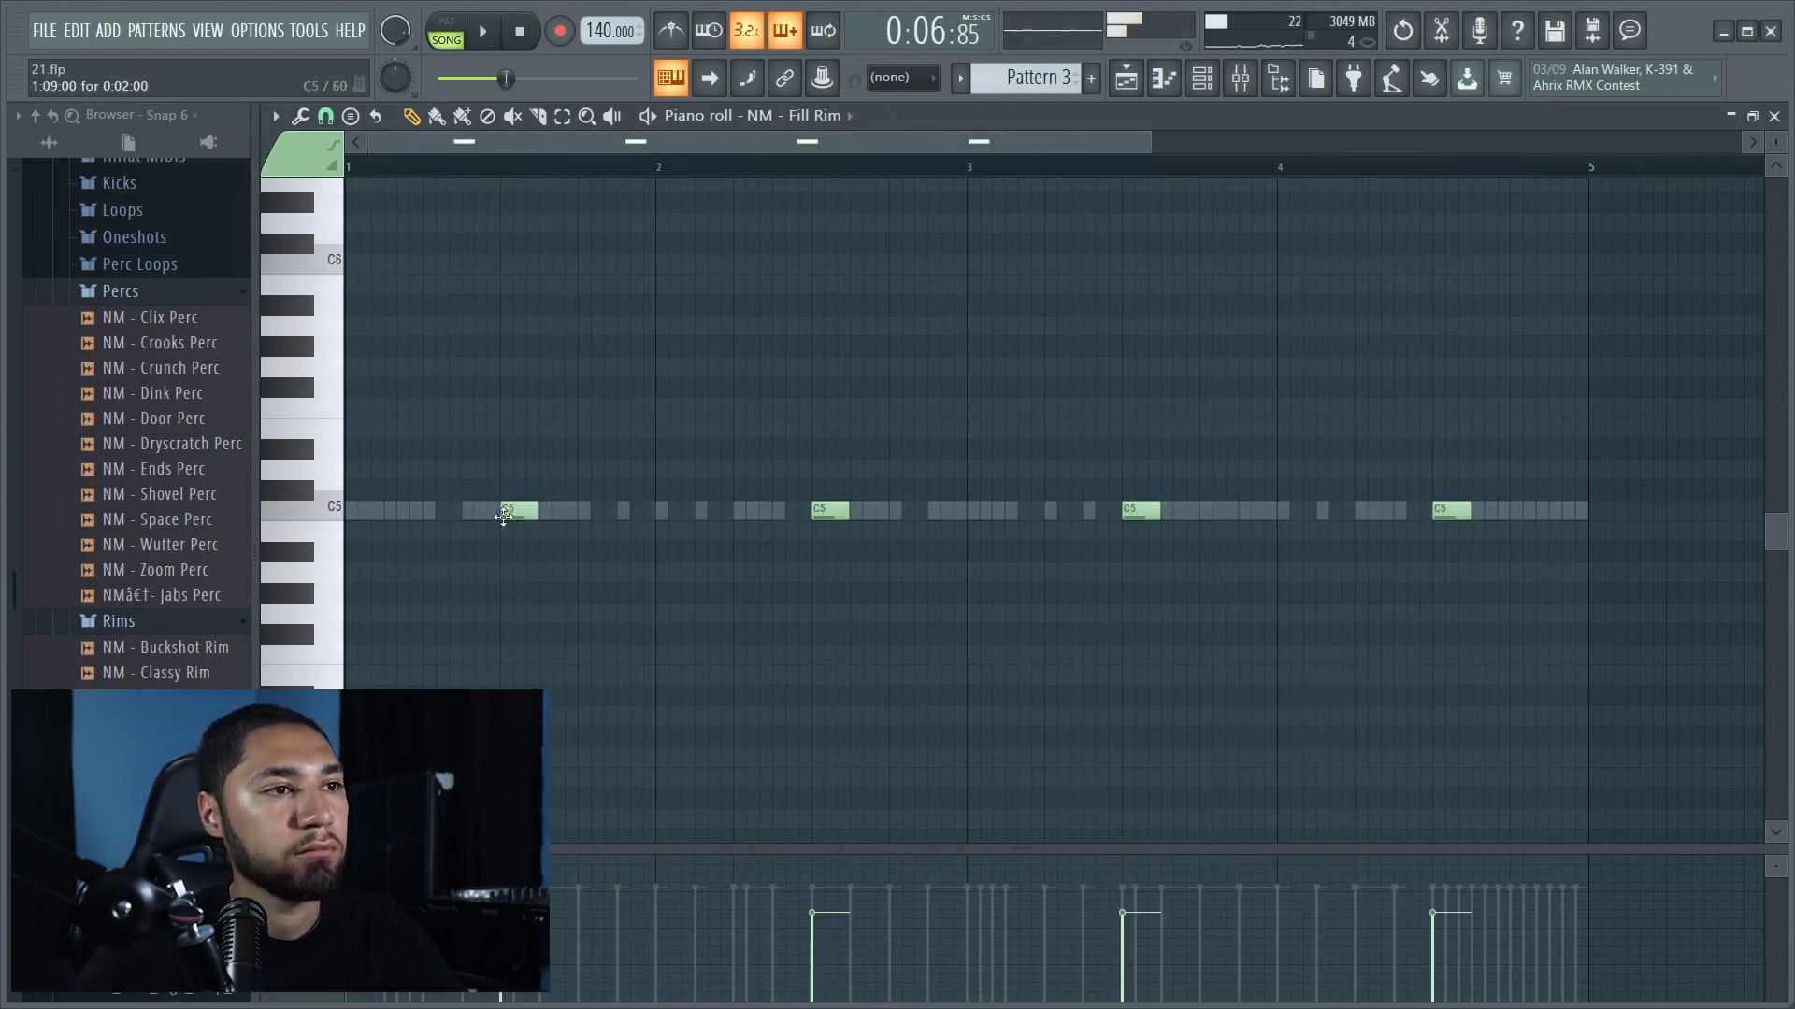
pyautogui.click(621, 513)
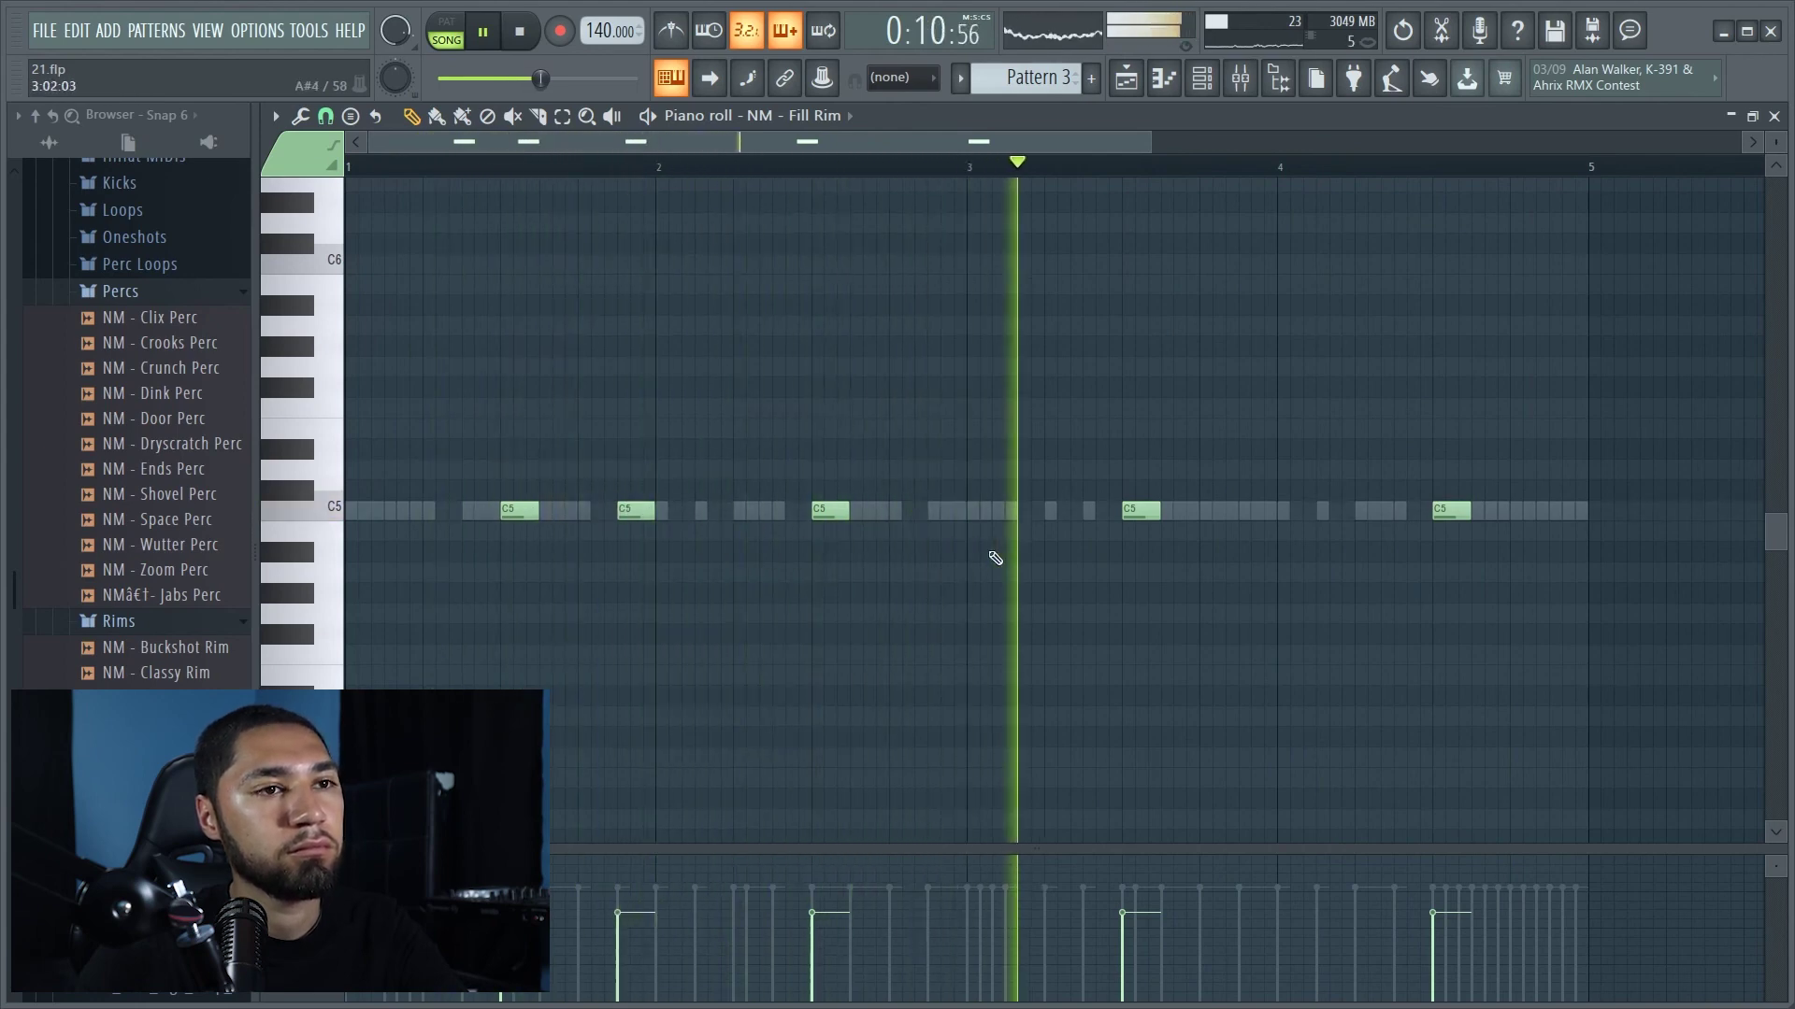
pyautogui.click(1243, 512)
pyautogui.click(1318, 512)
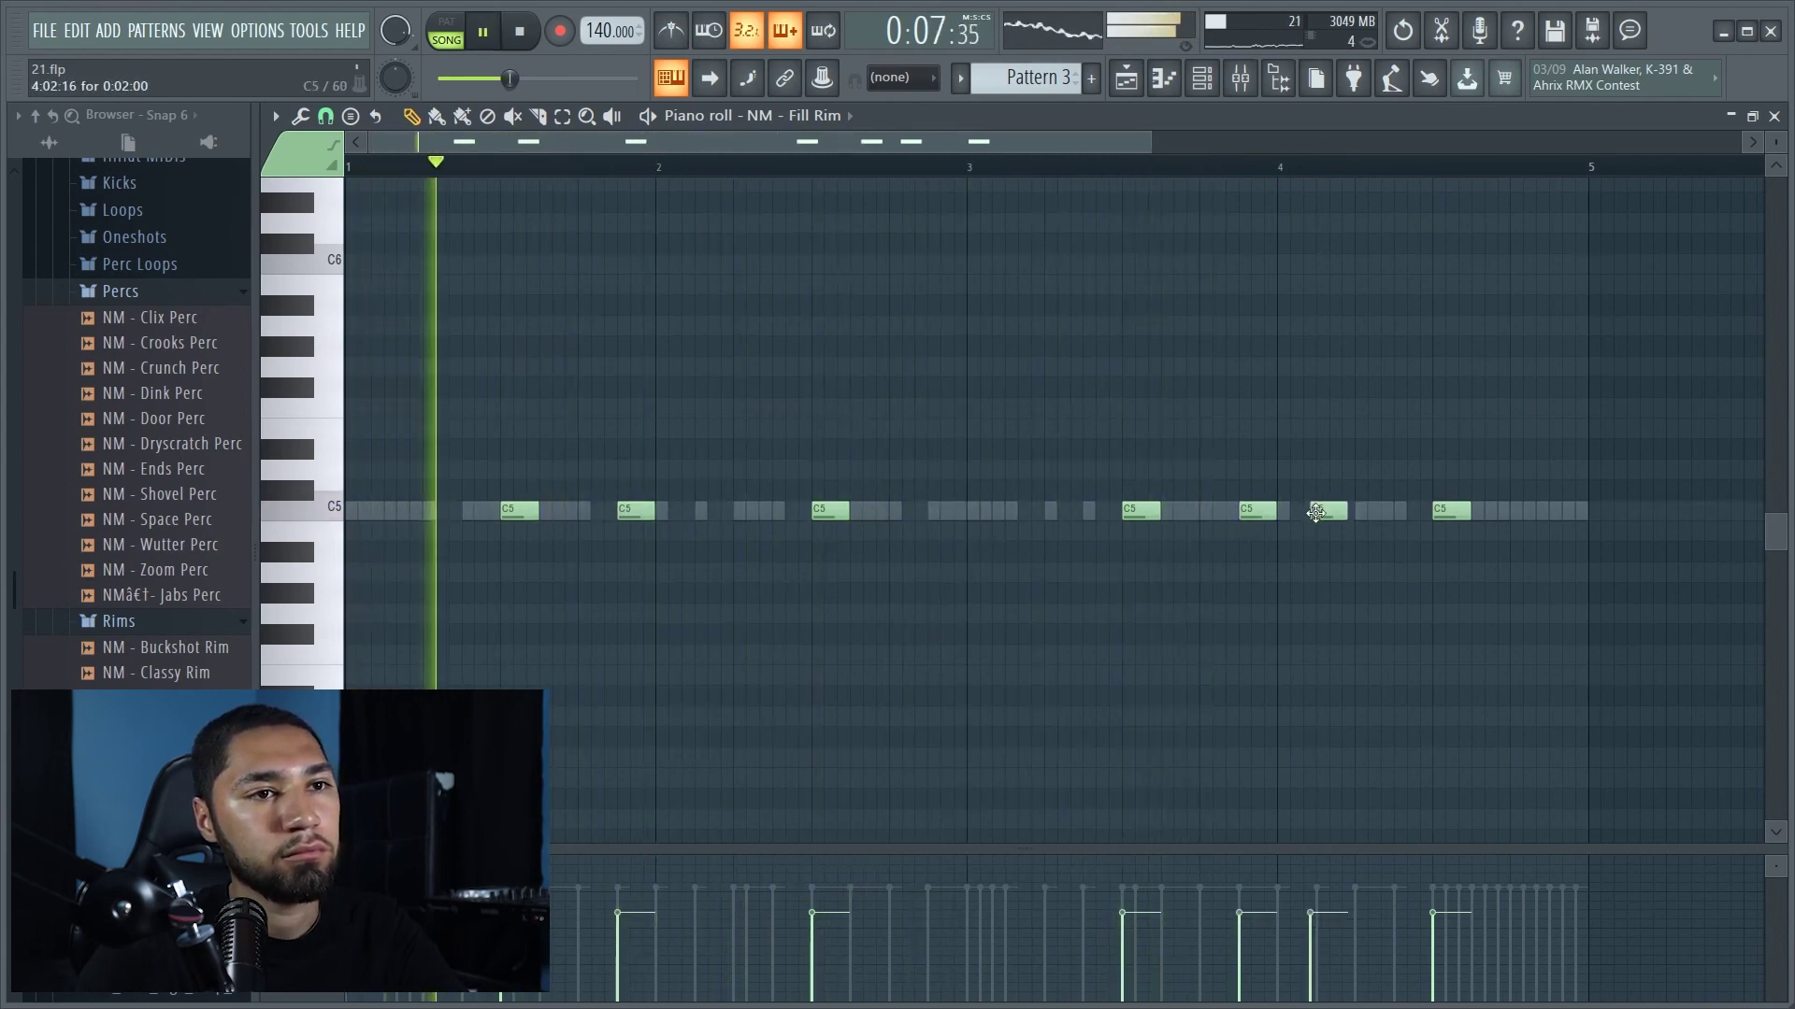
# Delete the on-beat C5 notes in bars 1, 2, 3 and 4, leaving three sparse rim hits
pyautogui.rightClick(521, 512)
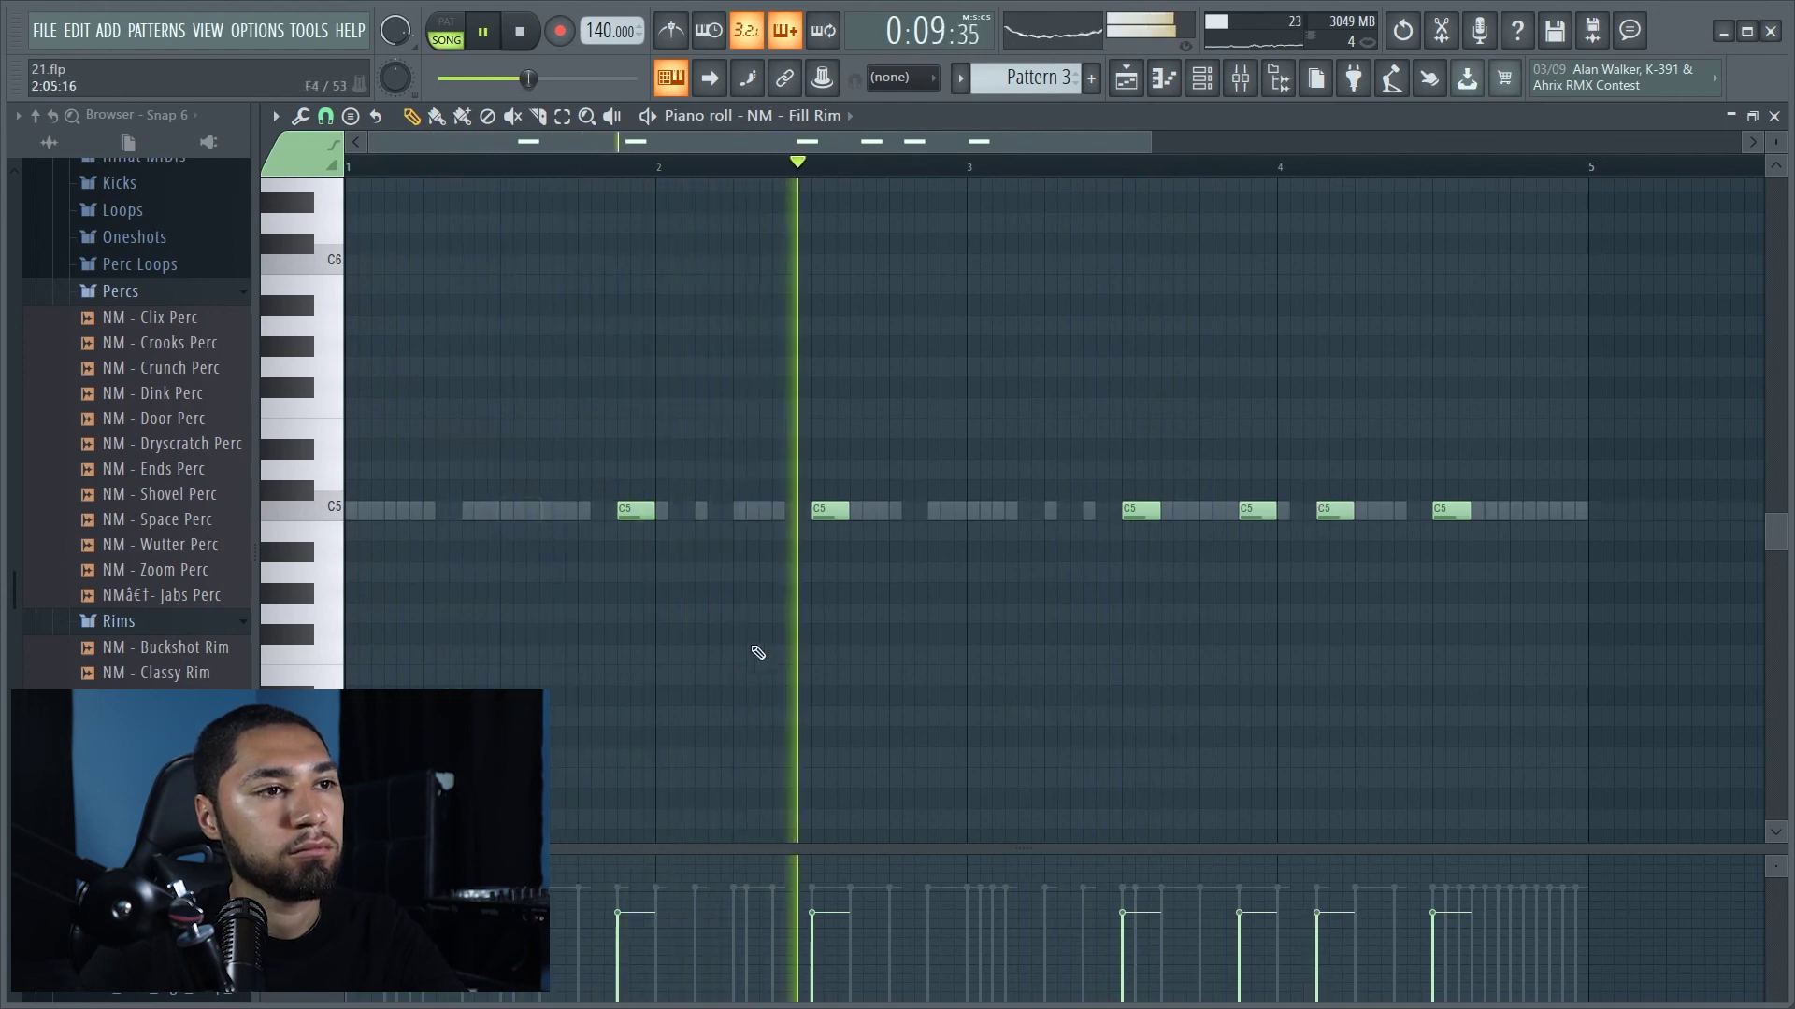
pyautogui.rightClick(841, 510)
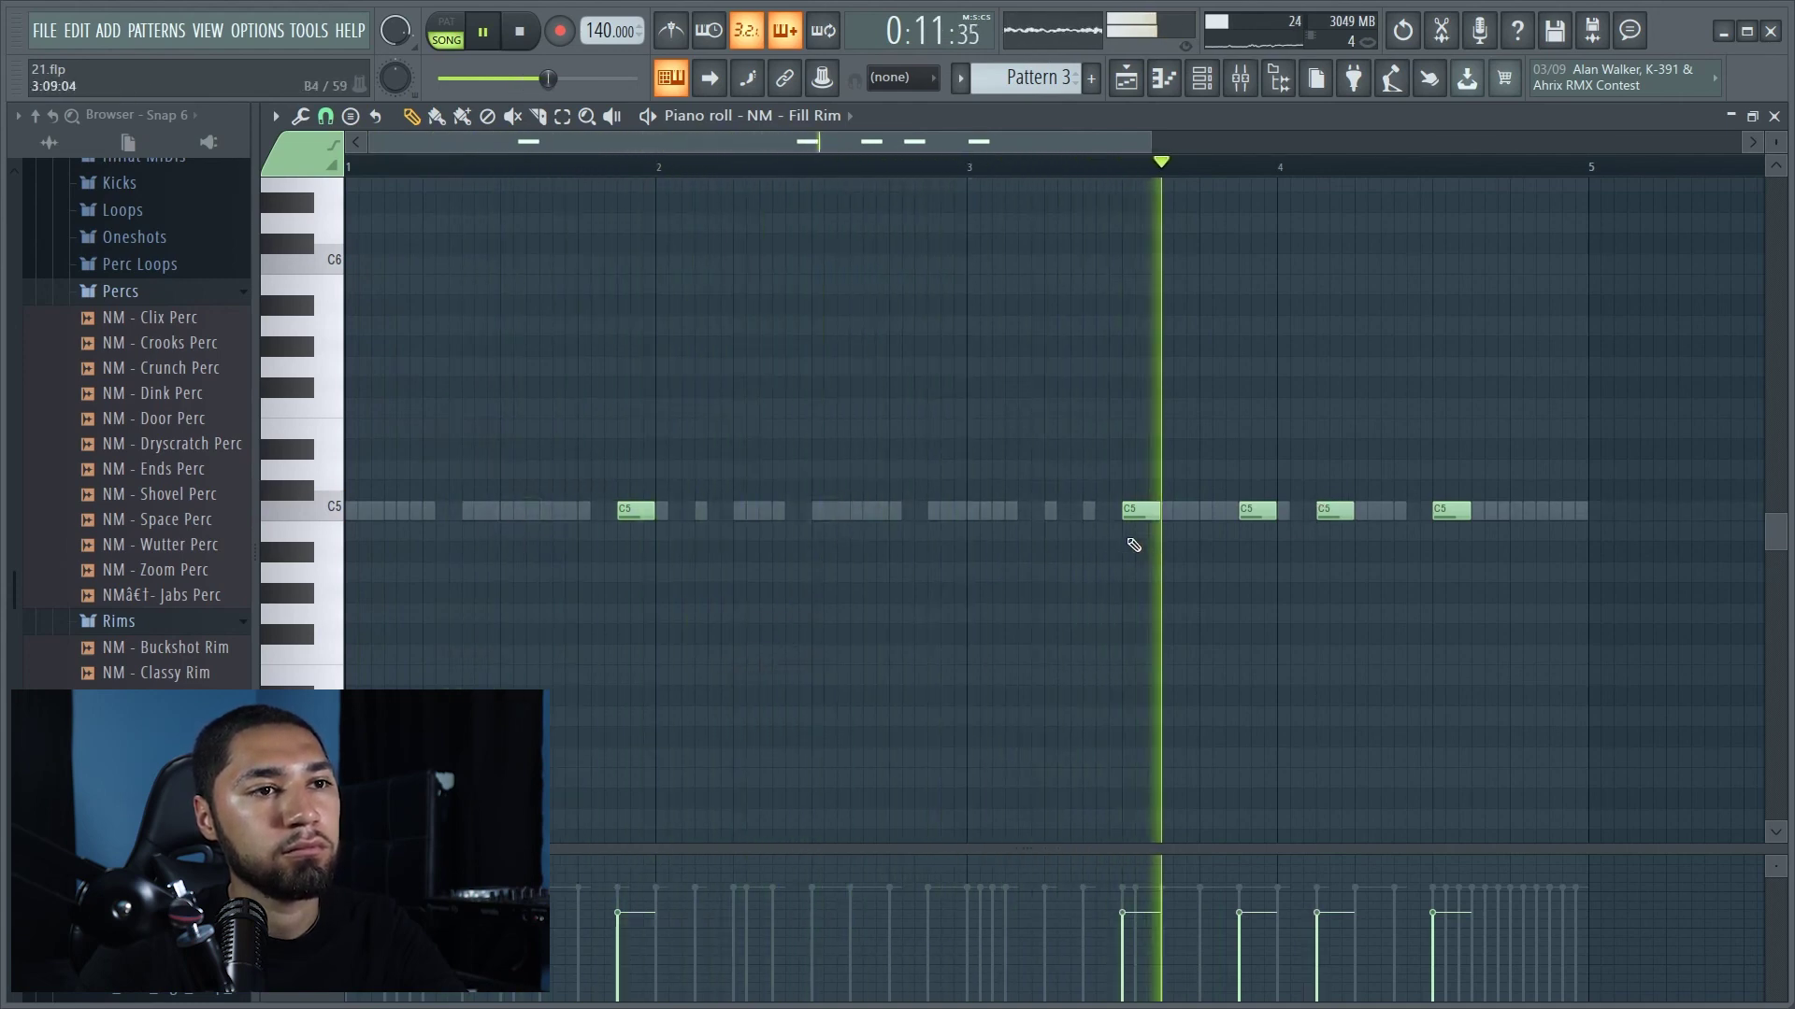
pyautogui.rightClick(1140, 510)
pyautogui.rightClick(1453, 510)
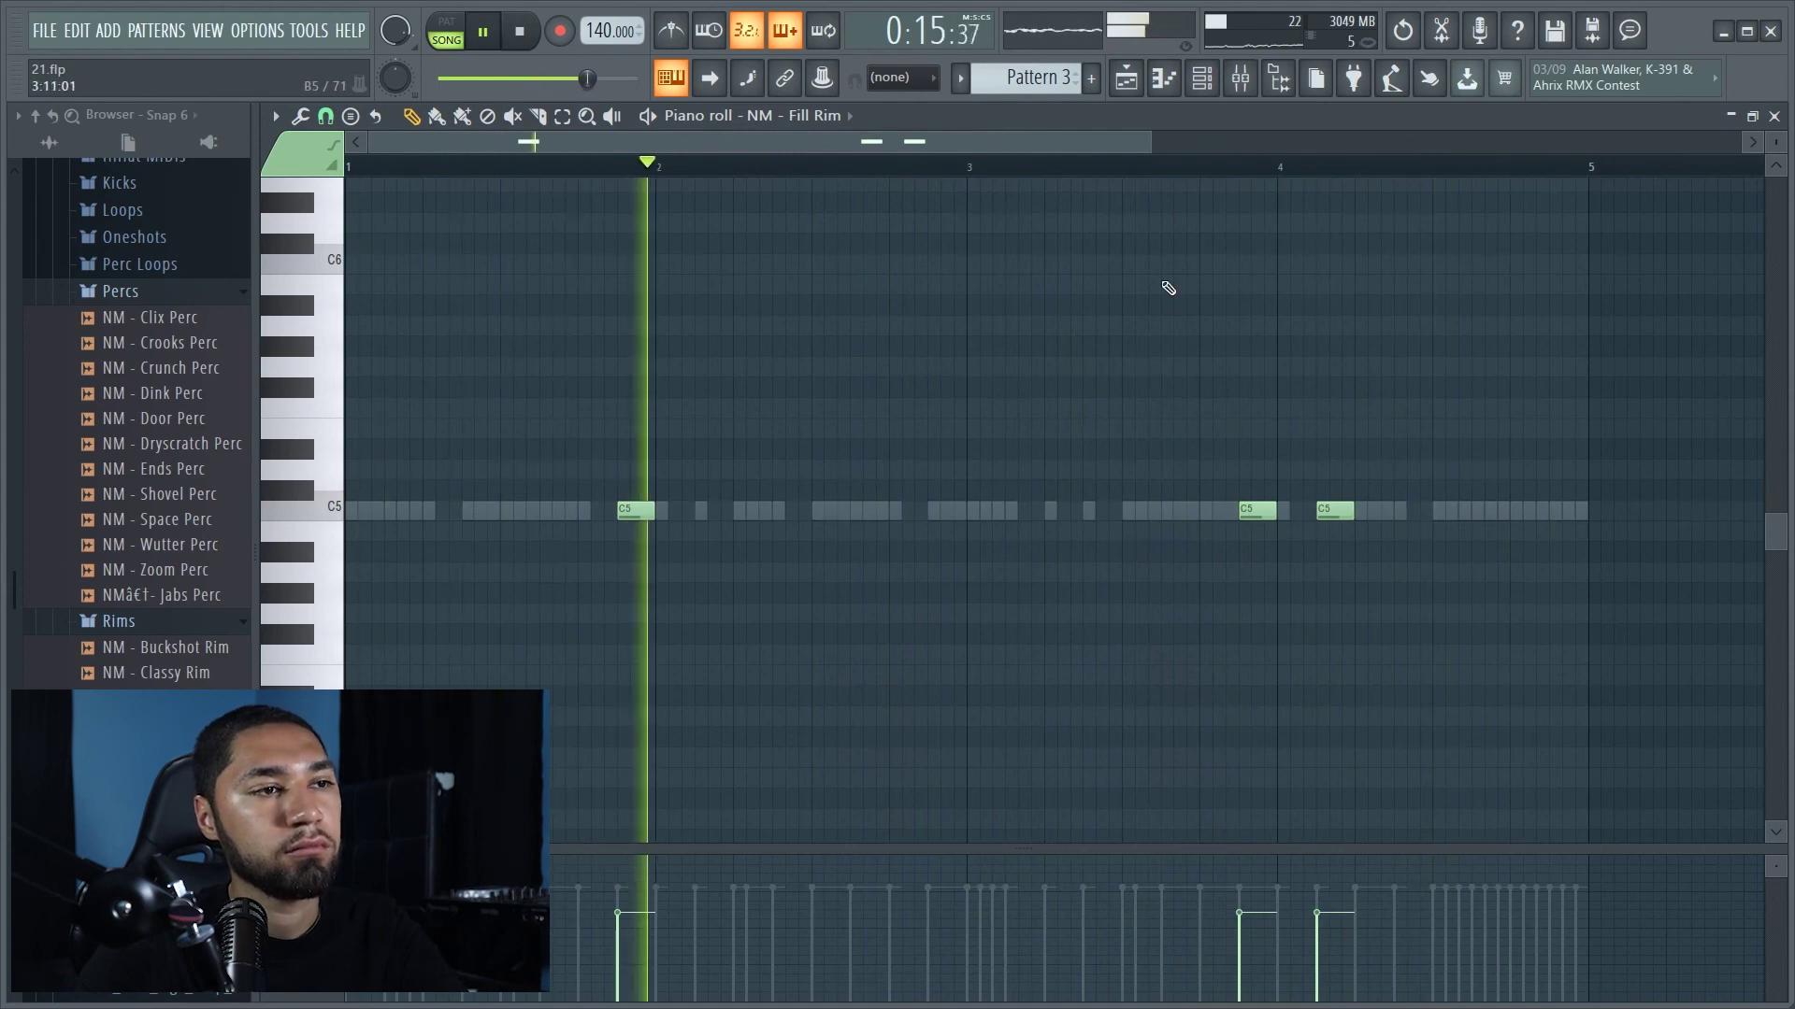
pyautogui.press('F6')
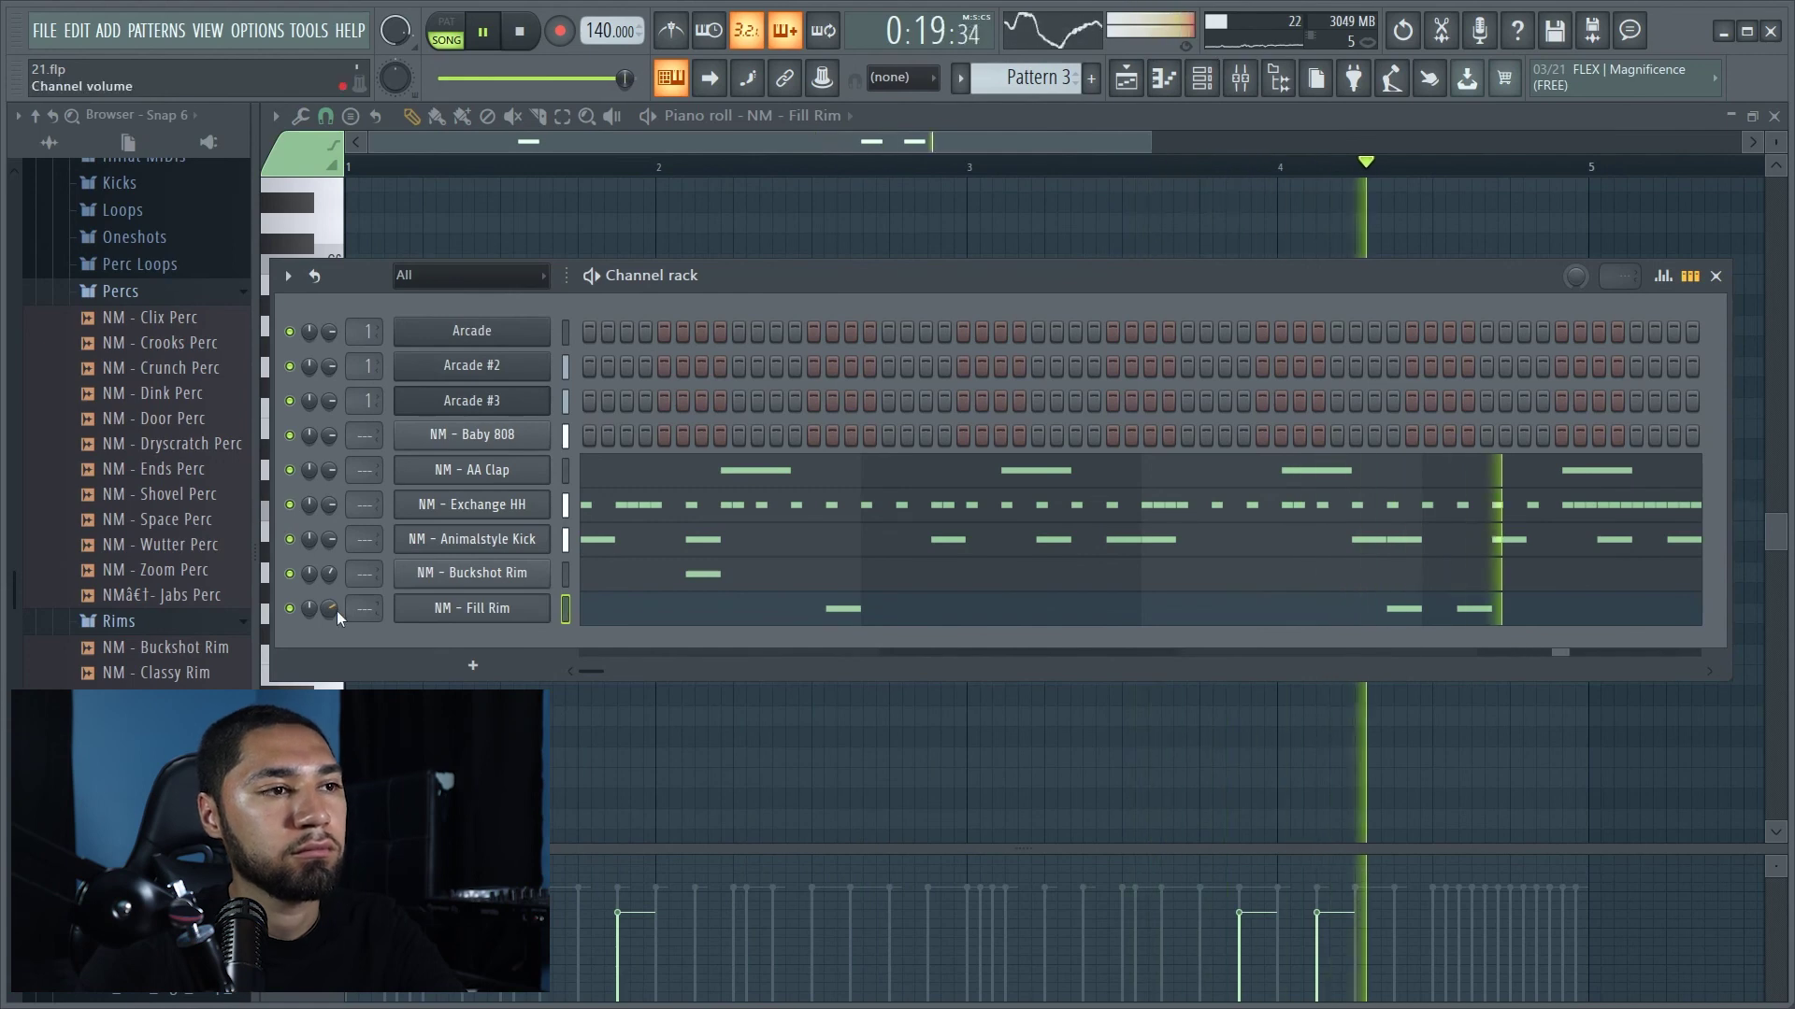
# Raise the Fill Rim channel volume and stop playback
pyautogui.scroll(3, 337, 610)
pyautogui.press('space')
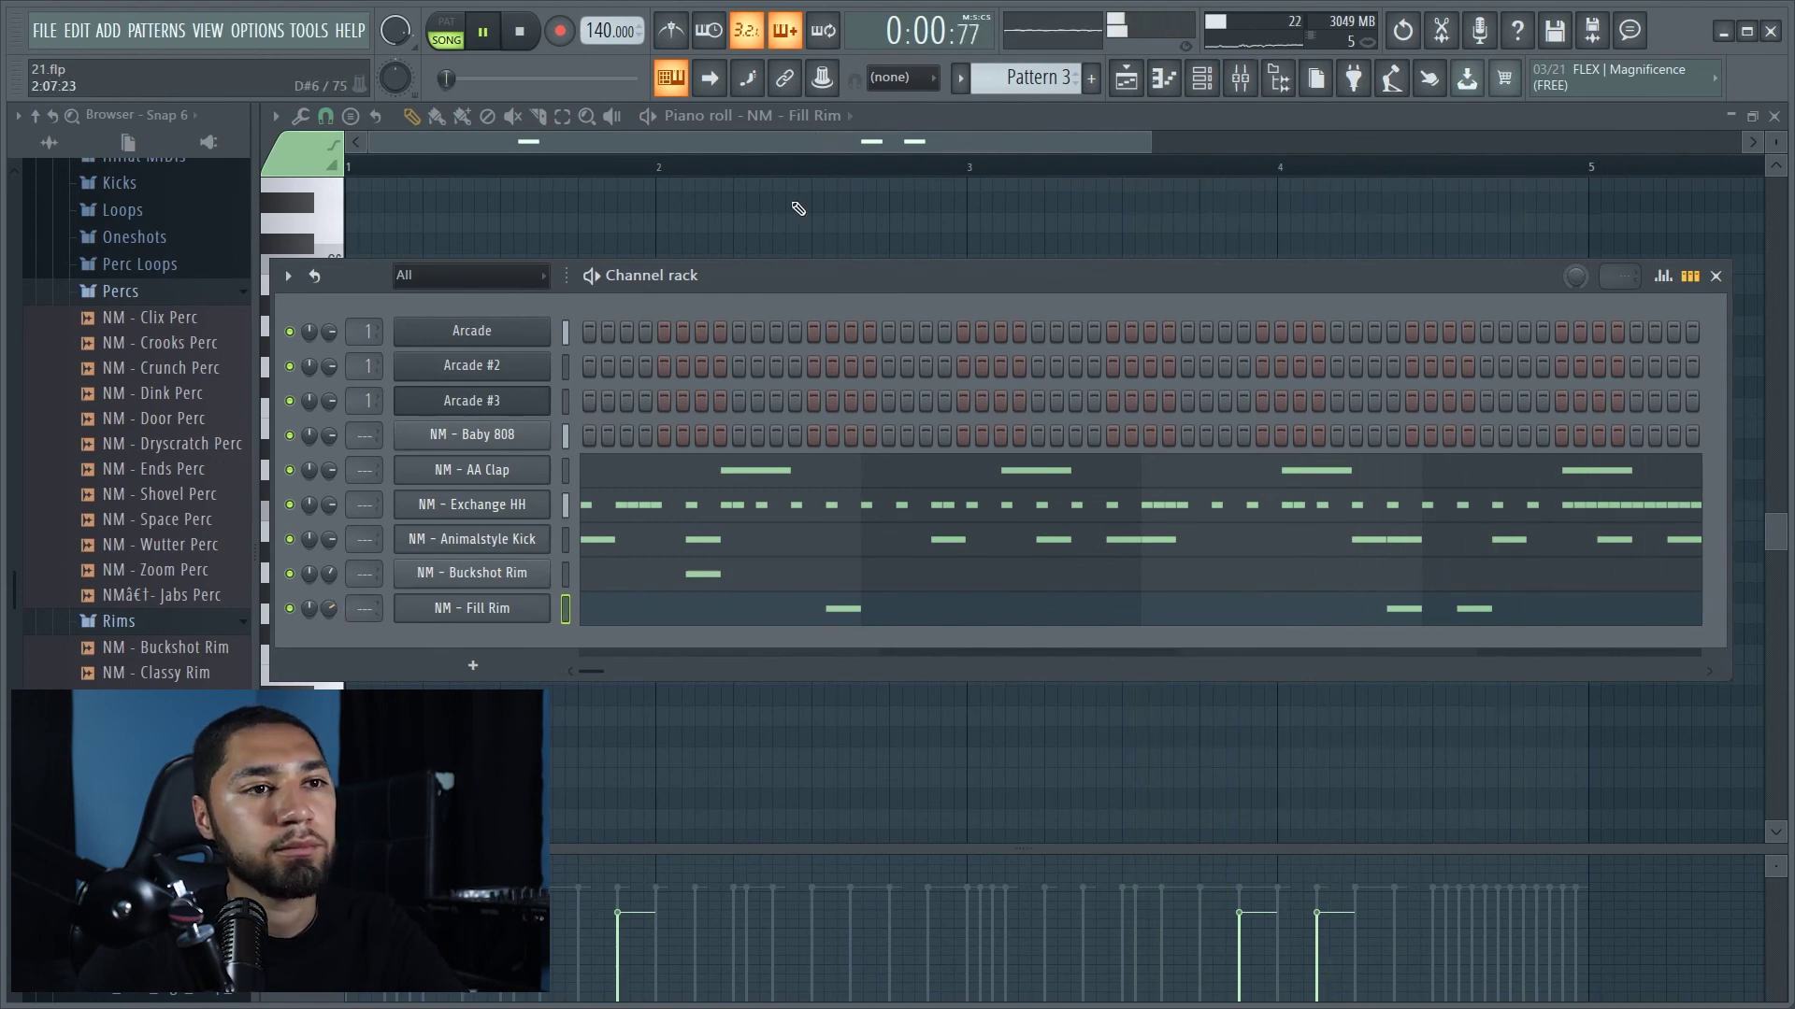